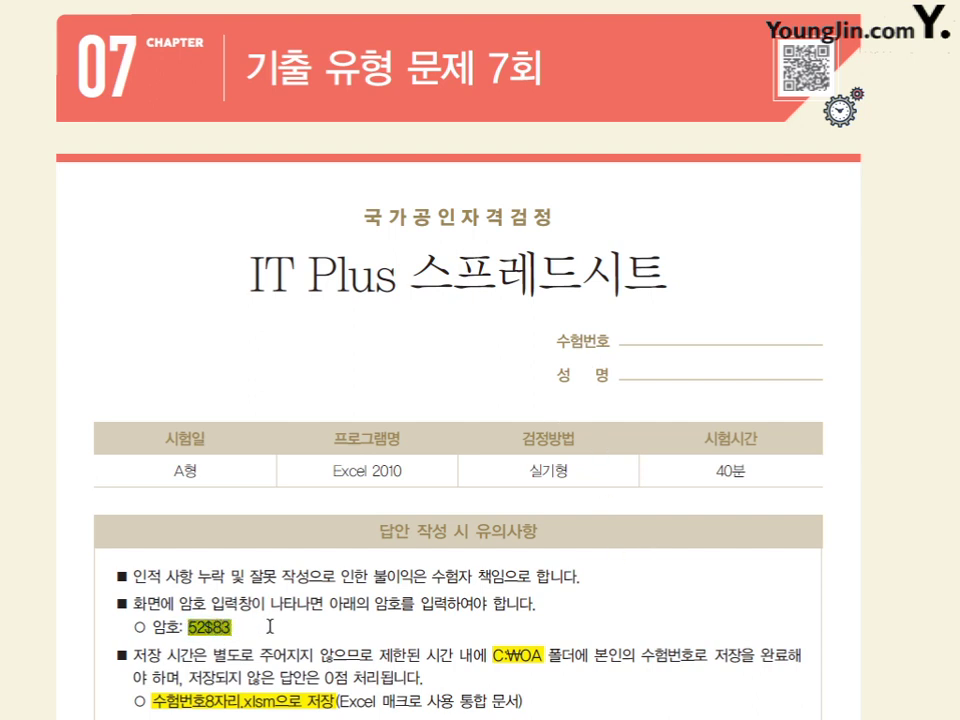
# - Read the exam document's five formatting instructions for the '서식' sheet, covering the ranges B2:H2 through C7:H14
pyautogui.scroll(-5, 317, 591)
pyautogui.scroll(-9, 318, 591)
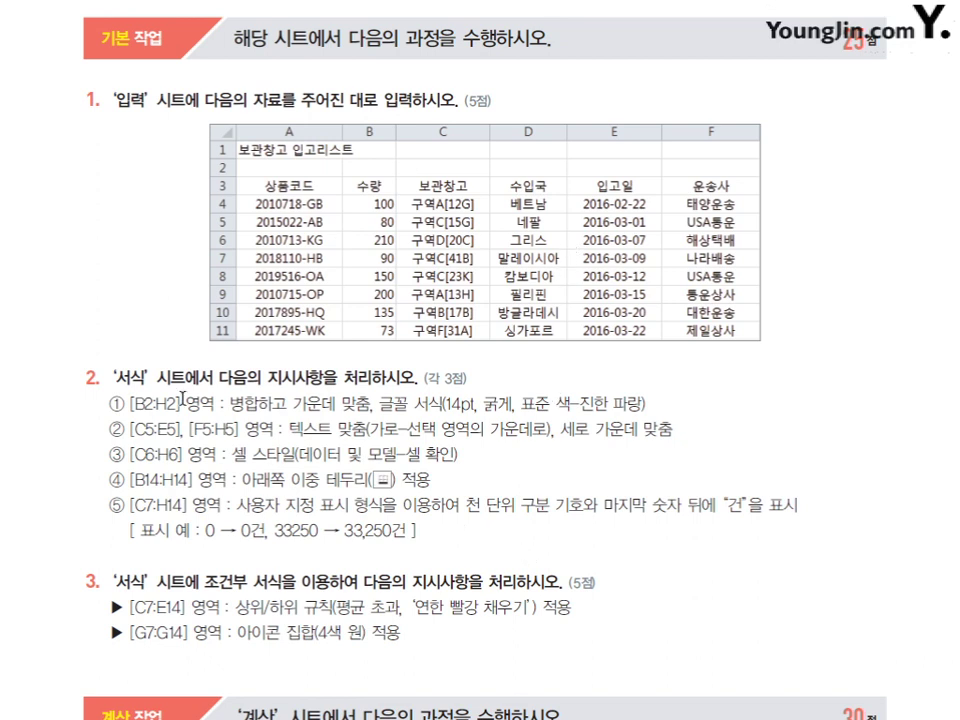
pyautogui.moveTo(131, 401); pyautogui.dragTo(645, 403)
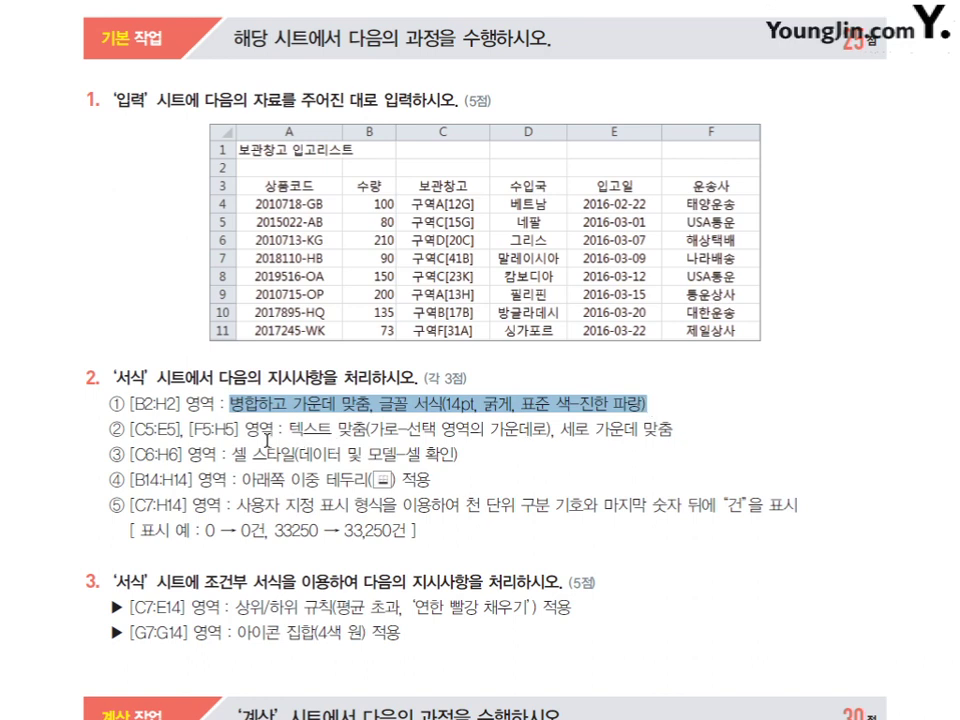
pyautogui.moveTo(289, 429); pyautogui.dragTo(675, 432)
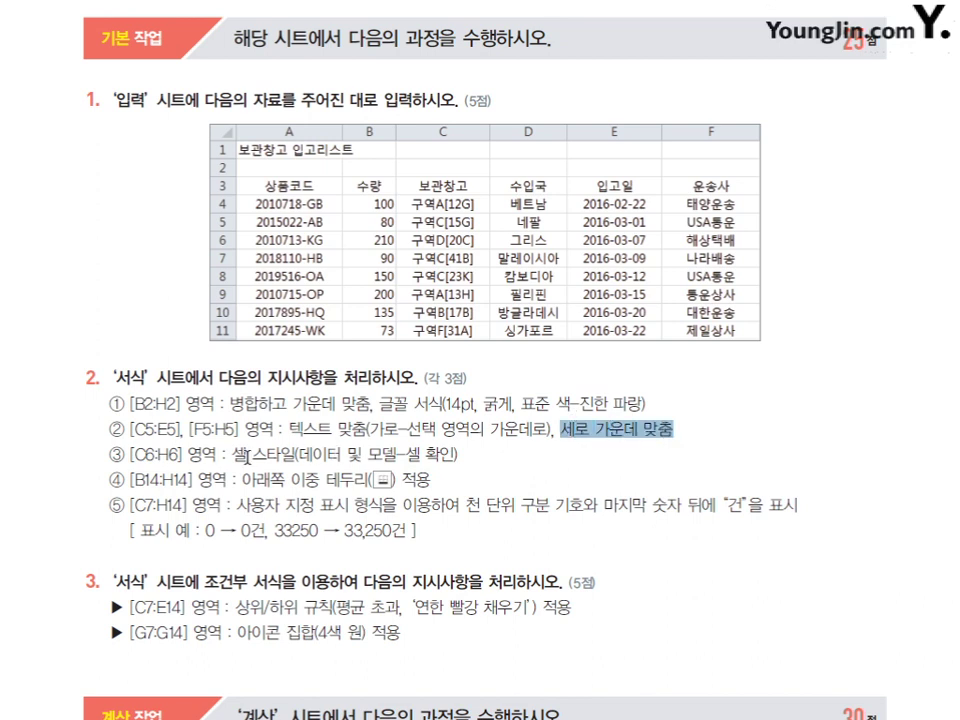
pyautogui.moveTo(232, 454); pyautogui.dragTo(425, 458)
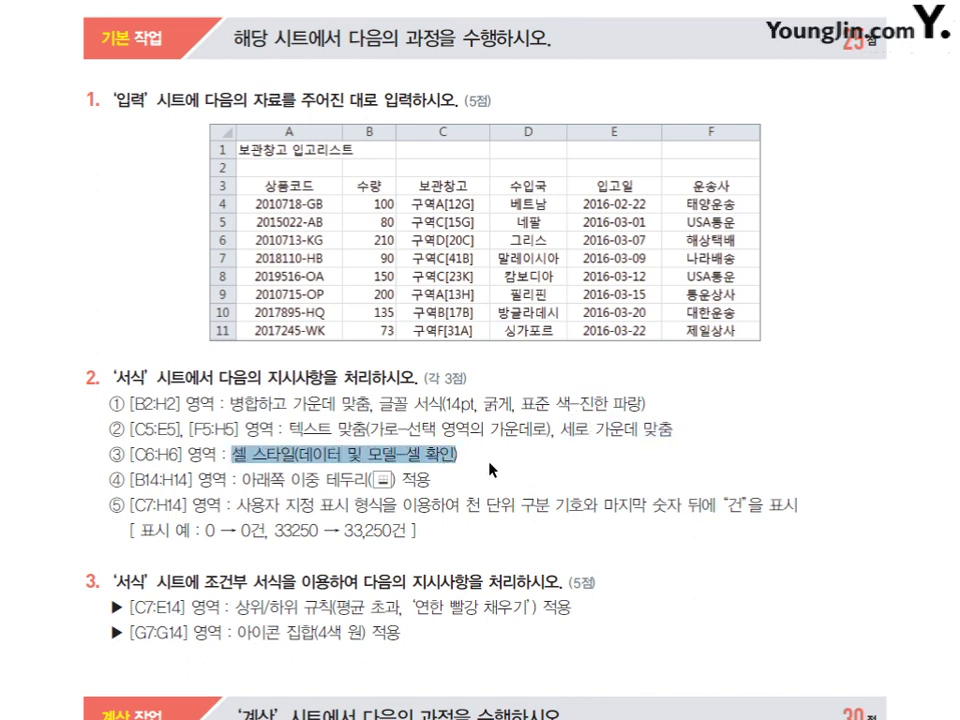
pyautogui.click(493, 469)
pyautogui.moveTo(243, 482); pyautogui.dragTo(428, 486)
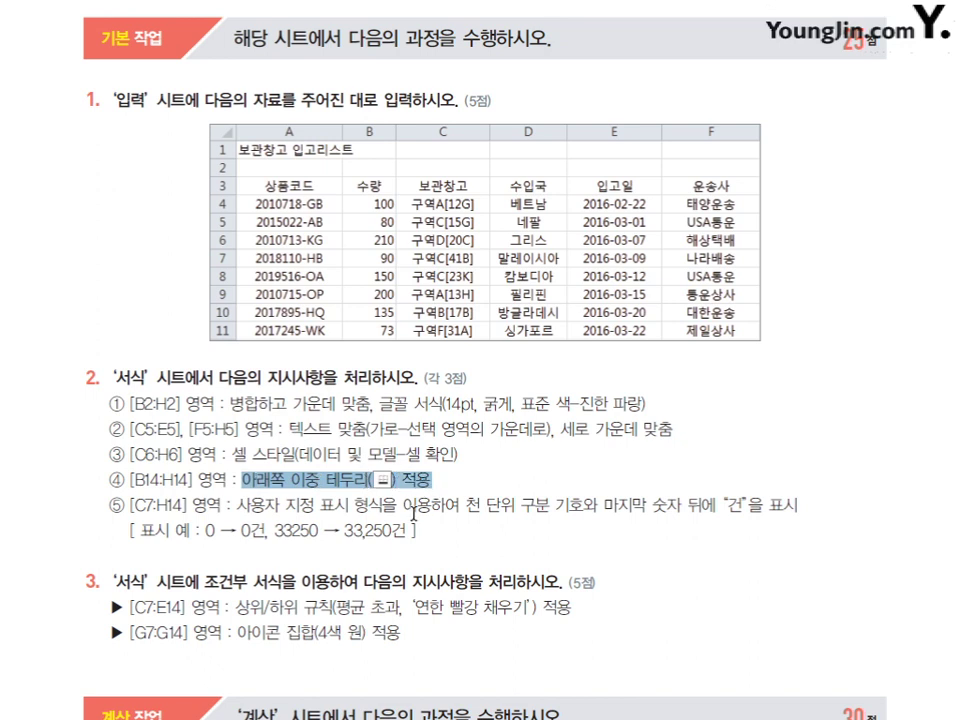
pyautogui.moveTo(486, 508); pyautogui.dragTo(754, 508)
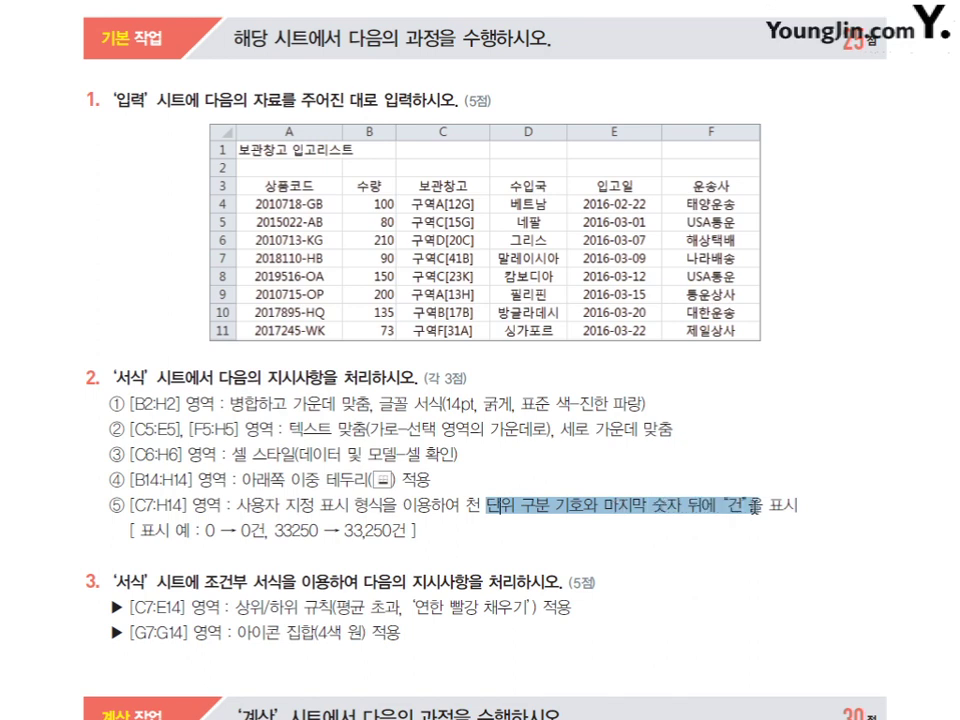
pyautogui.click(806, 512)
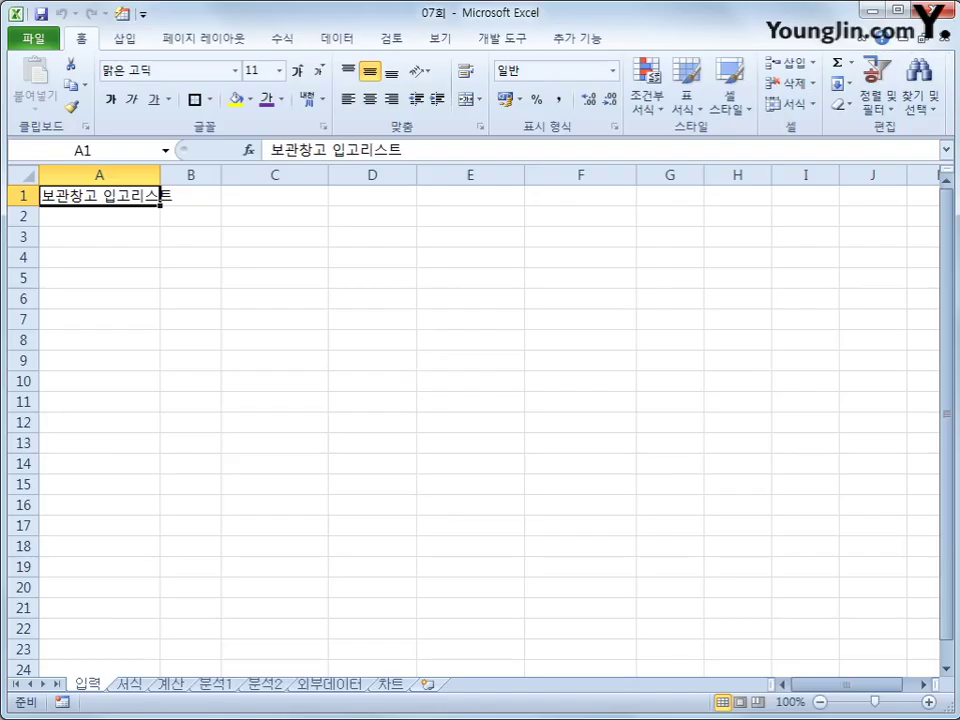
# - Switch to the Excel workbook 07회 and merge and center the title range B2:H2 on the '서식' sheet
pyautogui.click(140, 686)
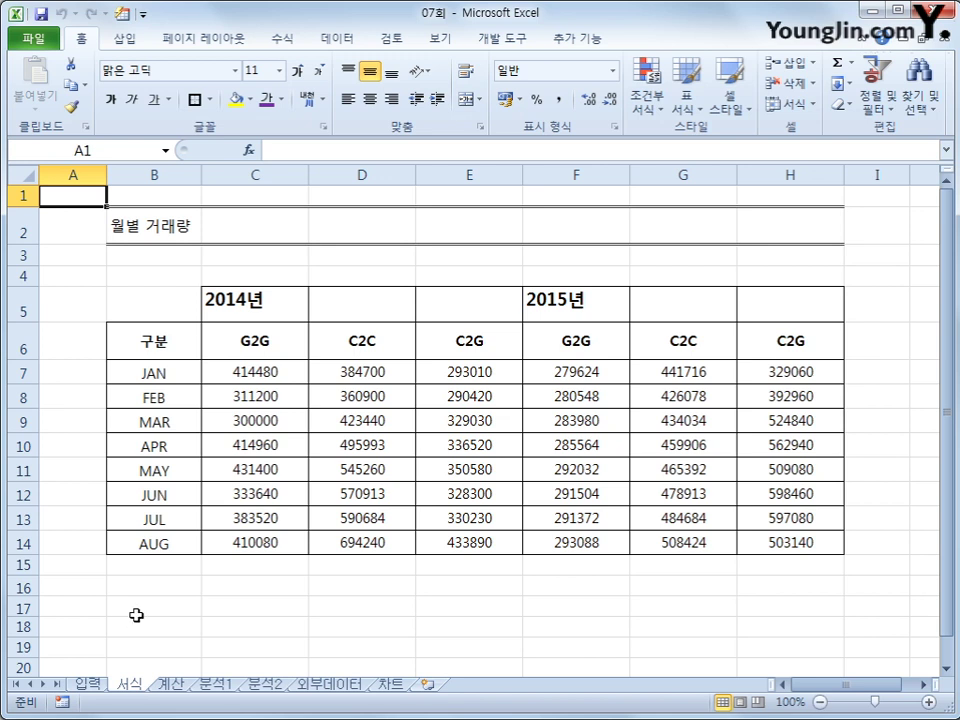
pyautogui.click(163, 238)
pyautogui.moveTo(163, 238); pyautogui.dragTo(831, 237)
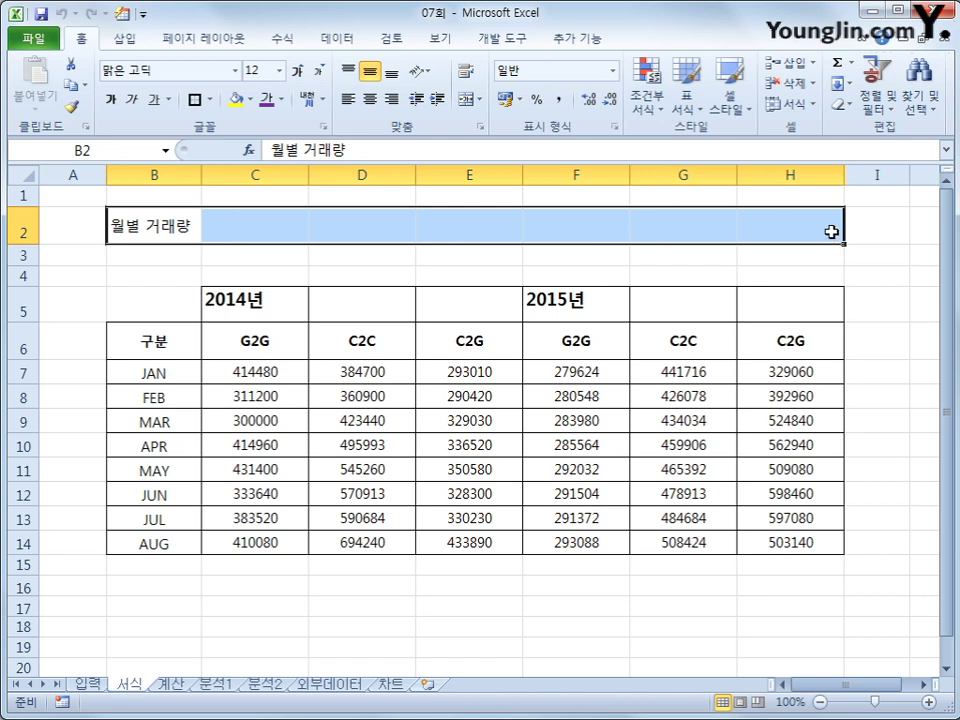
pyautogui.click(468, 103)
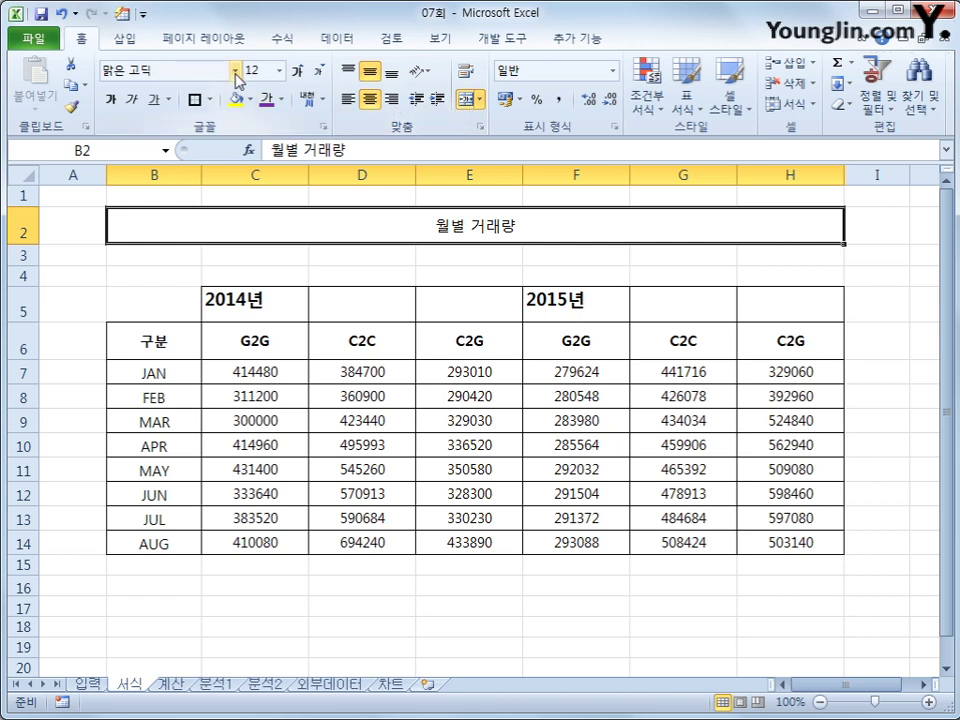
# - Format the title '월별 거래량' as 14 pt bold text in the standard dark blue color
pyautogui.click(279, 71)
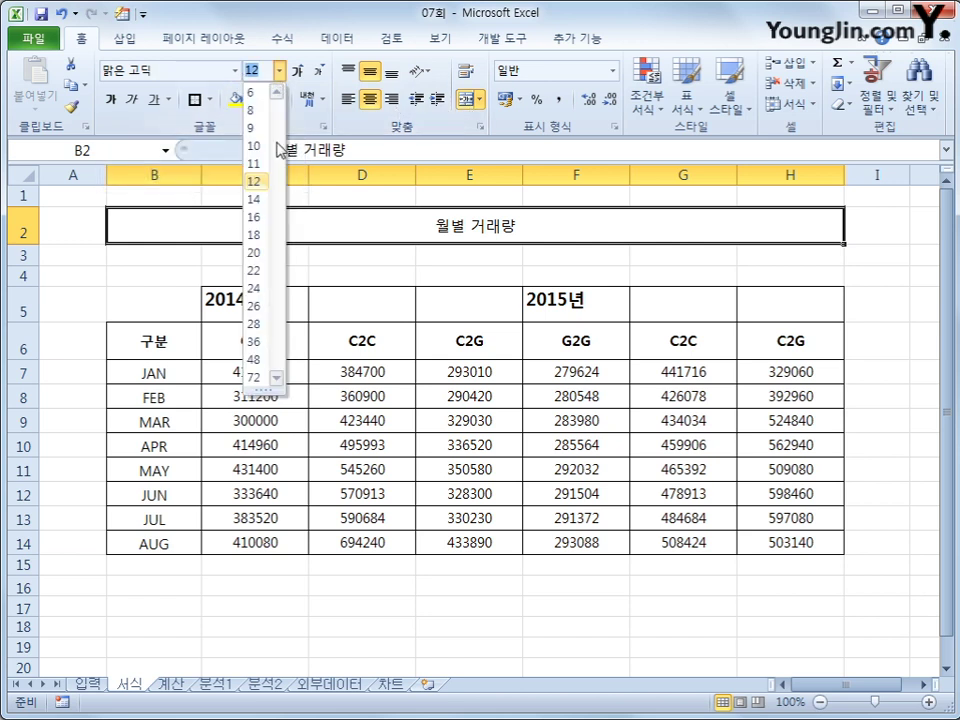
pyautogui.click(258, 199)
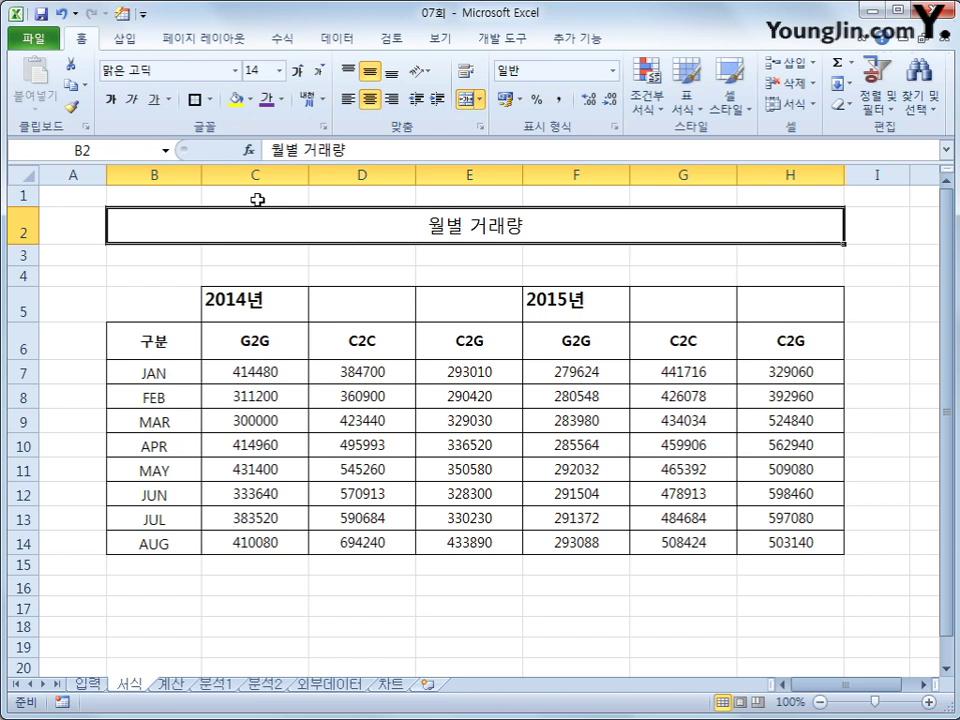
pyautogui.click(108, 100)
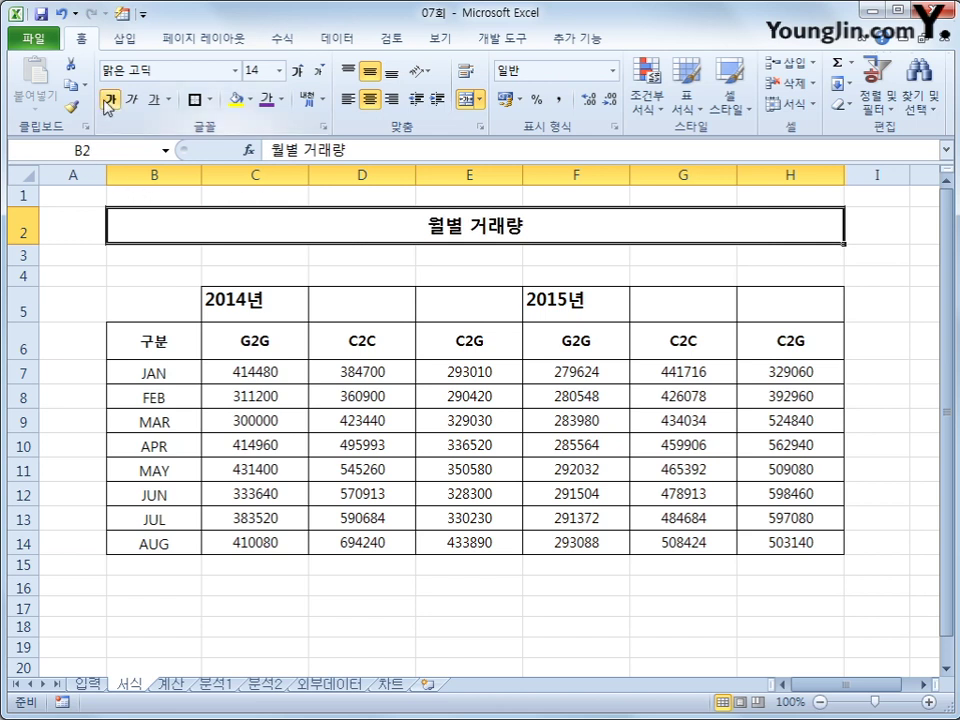
pyautogui.click(282, 99)
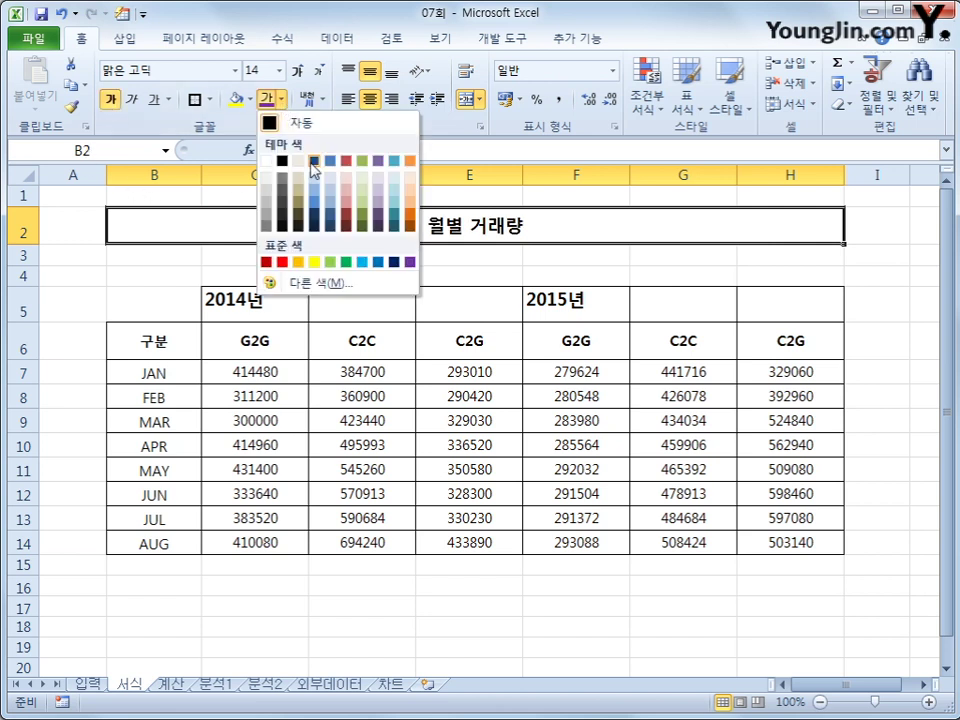
pyautogui.click(394, 262)
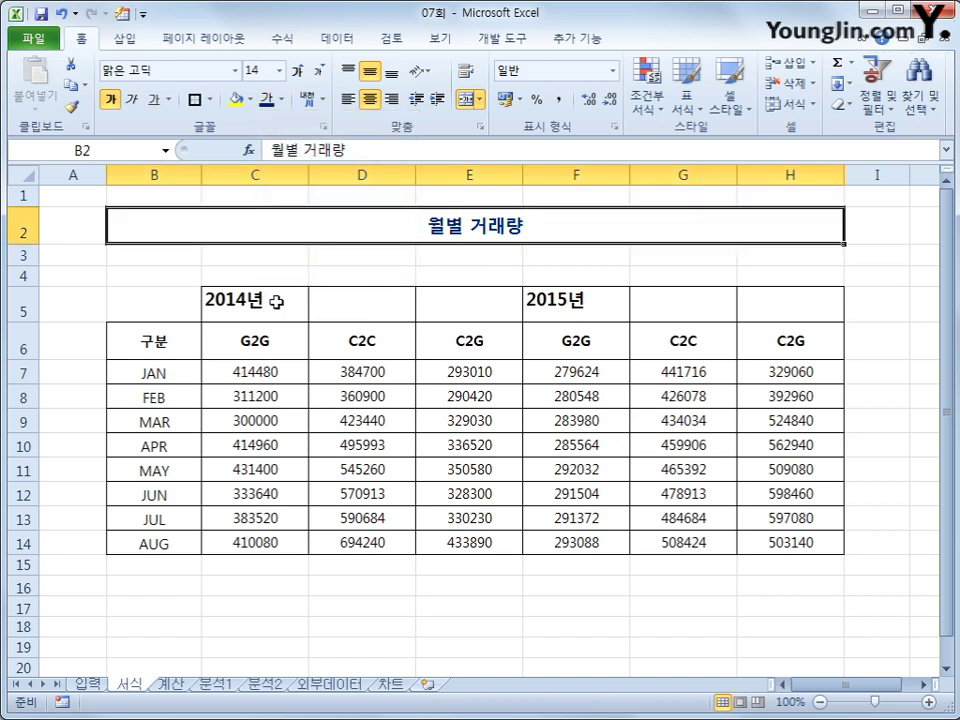
# - Align the year headings in C5:E5 and F5:H5 horizontally with '선택 영역의 가운데로' (center across selection) and vertically with '가운데' (center)
pyautogui.click(278, 299)
pyautogui.moveTo(278, 299); pyautogui.dragTo(468, 299)
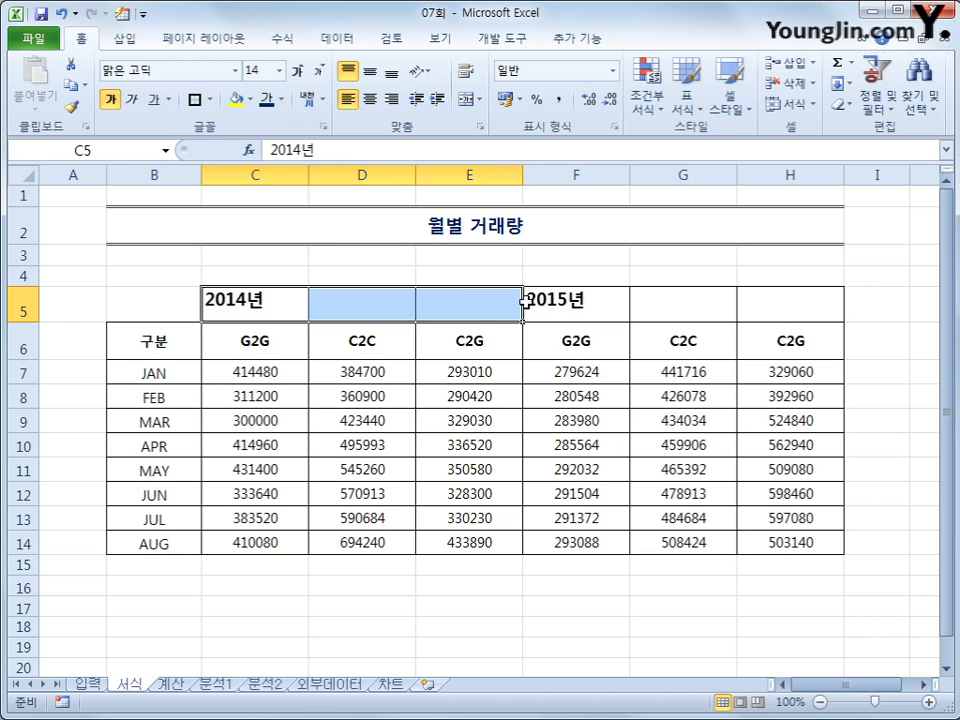
pyautogui.moveTo(560, 299); pyautogui.dragTo(771, 299)
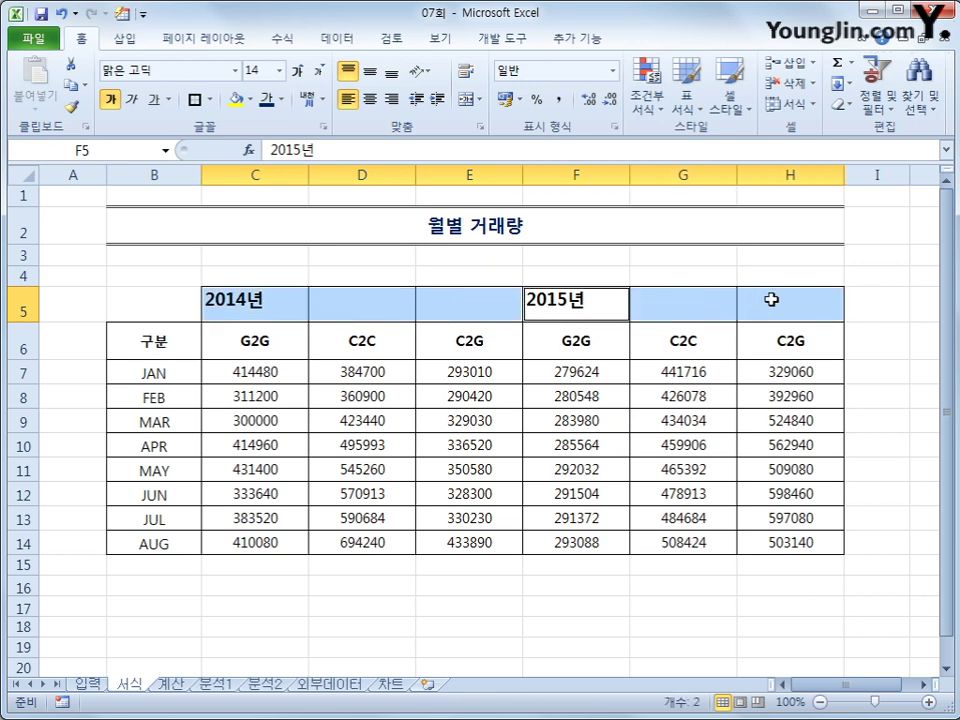
pyautogui.rightClick(669, 309)
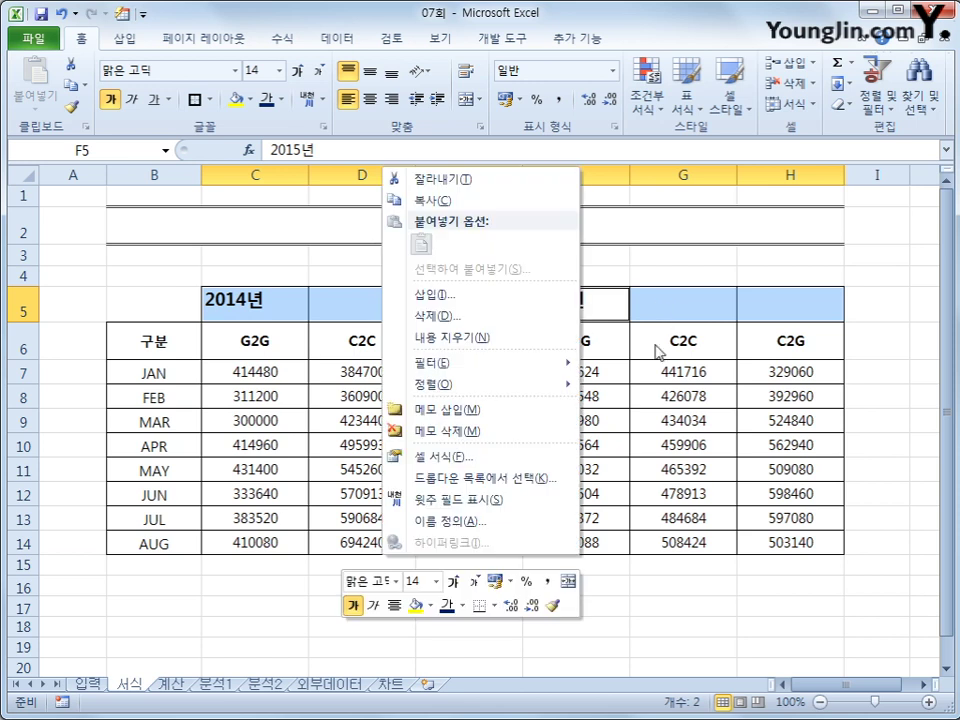
pyautogui.click(536, 454)
pyautogui.click(372, 277)
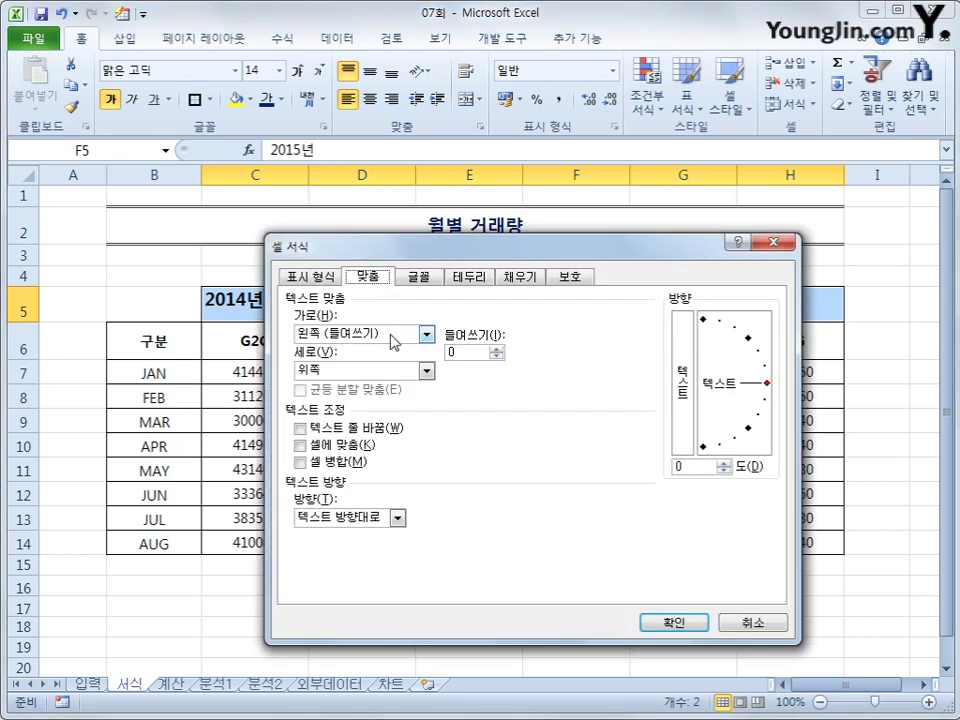
pyautogui.click(396, 336)
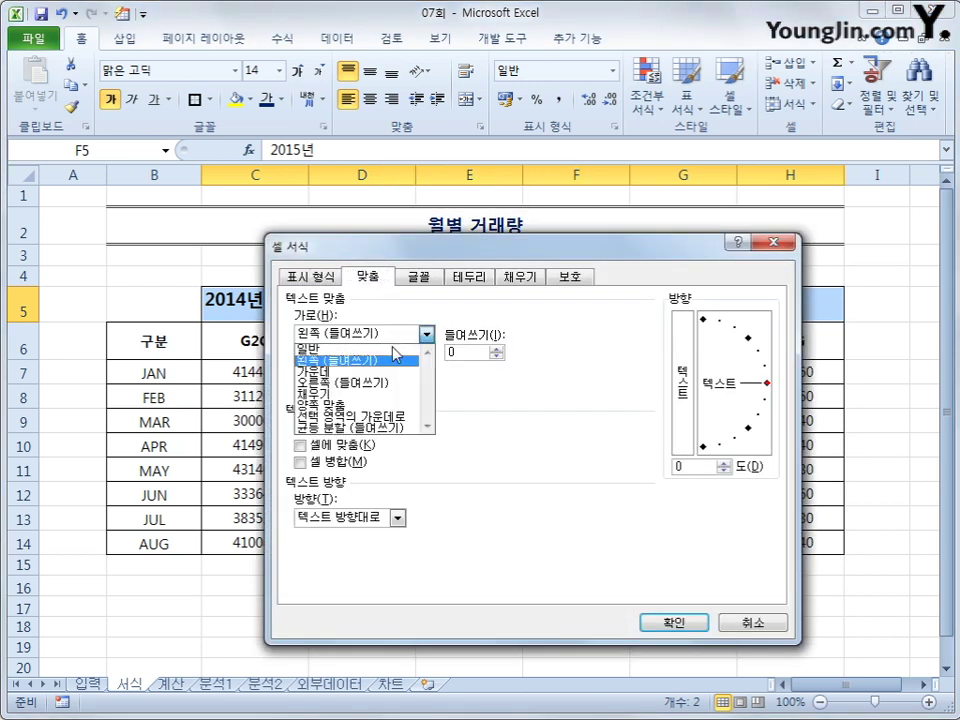
pyautogui.click(398, 418)
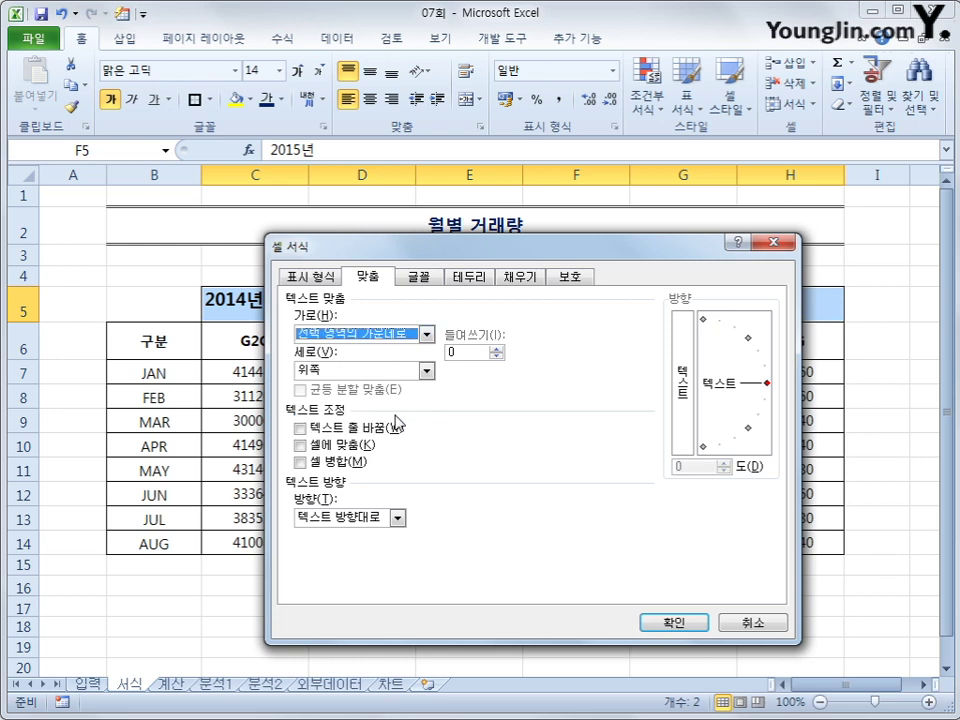
pyautogui.click(346, 373)
pyautogui.click(358, 397)
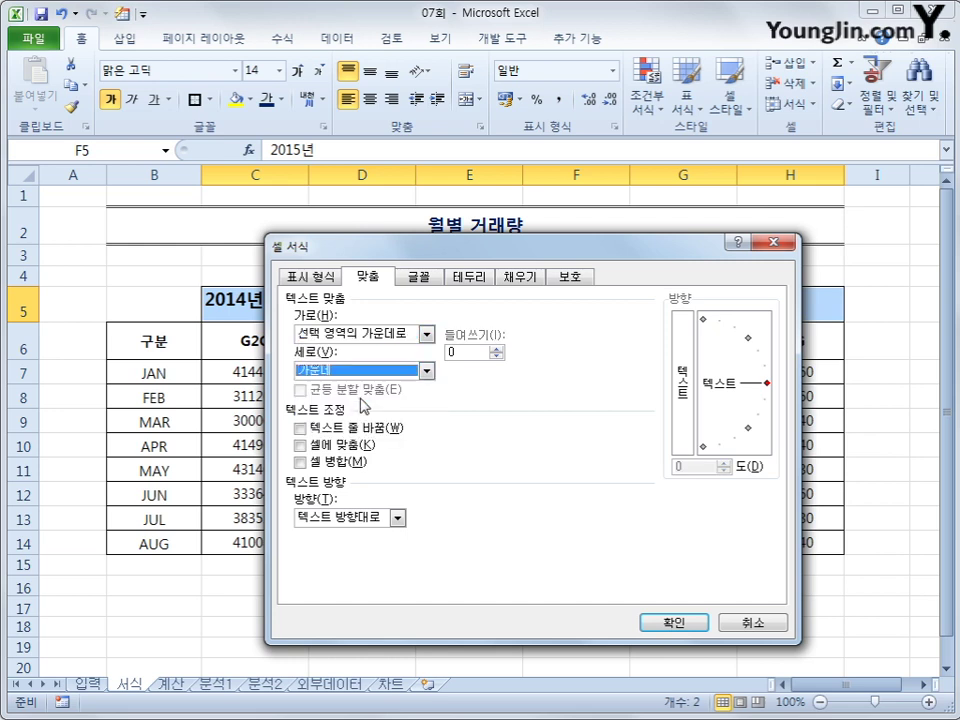
pyautogui.click(677, 624)
pyautogui.click(455, 619)
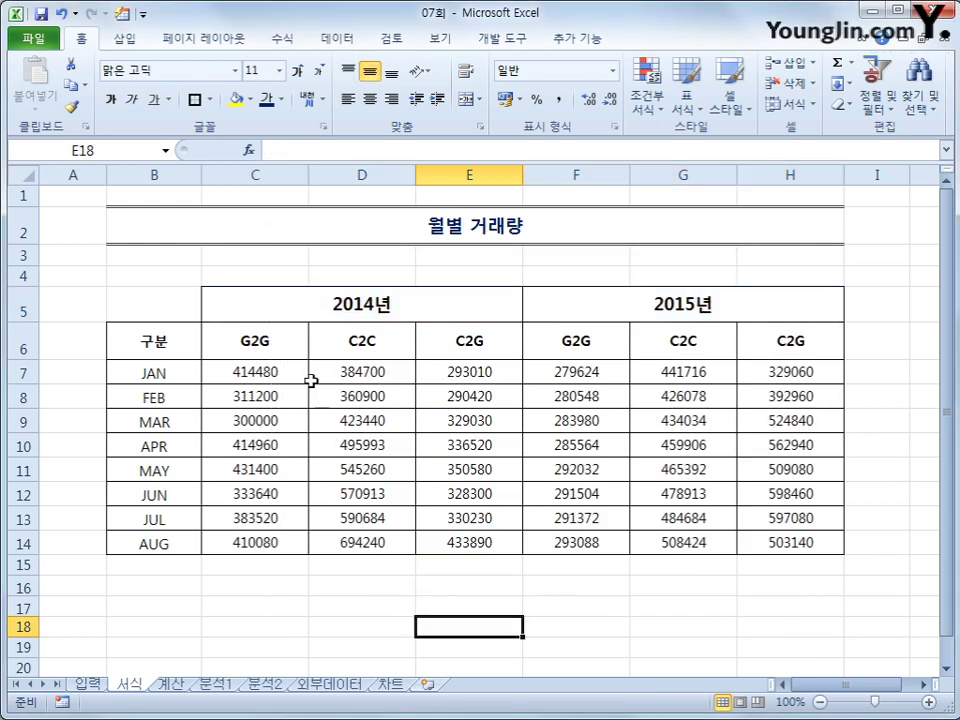
# - Apply the '셀 확인' (Check Cell) cell style from the data and model group to C6:H6
pyautogui.moveTo(262, 340); pyautogui.dragTo(810, 341)
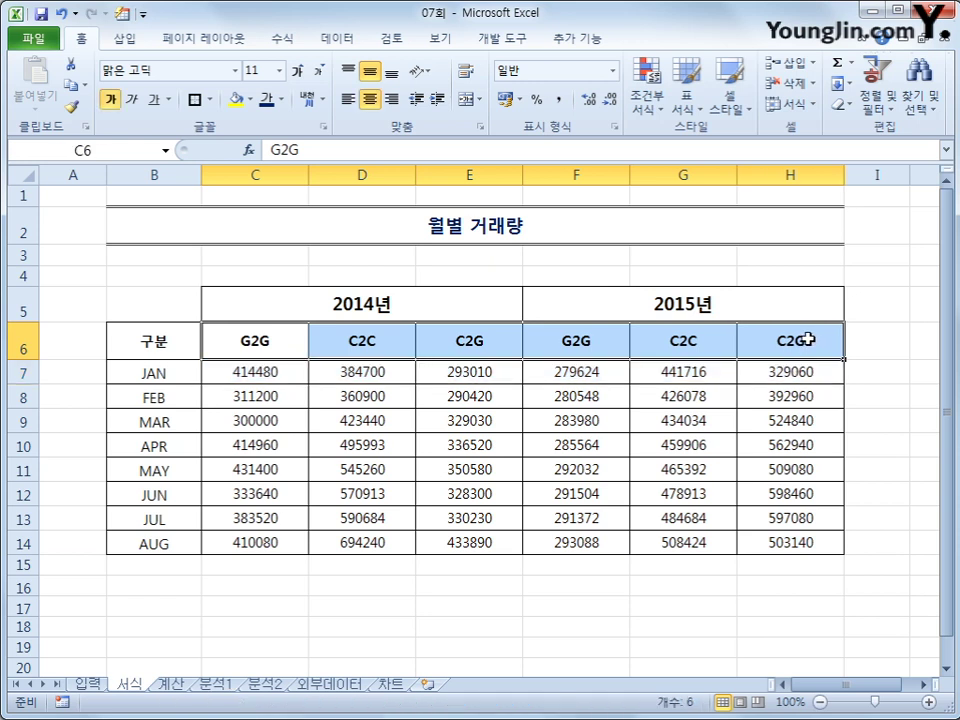
pyautogui.click(731, 105)
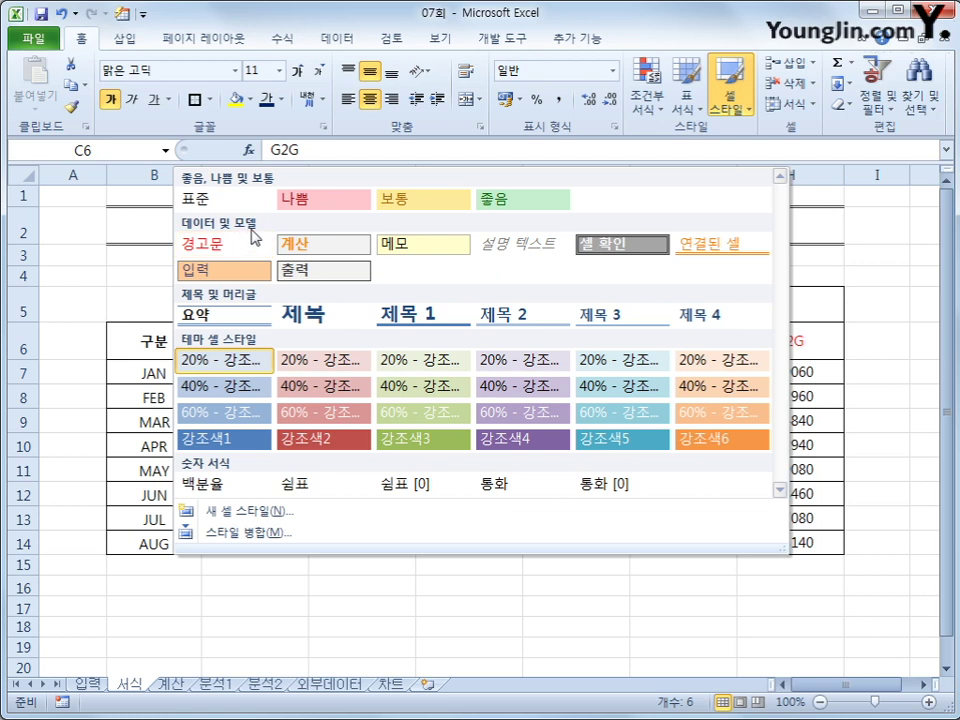
pyautogui.click(603, 248)
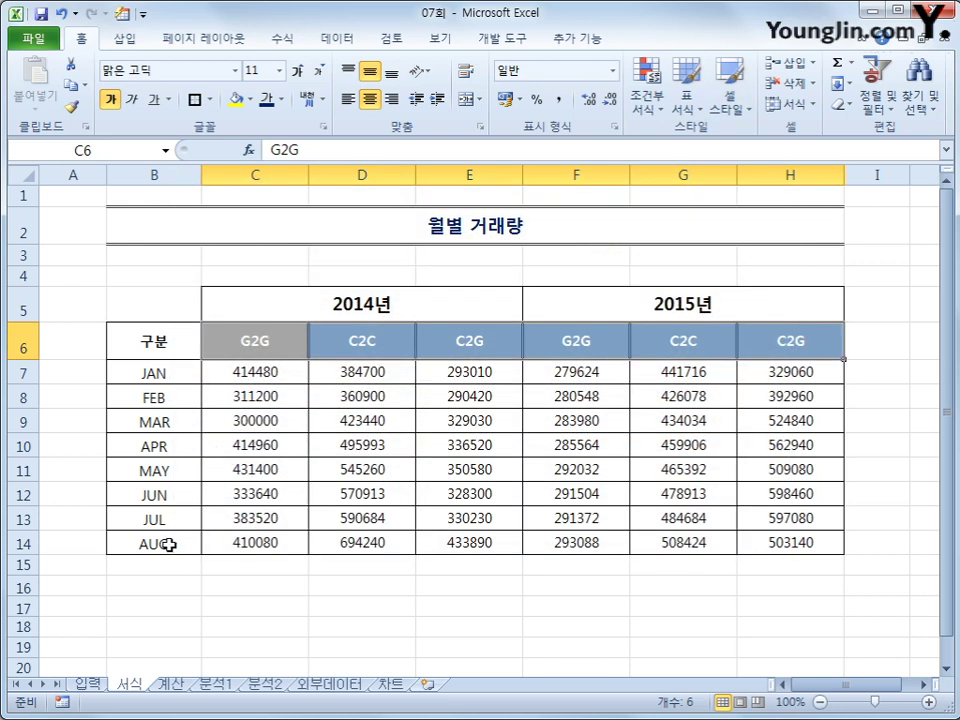
# - Apply a bottom double border ('아래쪽 이중 테두리') to the AUG row, B14:H14
pyautogui.moveTo(167, 546); pyautogui.dragTo(816, 542)
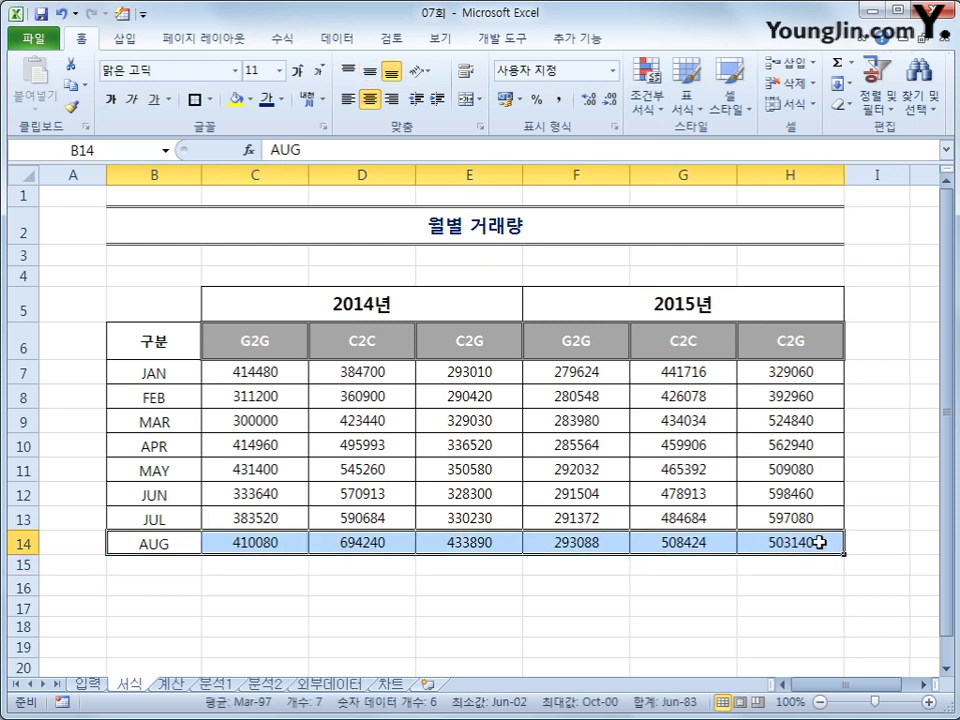
pyautogui.click(209, 100)
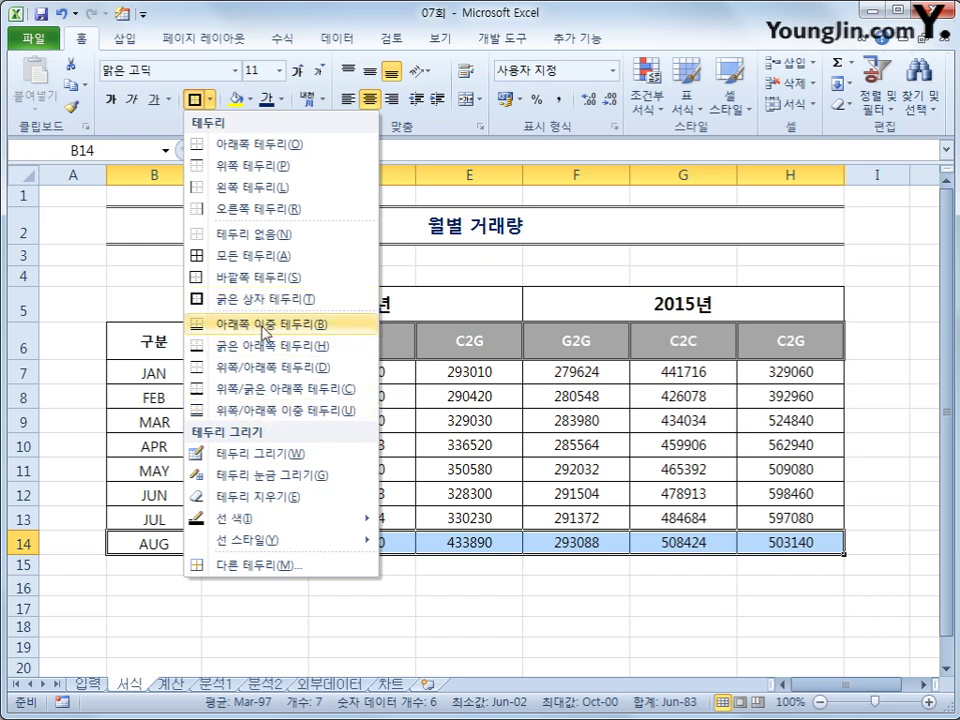
pyautogui.click(263, 327)
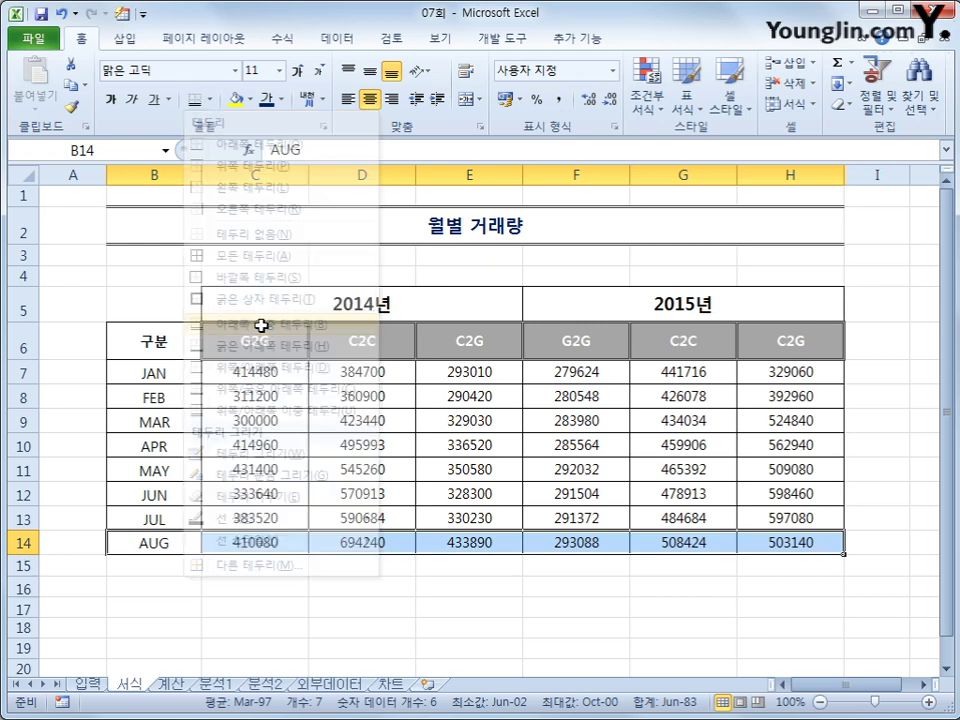
pyautogui.click(448, 613)
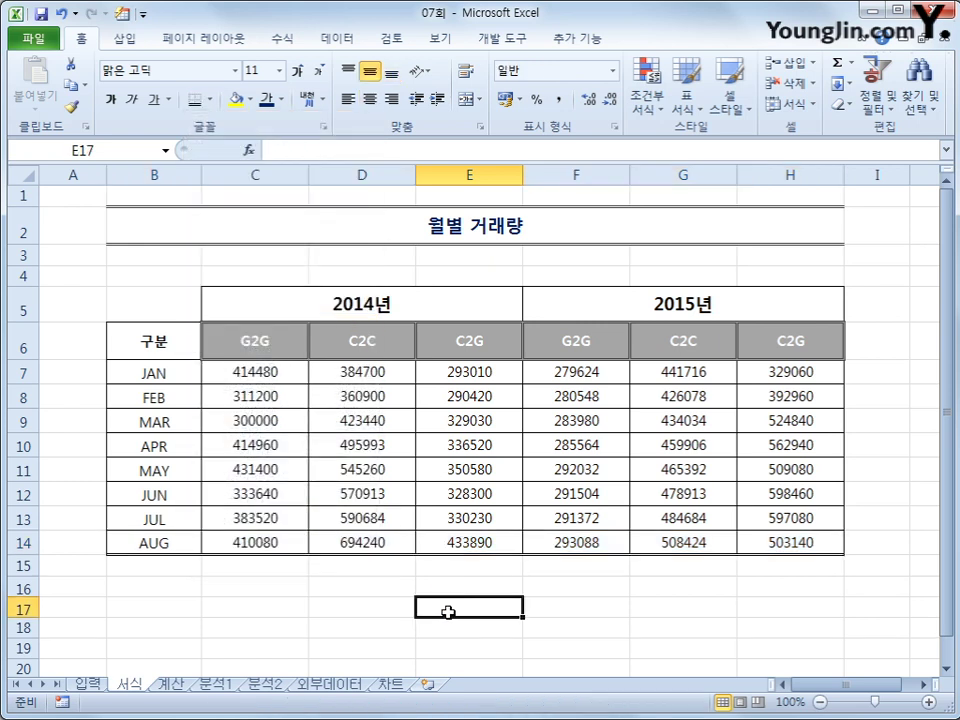
# - Apply the custom number format #,##0"건" to the transaction figures in C7:H14
pyautogui.click(253, 371)
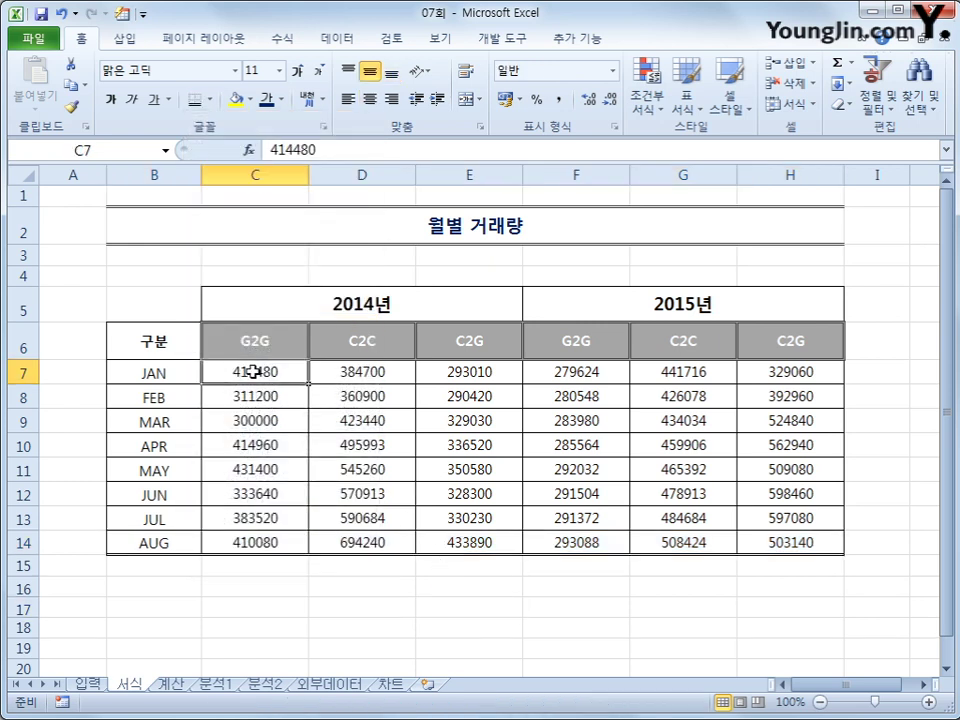
pyautogui.moveTo(253, 371); pyautogui.dragTo(765, 540)
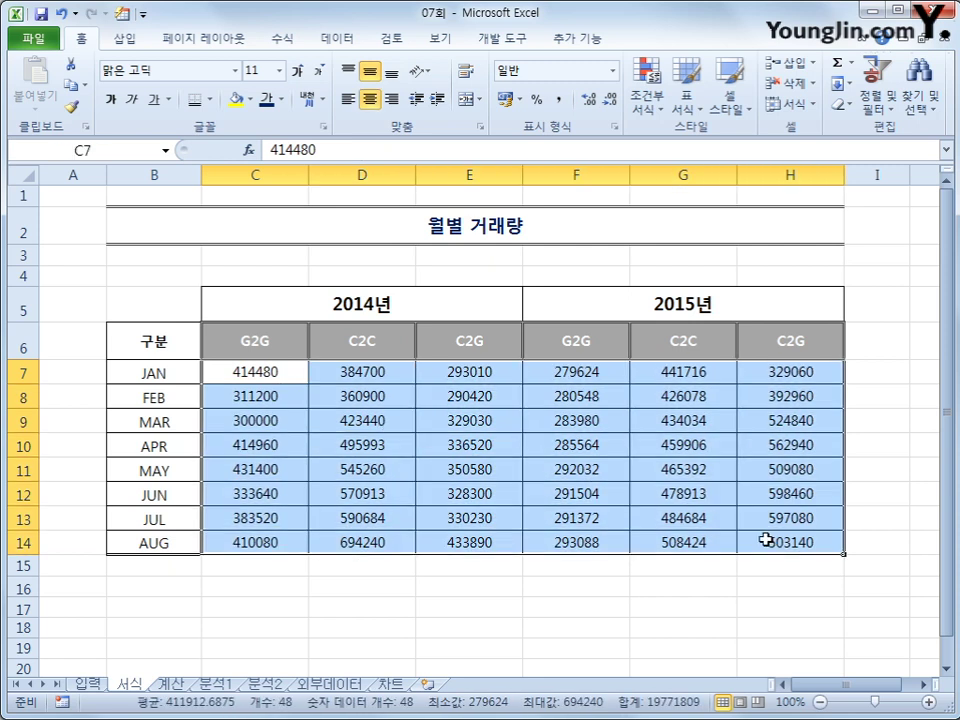
pyautogui.rightClick(385, 395)
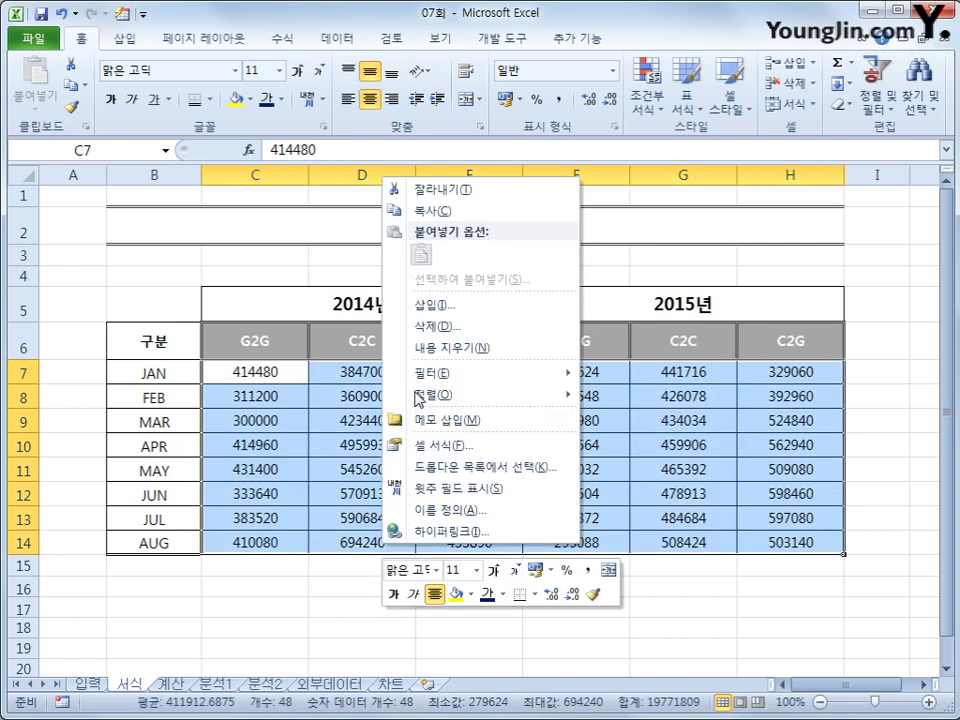
pyautogui.click(487, 455)
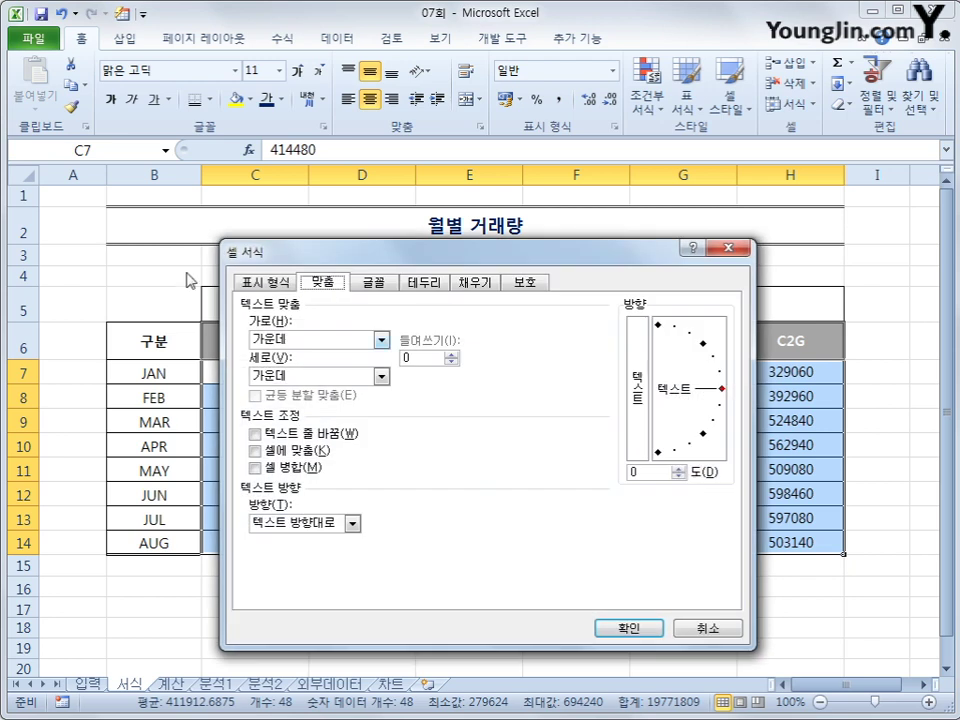
pyautogui.click(261, 282)
pyautogui.click(300, 443)
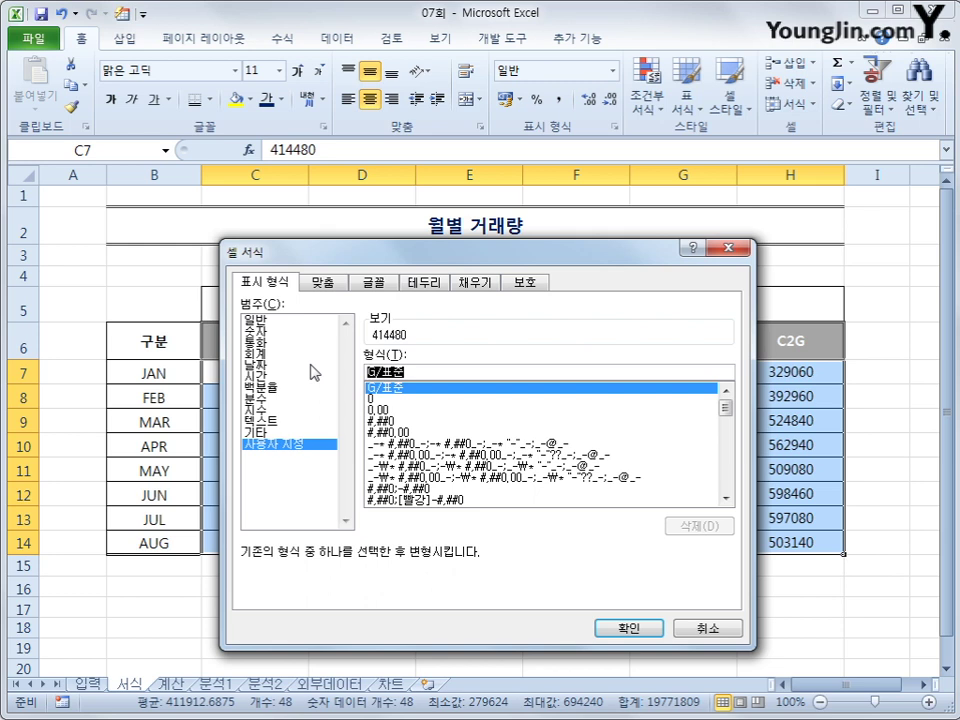
pyautogui.write('#,##')
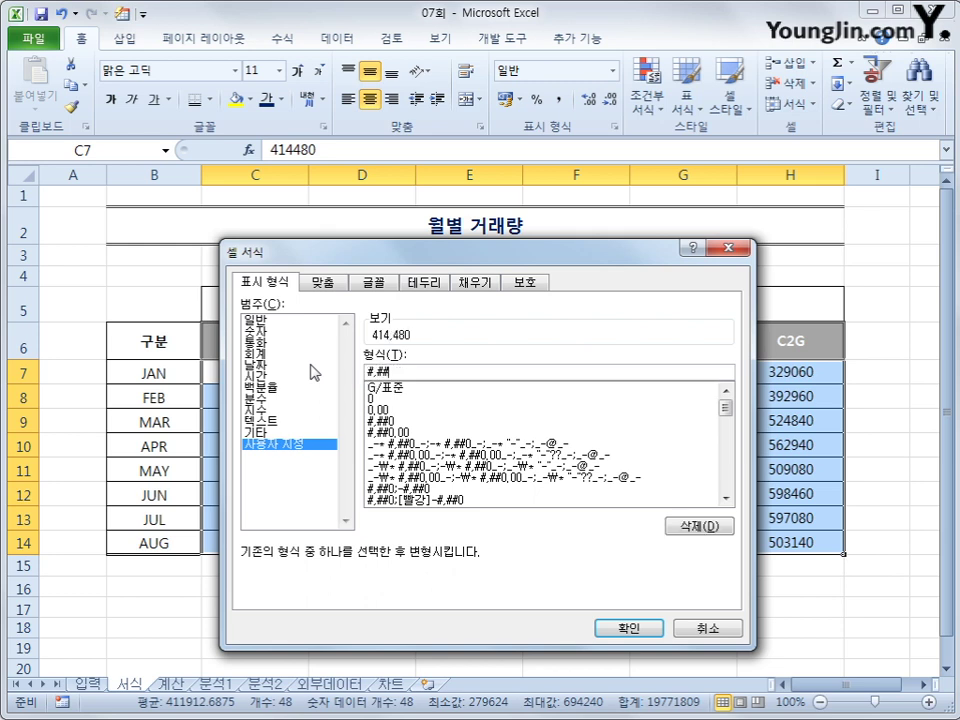
pyautogui.write('0')
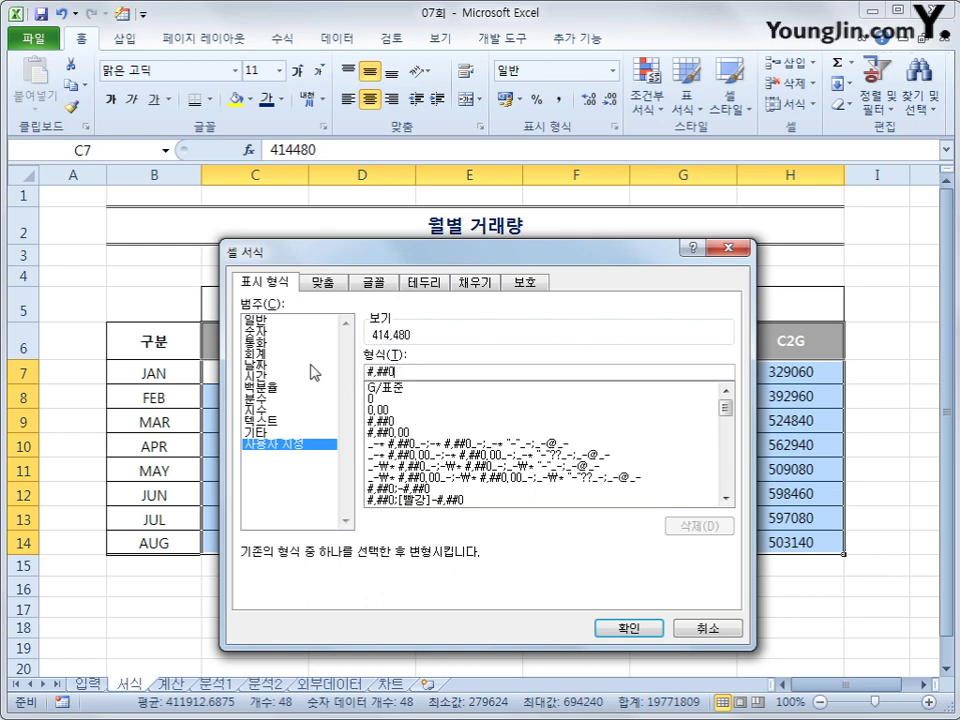
pyautogui.write('"')
pyautogui.press('BackSpace')
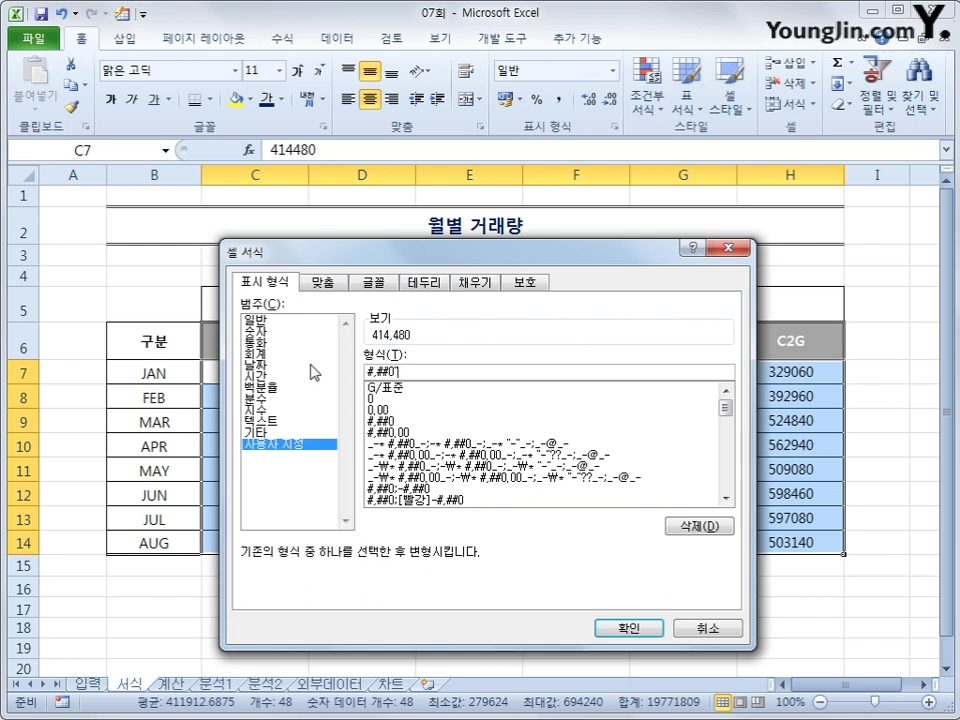
pyautogui.write('건')
pyautogui.click(606, 627)
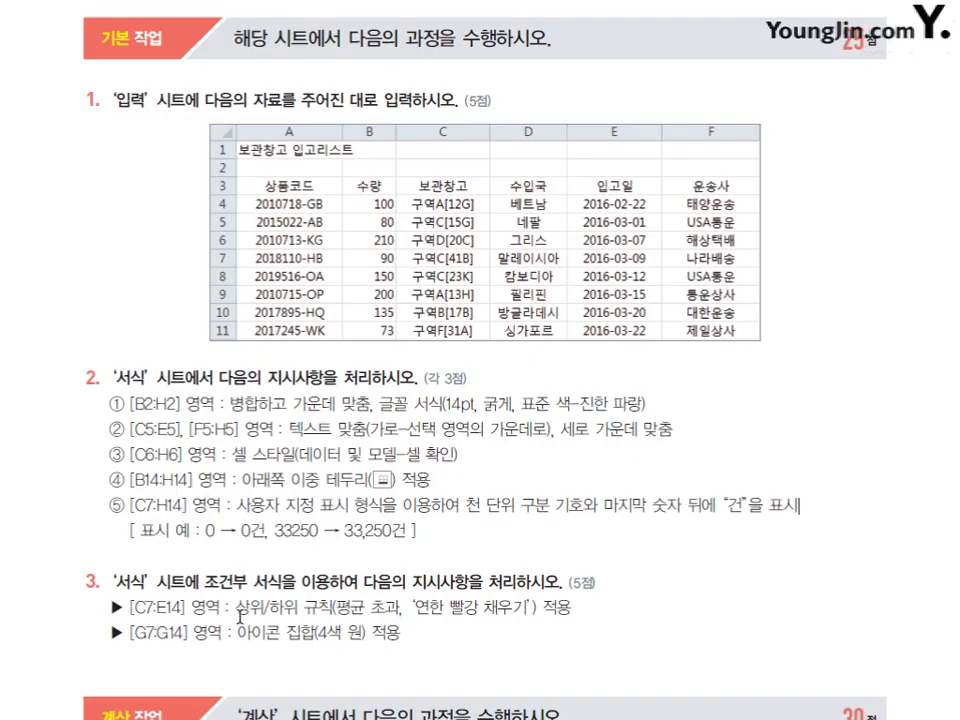
# - Read the conditional formatting instructions for C7:E14 and G7:G14 in the exam document
pyautogui.moveTo(234, 607); pyautogui.dragTo(386, 616)
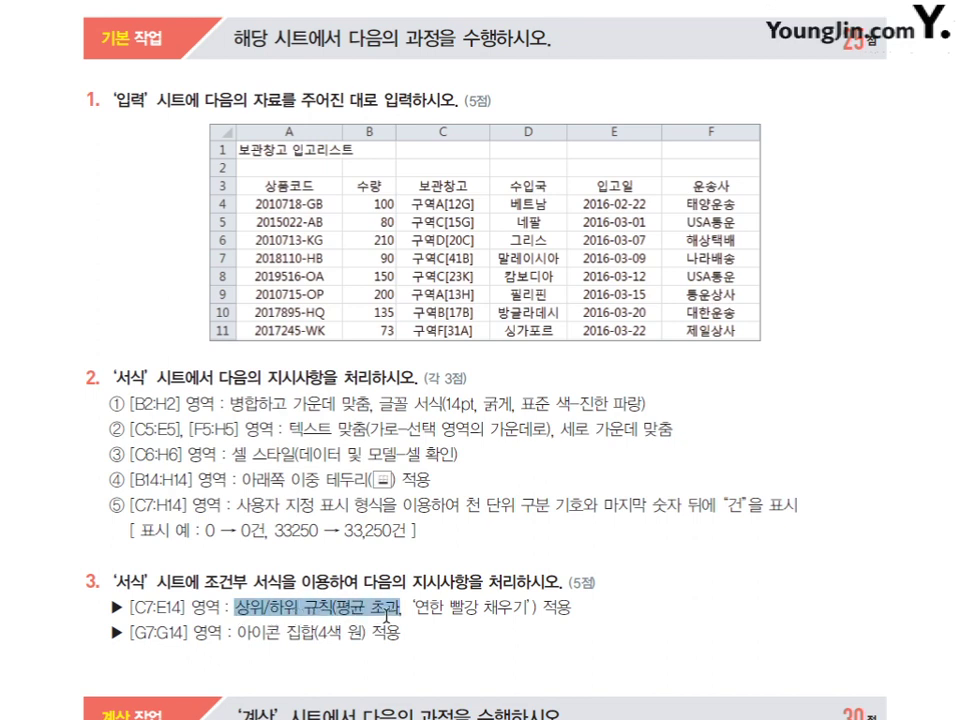
pyautogui.click(372, 672)
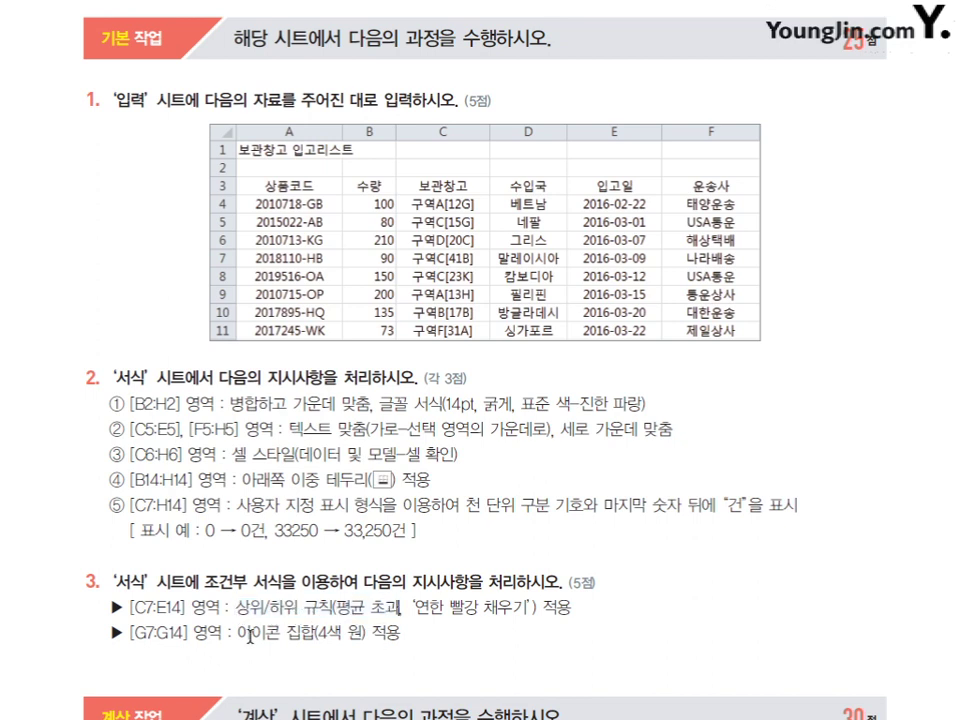
pyautogui.moveTo(240, 633); pyautogui.dragTo(314, 634)
pyautogui.click(330, 677)
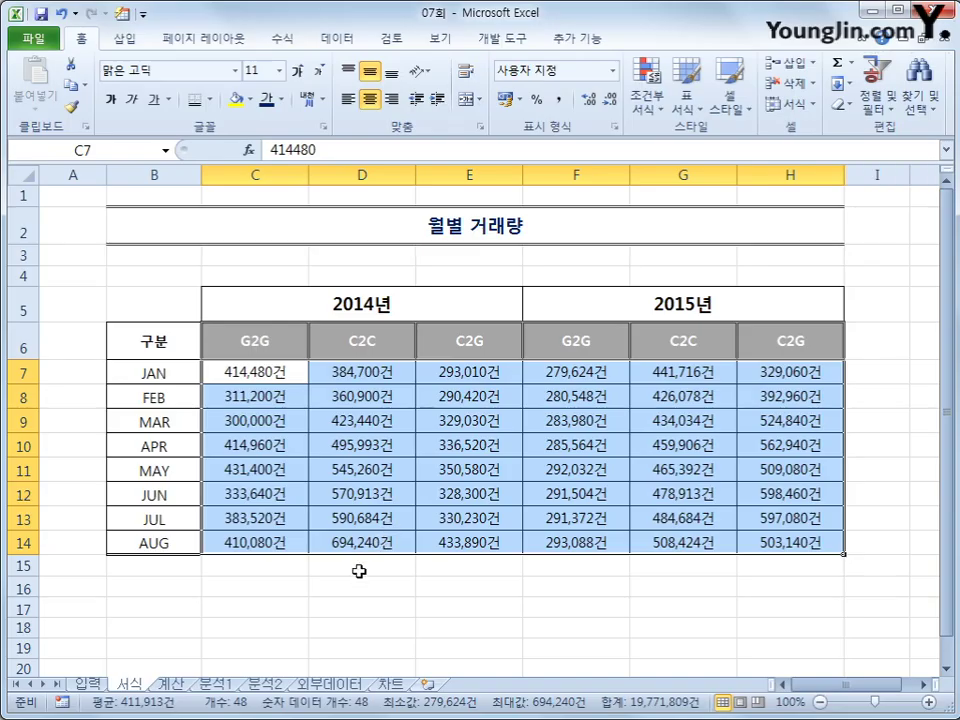
# - Apply the '평균 초과' (above average) top/bottom conditional formatting rule to C7:E14 with '연한 빨강 채우기' (light red fill)
pyautogui.click(339, 603)
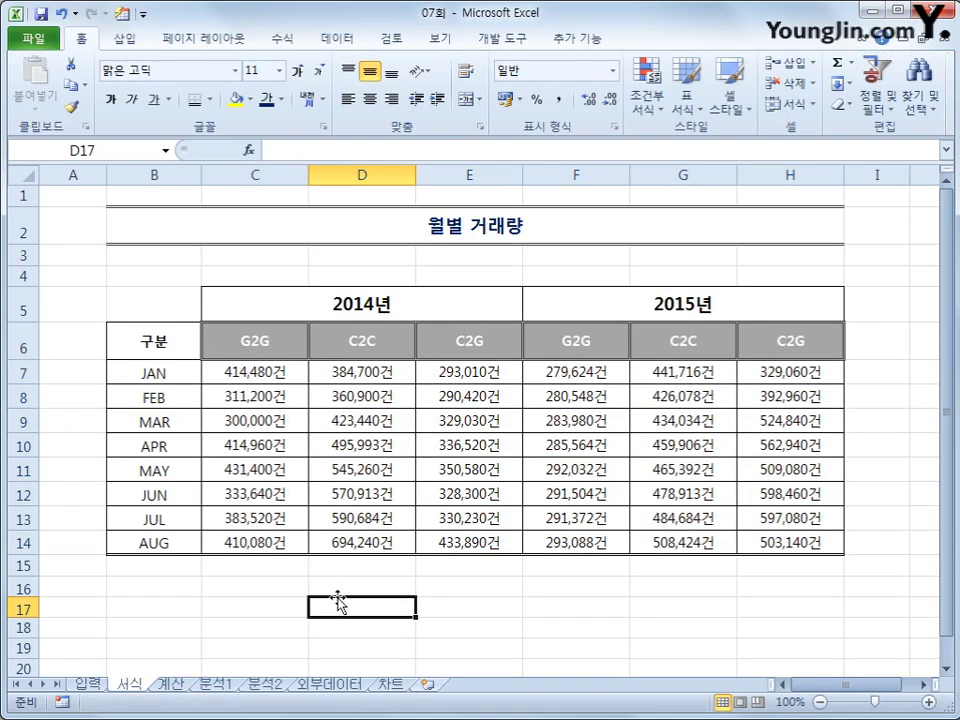
pyautogui.moveTo(272, 371); pyautogui.dragTo(492, 550)
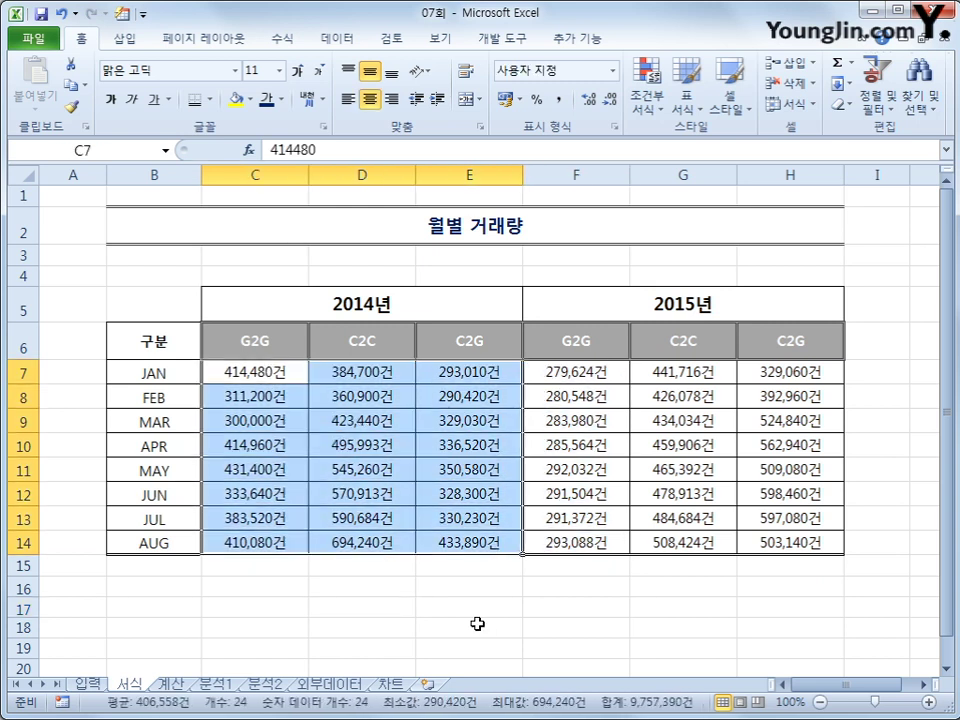
pyautogui.click(646, 96)
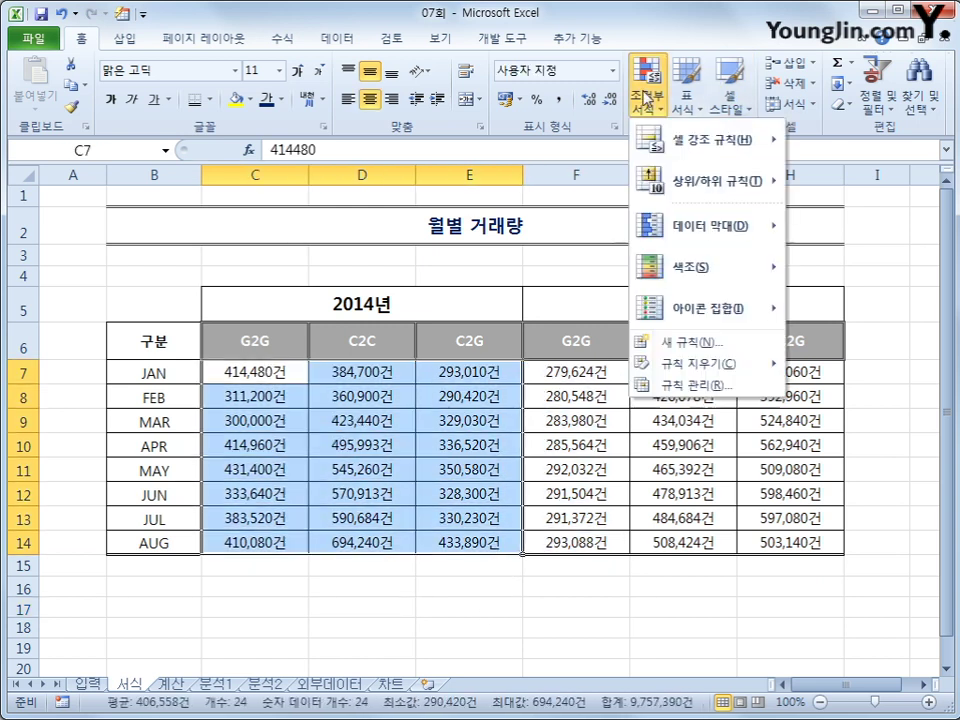
pyautogui.moveTo(707, 188)
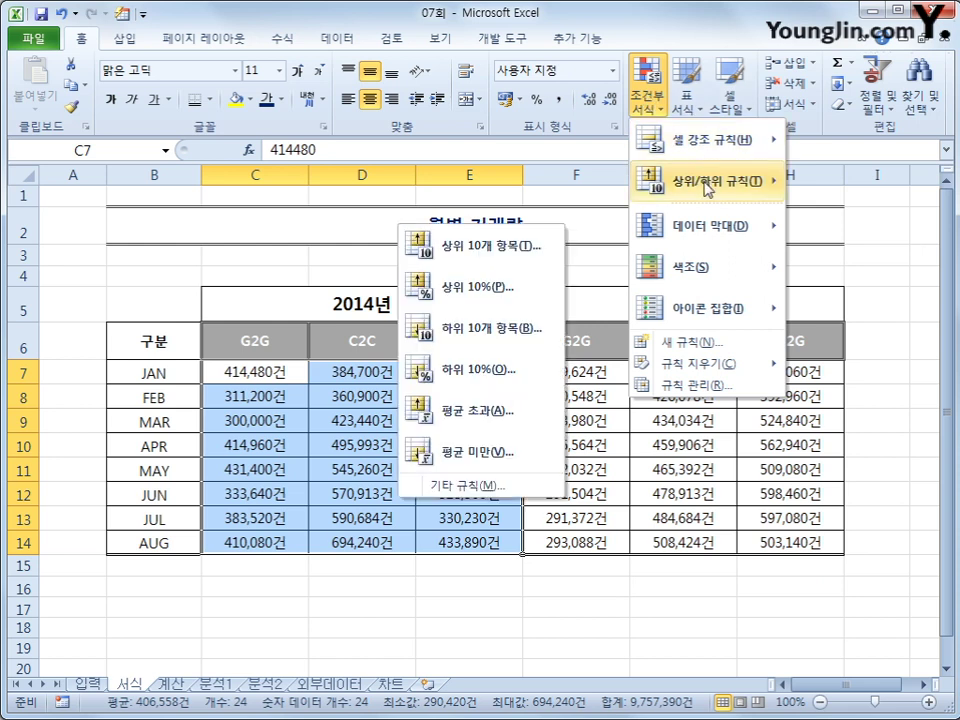
pyautogui.click(508, 414)
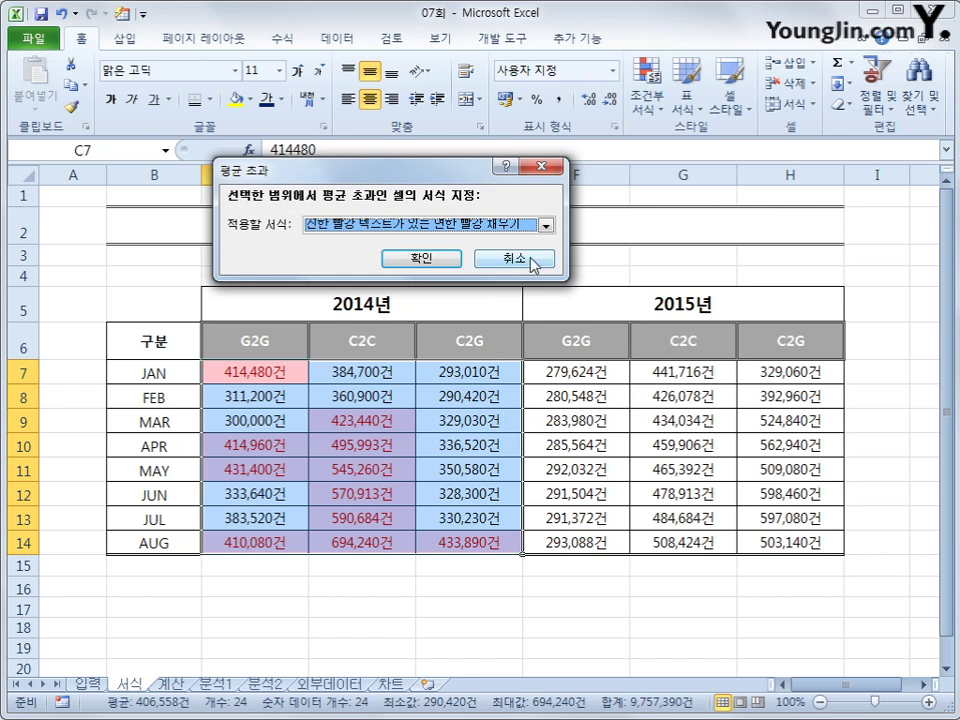
pyautogui.click(547, 226)
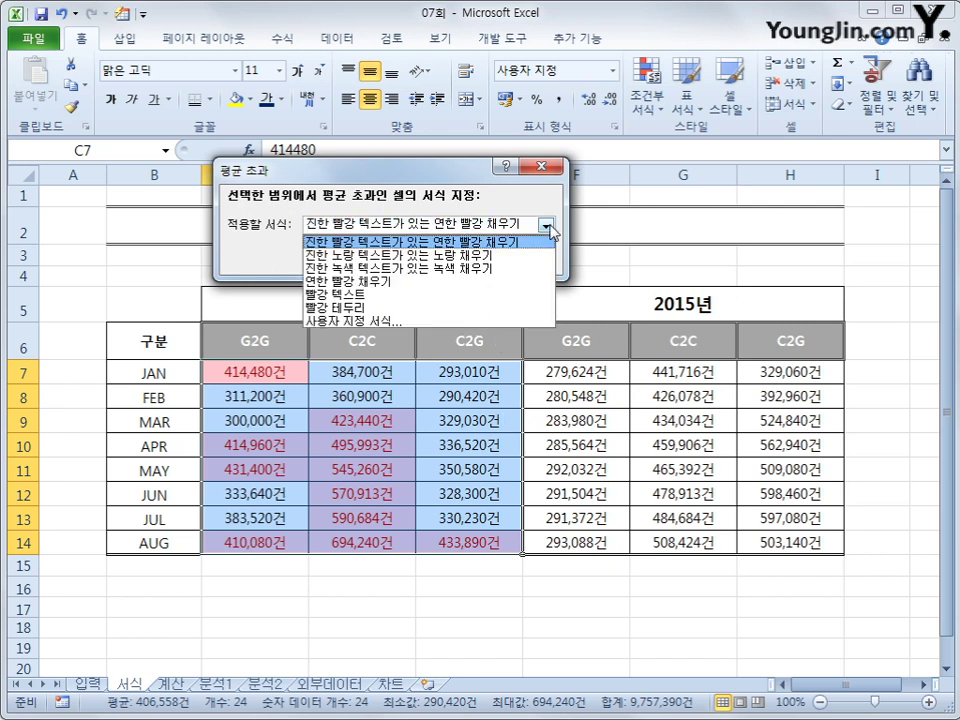
pyautogui.click(500, 284)
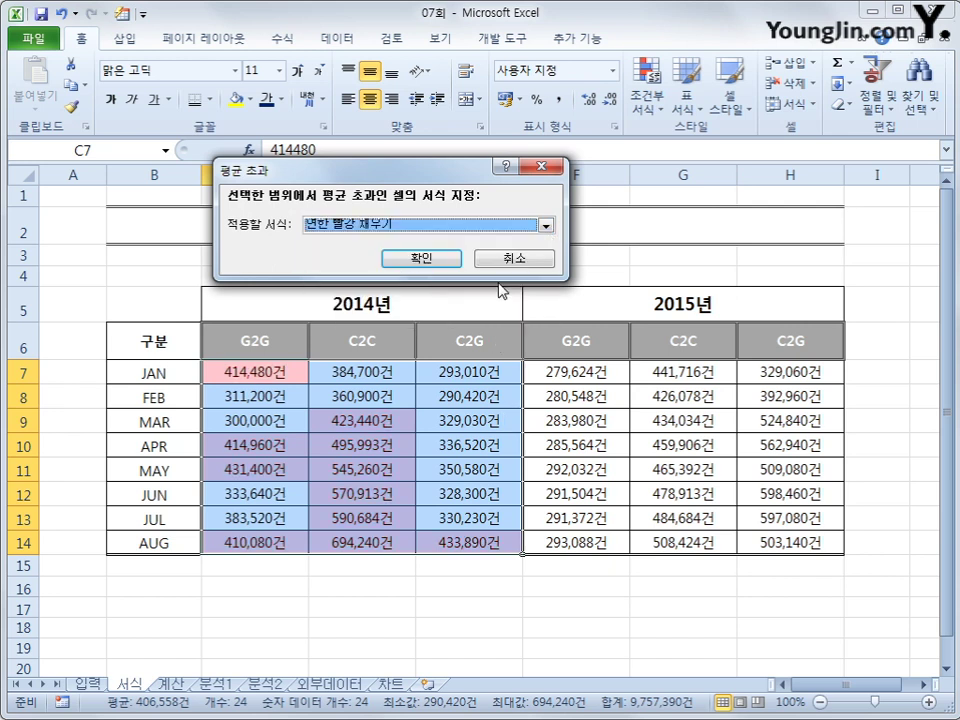
pyautogui.click(420, 259)
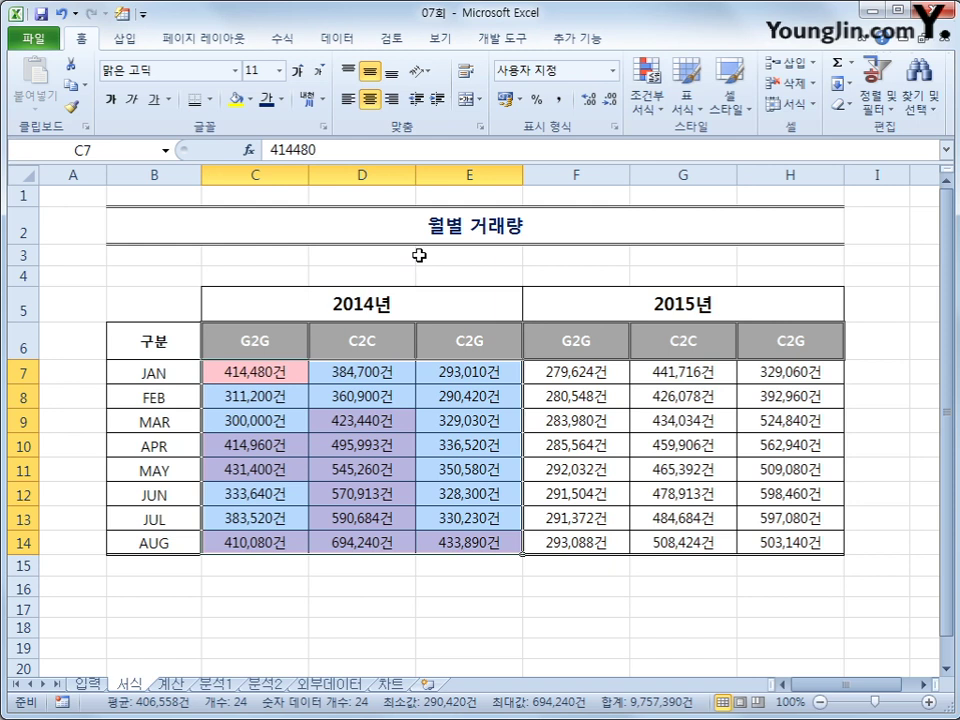
pyautogui.click(780, 379)
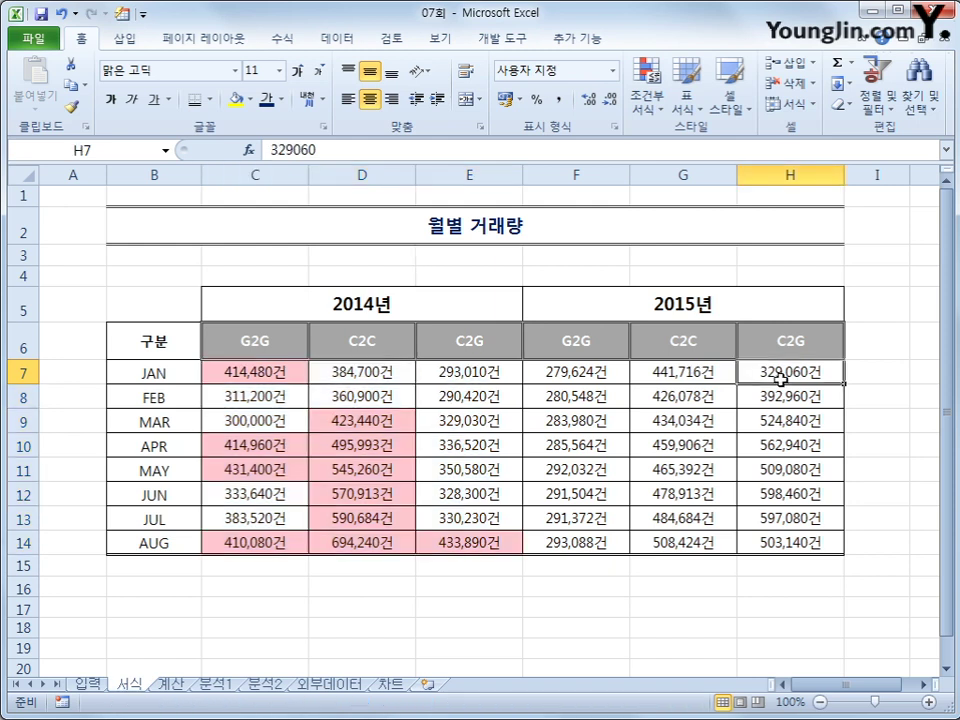
# - Apply the four-color circles (4색 원) icon set, red to black, as conditional formatting to G7:G14
pyautogui.moveTo(709, 375); pyautogui.dragTo(697, 547)
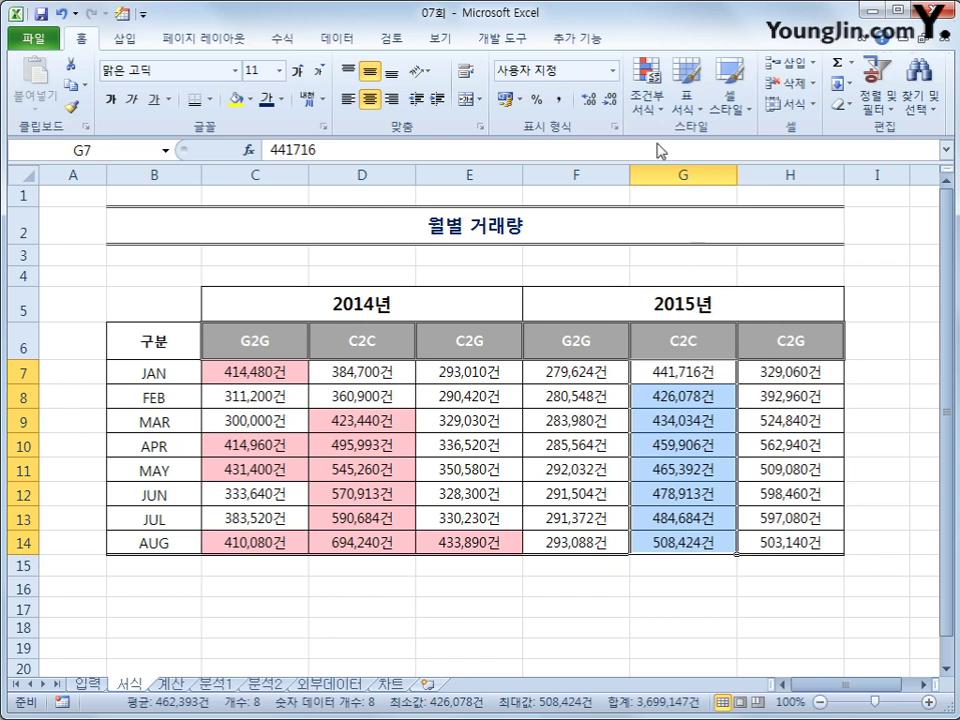
pyautogui.click(645, 95)
pyautogui.moveTo(709, 311)
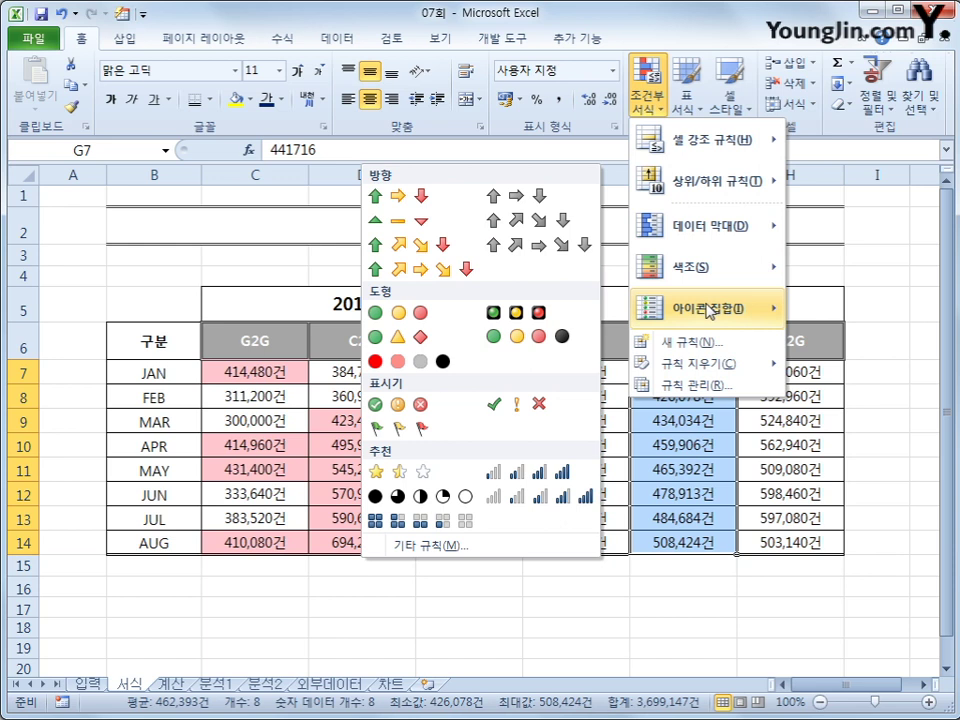
pyautogui.click(430, 362)
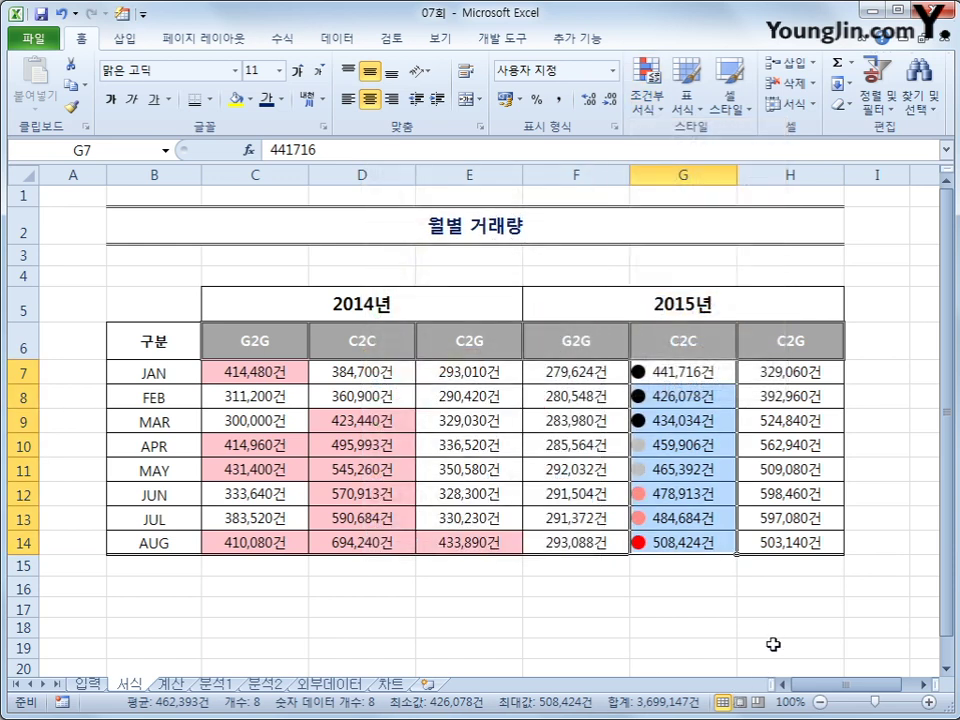
pyautogui.click(773, 631)
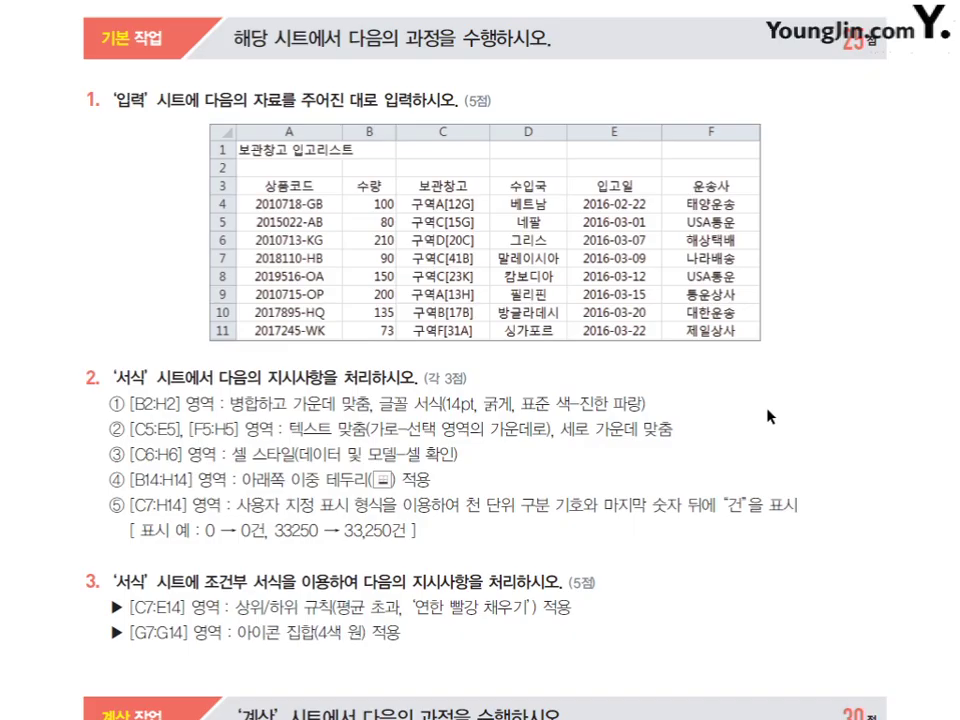
# - Read the '계산' sheet instructions in the exam document for the age (D6:D15) and selected capacity (F6:F15) calculations
pyautogui.scroll(-5, 753, 410)
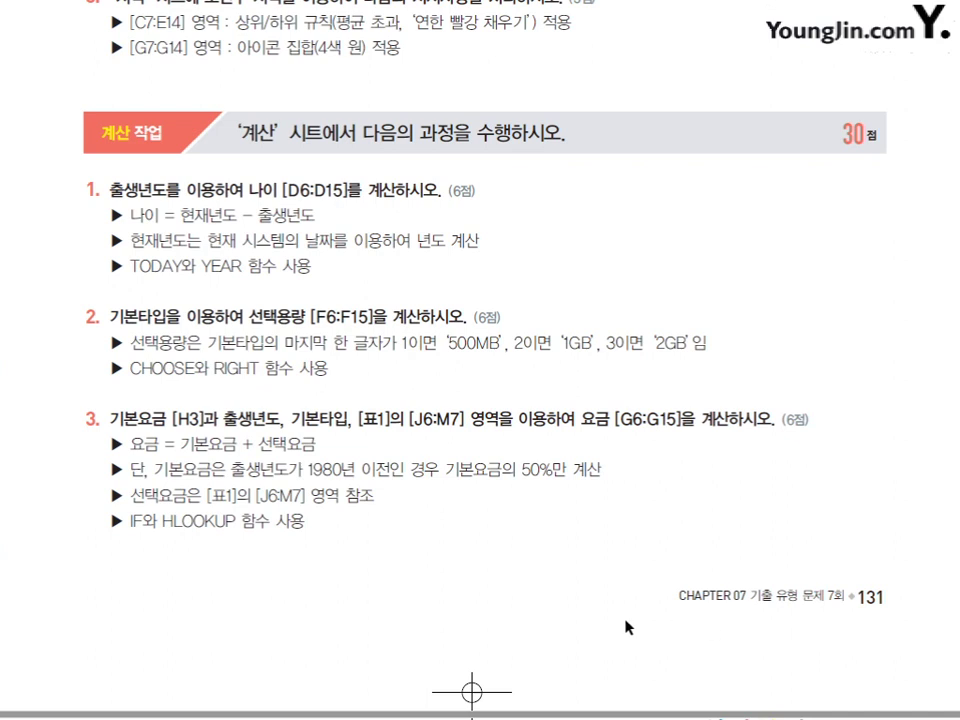
pyautogui.moveTo(110, 190); pyautogui.dragTo(268, 197)
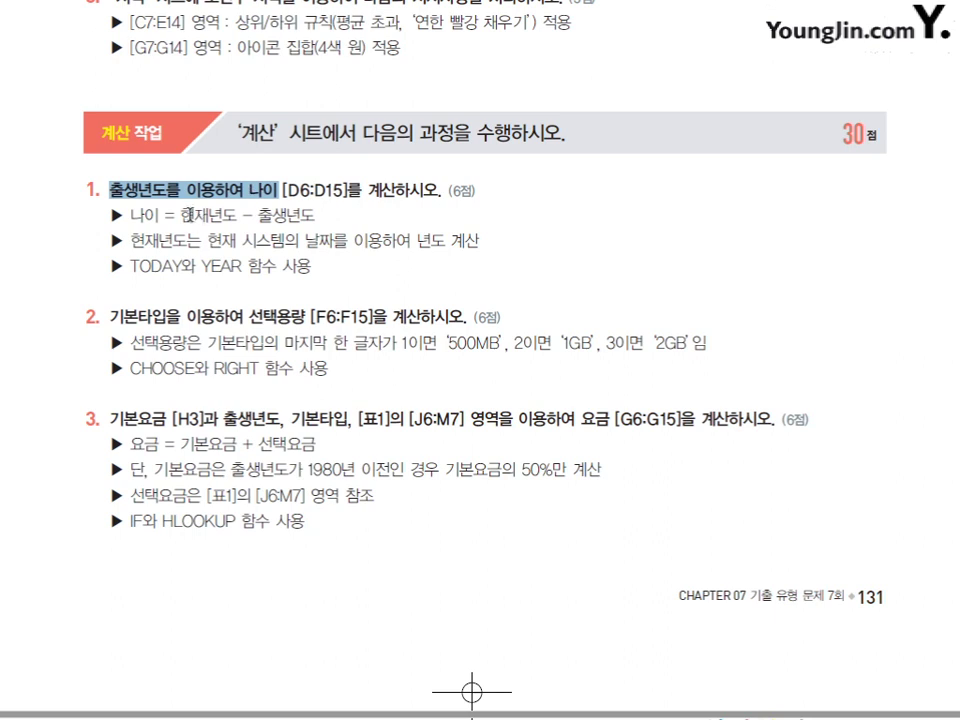
pyautogui.moveTo(181, 214); pyautogui.dragTo(313, 230)
pyautogui.click(335, 291)
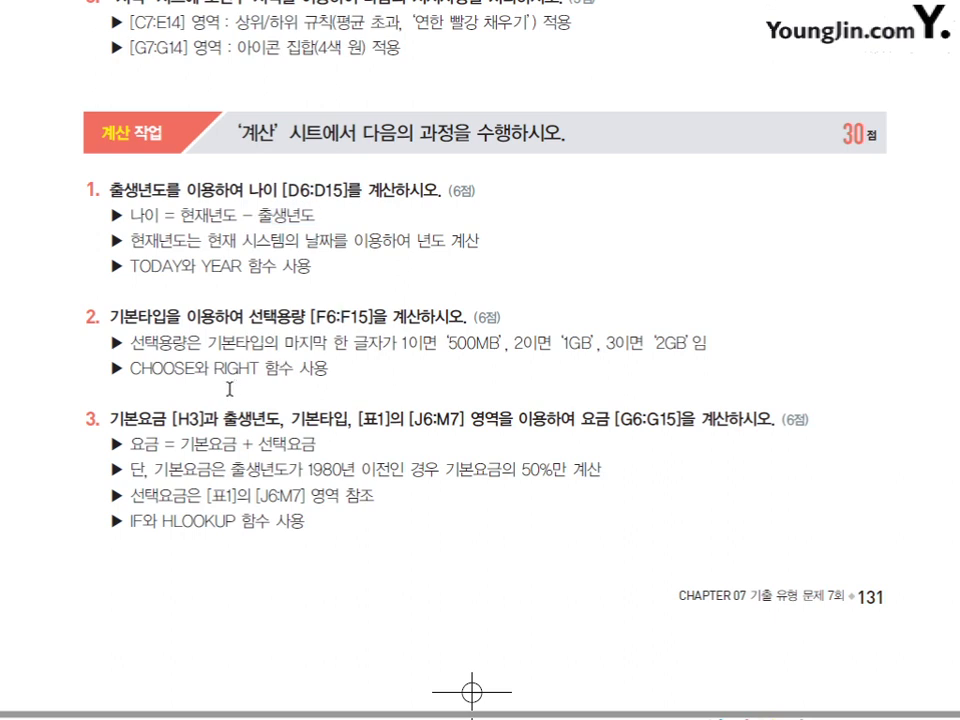
pyautogui.moveTo(249, 318); pyautogui.dragTo(372, 318)
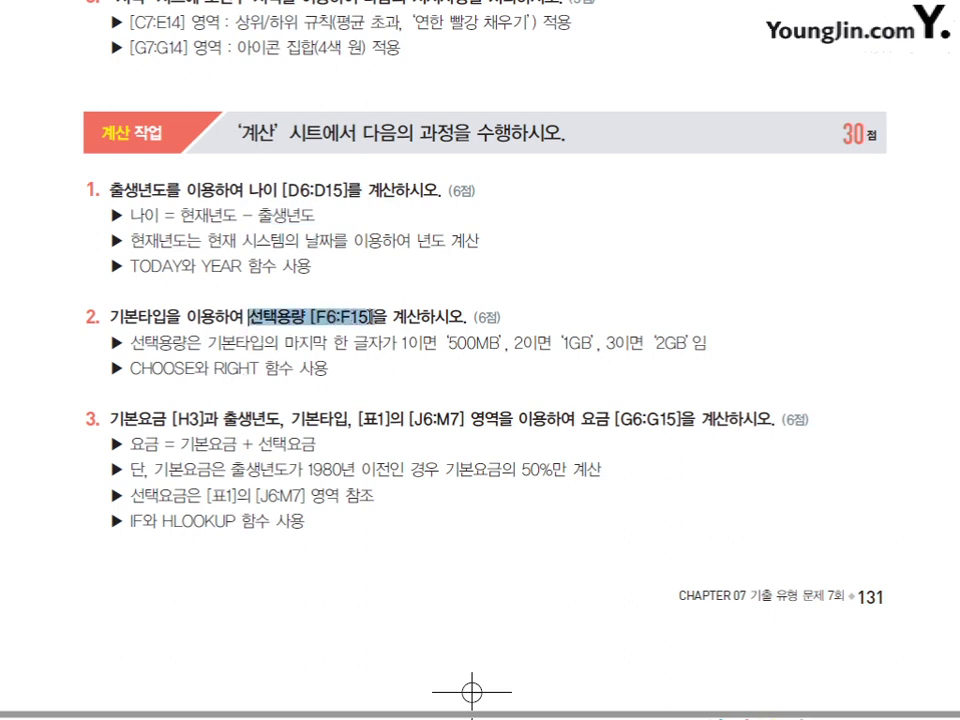
pyautogui.moveTo(129, 368); pyautogui.dragTo(408, 345)
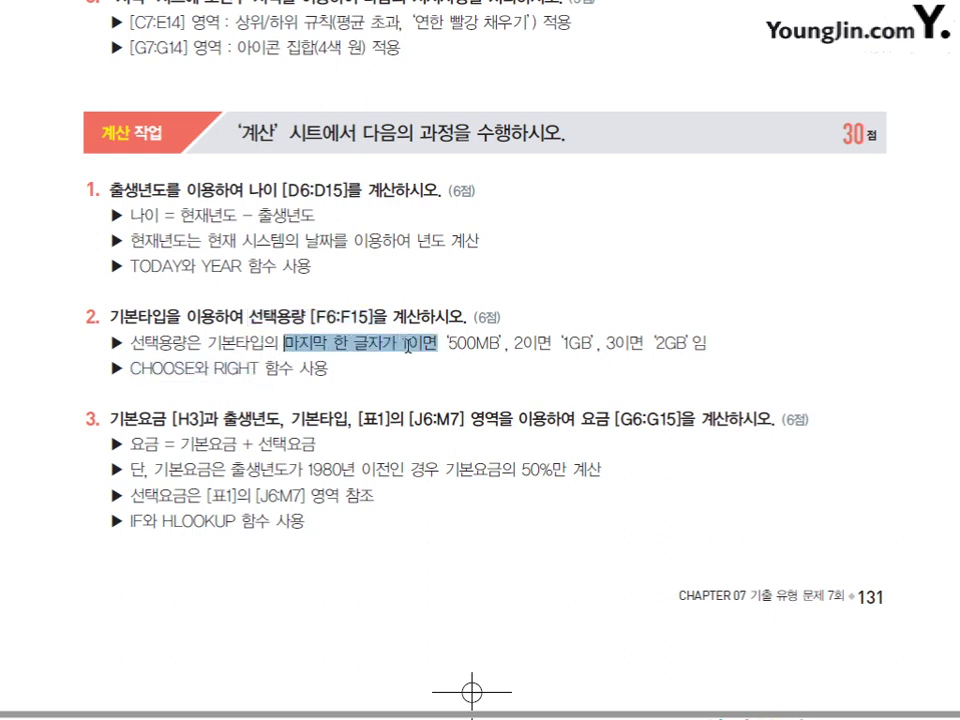
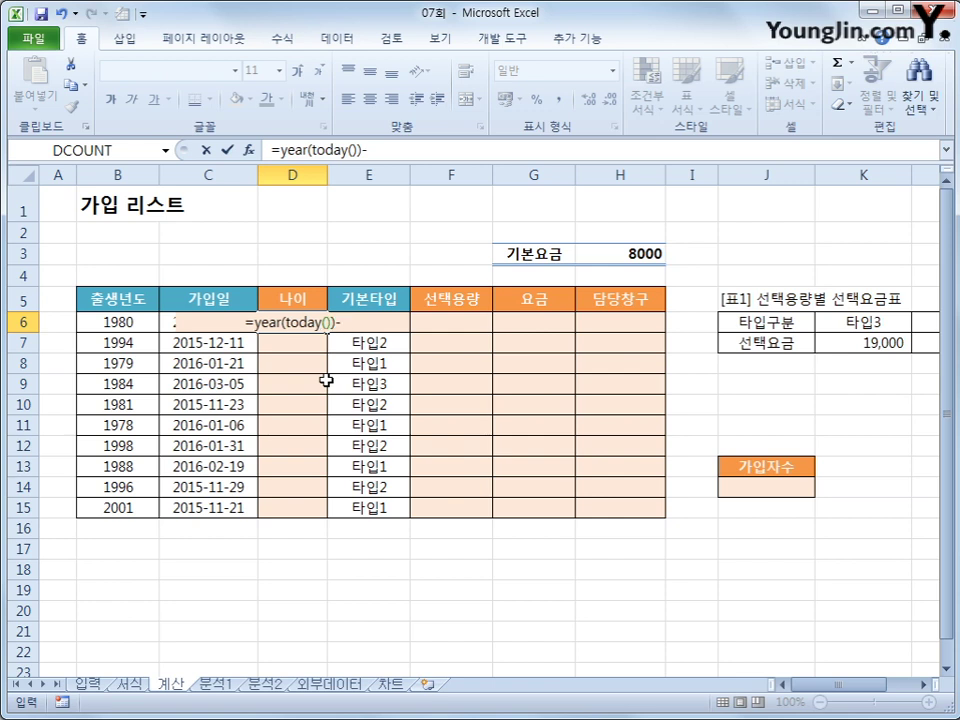
# - Complete the age formula =YEAR(TODAY())-B6 in D6 and copy it down through D15
pyautogui.click(133, 326)
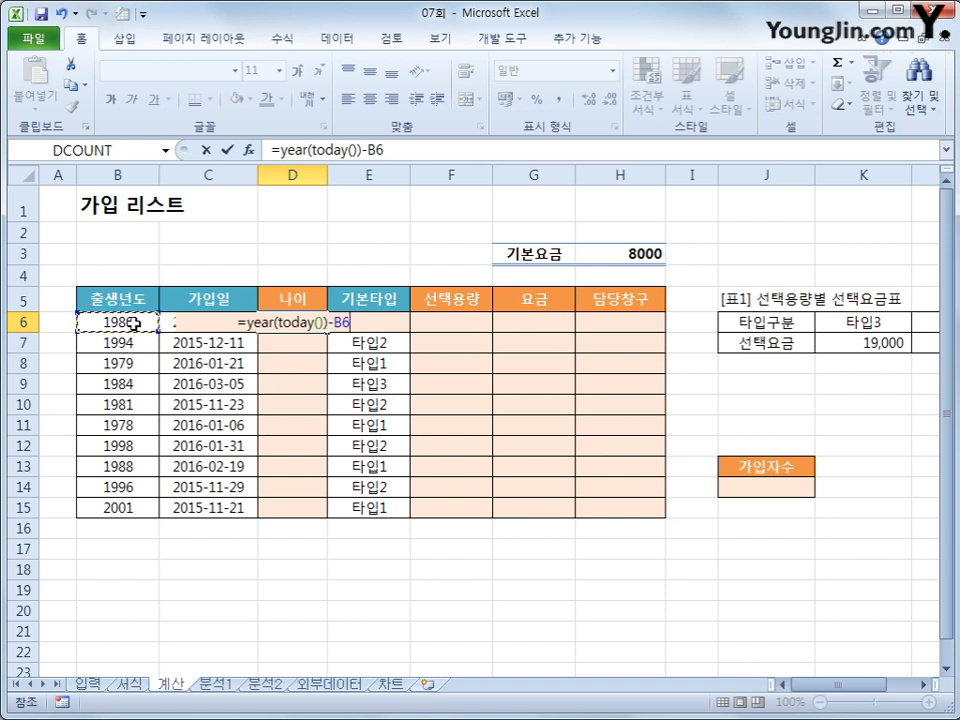
pyautogui.press('Return')
pyautogui.click(311, 321)
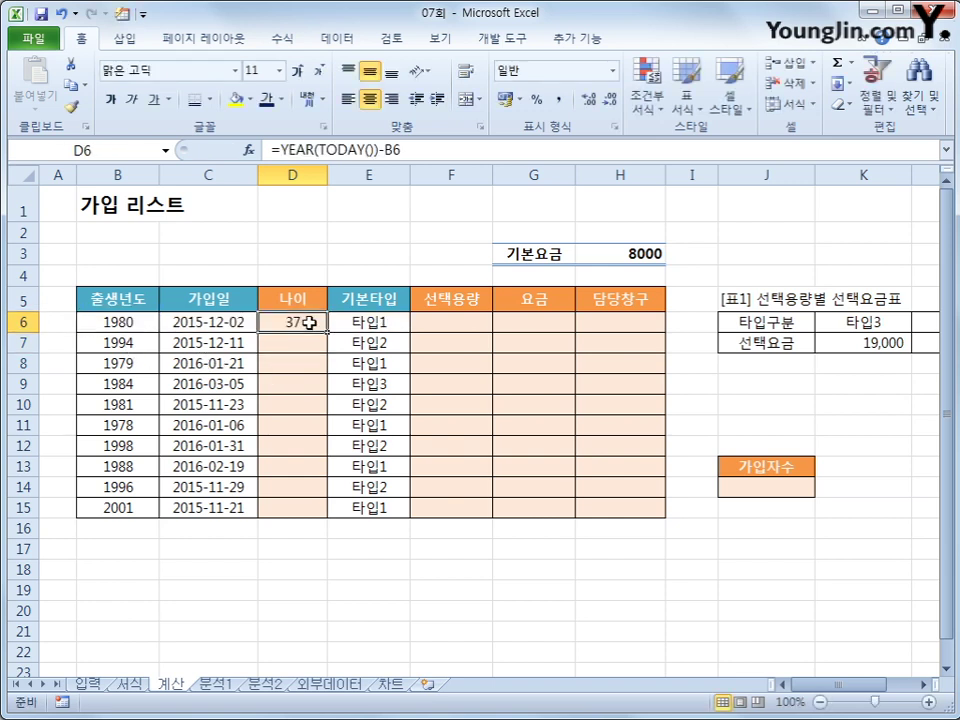
pyautogui.moveTo(328, 330); pyautogui.dragTo(318, 516)
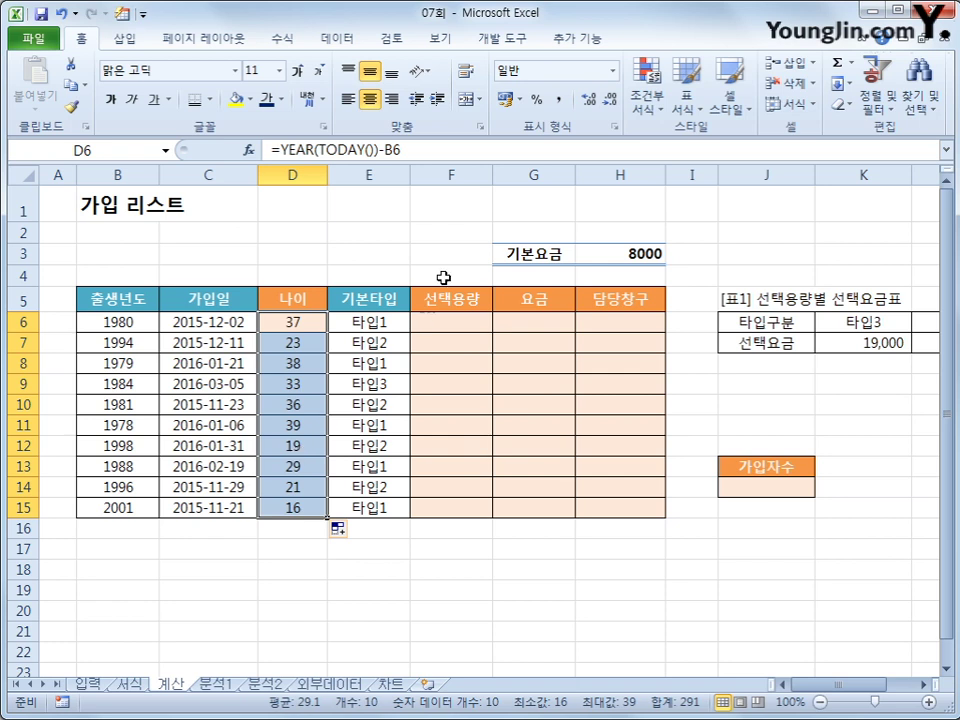
pyautogui.click(452, 327)
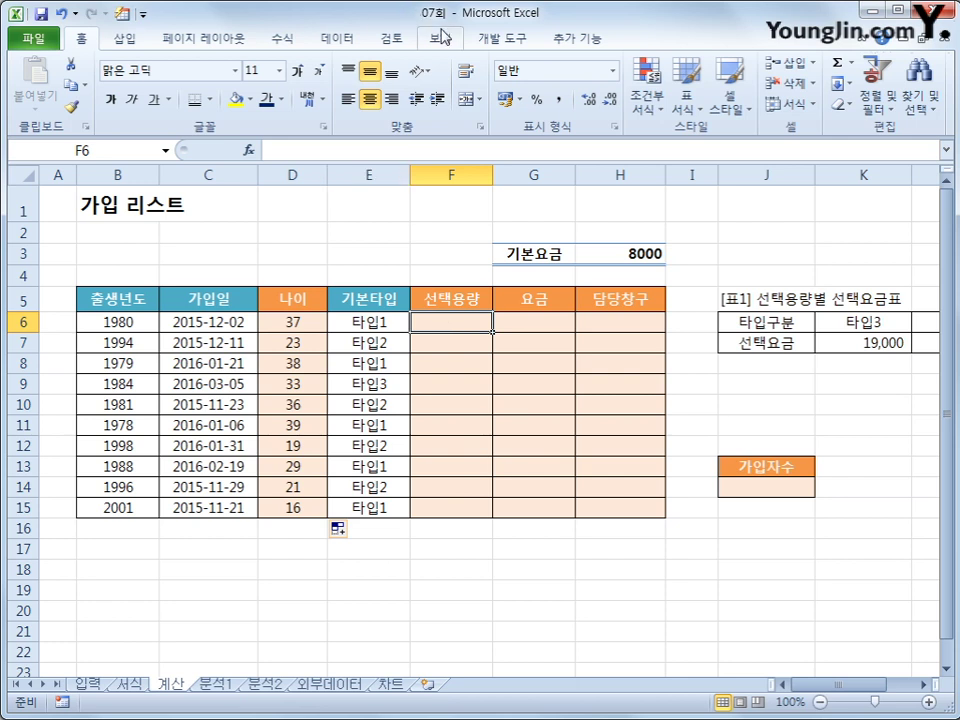
# - Start a CHOOSE function in F6 with RIGHT(E6,1) as its index number
pyautogui.click(282, 38)
pyautogui.click(368, 66)
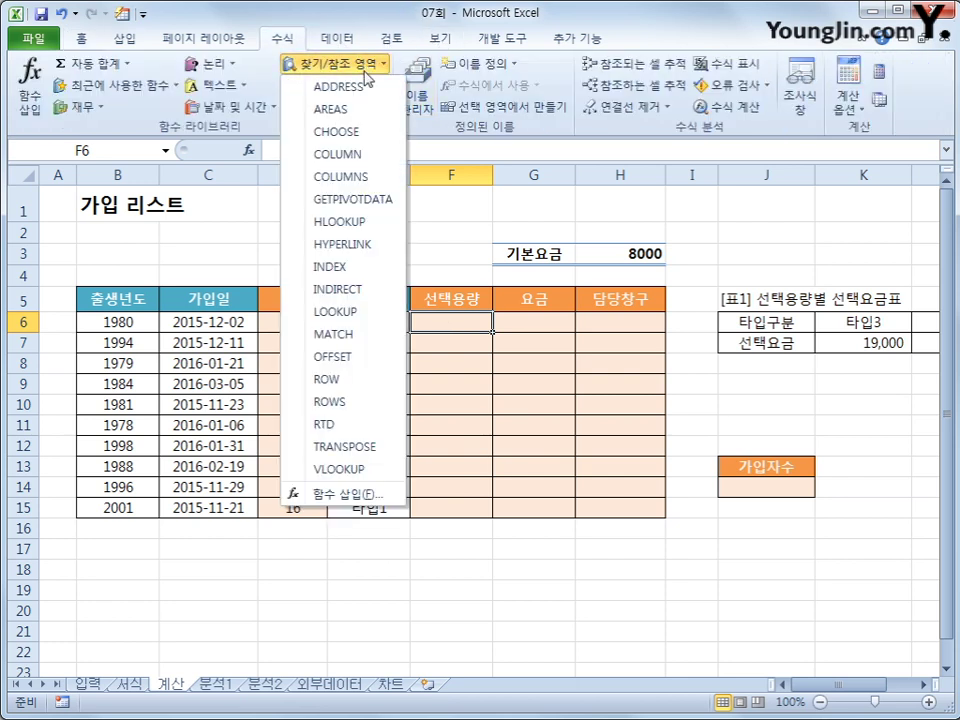
pyautogui.click(357, 134)
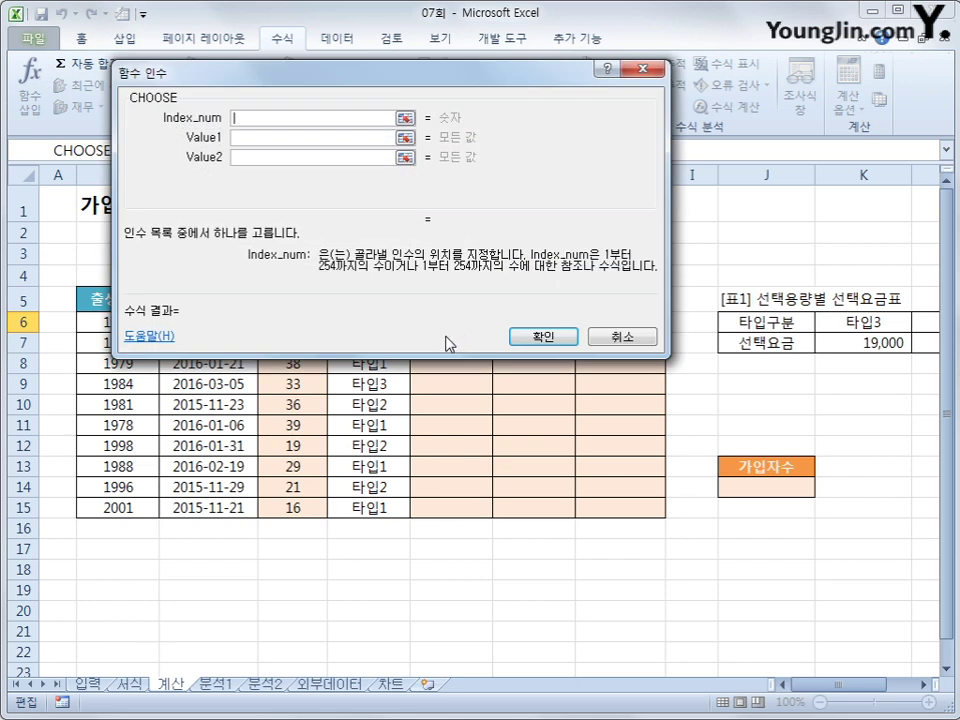
pyautogui.write('right(')
pyautogui.moveTo(481, 77); pyautogui.dragTo(695, 360)
pyautogui.click(388, 323)
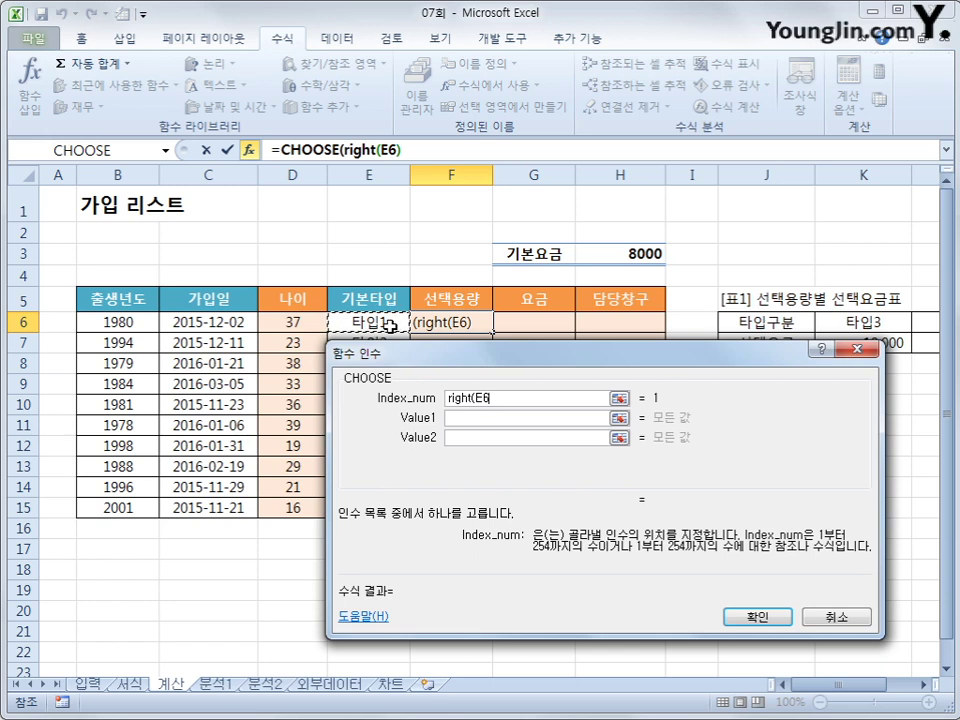
pyautogui.write(',1')
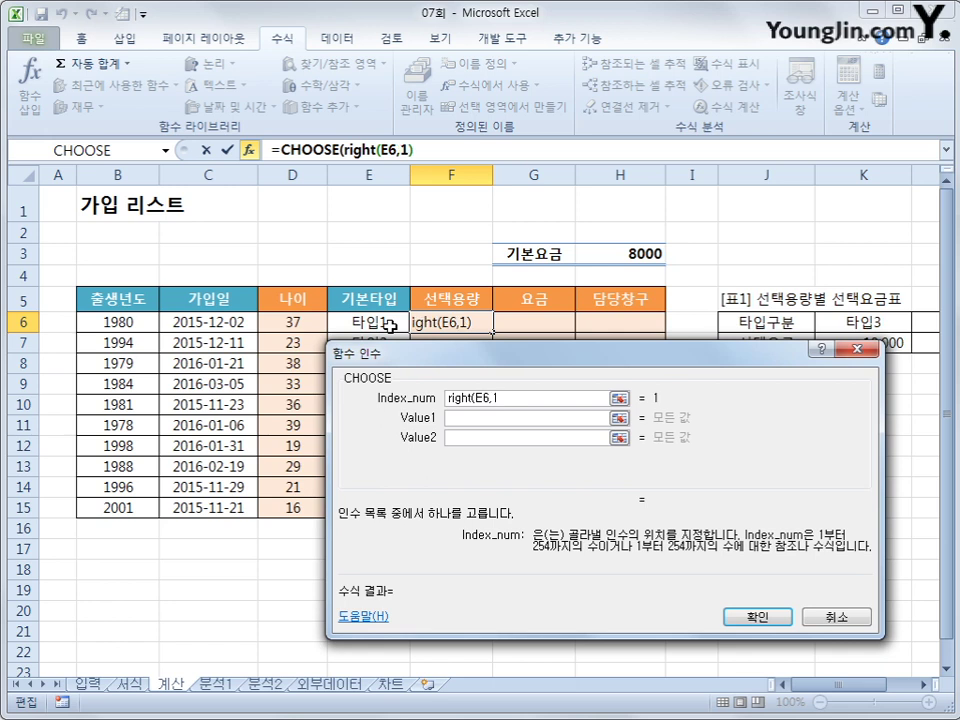
pyautogui.write(')')
pyautogui.press('Tab')
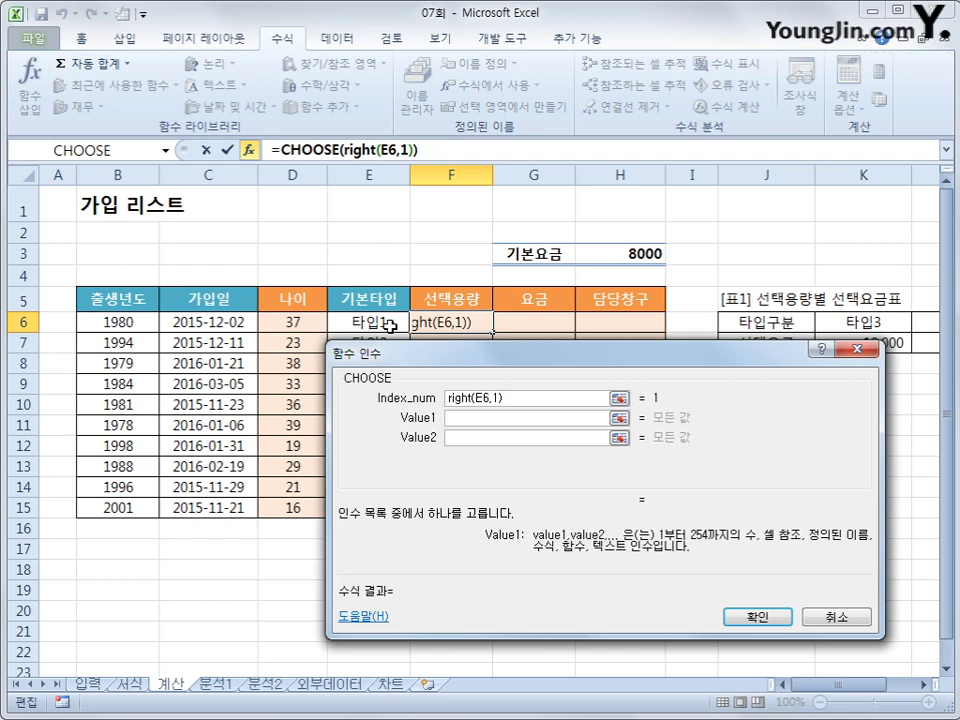
# - Add "500MB", "1GB" and "2GB" as the CHOOSE values in F6 and copy the formula down through F15
pyautogui.write('500')
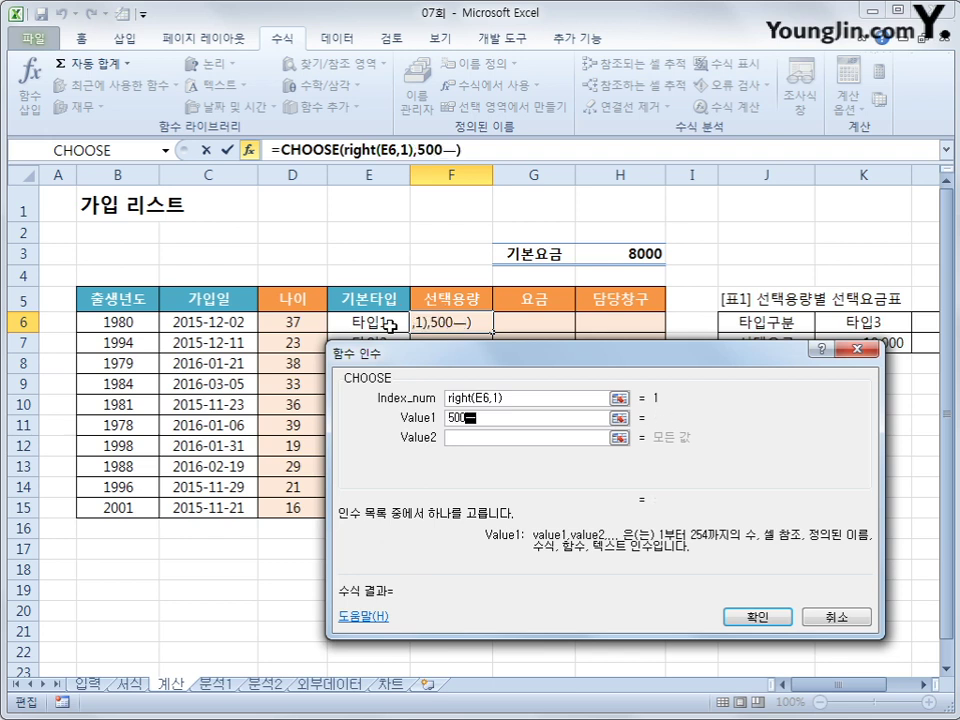
pyautogui.write('MB')
pyautogui.press('Tab')
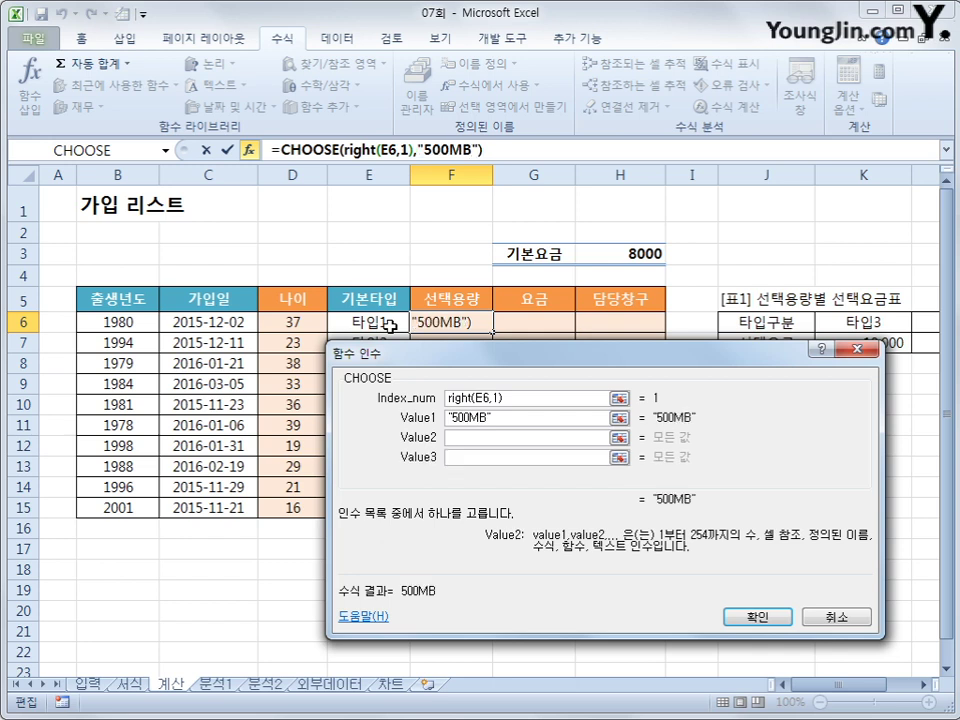
pyautogui.write('1GB')
pyautogui.press('Tab')
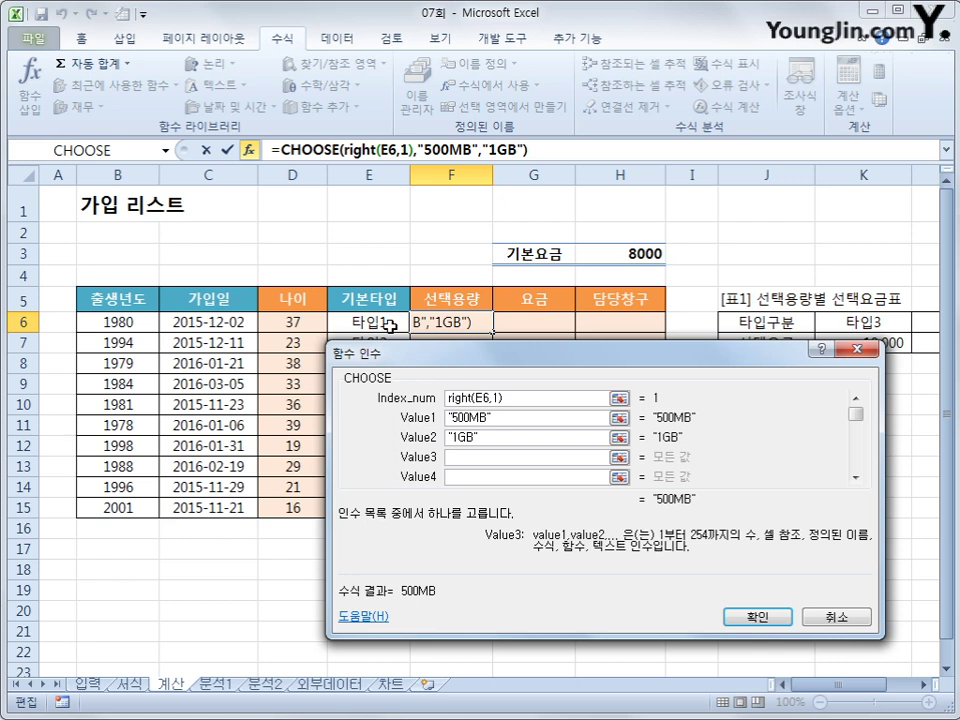
pyautogui.write('@')
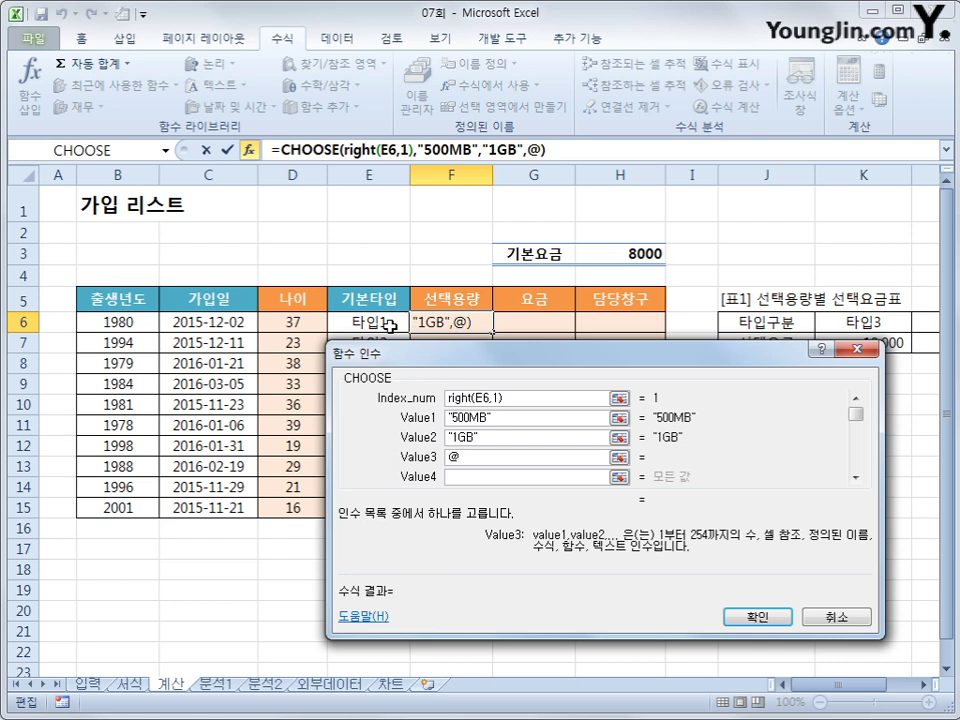
pyautogui.press('BackSpace')
pyautogui.write('2GN')
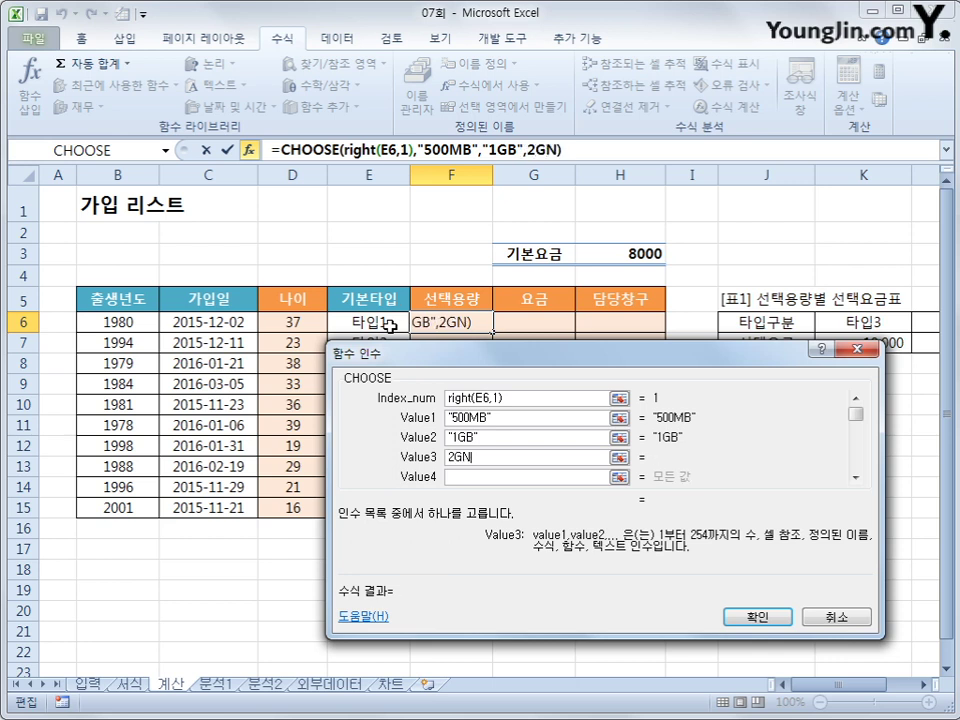
pyautogui.press('BackSpace')
pyautogui.write('B')
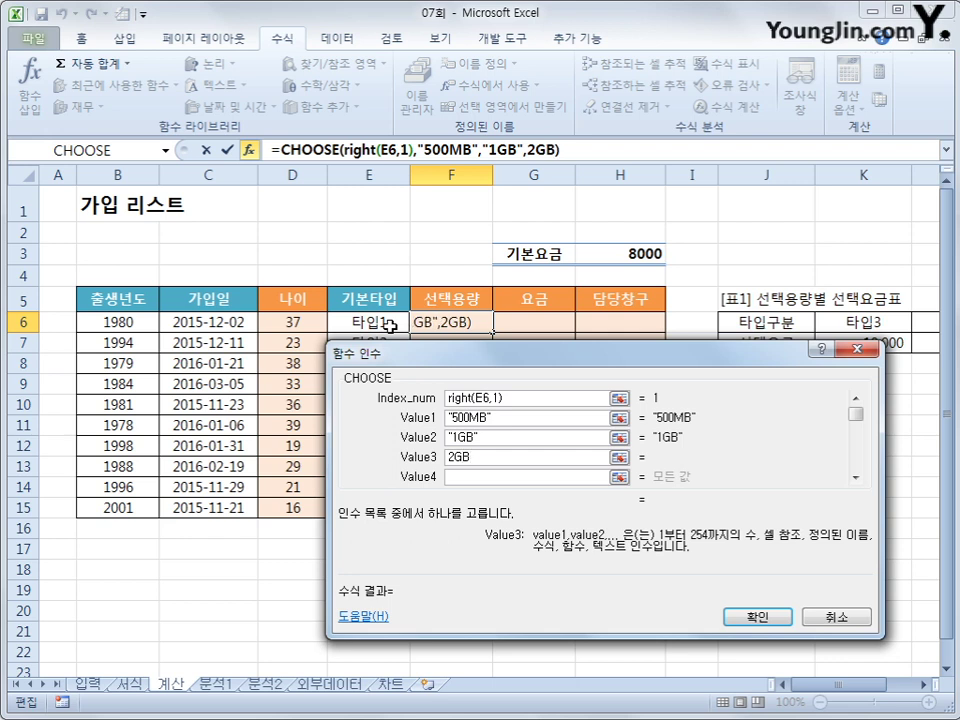
pyautogui.press('Tab')
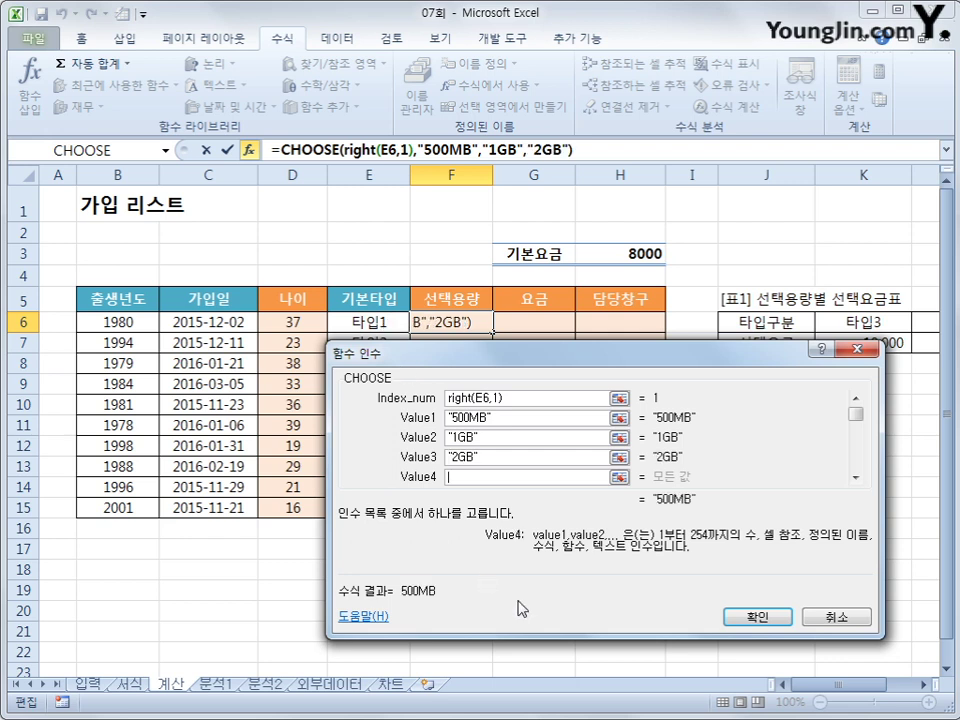
pyautogui.click(743, 619)
pyautogui.moveTo(492, 332); pyautogui.dragTo(490, 510)
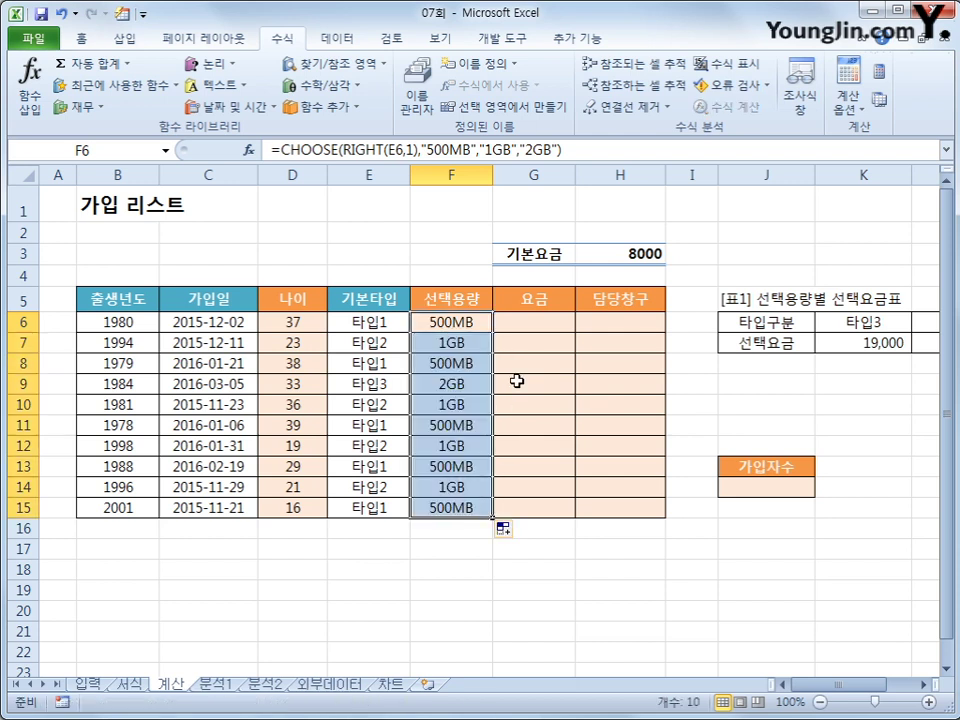
# - Begin the fee (요금) formula in G6 with the base fee plus a horizontal lookup, =H3+HLOOKUP(
pyautogui.click(525, 324)
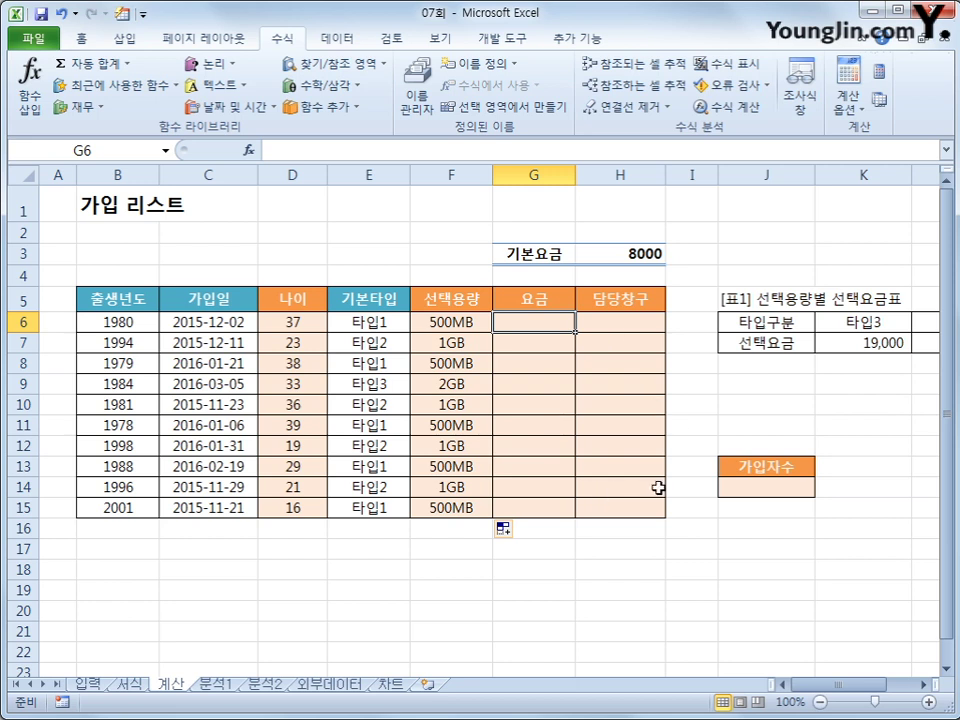
pyautogui.moveTo(818, 685)
pyautogui.mouseDown()
pyautogui.moveTo(851, 686)
pyautogui.moveTo(818, 697)
pyautogui.mouseUp()
pyautogui.click(643, 257)
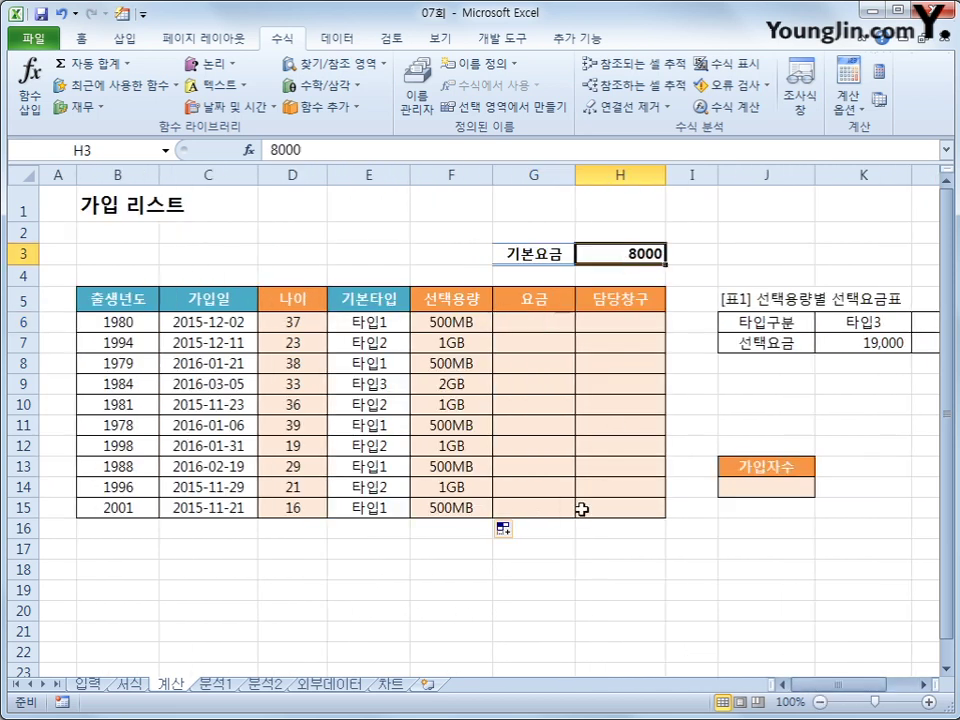
pyautogui.click(530, 320)
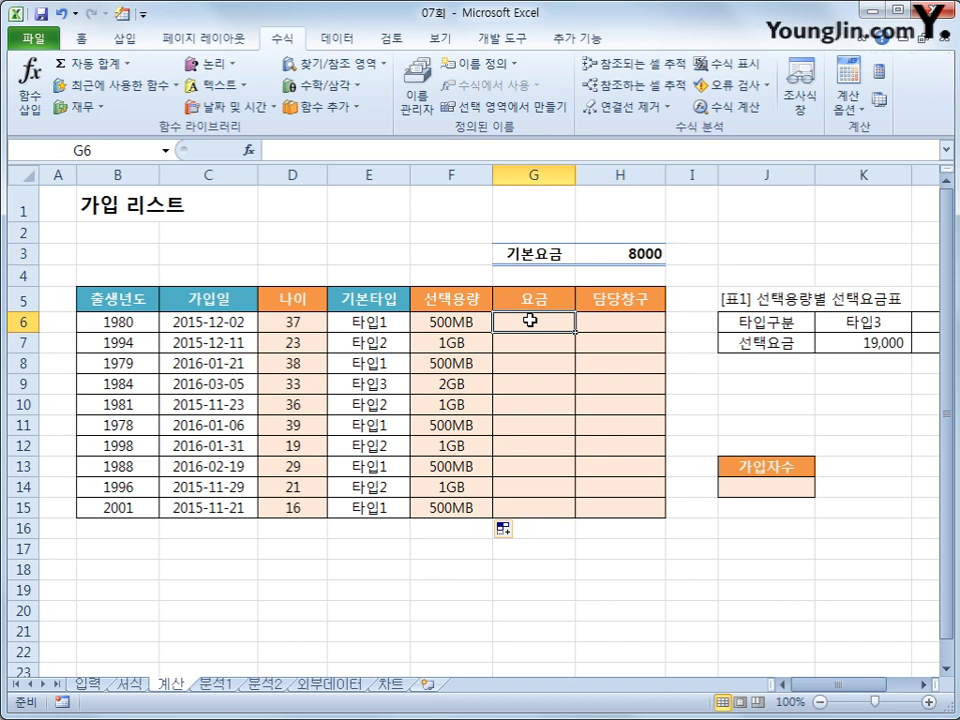
pyautogui.write('=')
pyautogui.click(620, 254)
pyautogui.write('+')
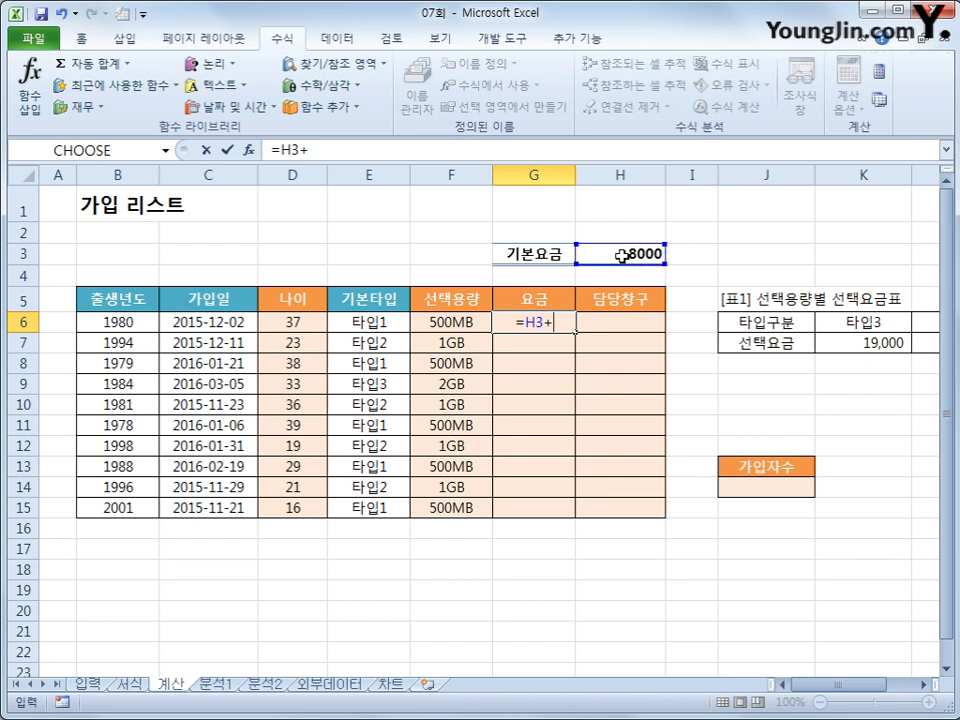
pyautogui.write('hl')
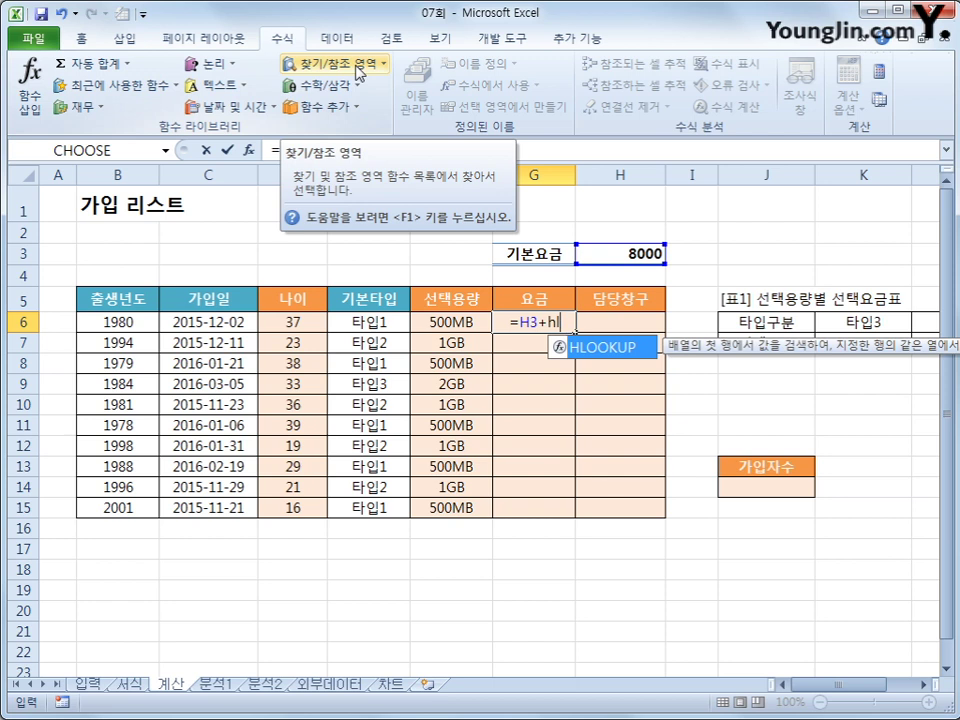
pyautogui.press('Tab')
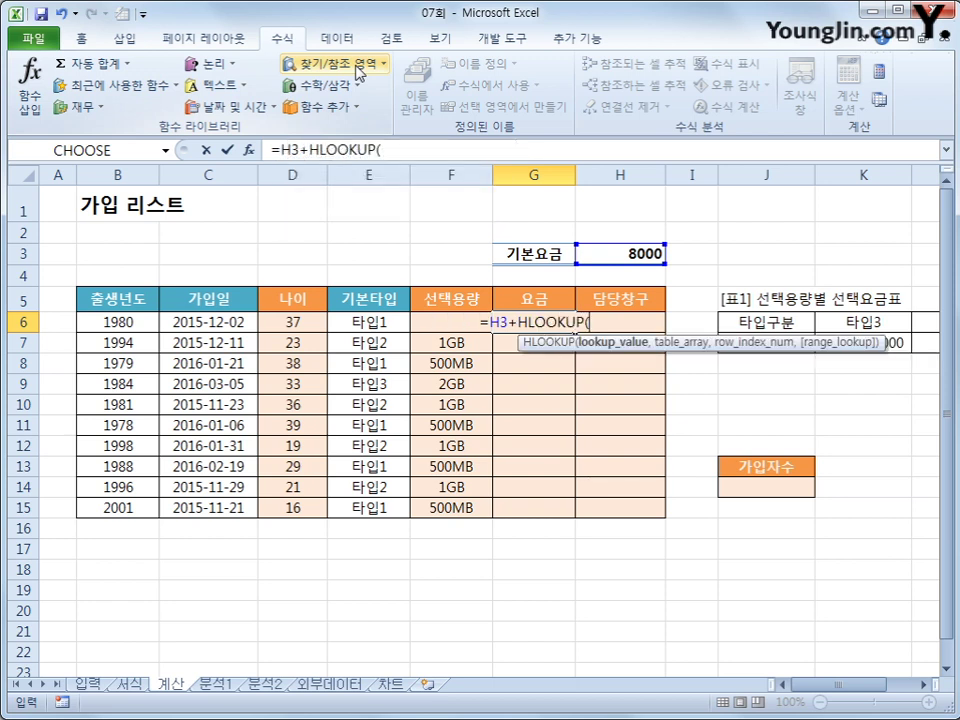
# - Give the HLOOKUP in G6 the lookup value E6 and the absolute table range $K$6:$M$7
pyautogui.click(363, 326)
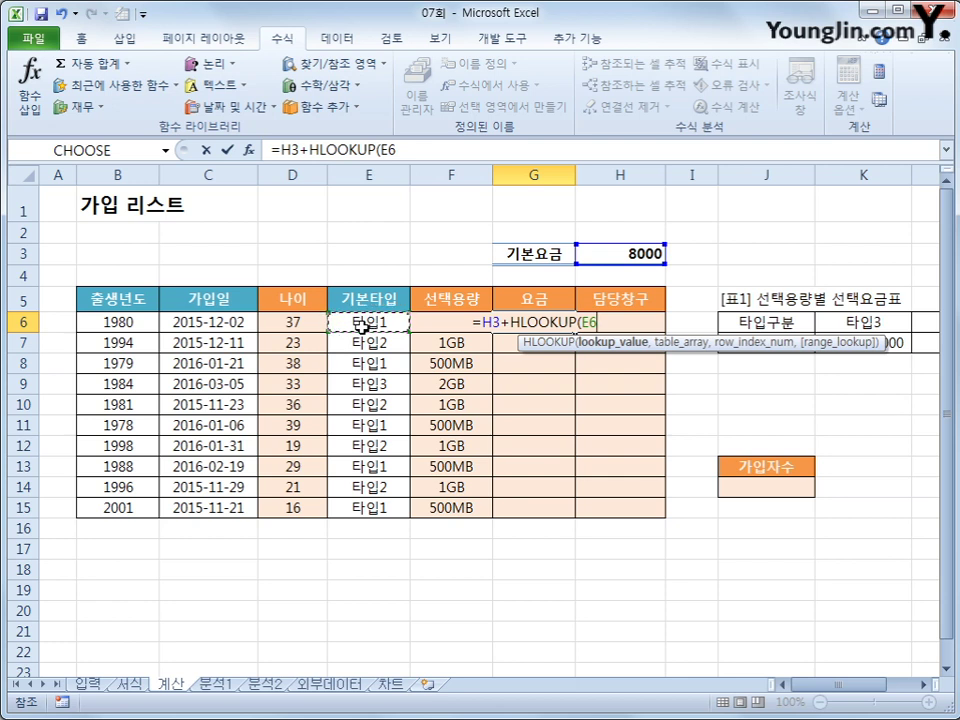
pyautogui.write(',')
pyautogui.moveTo(857, 322); pyautogui.dragTo(825, 349)
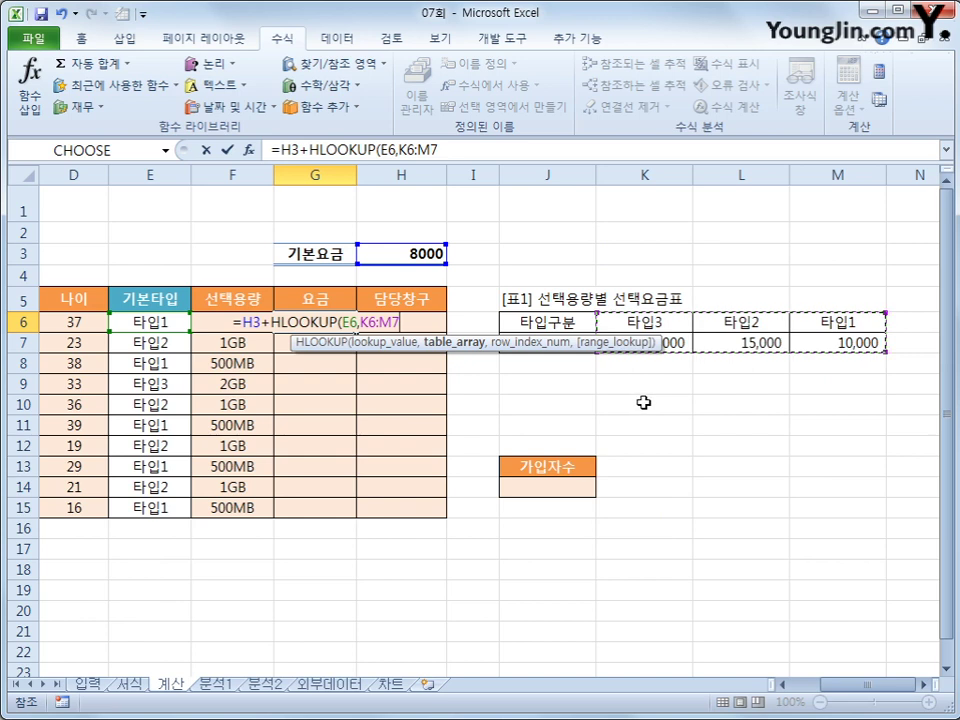
pyautogui.press('F4')
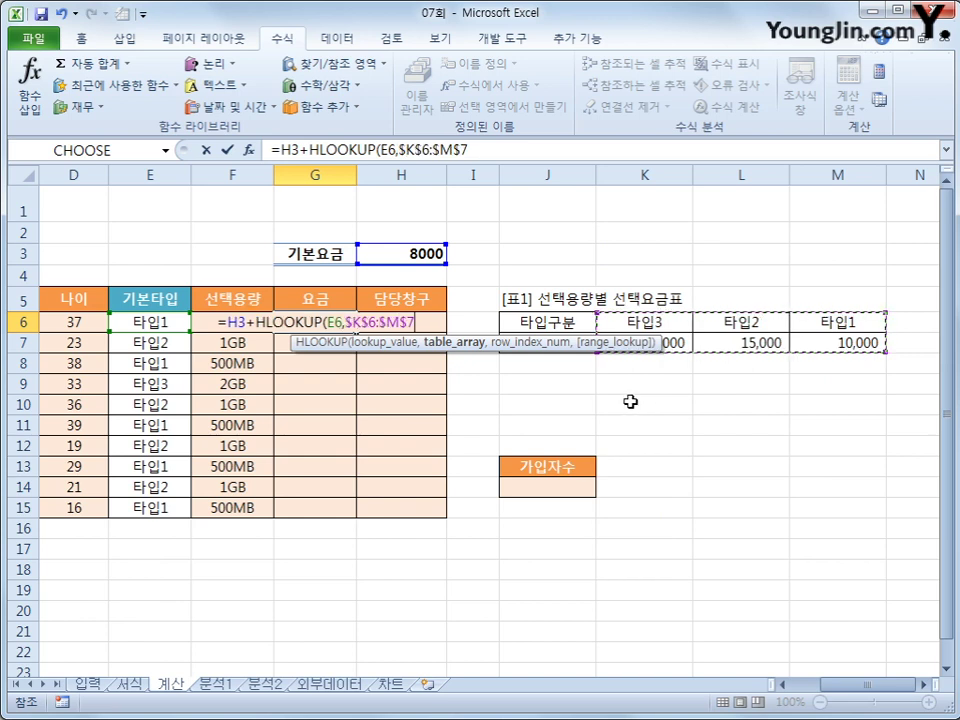
pyautogui.write(',')
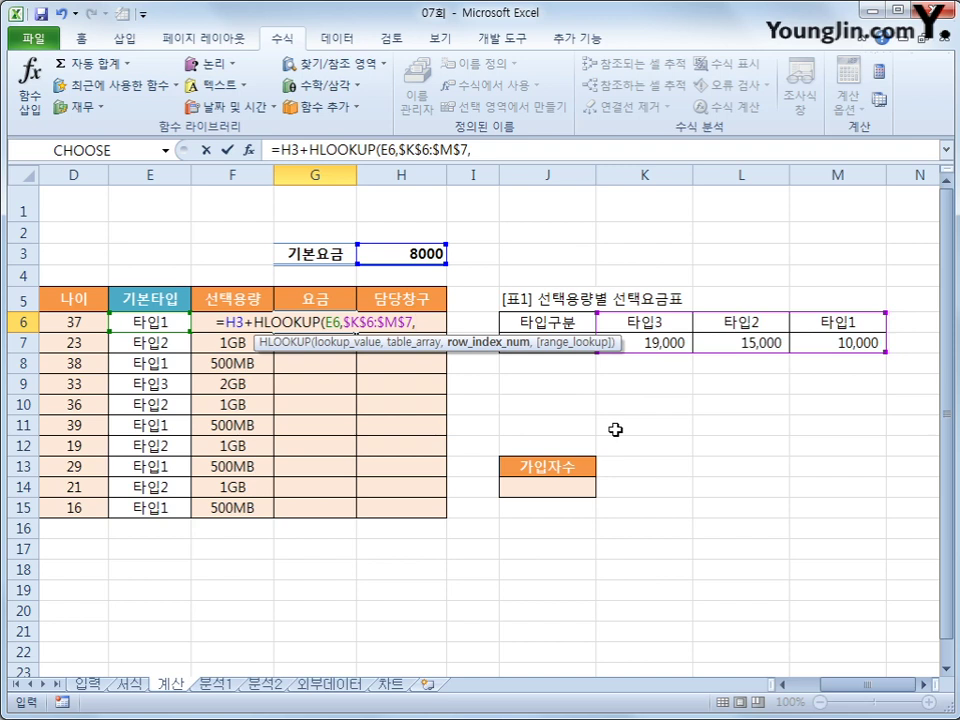
# - Finish the G6 lookup with row index 2 and exact match FALSE, and copy the formula down through G15
pyautogui.write('2')
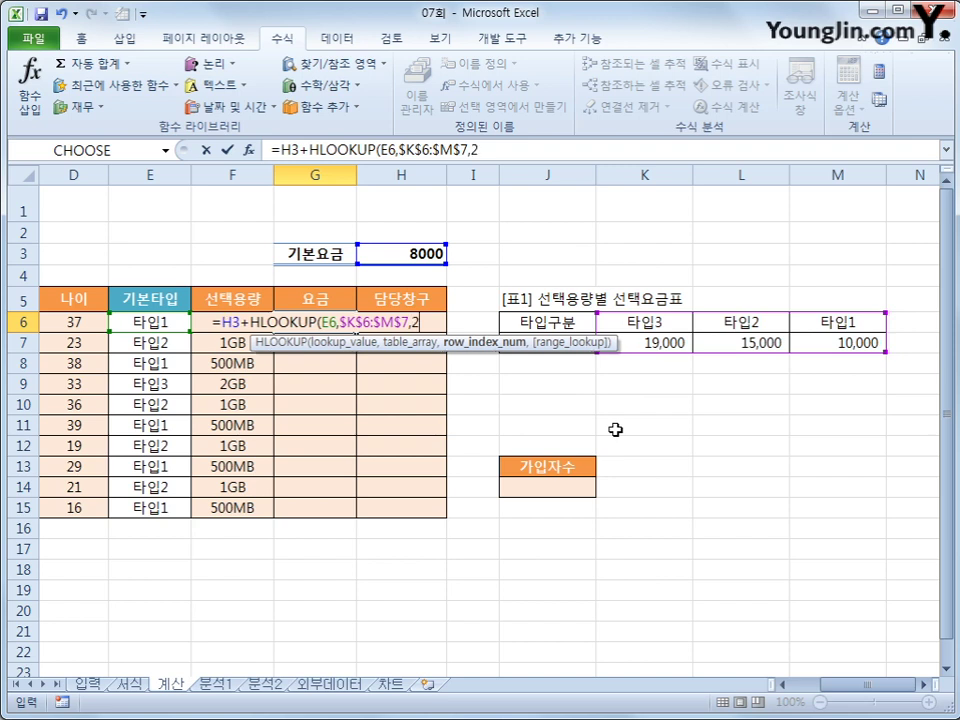
pyautogui.write(',')
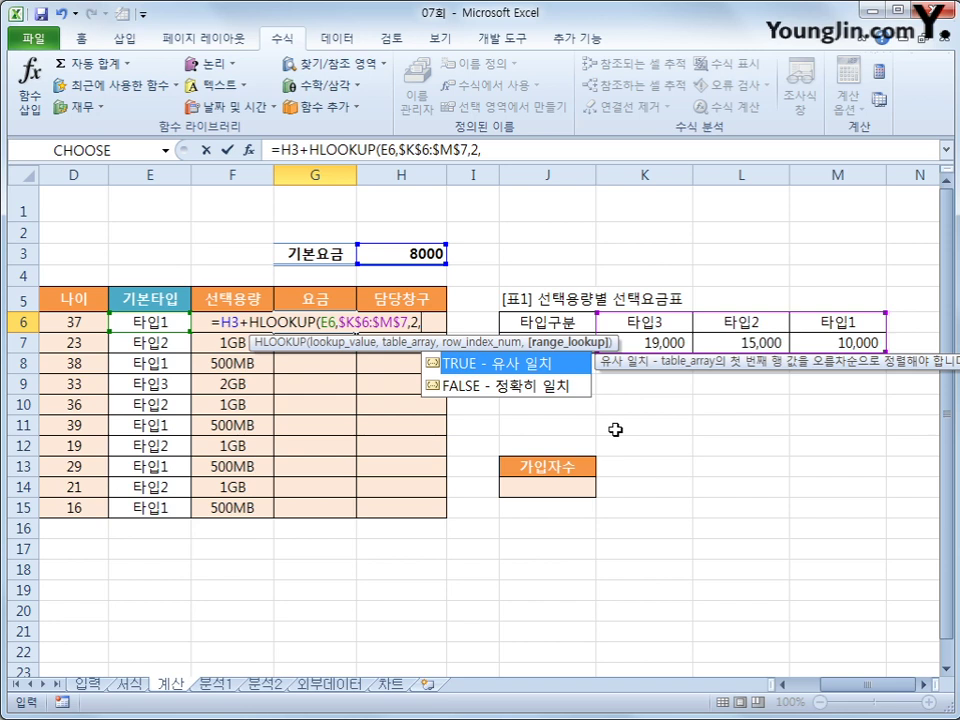
pyautogui.write('0')
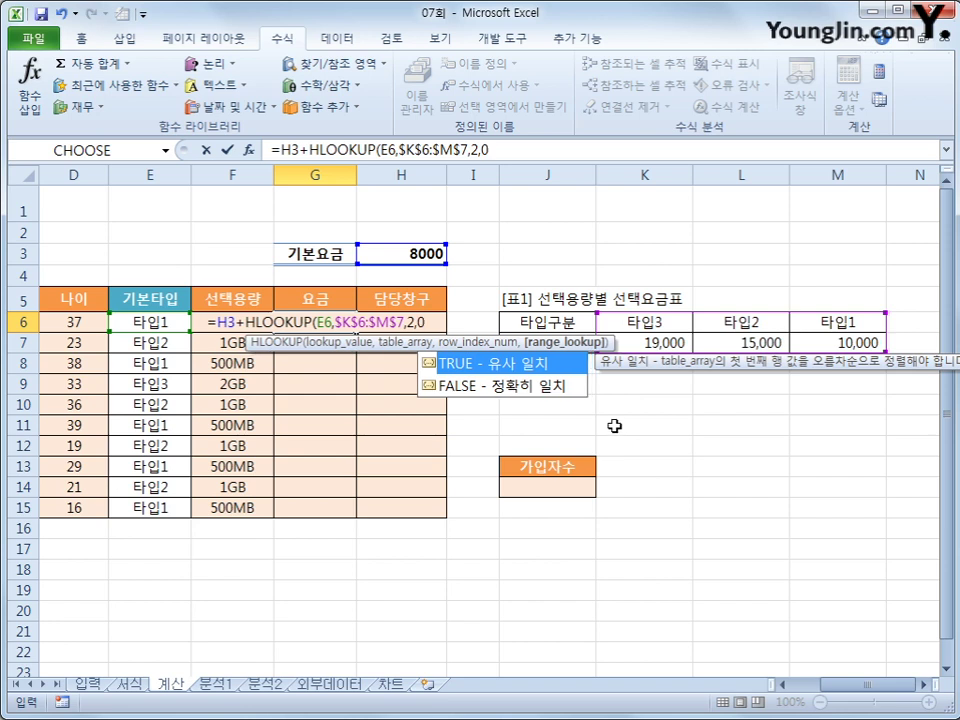
pyautogui.click(510, 386)
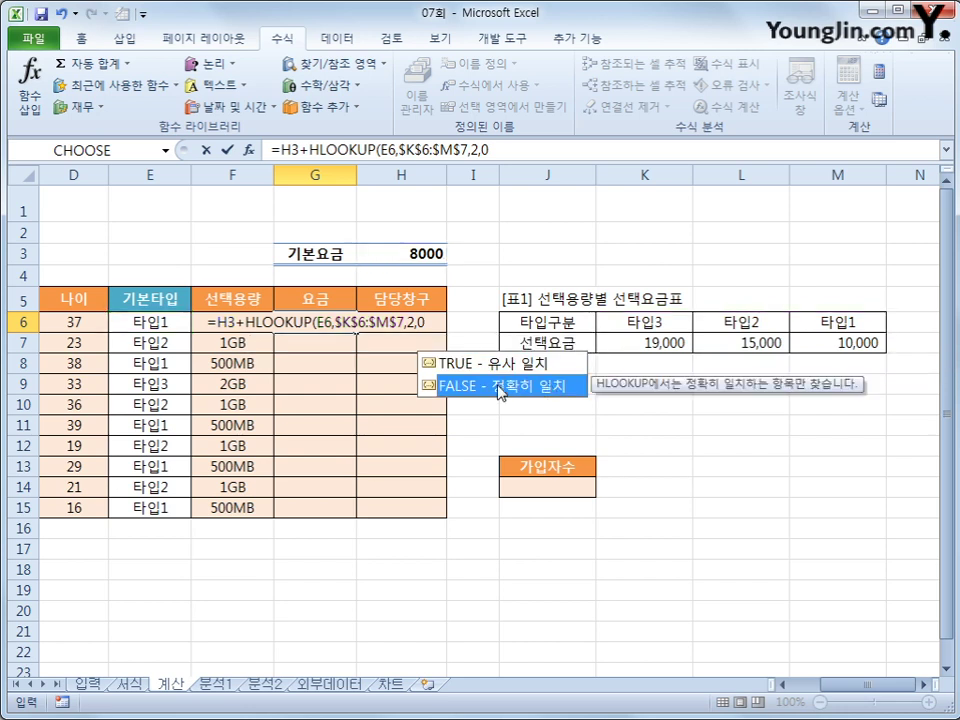
pyautogui.doubleClick(510, 386)
pyautogui.write(')')
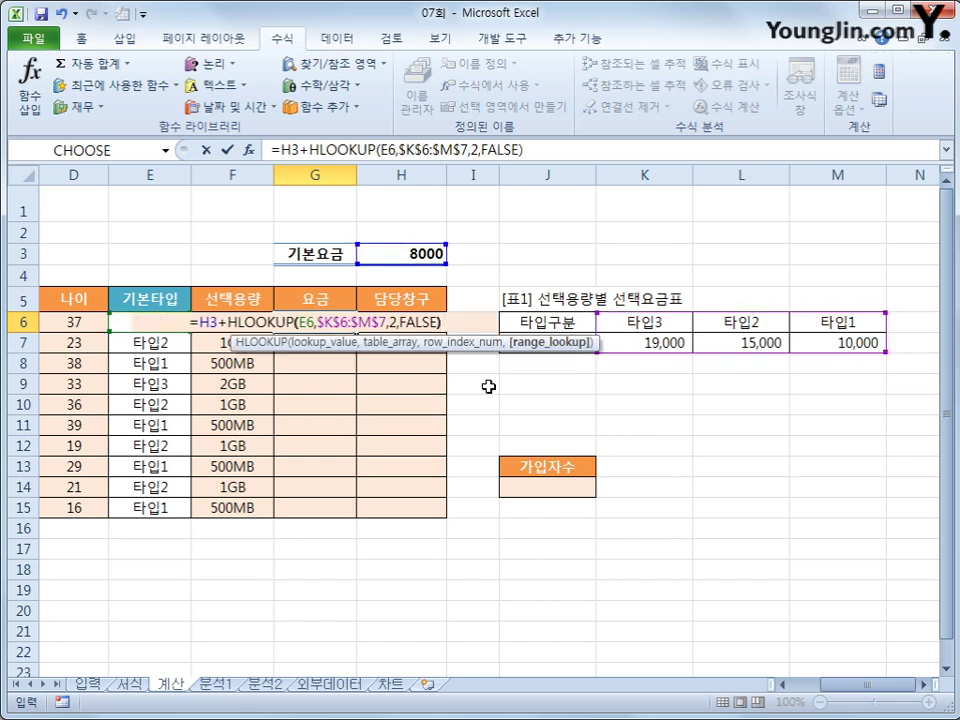
pyautogui.press('Return')
pyautogui.press('Up')
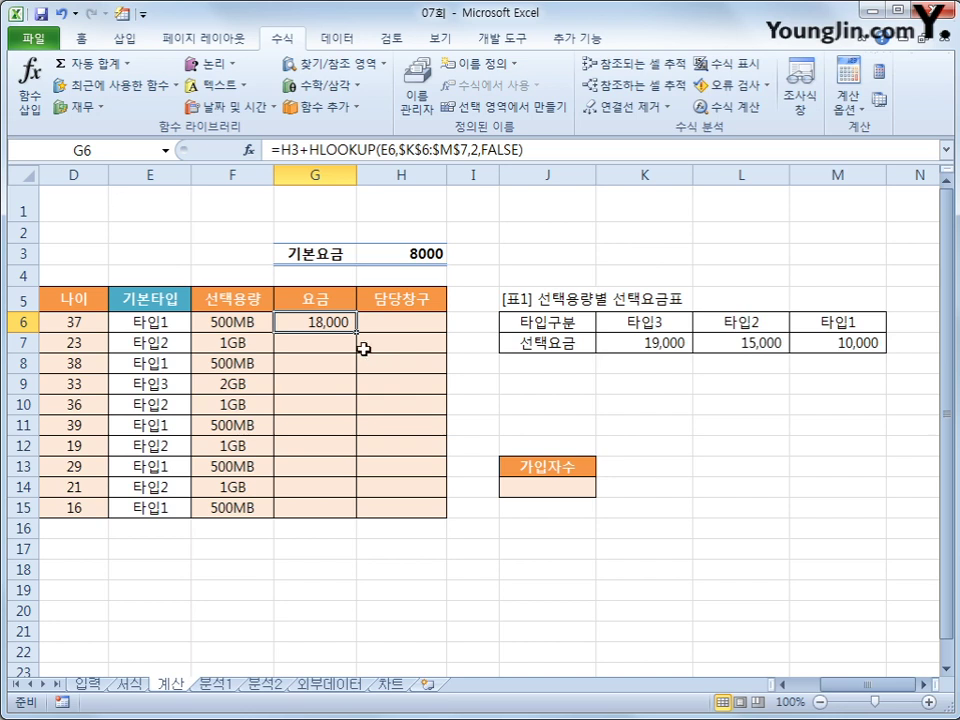
pyautogui.moveTo(356, 332); pyautogui.dragTo(356, 517)
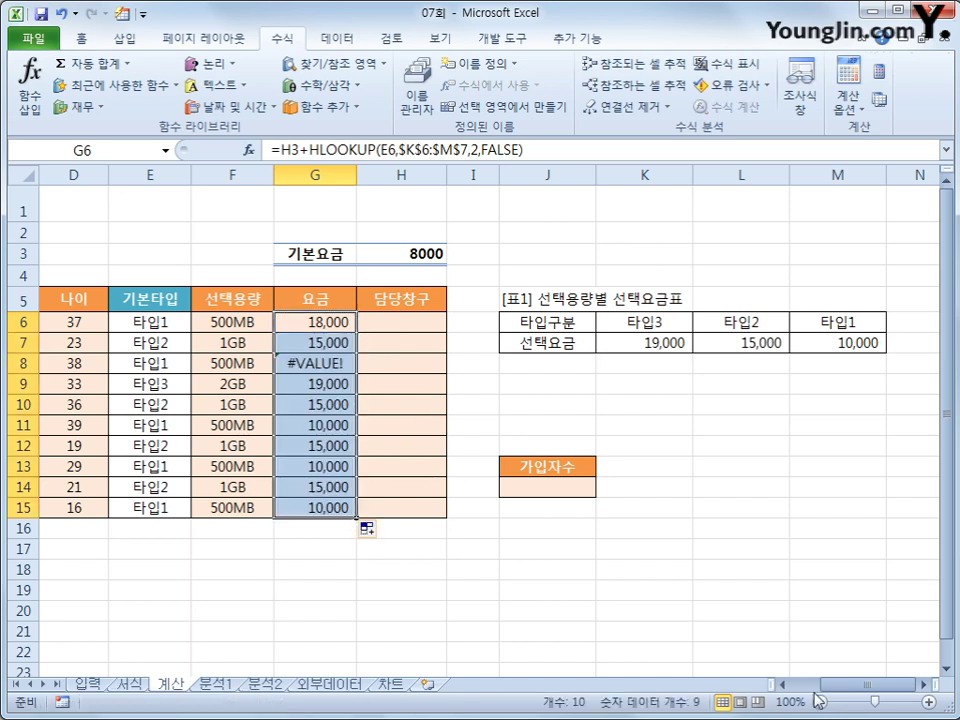
# - Check the cell references of the copied fee formulas in G6 and G7 against the base fee cell H3
pyautogui.click(776, 686)
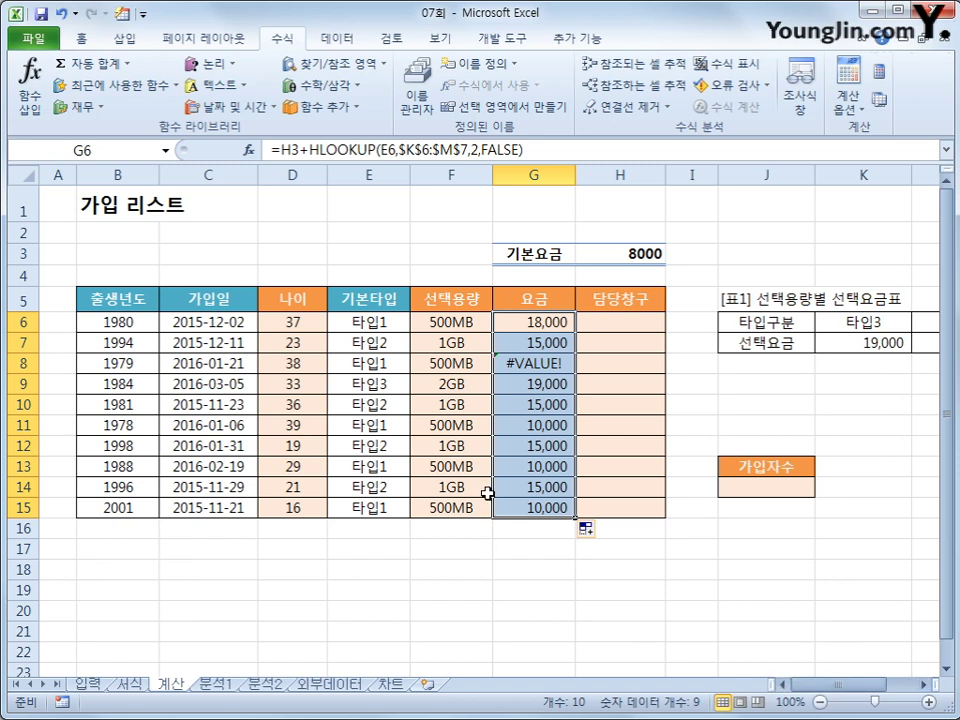
pyautogui.click(390, 364)
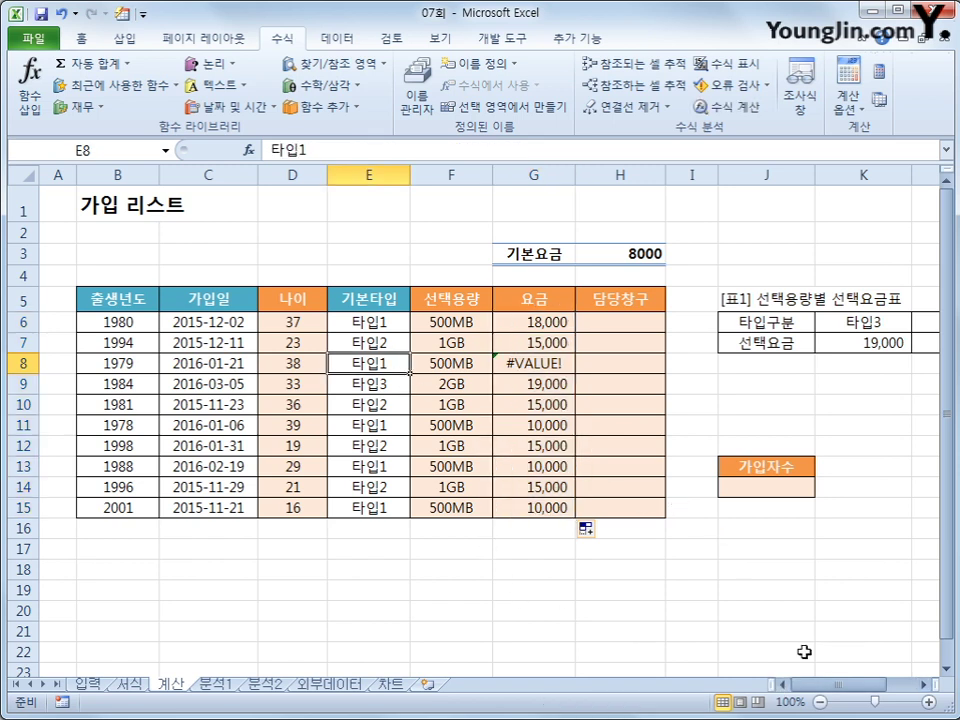
pyautogui.click(538, 330)
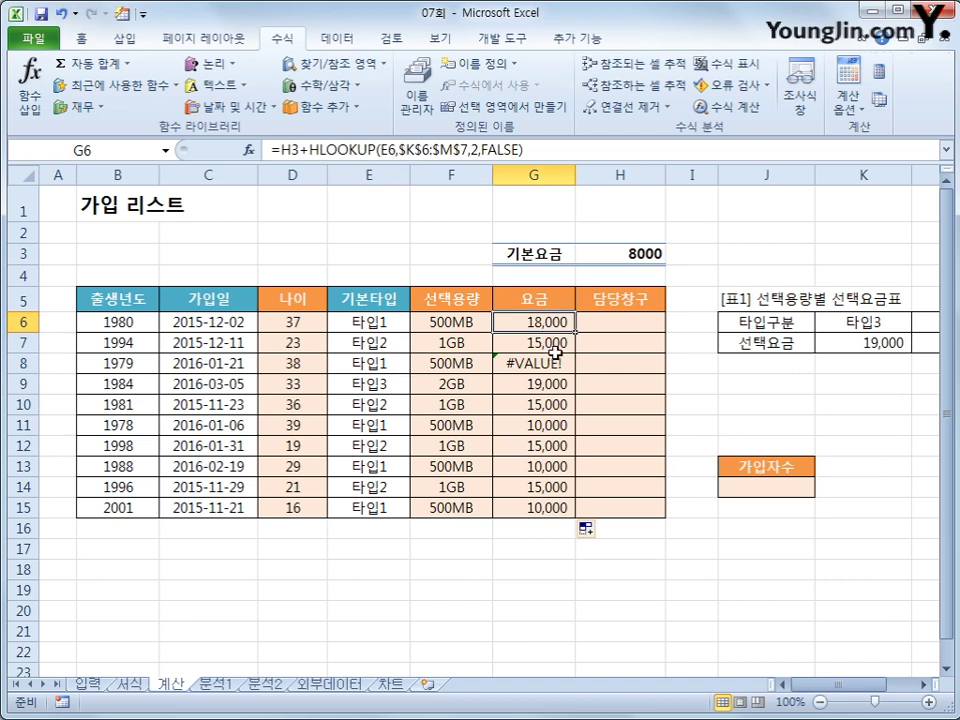
pyautogui.click(640, 256)
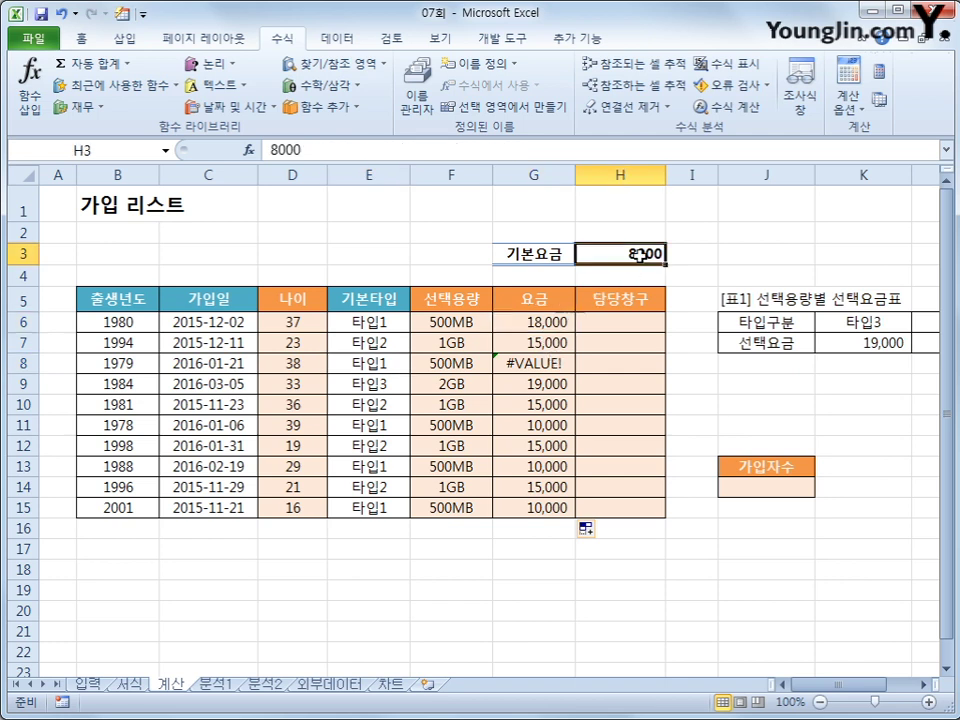
pyautogui.click(536, 321)
pyautogui.click(553, 341)
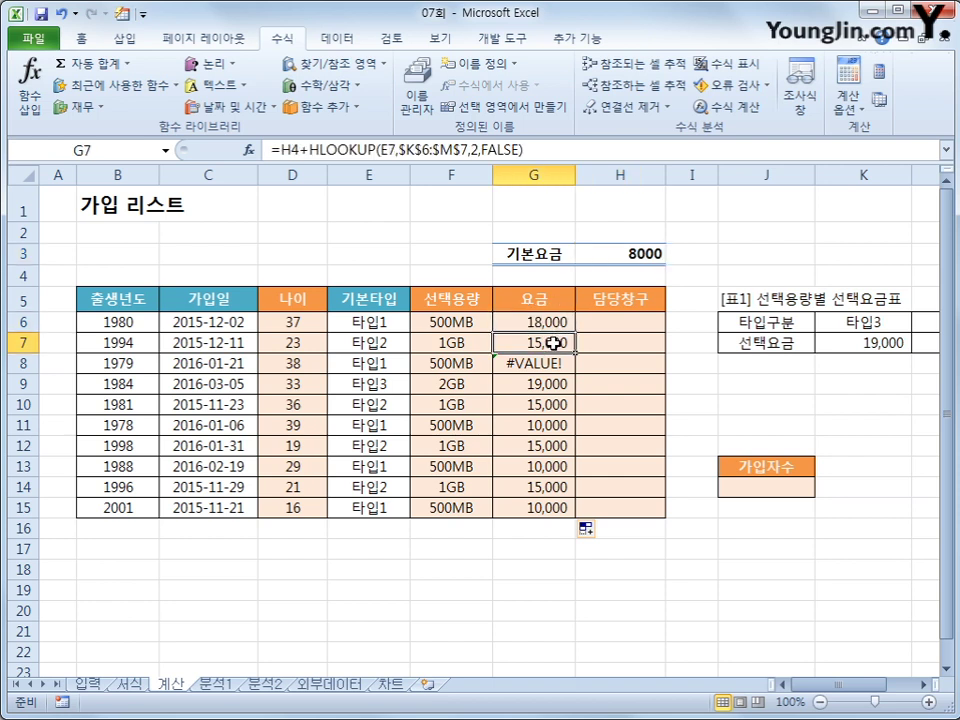
# - Check the base fee reference of the copied formula in G8 against header cell H5 and the formula in G6
pyautogui.click(553, 364)
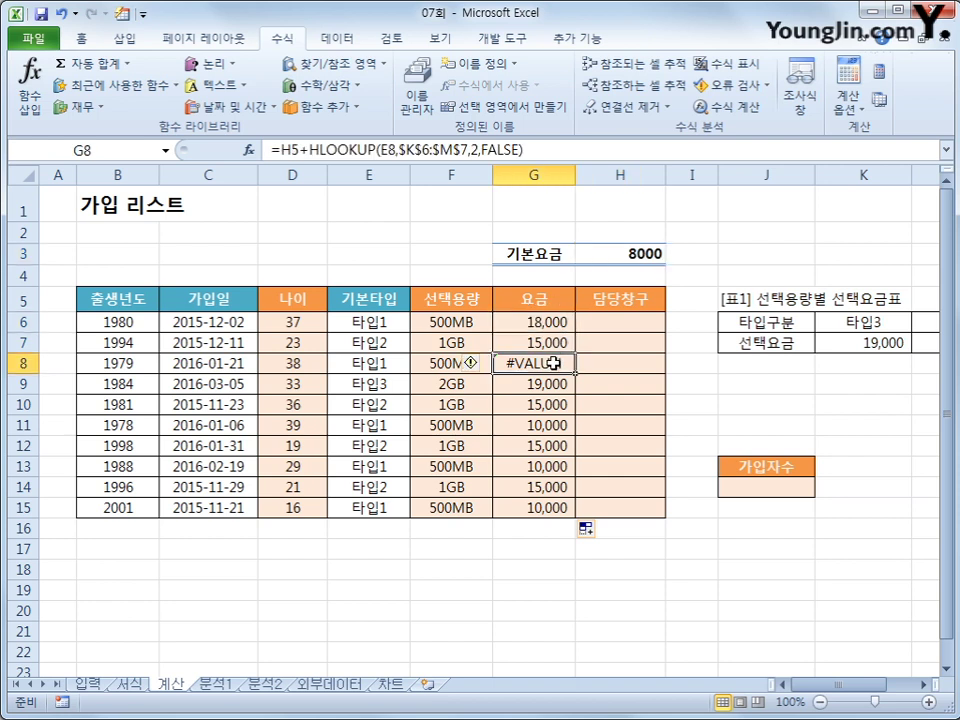
pyautogui.click(618, 299)
pyautogui.click(552, 360)
pyautogui.click(541, 325)
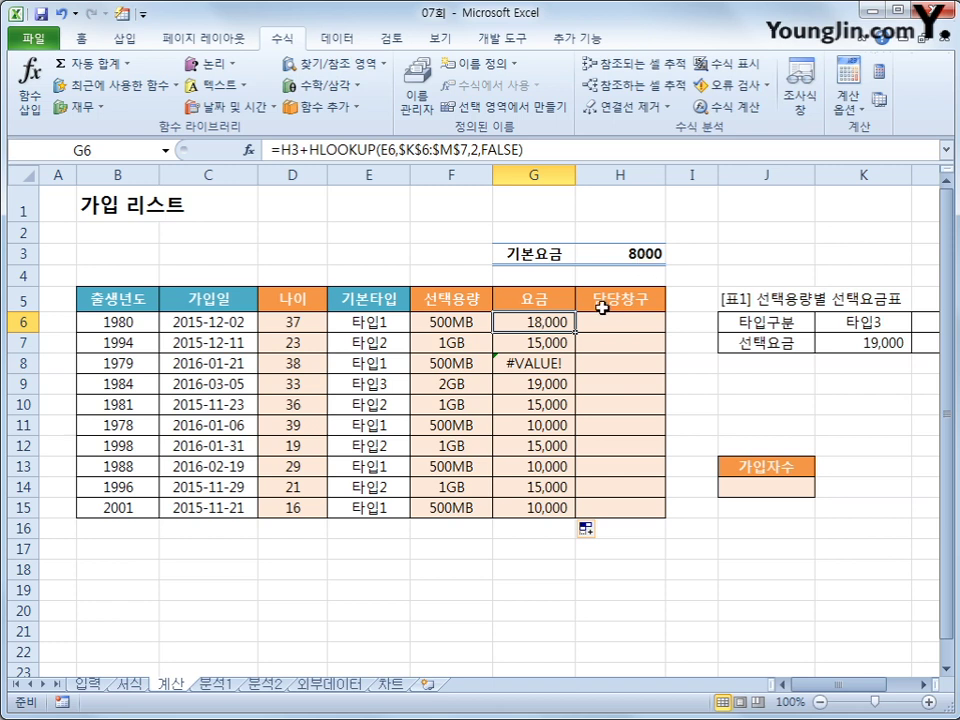
pyautogui.moveTo(562, 327); pyautogui.dragTo(551, 510)
pyautogui.press('Delete')
pyautogui.click(536, 326)
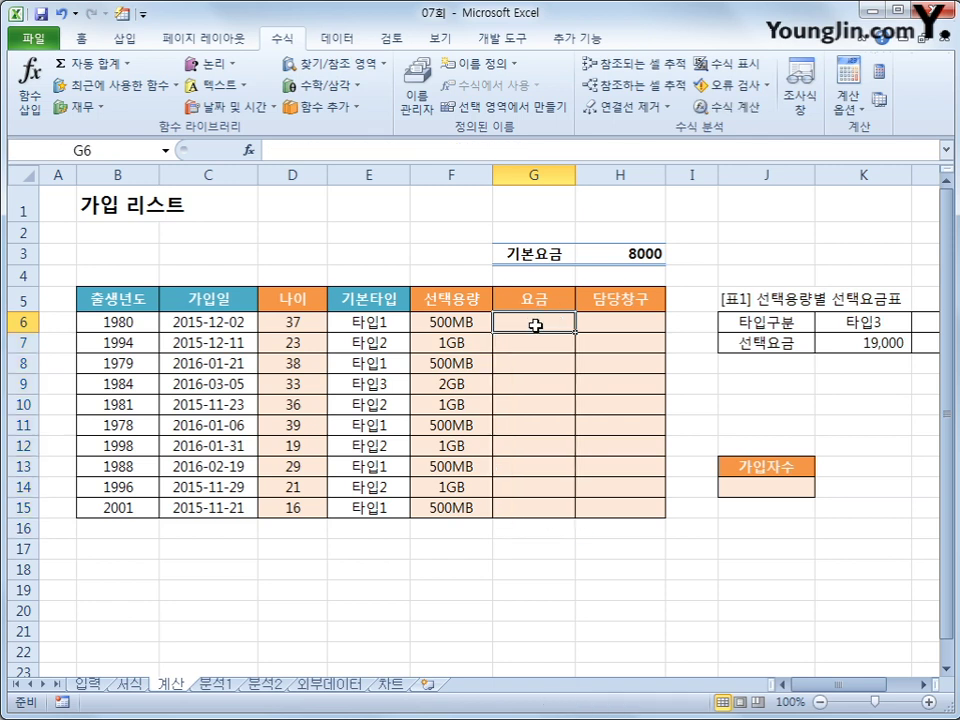
pyautogui.write('=')
pyautogui.click(620, 253)
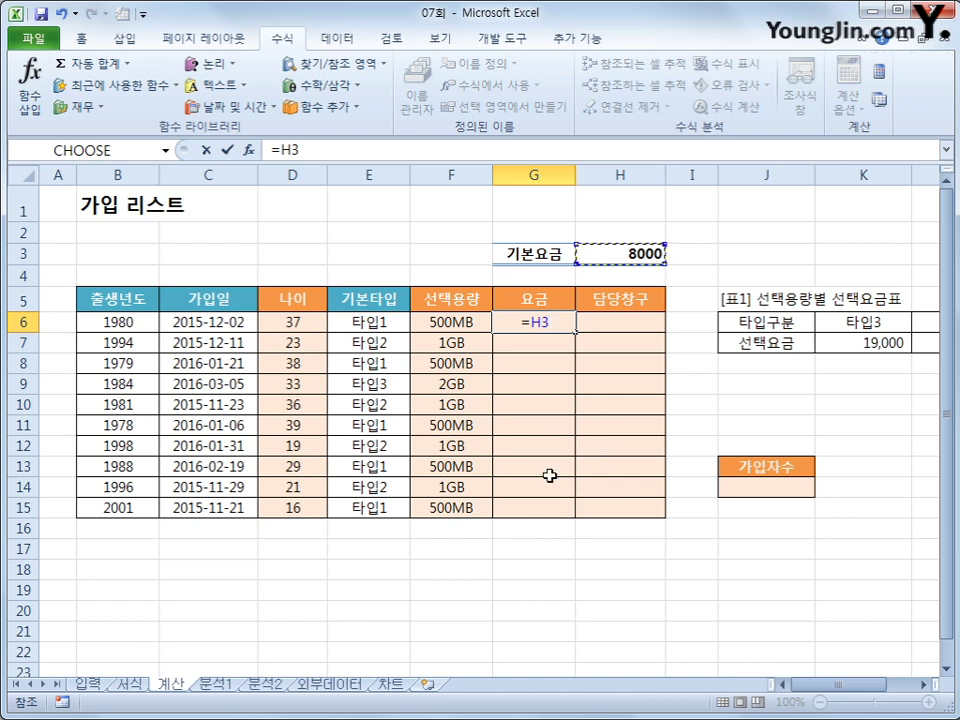
pyautogui.press('F4')
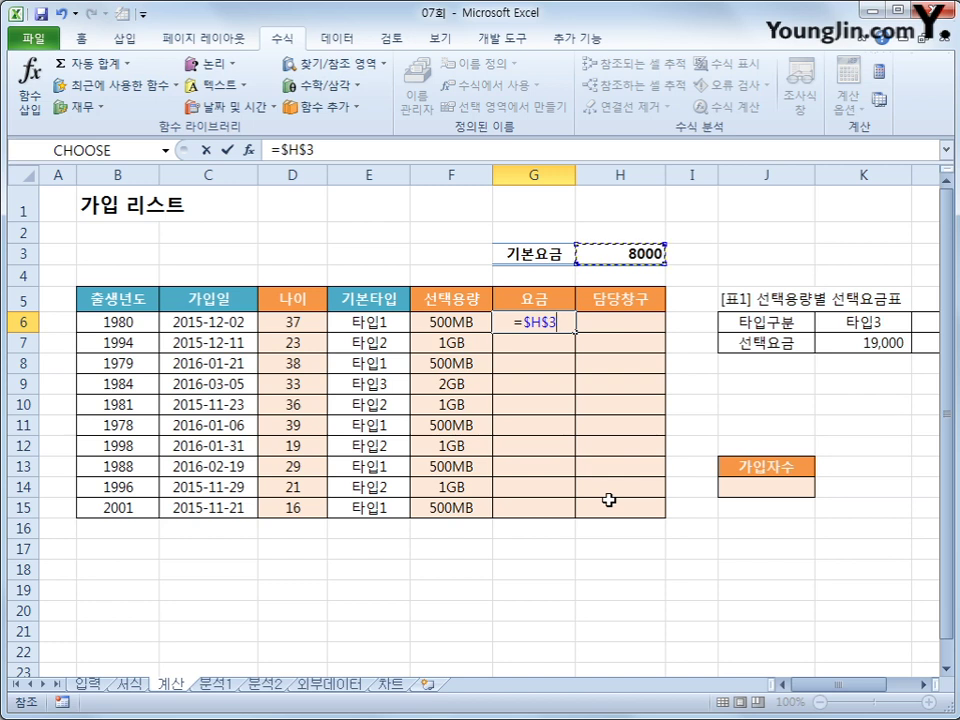
pyautogui.press('Escape')
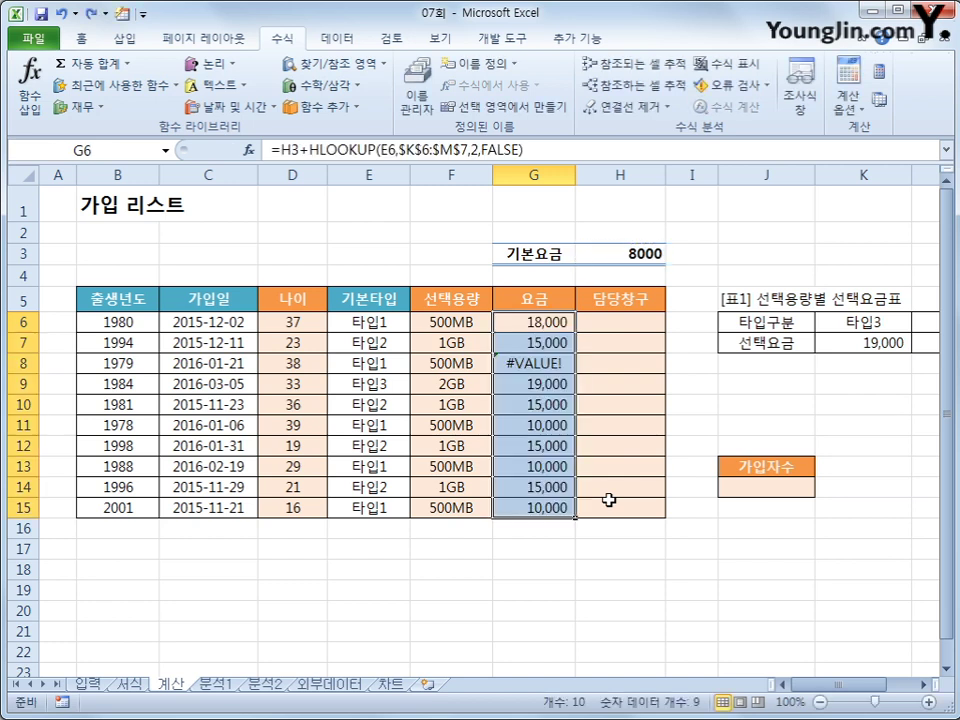
# - Make the base fee reference in the G6 formula absolute as $H$3 and copy the formula down through G15
pyautogui.press('Down')
pyautogui.press('Down')
pyautogui.press('Up')
pyautogui.press('Up')
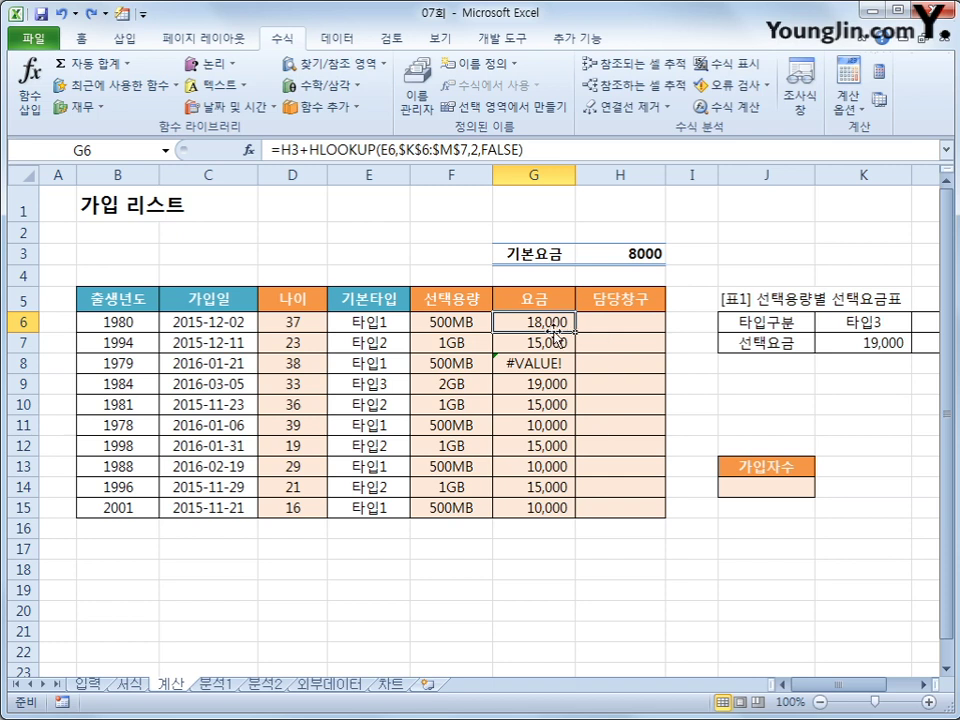
pyautogui.doubleClick(289, 149)
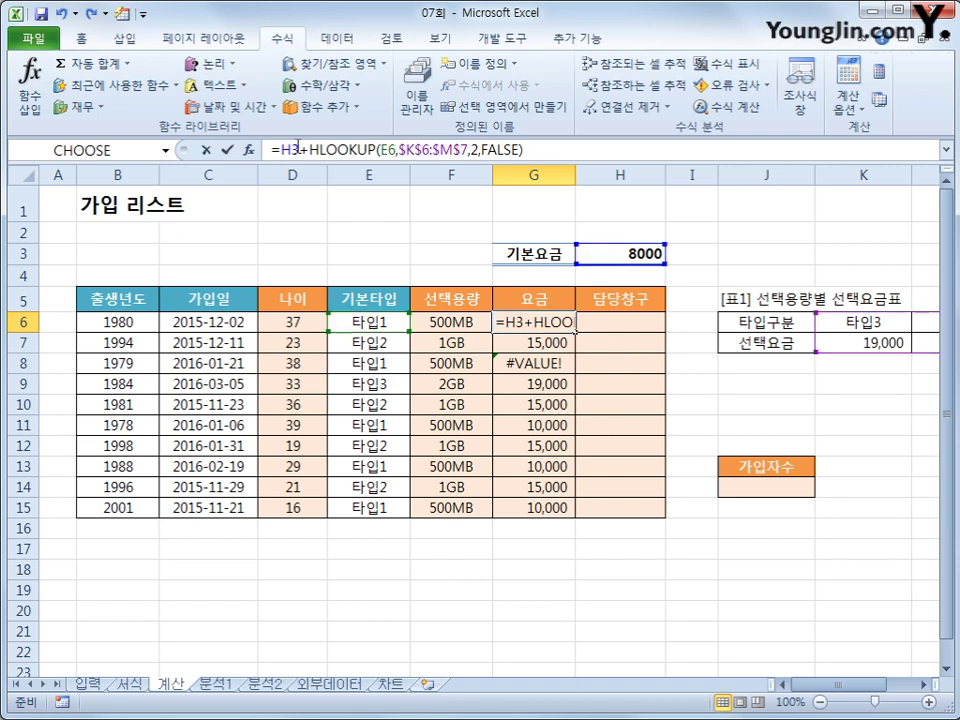
pyautogui.press('F4')
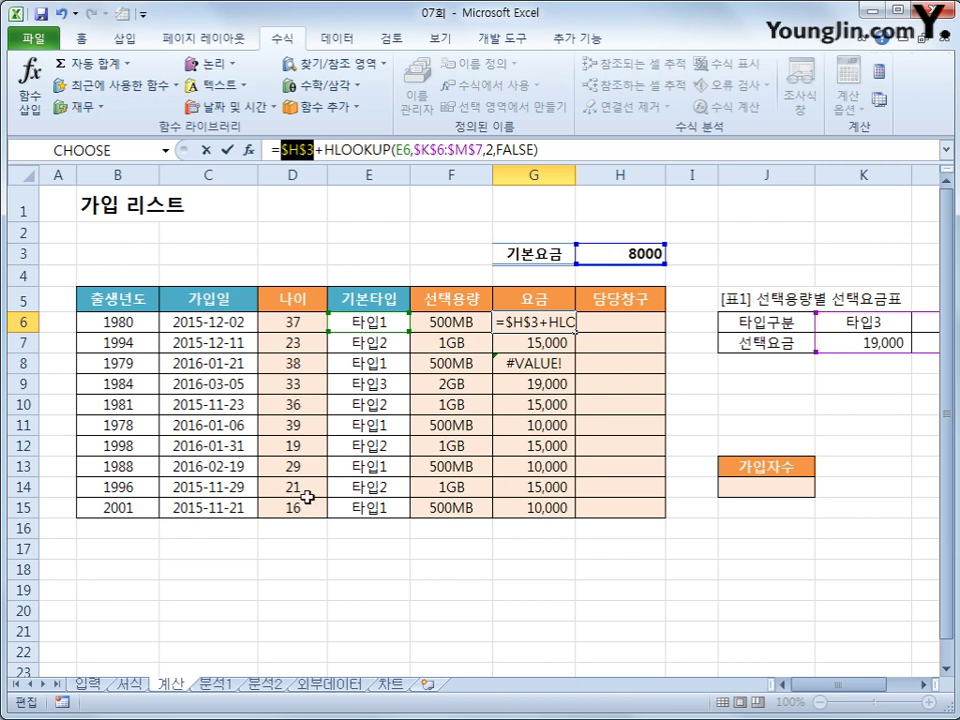
pyautogui.press('Return')
pyautogui.click(549, 326)
pyautogui.moveTo(575, 333); pyautogui.dragTo(576, 510)
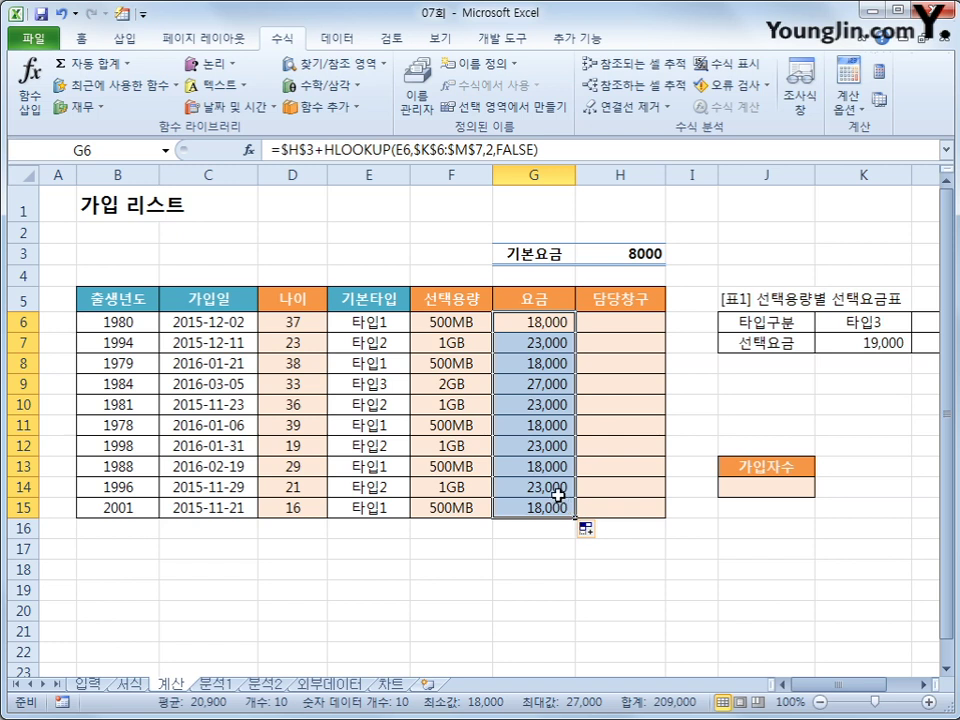
# - Check the cell references of the copied fee formulas in G15 and G12
pyautogui.click(522, 508)
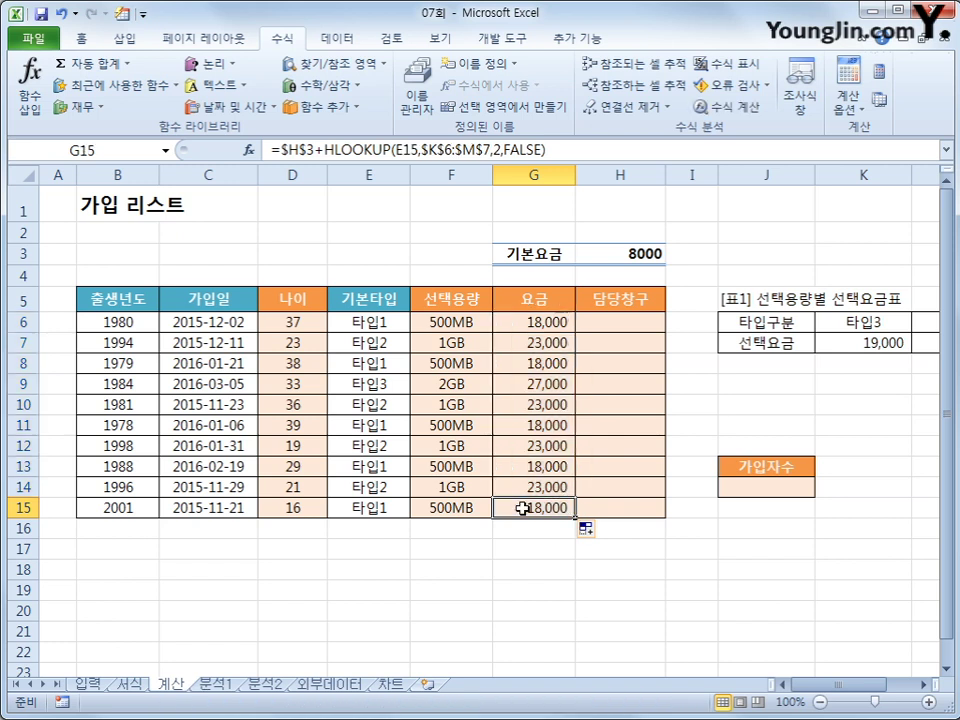
pyautogui.click(550, 444)
pyautogui.click(563, 167)
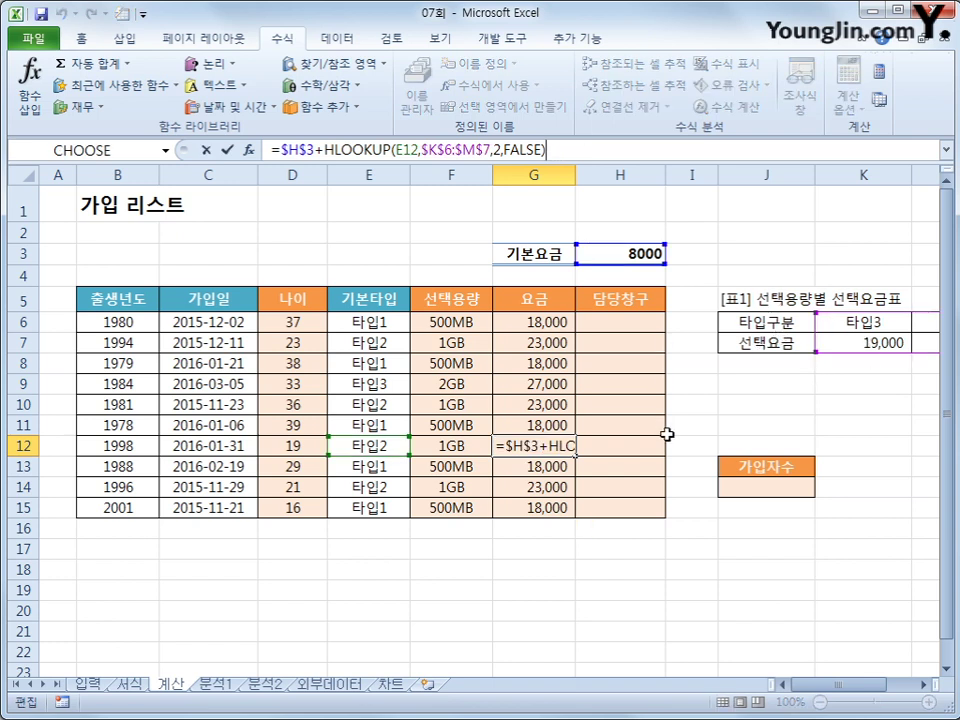
pyautogui.press('Escape')
# - Insert an IF function before $H$3 in the G6 formula with the condition B6<=1980
pyautogui.click(543, 330)
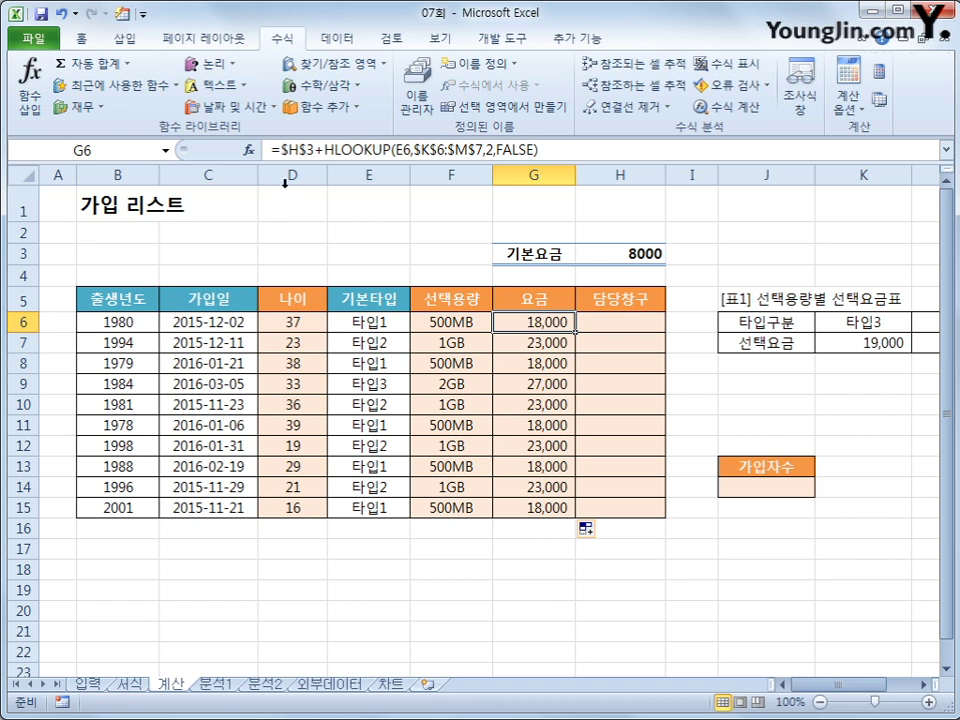
pyautogui.click(281, 150)
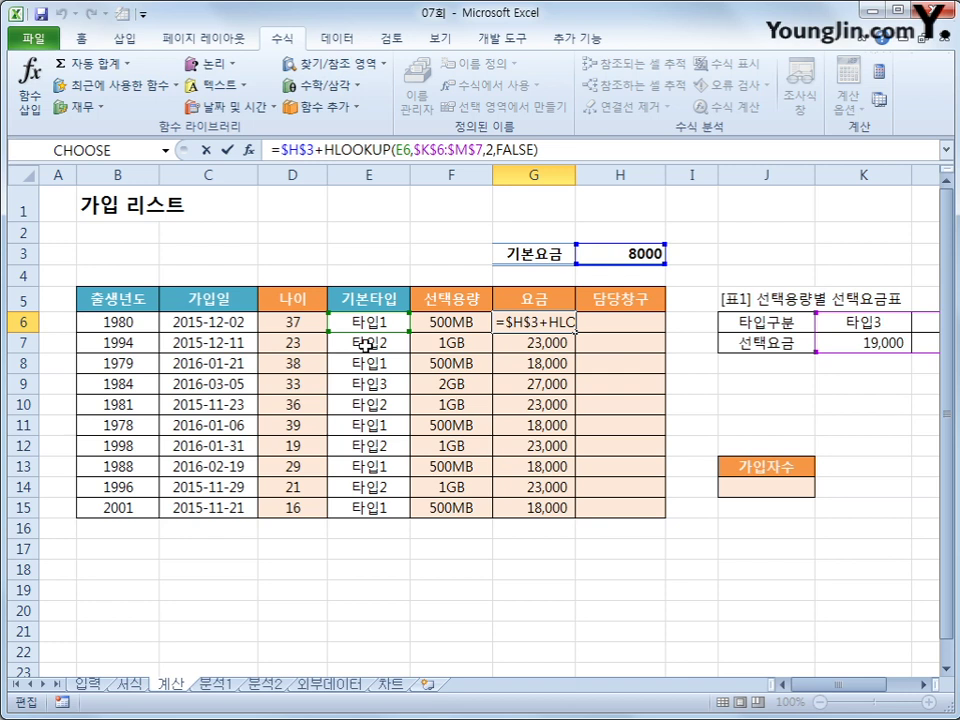
pyautogui.write('if(')
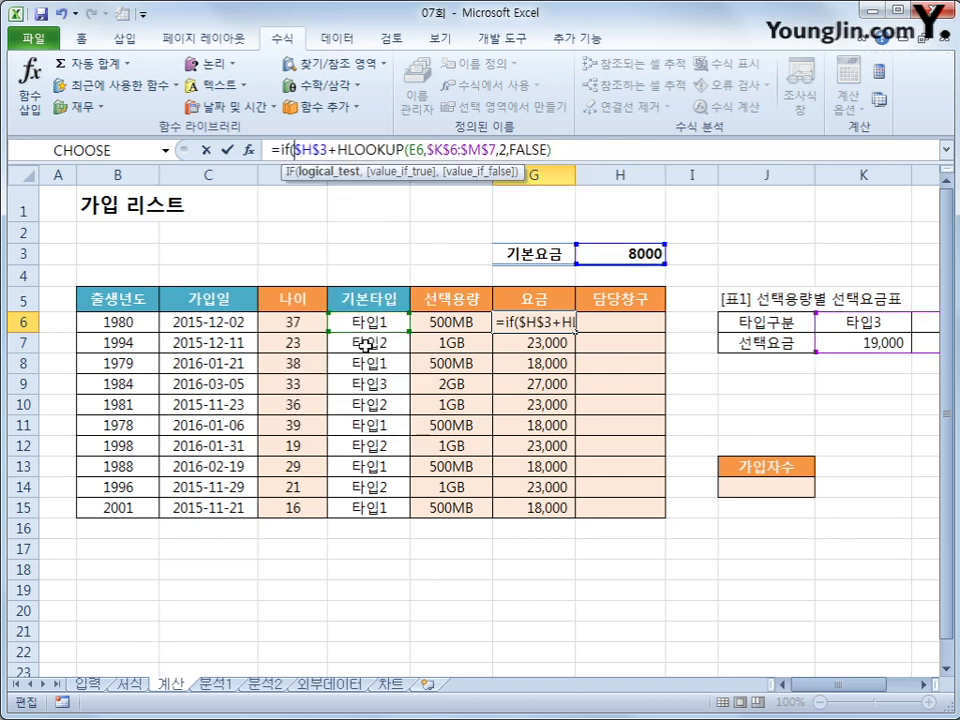
pyautogui.click(148, 327)
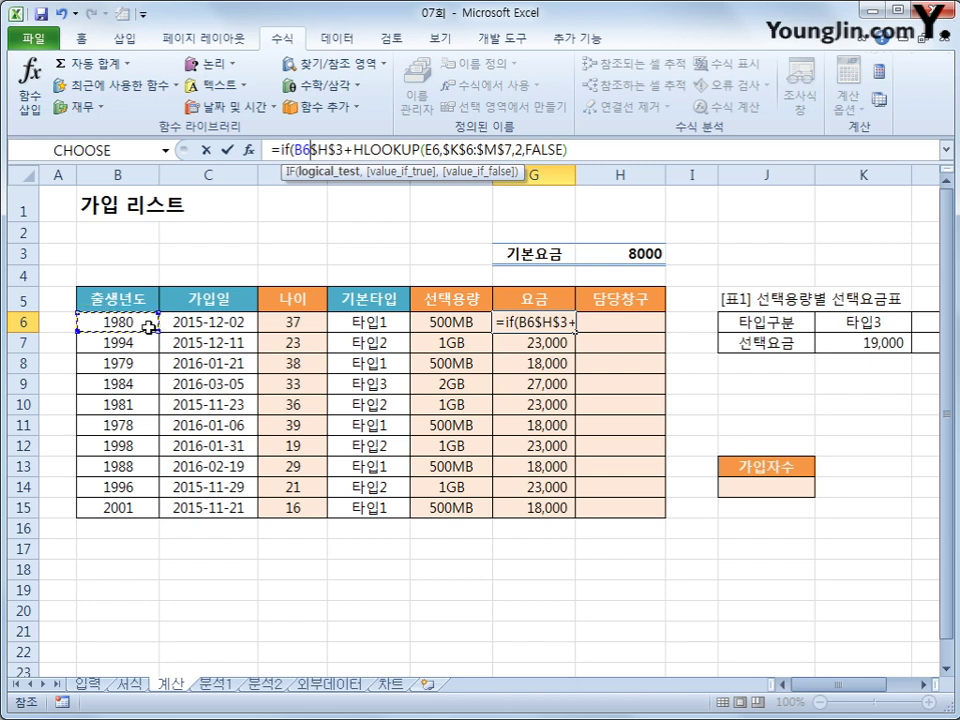
pyautogui.write('<=1980')
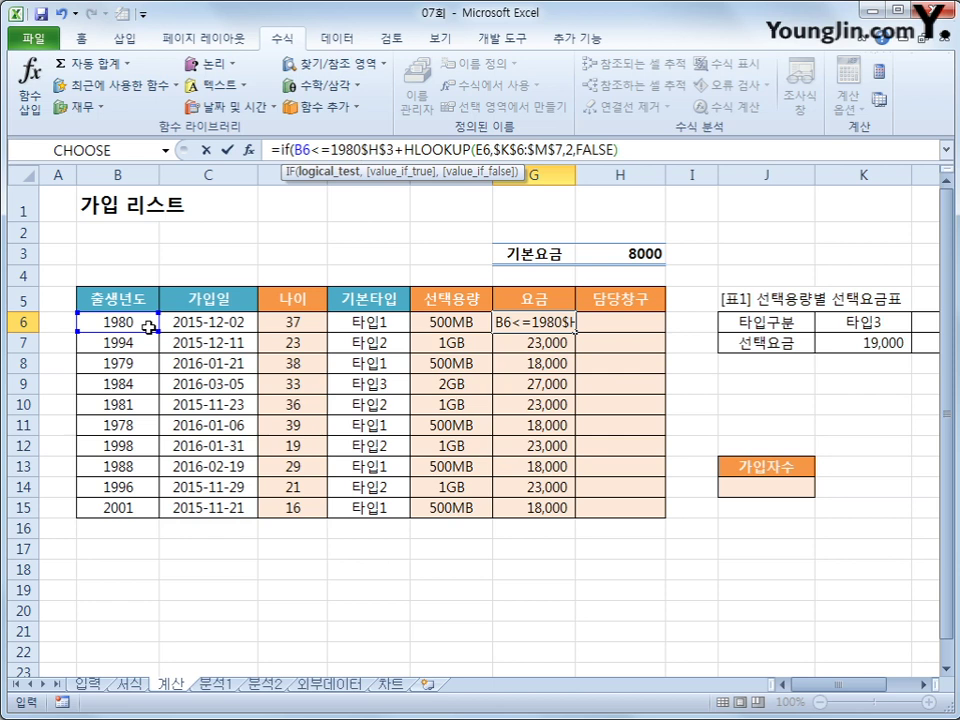
pyautogui.write(',')
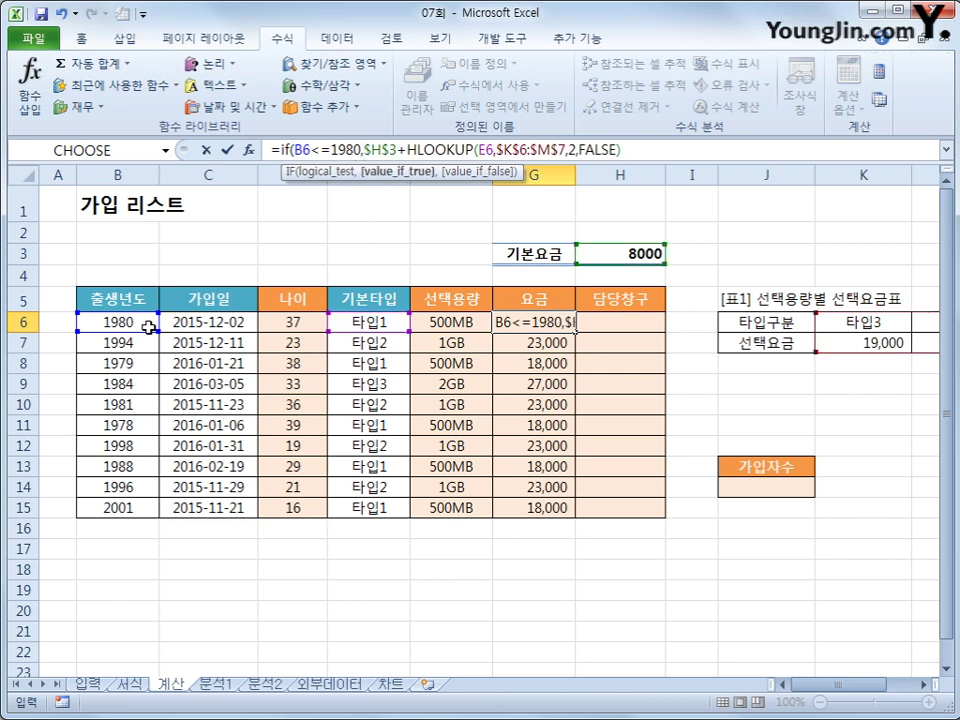
# - Set the IF function's true value in G6 to half the base fee, $H$3*50%
pyautogui.press('F2')
pyautogui.press('Right')
pyautogui.press('Right')
pyautogui.press('Right')
pyautogui.press('Right')
pyautogui.write('*')
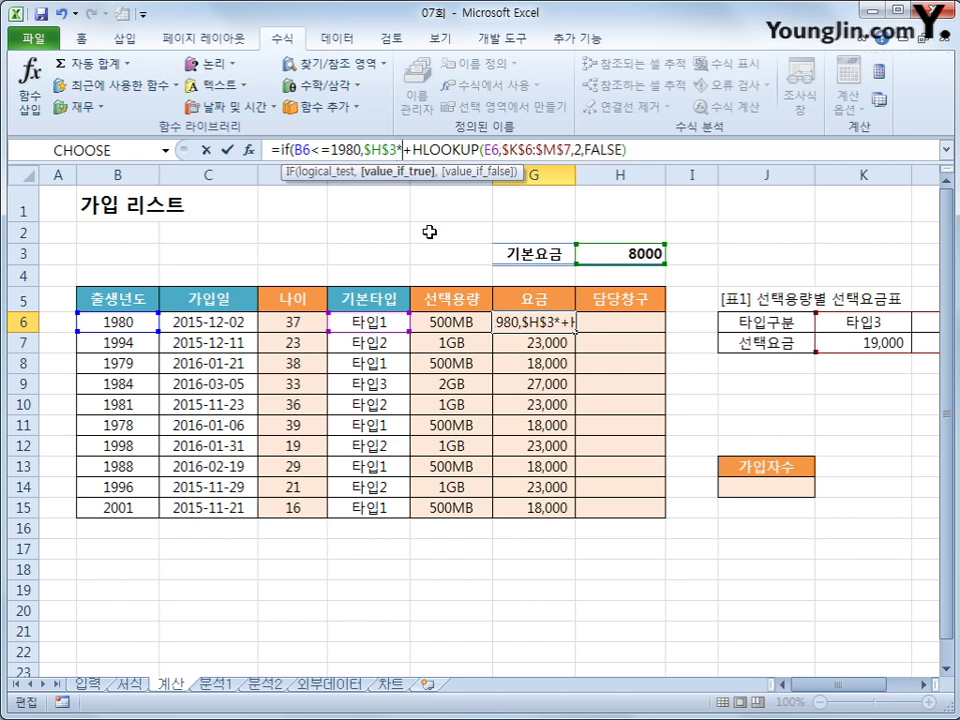
pyautogui.write('50%')
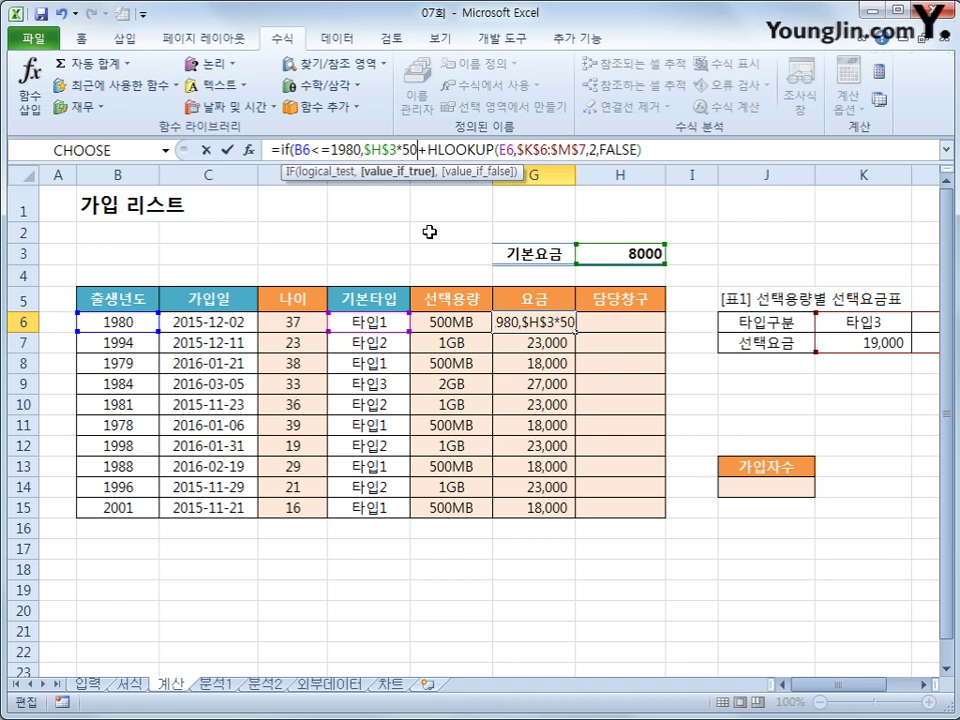
pyautogui.write(',')
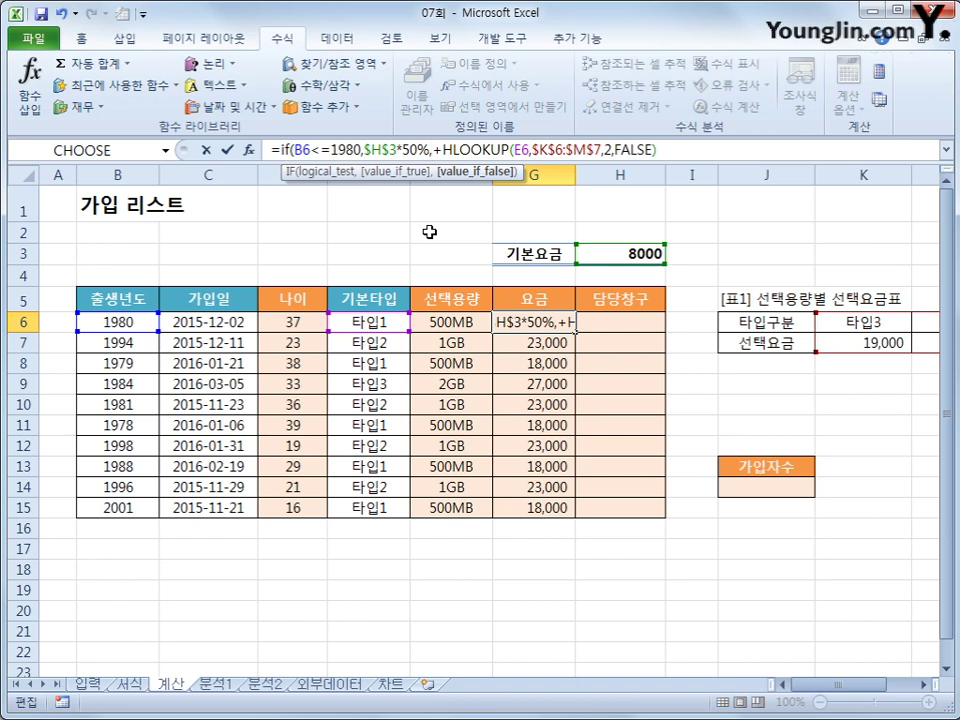
# - Complete the IF in G6 with the absolute base fee $H$3 as the false value and copy the formula down through G15
pyautogui.click(612, 258)
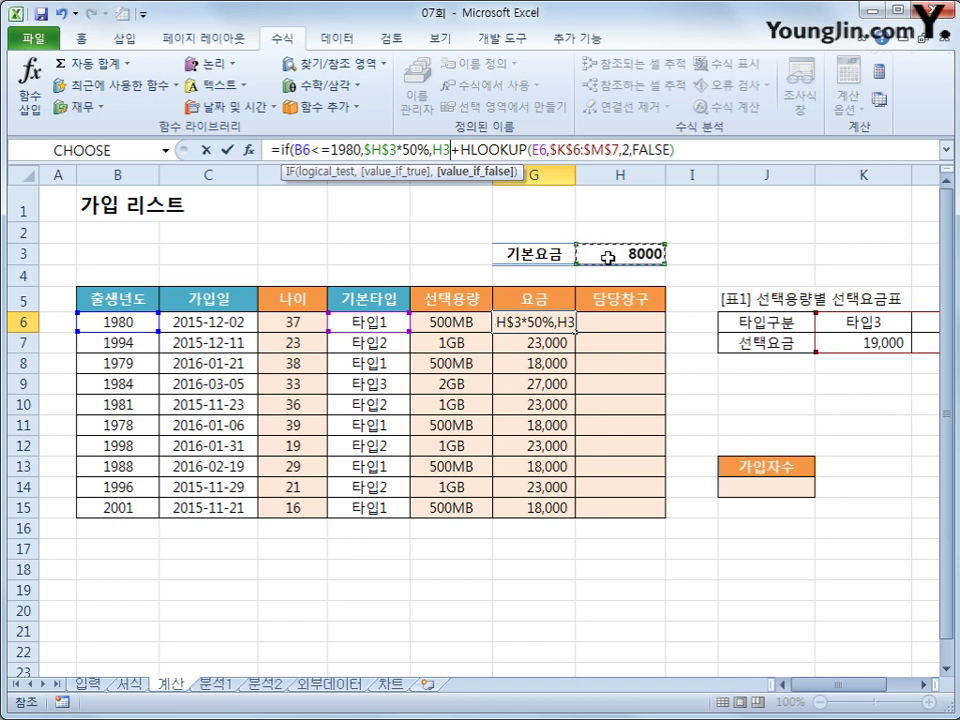
pyautogui.press('F4')
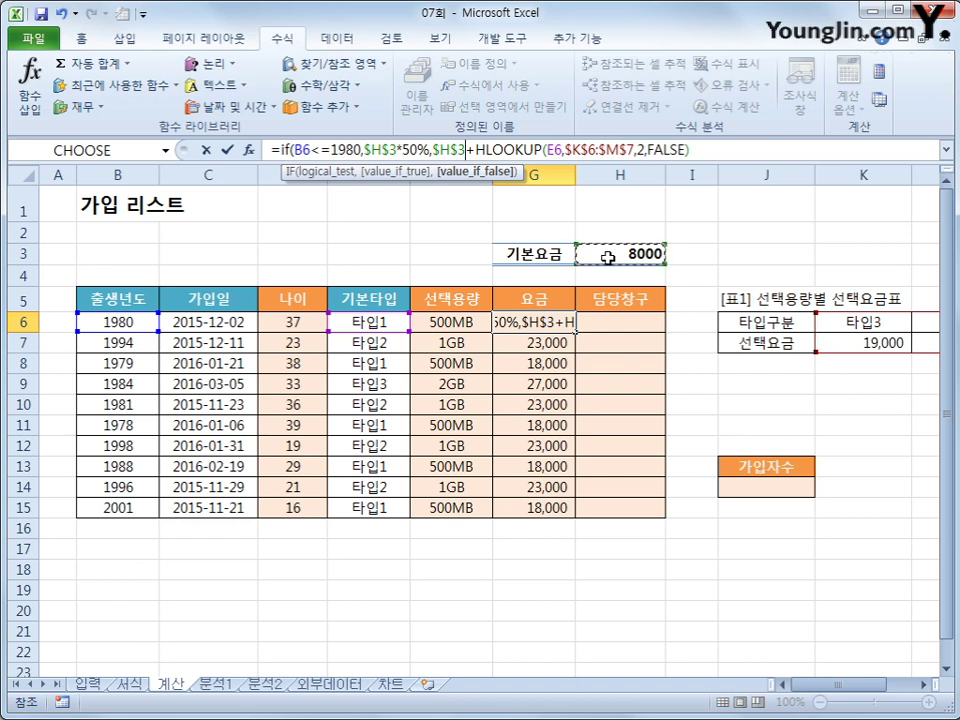
pyautogui.write(')')
pyautogui.press('Return')
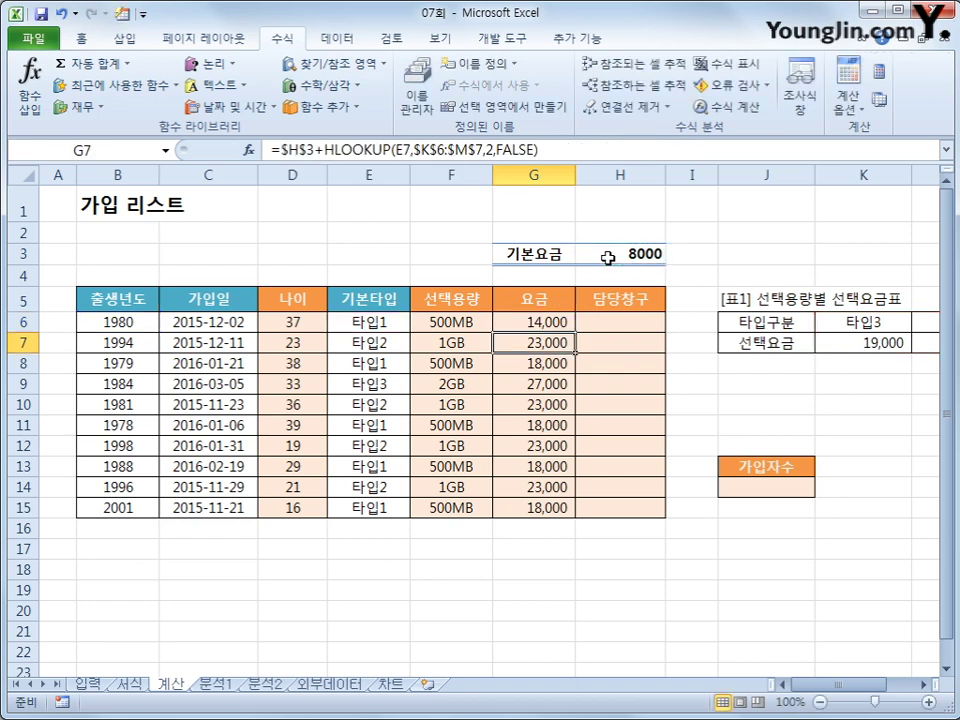
pyautogui.click(563, 325)
pyautogui.moveTo(574, 332); pyautogui.dragTo(555, 518)
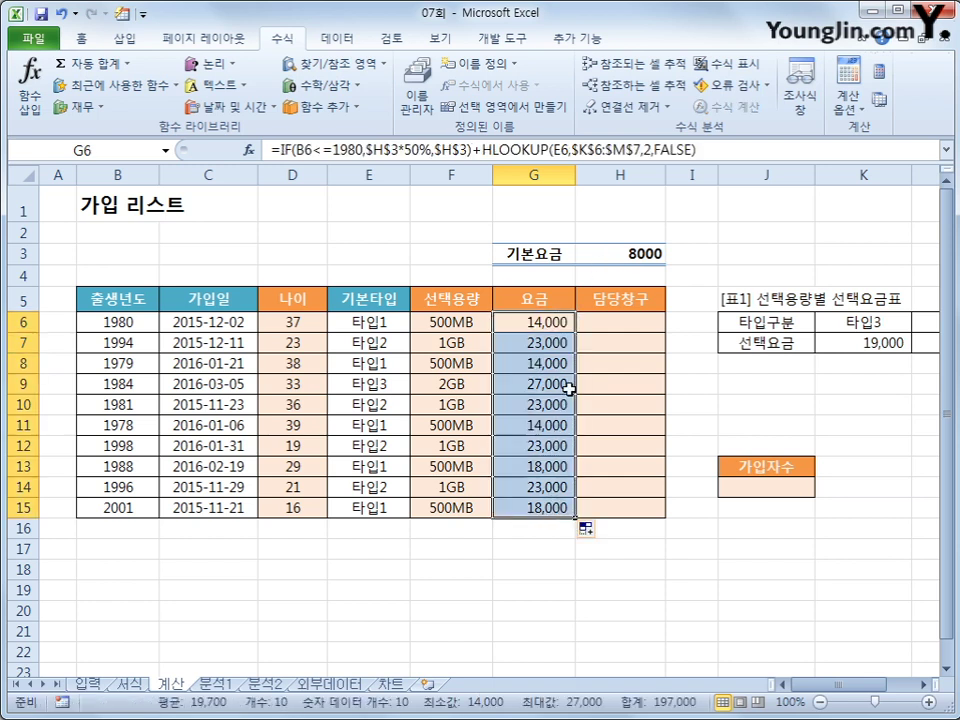
# - Check the fee in G6 against the birth year in B6, the basic type in E6 and the table fee in M7
pyautogui.click(553, 325)
pyautogui.click(113, 322)
pyautogui.click(537, 318)
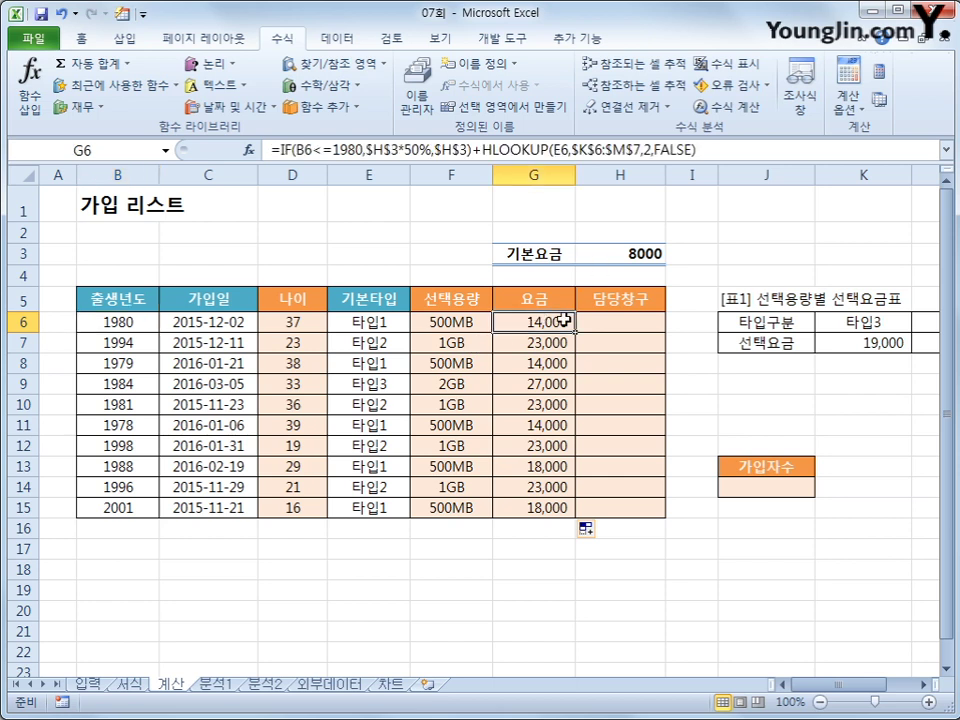
pyautogui.click(368, 324)
pyautogui.moveTo(800, 685); pyautogui.dragTo(819, 677)
pyautogui.click(834, 342)
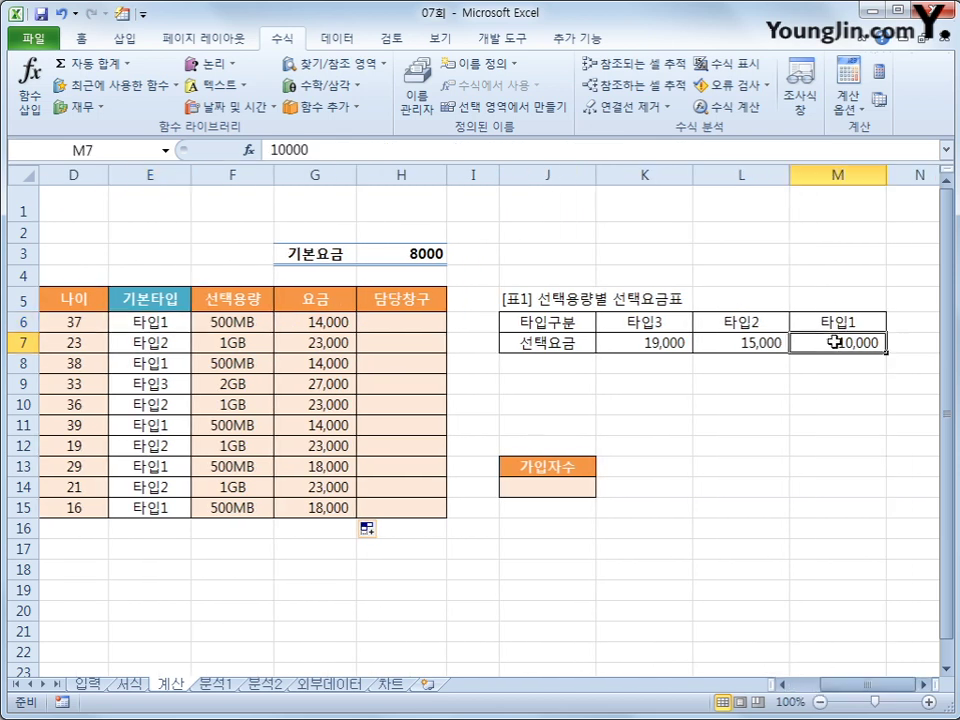
pyautogui.click(324, 324)
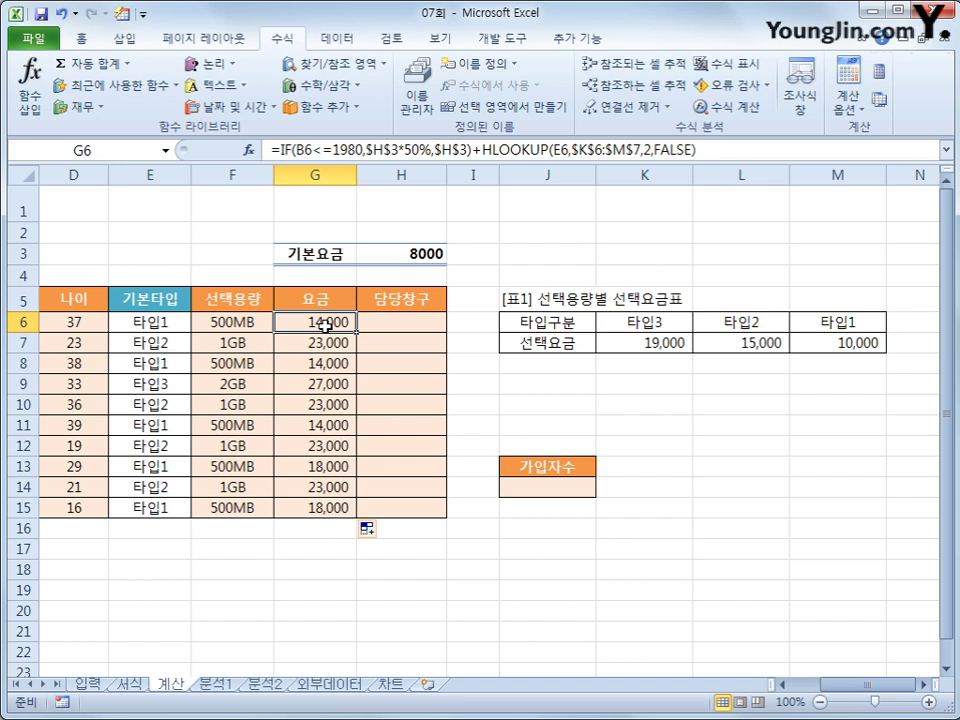
# - Enter the 담당창구 formula =MOD(B6,5) in H6 and copy it down through H15
pyautogui.click(380, 333)
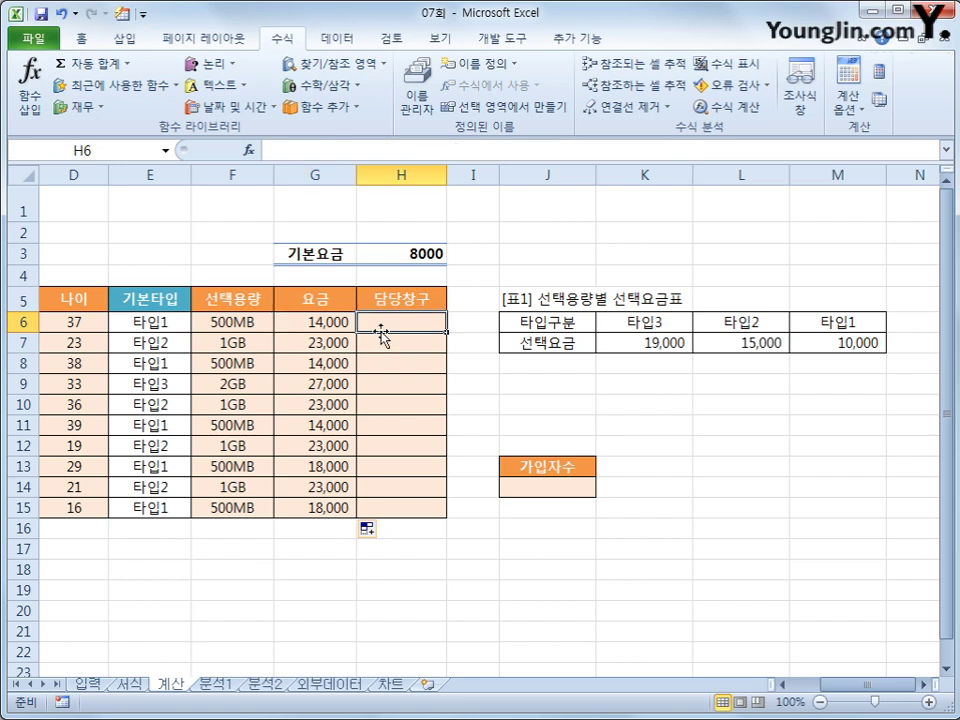
pyautogui.write('=mo')
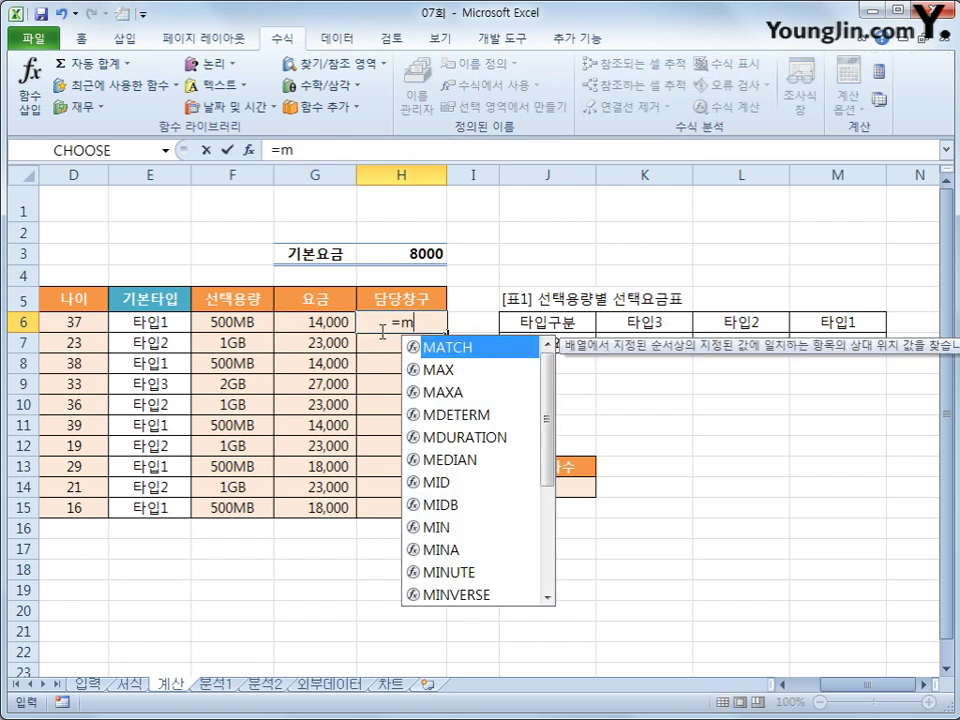
pyautogui.press('Tab')
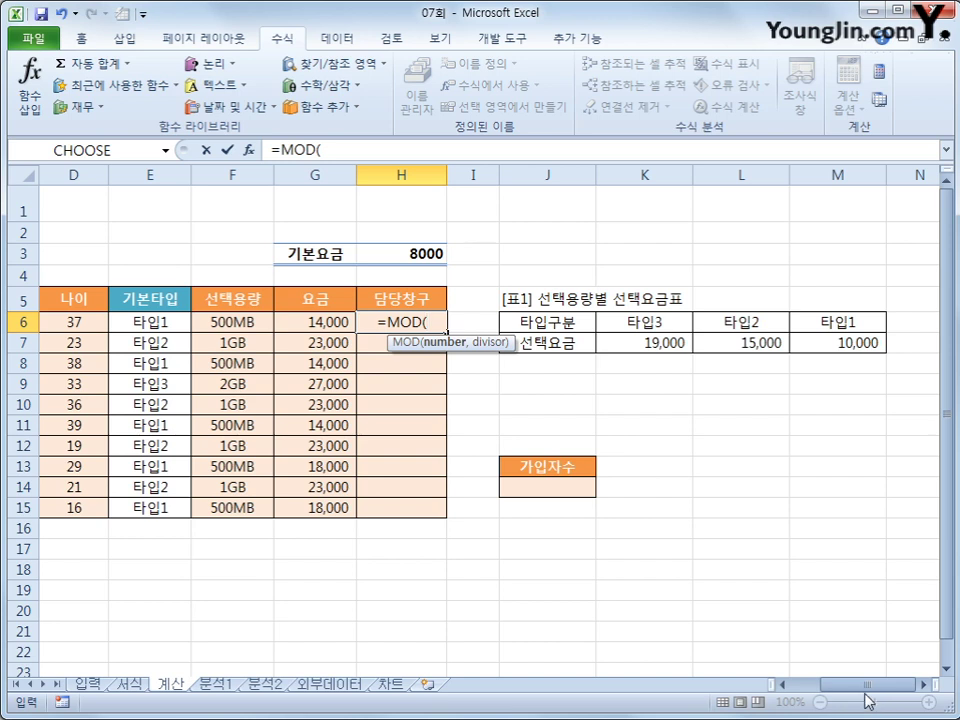
pyautogui.moveTo(866, 686); pyautogui.dragTo(834, 690)
pyautogui.click(147, 327)
pyautogui.write(',')
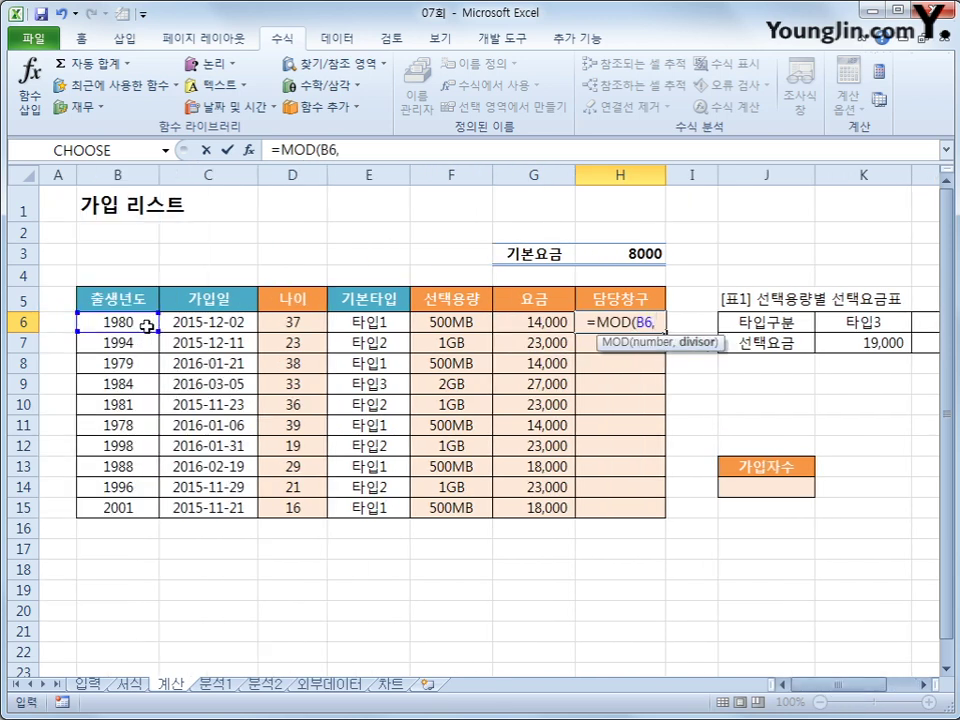
pyautogui.write('5')
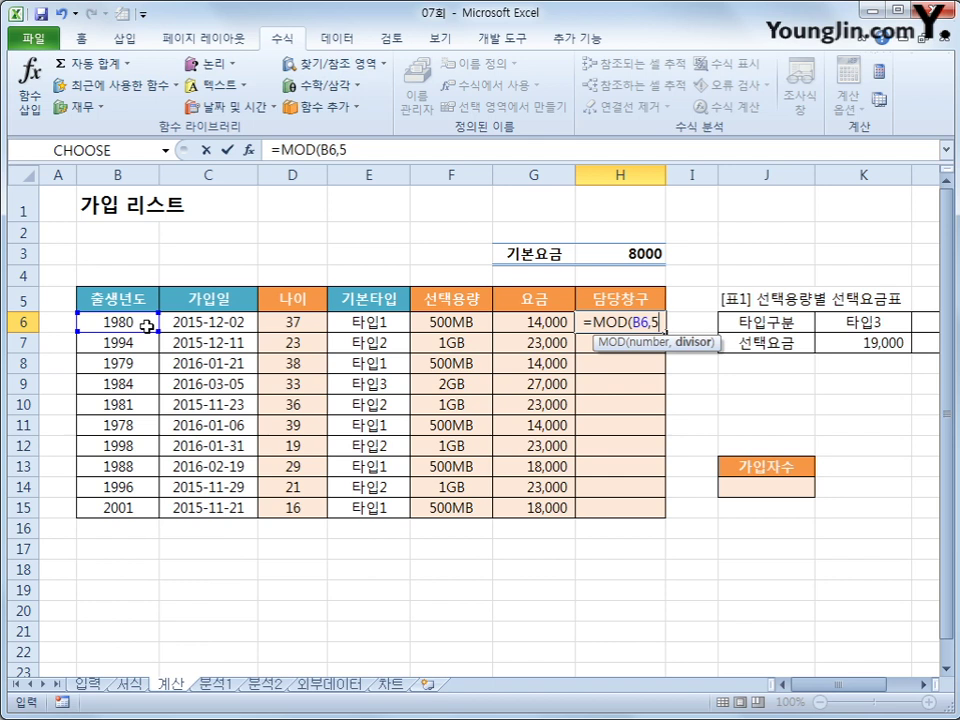
pyautogui.write(')')
pyautogui.press('Return')
pyautogui.press('Up')
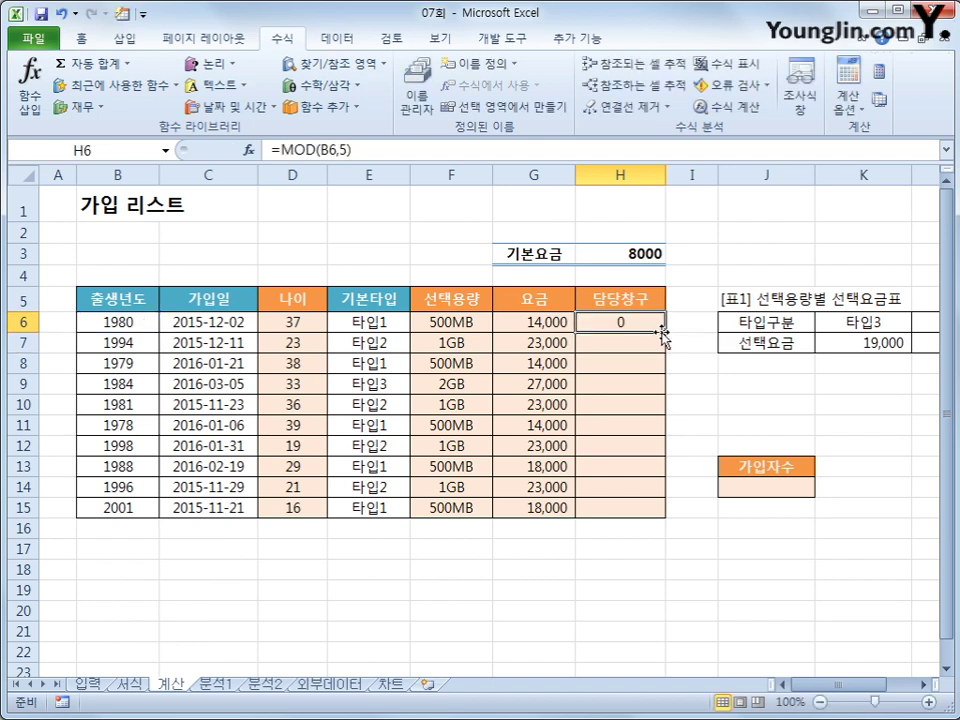
pyautogui.moveTo(664, 331); pyautogui.dragTo(651, 514)
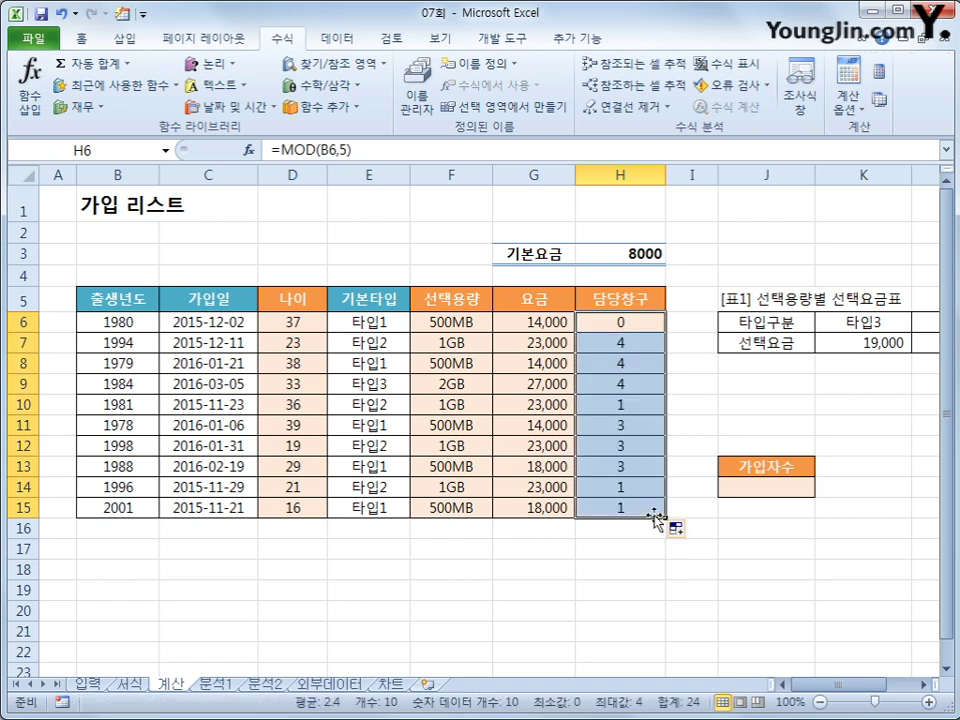
# - Append &"번" to the MOD formula in H6 and copy it down through H15
pyautogui.click(643, 405)
pyautogui.click(643, 384)
pyautogui.click(643, 321)
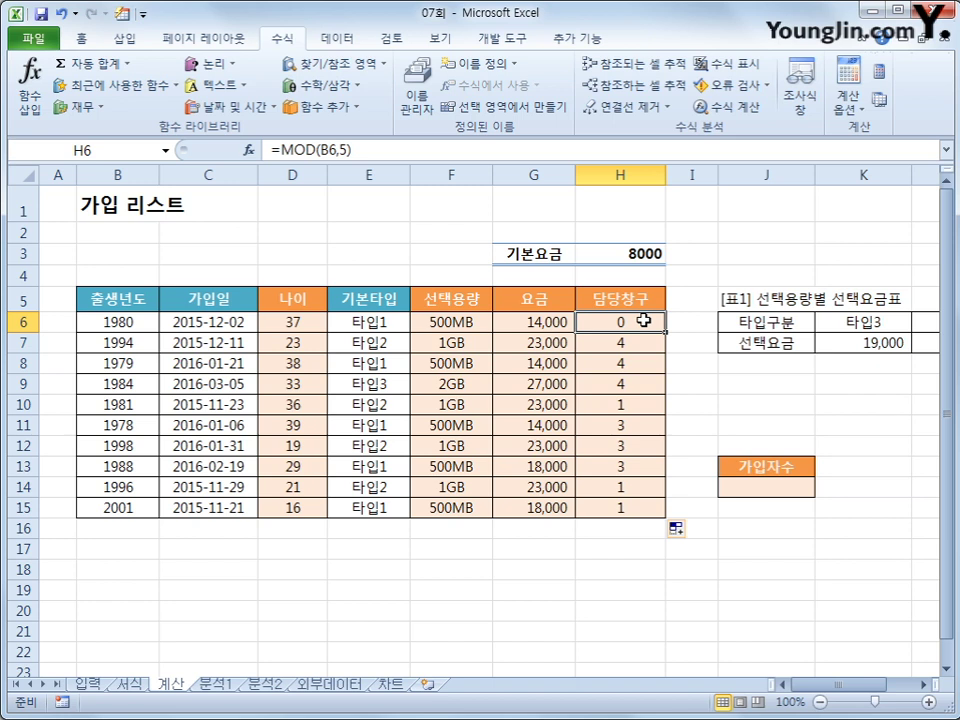
pyautogui.click(374, 151)
pyautogui.write('&"ㅂ')
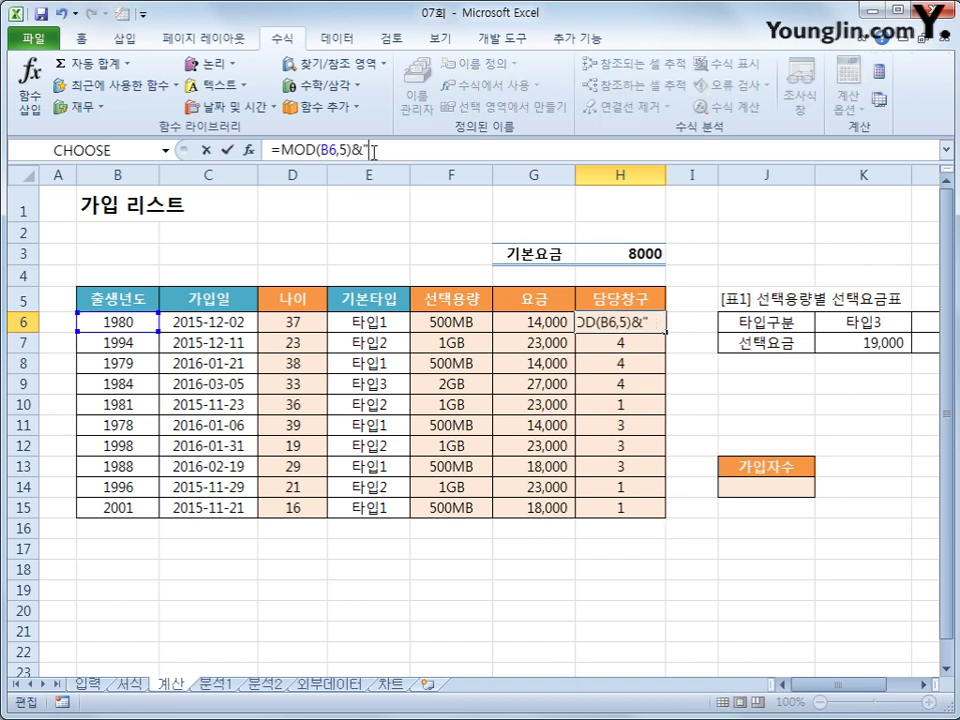
pyautogui.write('번"')
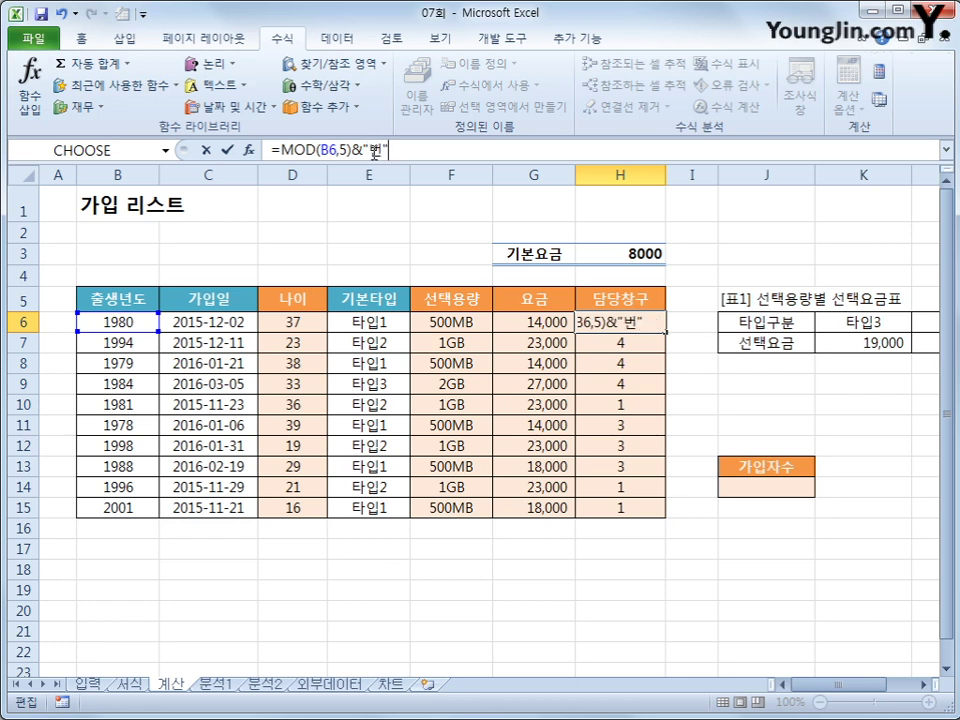
pyautogui.press('Return')
pyautogui.click(641, 323)
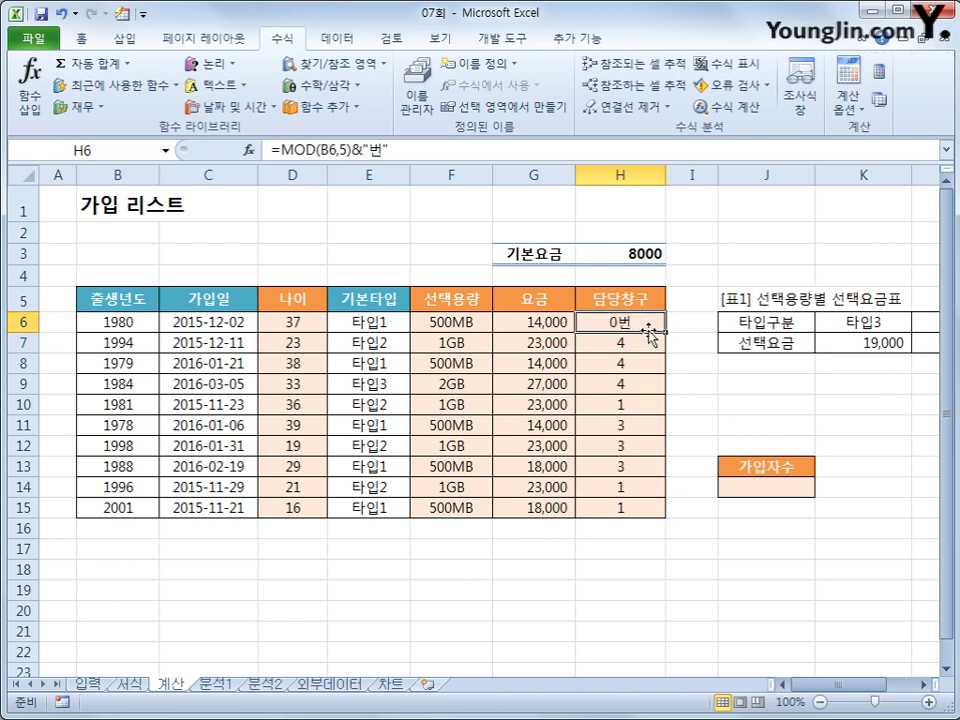
pyautogui.moveTo(666, 335); pyautogui.dragTo(646, 514)
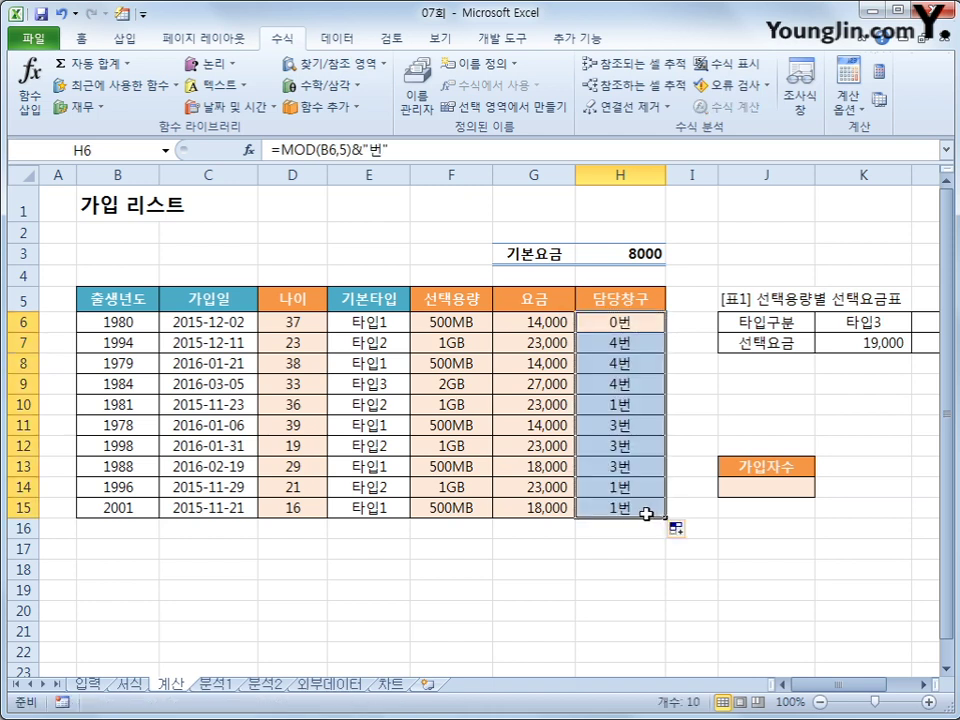
# - Start a COUNTIFS function in J14 with first criteria range C6:C15 and criterion <=2015-12-31
pyautogui.click(787, 485)
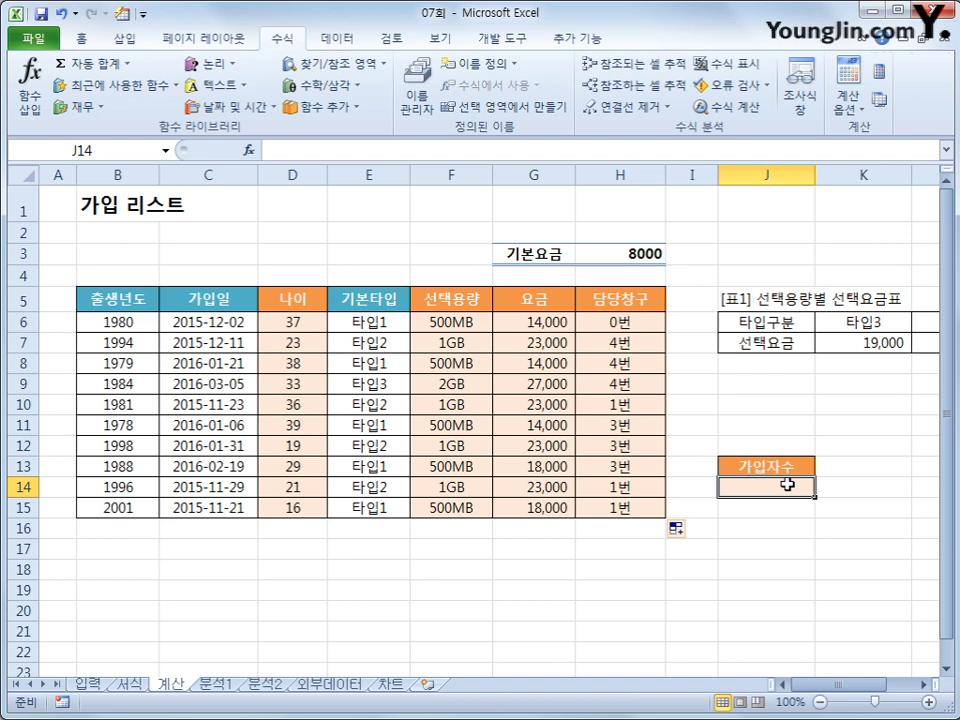
pyautogui.click(340, 106)
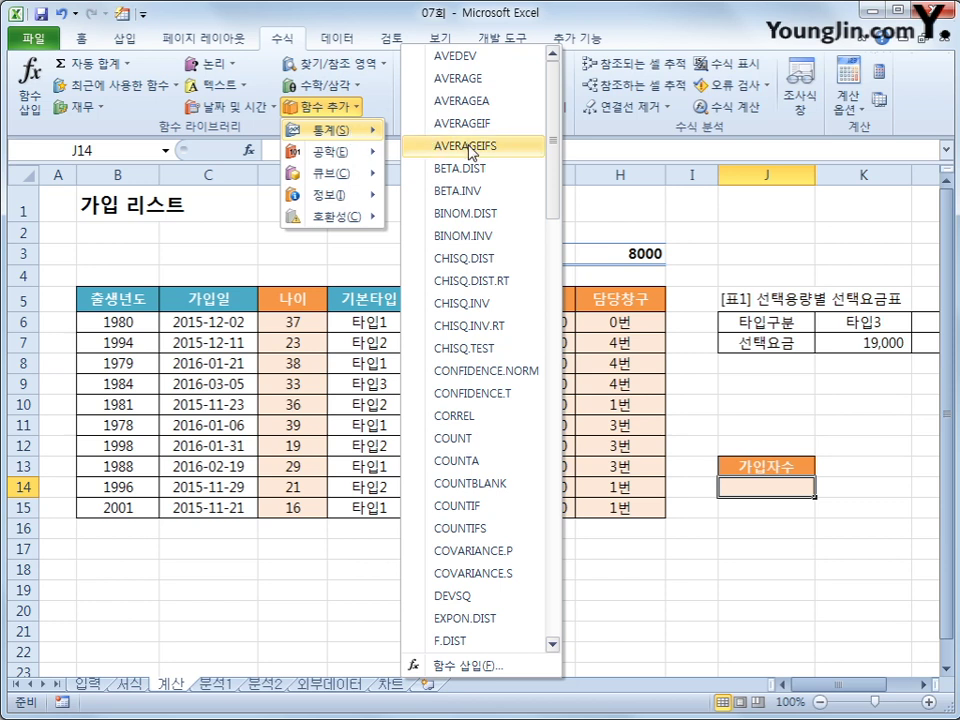
pyautogui.click(475, 528)
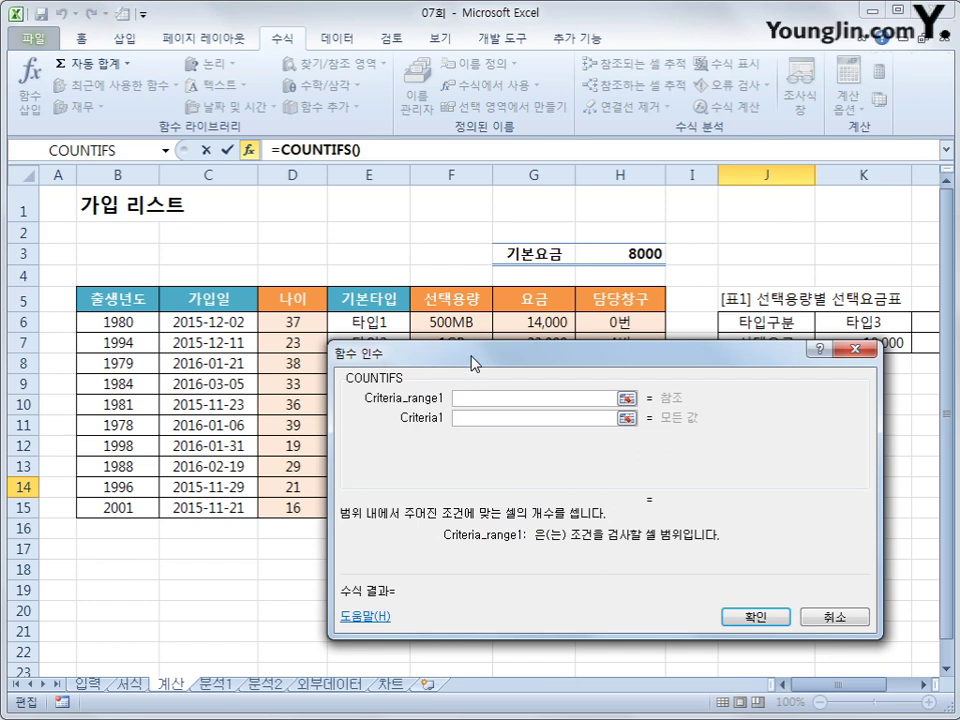
pyautogui.moveTo(470, 362); pyautogui.dragTo(462, 52)
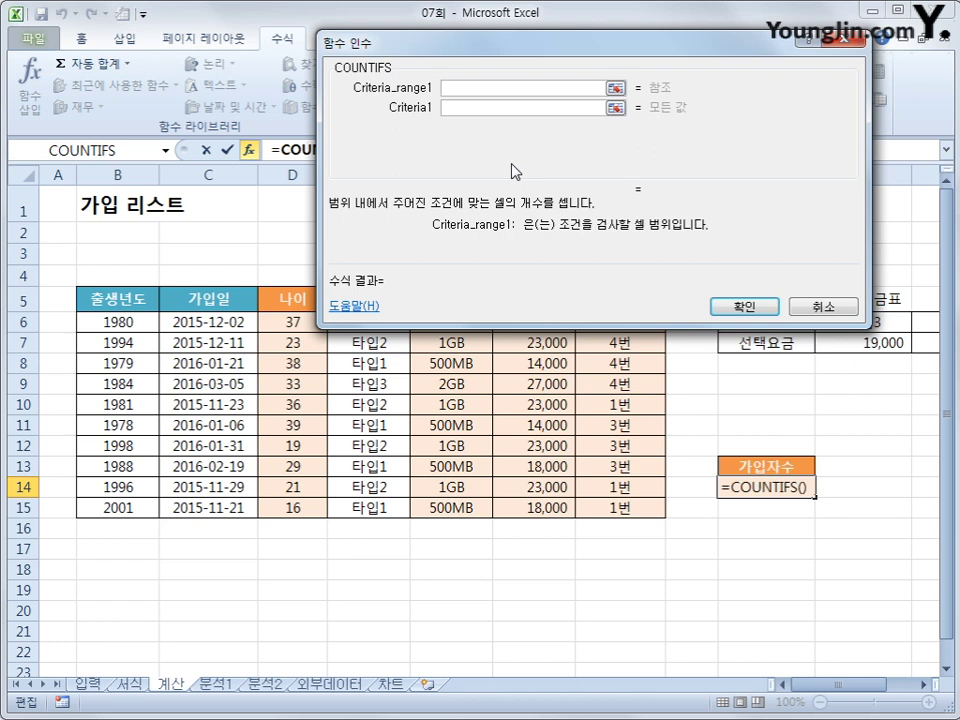
pyautogui.moveTo(255, 321); pyautogui.dragTo(214, 510)
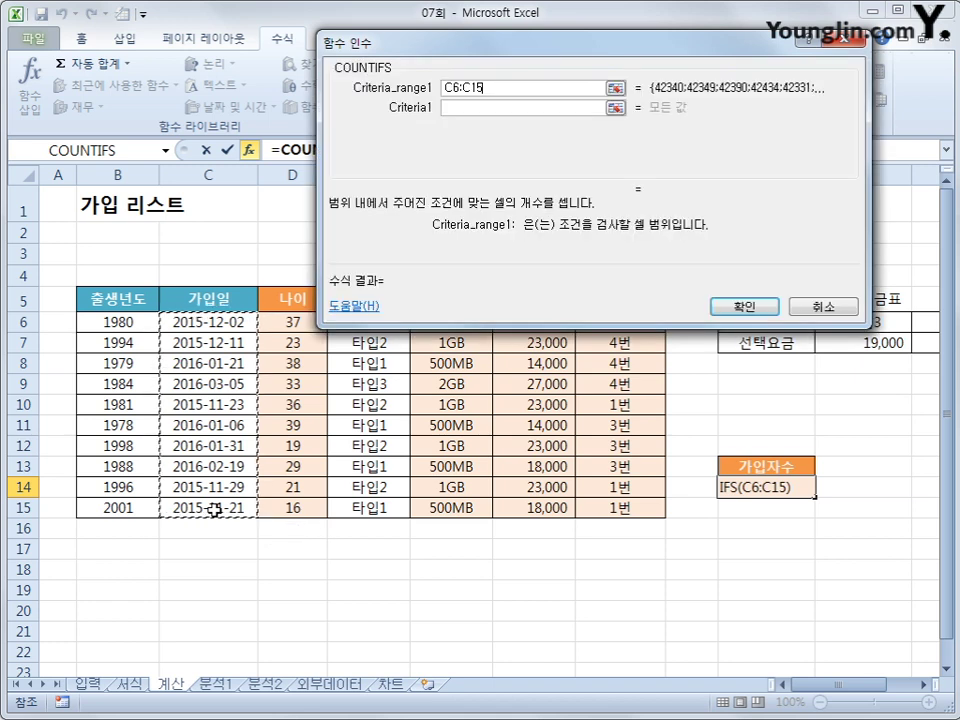
pyautogui.click(449, 109)
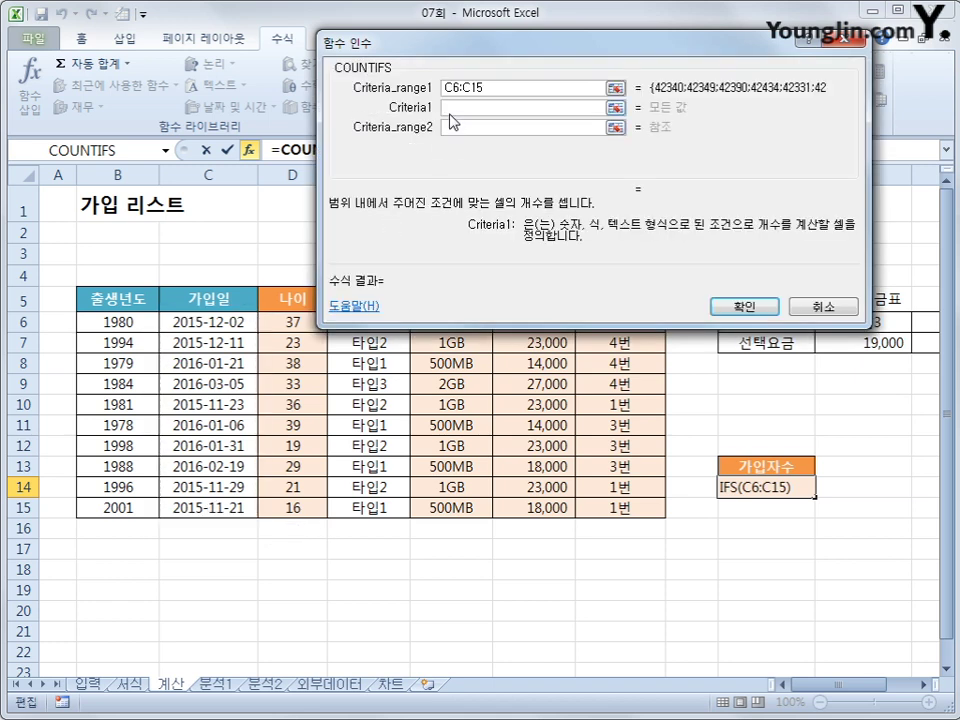
pyautogui.write('<')
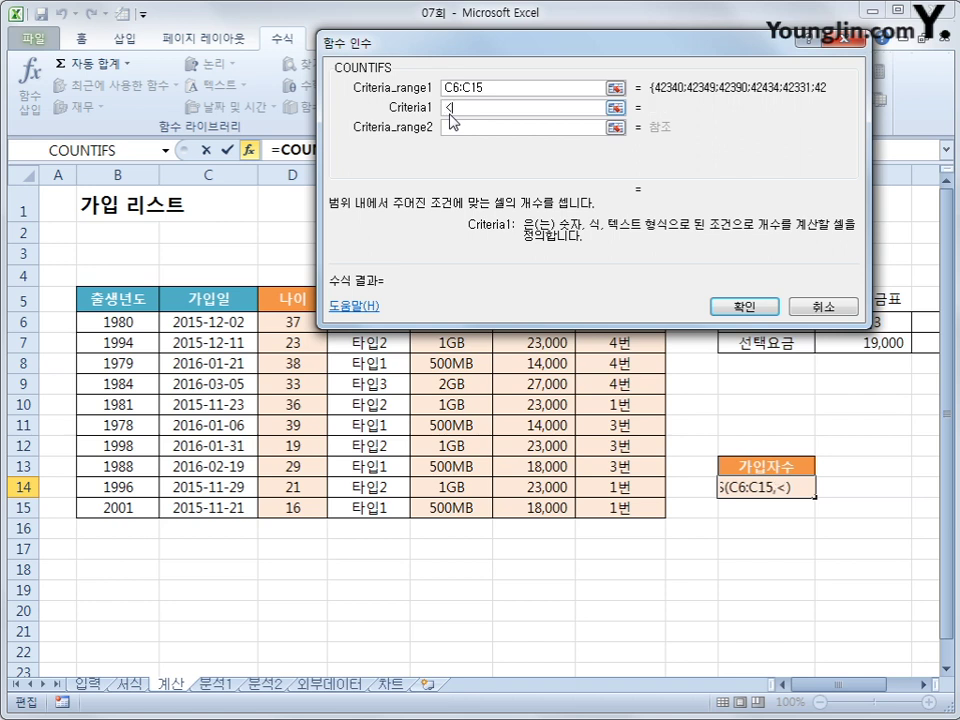
pyautogui.write('=2')
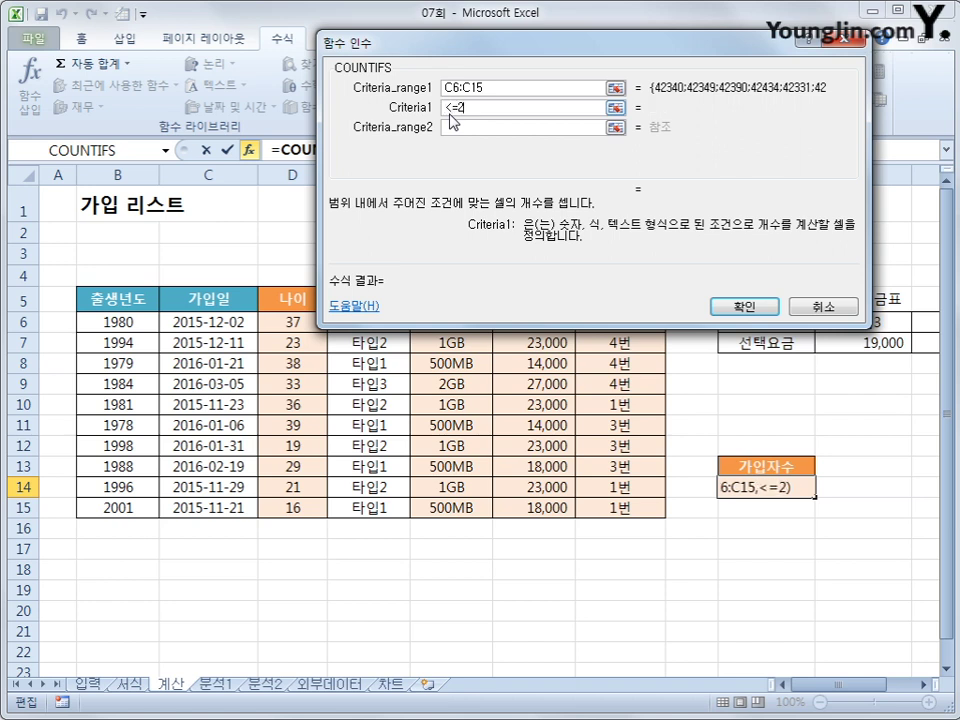
pyautogui.write('015-12-31')
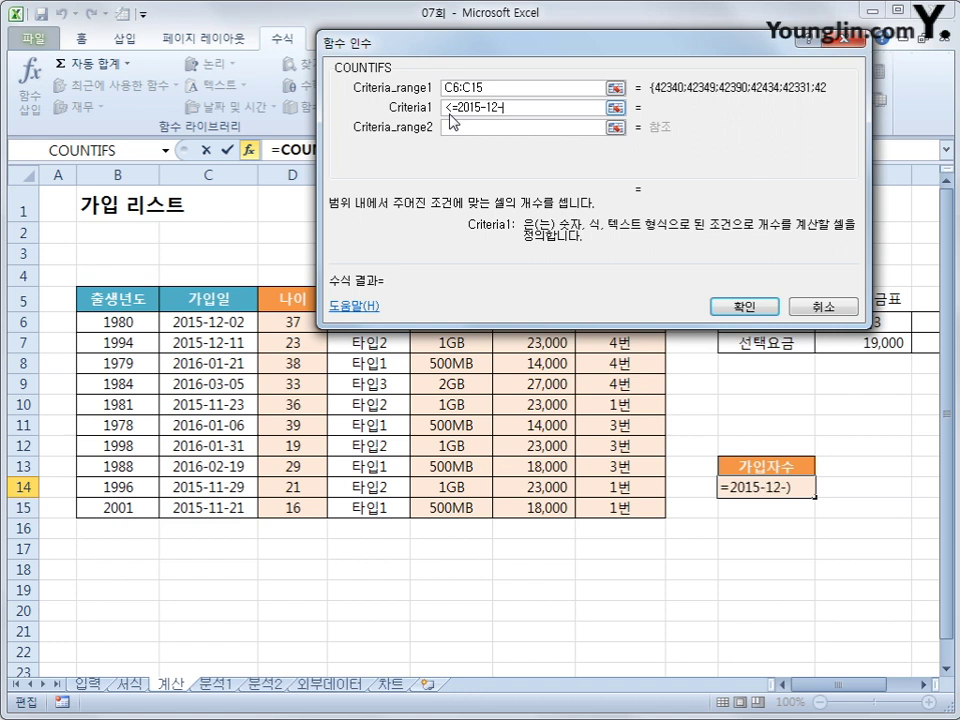
# - Add E6:E15 as the second COUNTIFS range with the criterion 타입1 and complete the formula in J14
pyautogui.click(453, 127)
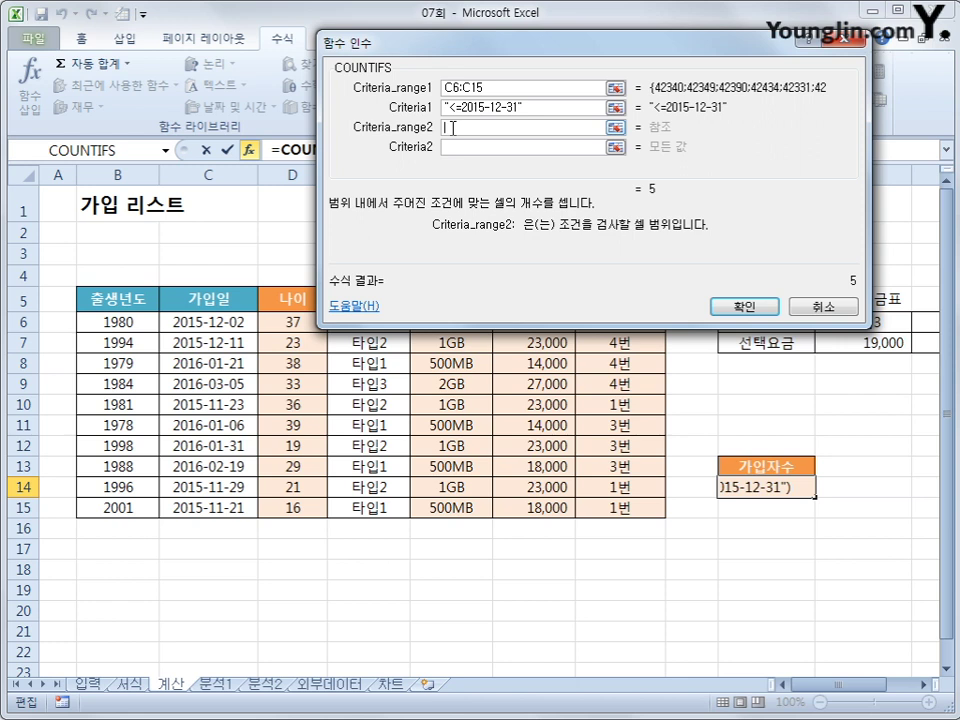
pyautogui.moveTo(379, 226); pyautogui.dragTo(430, 237)
pyautogui.moveTo(349, 312); pyautogui.dragTo(349, 509)
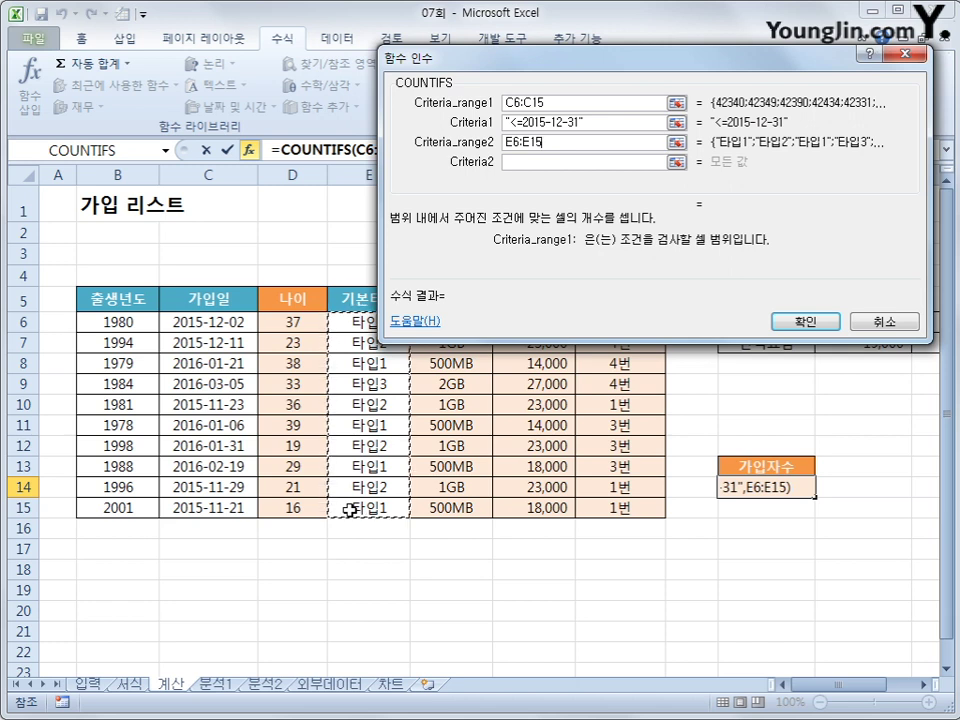
pyautogui.click(527, 162)
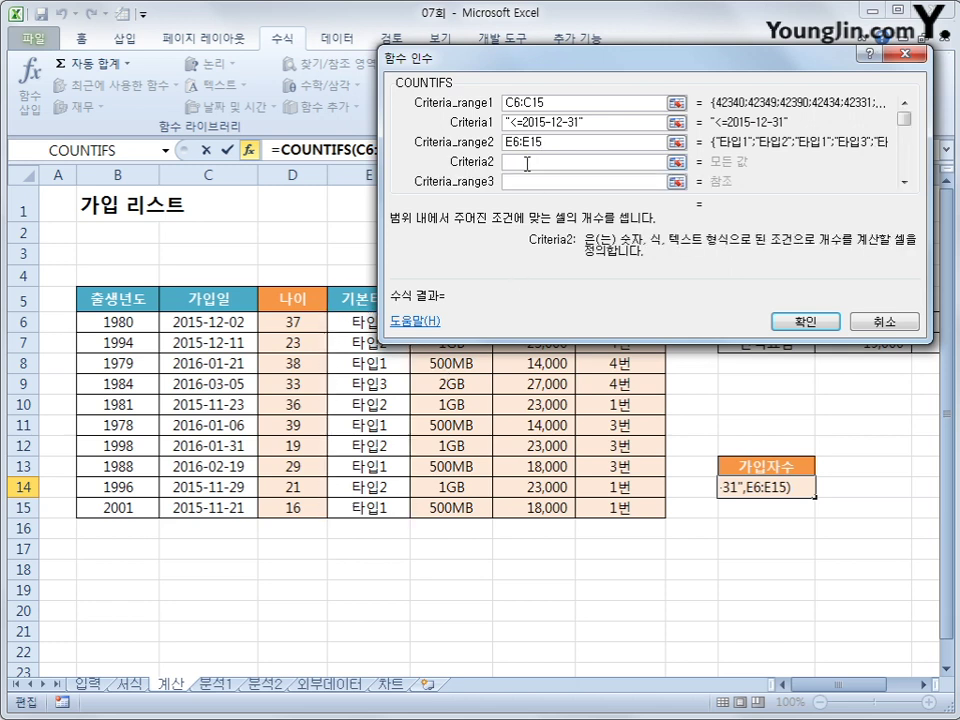
pyautogui.write('타입1')
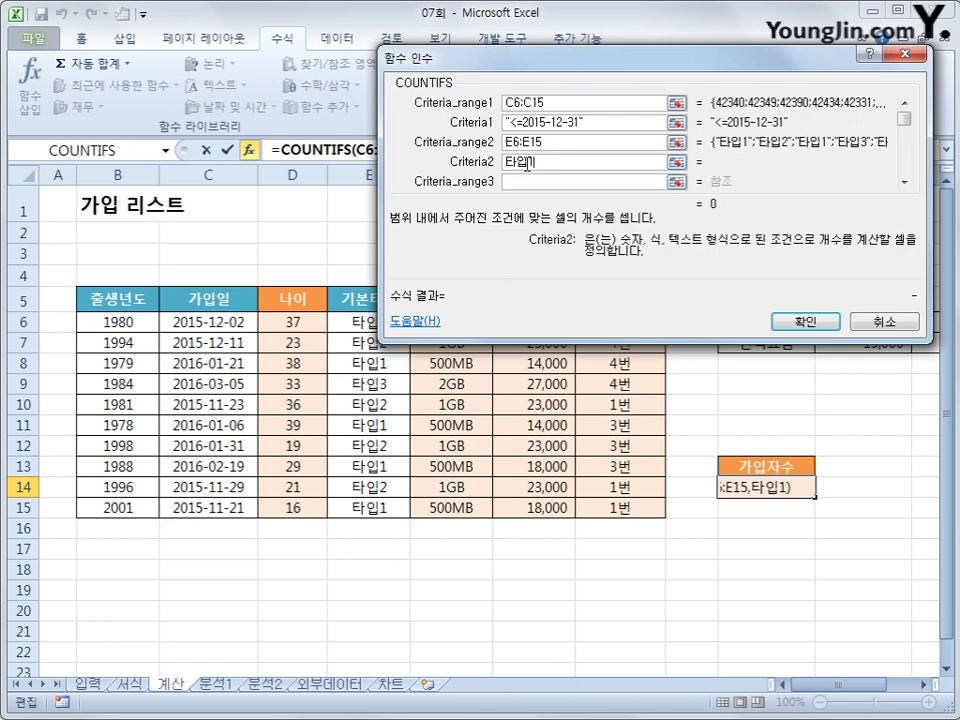
pyautogui.click(805, 321)
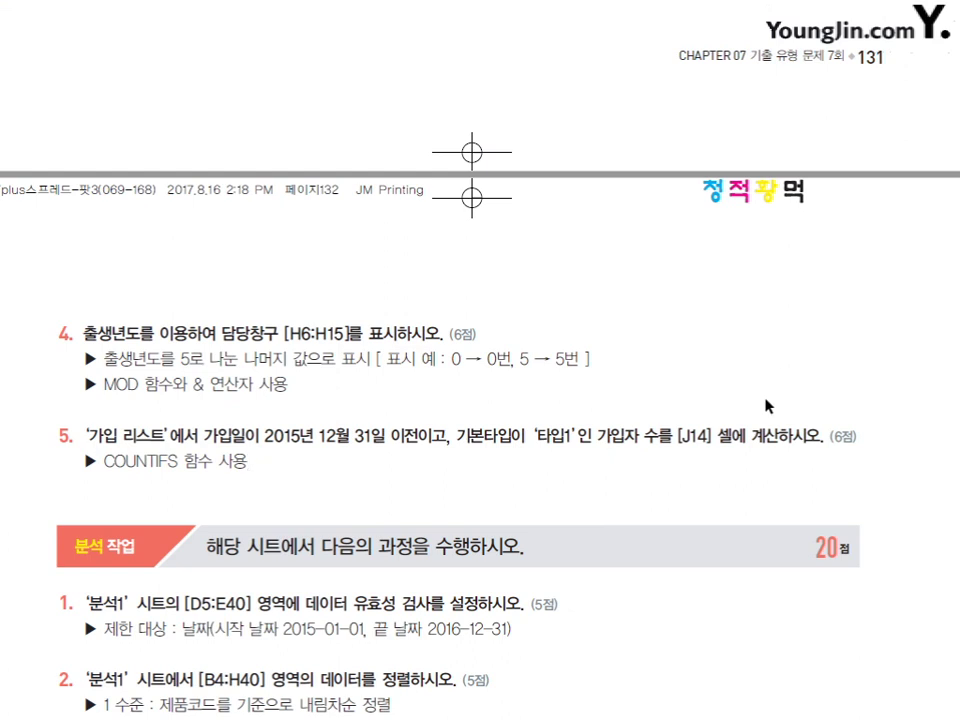
# - Read analysis task 1 in the exam document for the '분석1' data validation range, restriction type and date limits
pyautogui.scroll(-5, 766, 405)
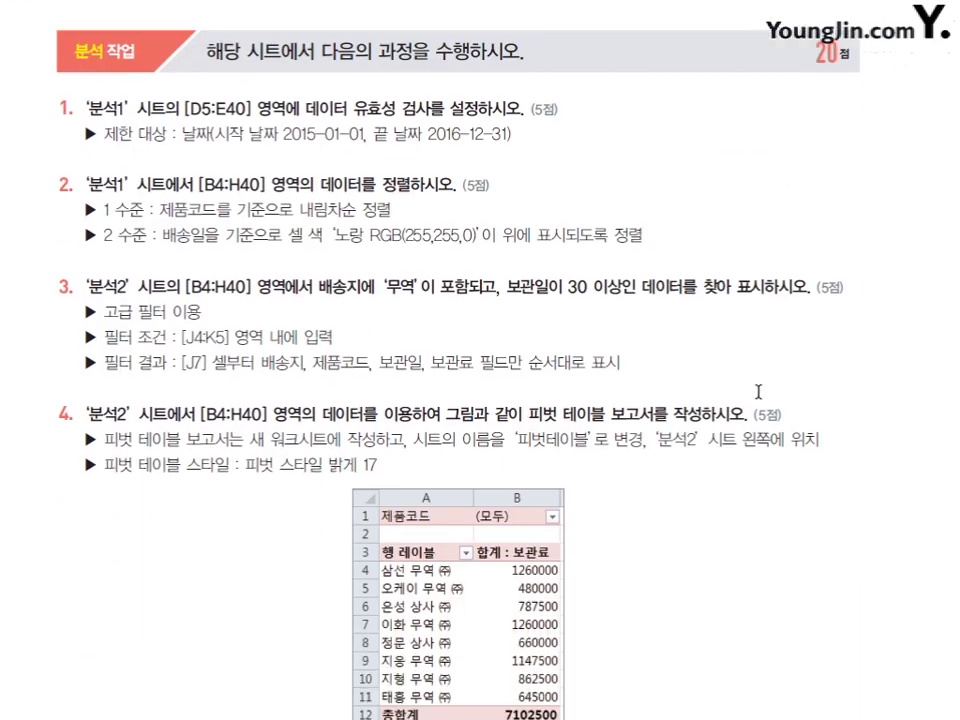
pyautogui.scroll(-1, 758, 391)
pyautogui.scroll(1, 756, 388)
pyautogui.moveTo(348, 107); pyautogui.dragTo(441, 108)
pyautogui.click(347, 160)
pyautogui.moveTo(181, 135); pyautogui.dragTo(497, 133)
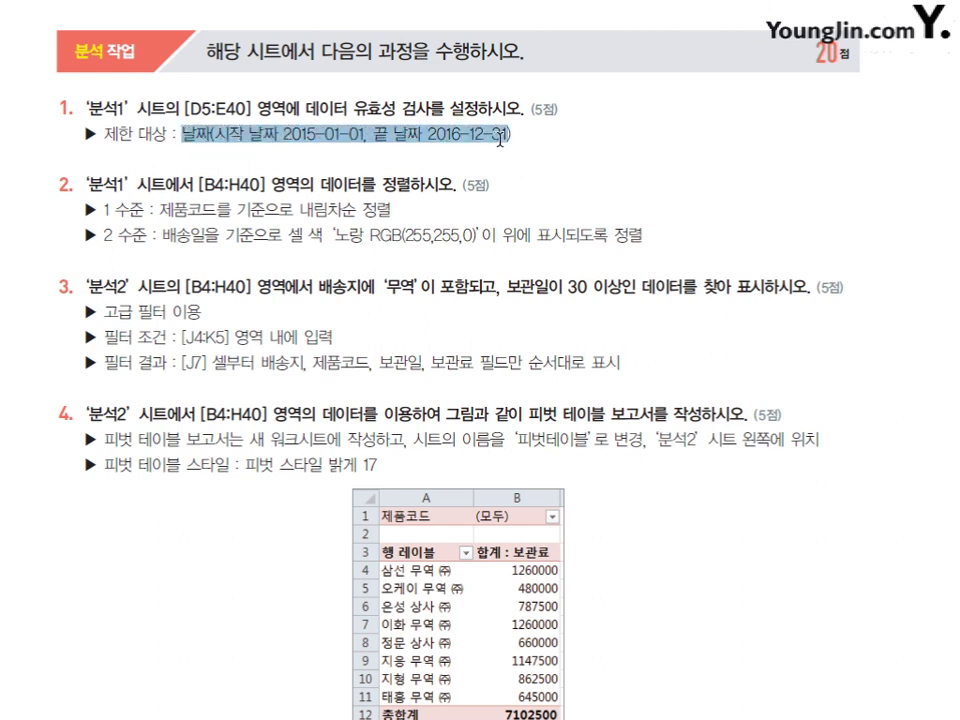
pyautogui.click(558, 162)
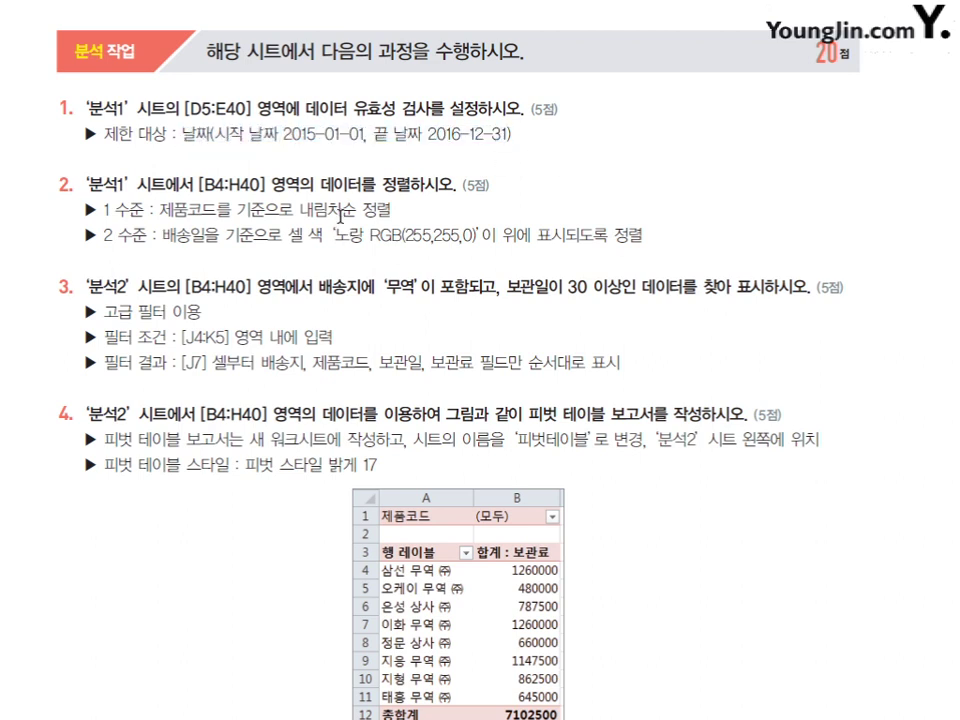
# - Read analysis task 2 for the '분석1' sort range and the criteria of both sort levels
pyautogui.moveTo(320, 184); pyautogui.dragTo(454, 184)
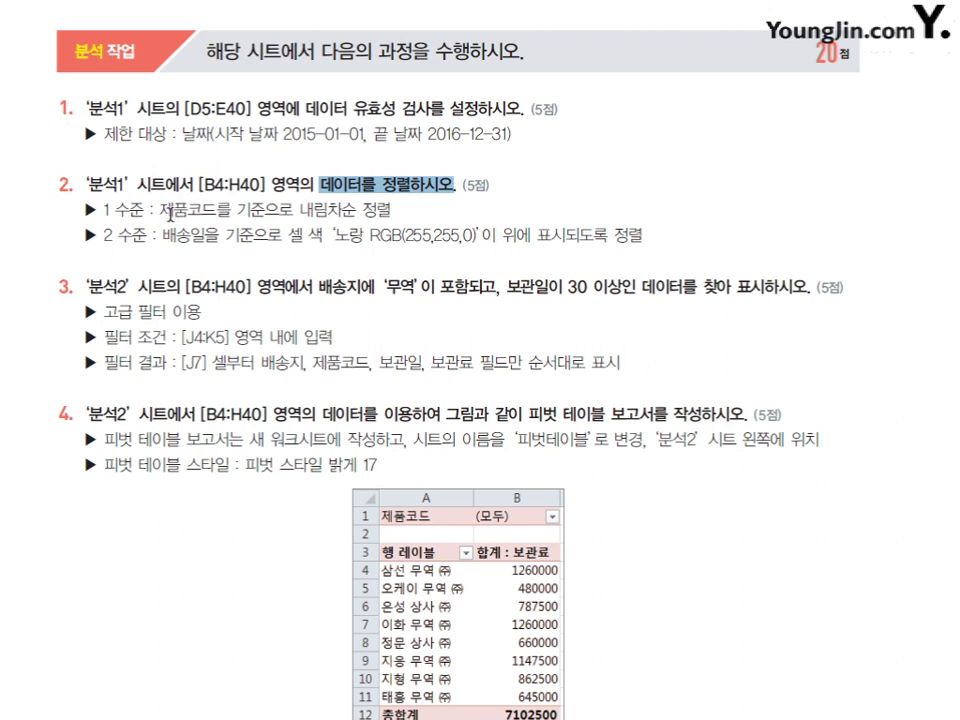
pyautogui.moveTo(158, 210); pyautogui.dragTo(227, 210)
pyautogui.moveTo(297, 210); pyautogui.dragTo(388, 210)
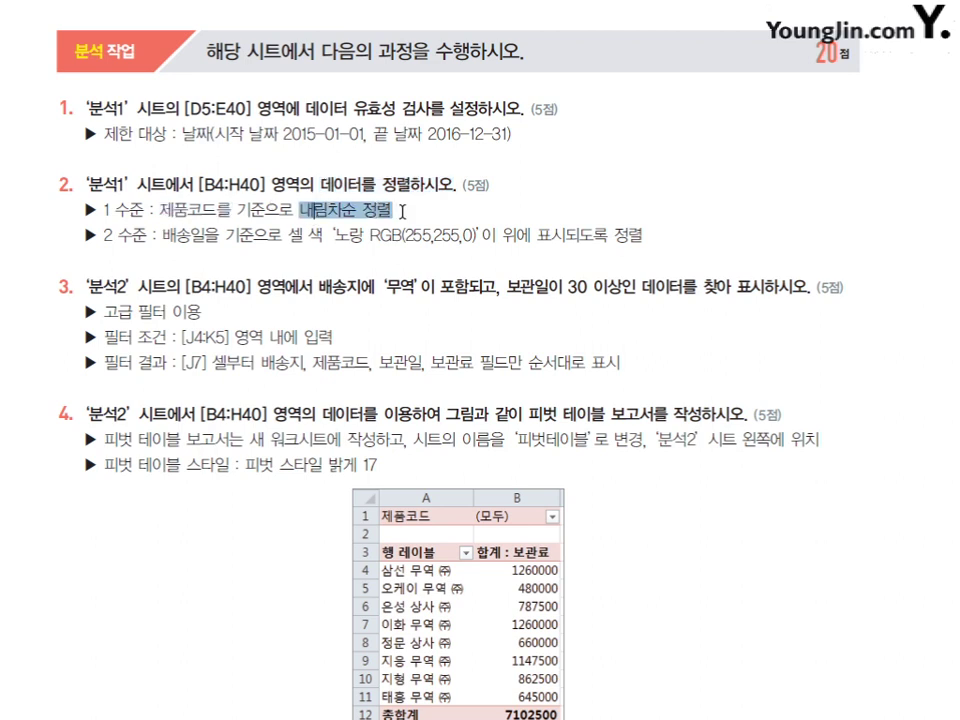
pyautogui.click(417, 212)
pyautogui.moveTo(288, 236); pyautogui.dragTo(592, 238)
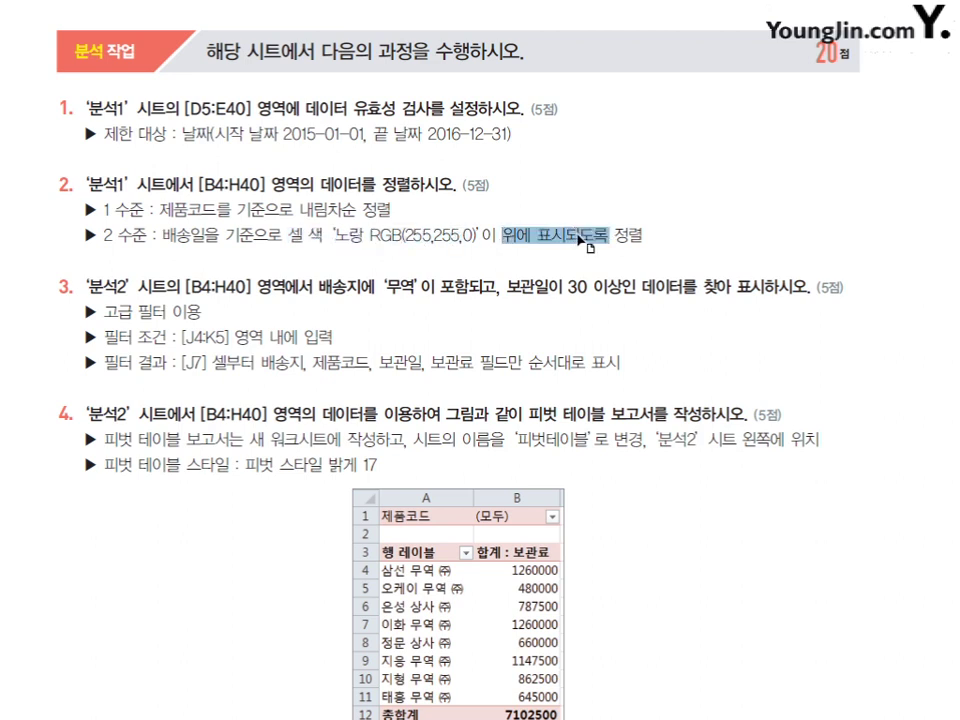
pyautogui.click(580, 255)
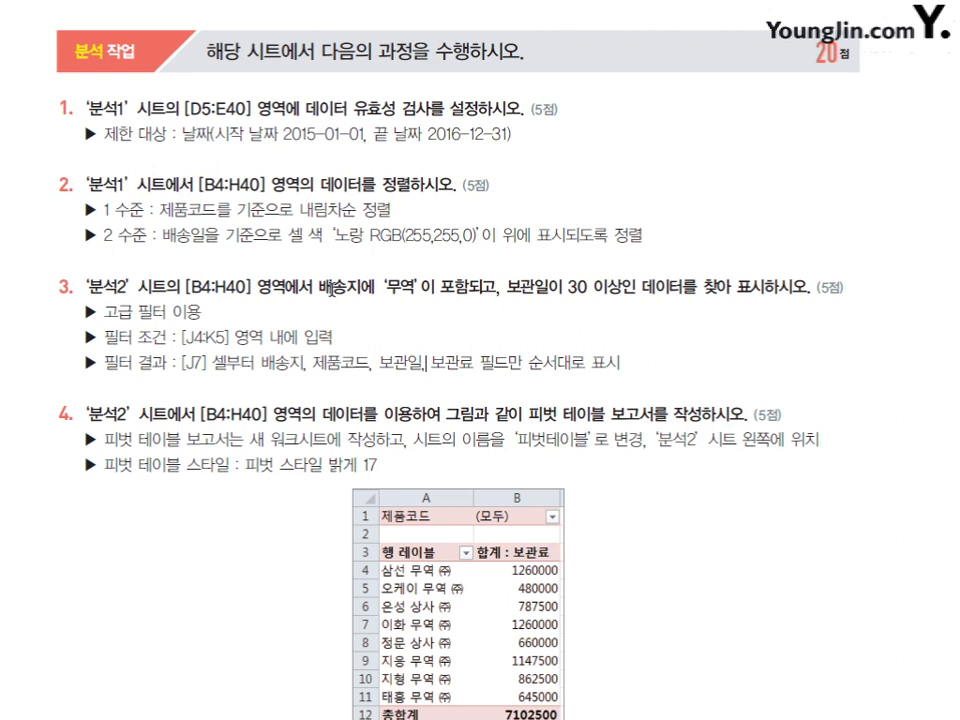
# - Read analysis task 3 for the '분석2' advanced filter conditions, criteria range, output cell and result fields
pyautogui.moveTo(330, 287); pyautogui.dragTo(630, 292)
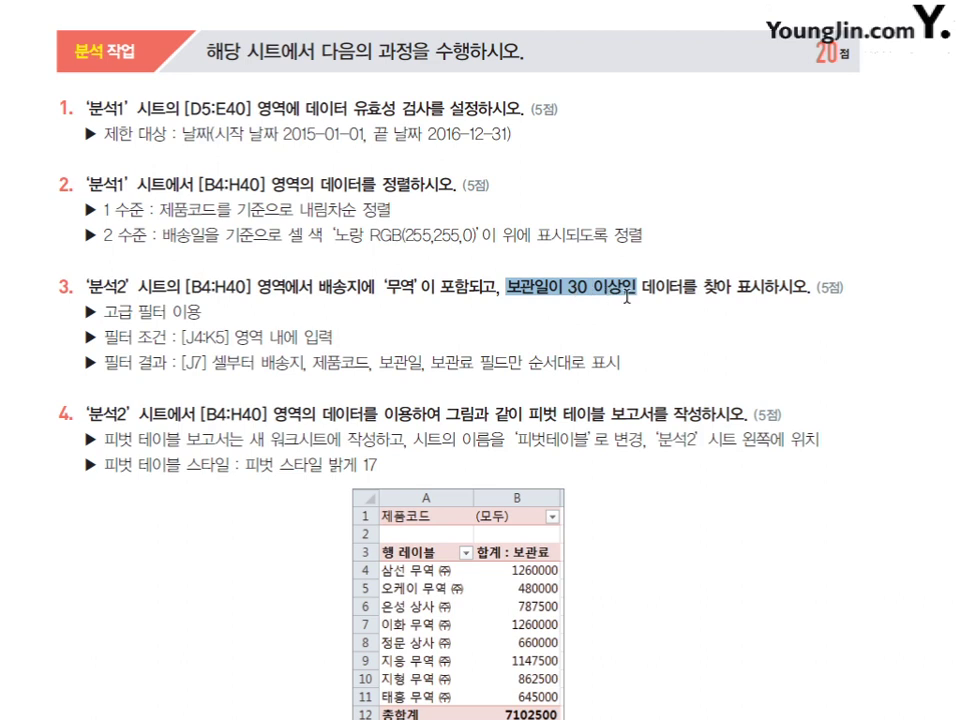
pyautogui.click(636, 342)
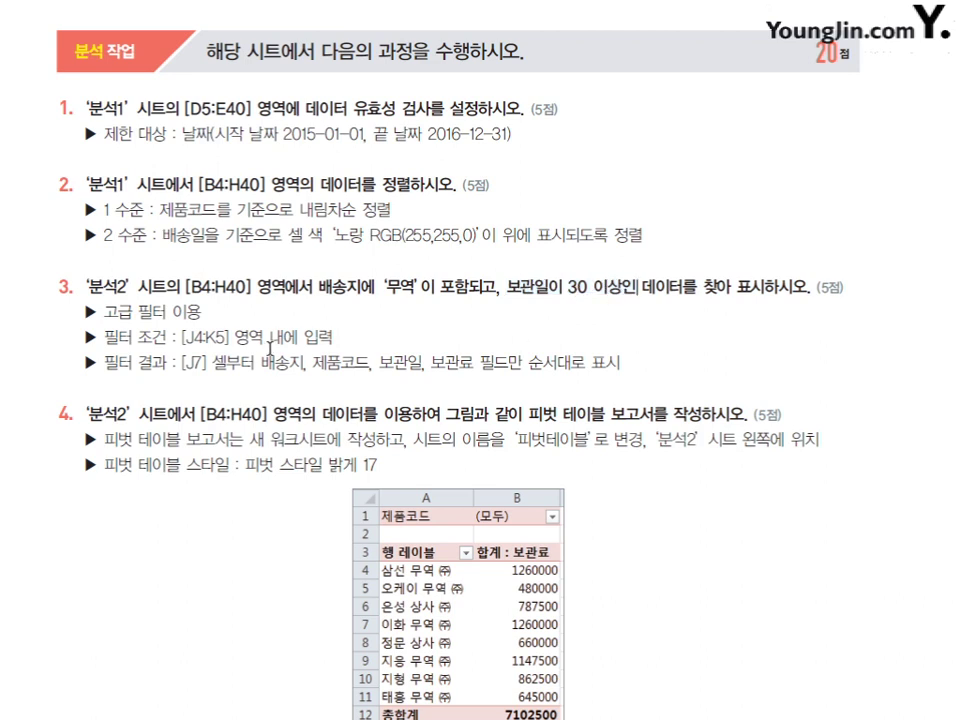
pyautogui.moveTo(181, 340); pyautogui.dragTo(228, 341)
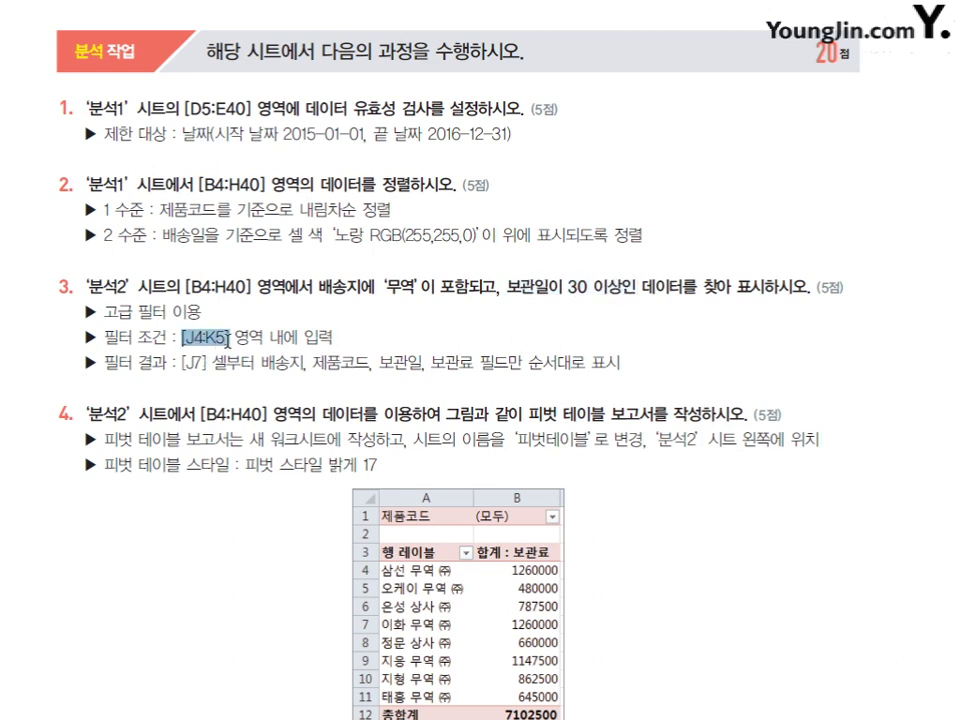
pyautogui.click(228, 341)
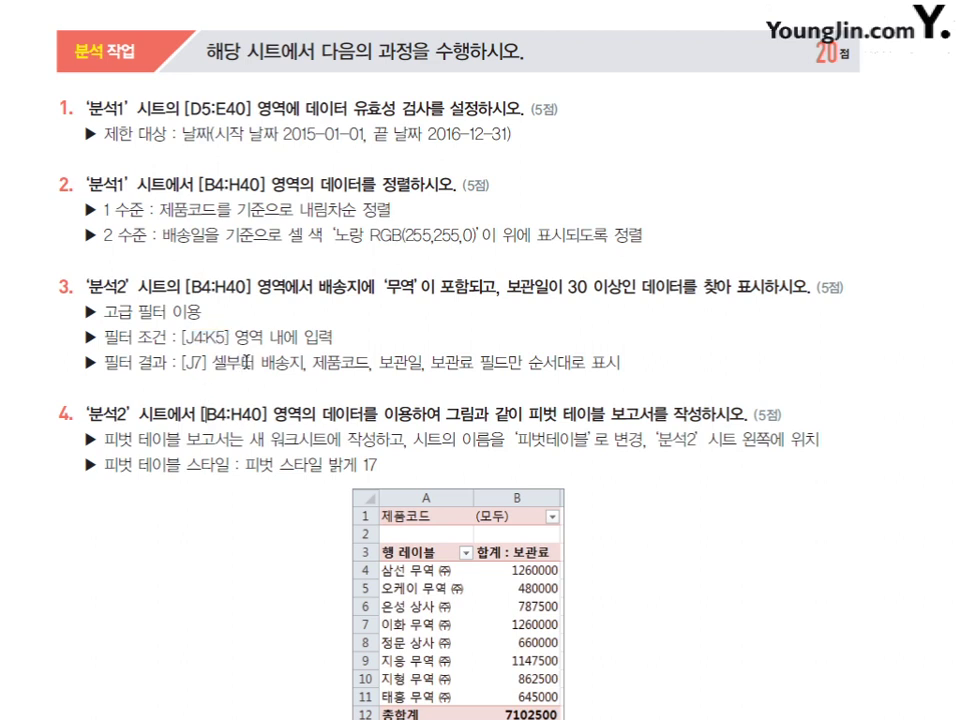
pyautogui.moveTo(259, 364); pyautogui.dragTo(465, 364)
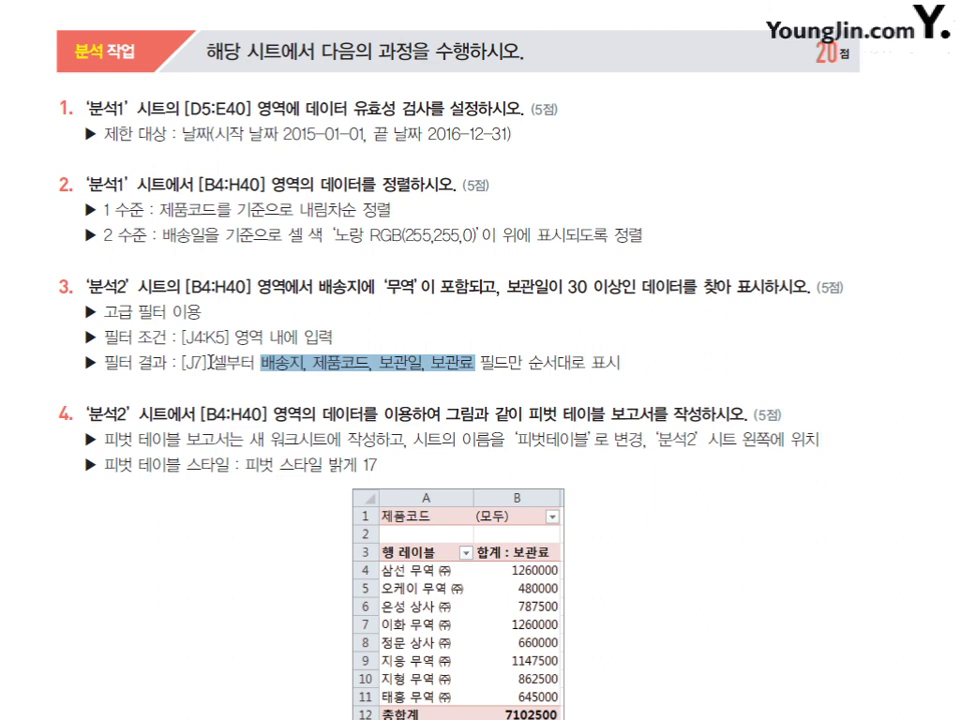
pyautogui.moveTo(211, 364); pyautogui.dragTo(184, 364)
pyautogui.click(199, 396)
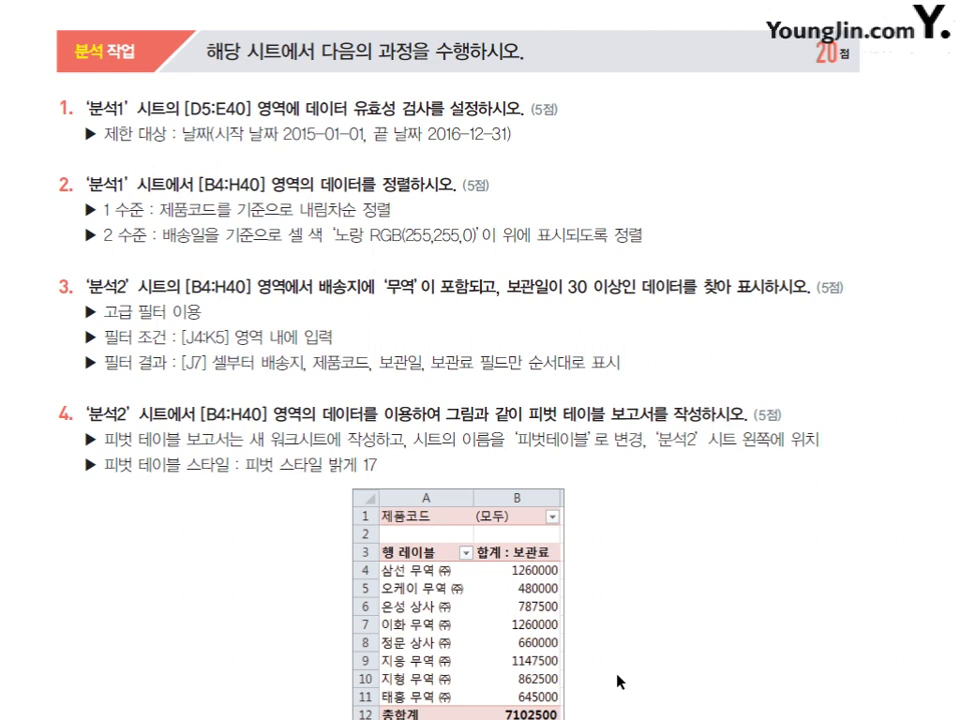
# - Read analysis task 4 for the pivot table's worksheet, sheet name, position and style requirements
pyautogui.moveTo(248, 439); pyautogui.dragTo(580, 441)
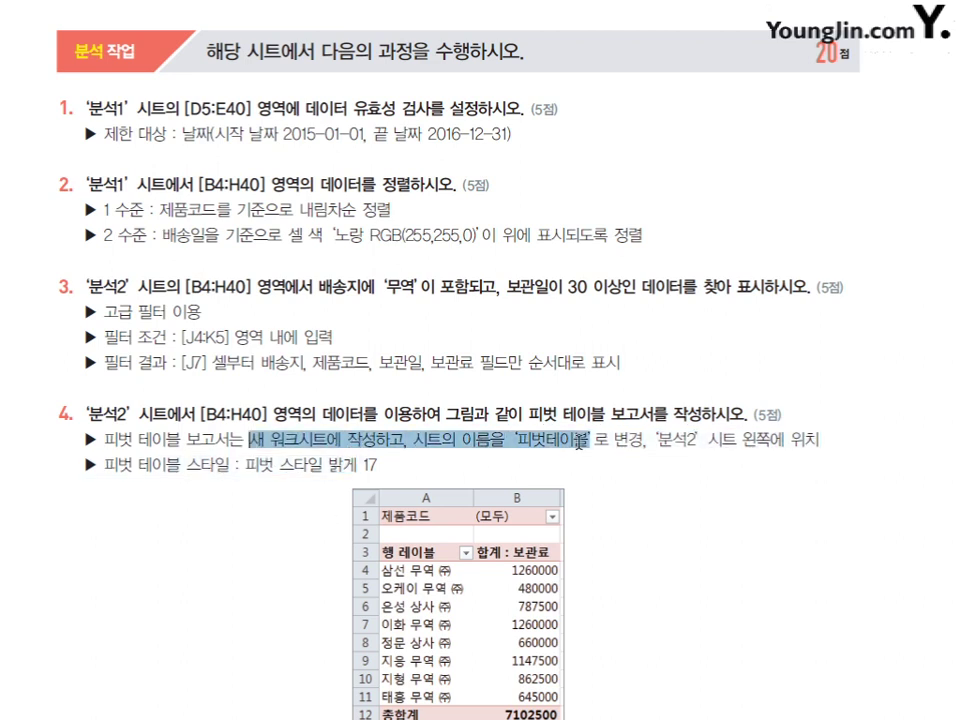
pyautogui.click(663, 446)
pyautogui.moveTo(660, 442); pyautogui.dragTo(821, 441)
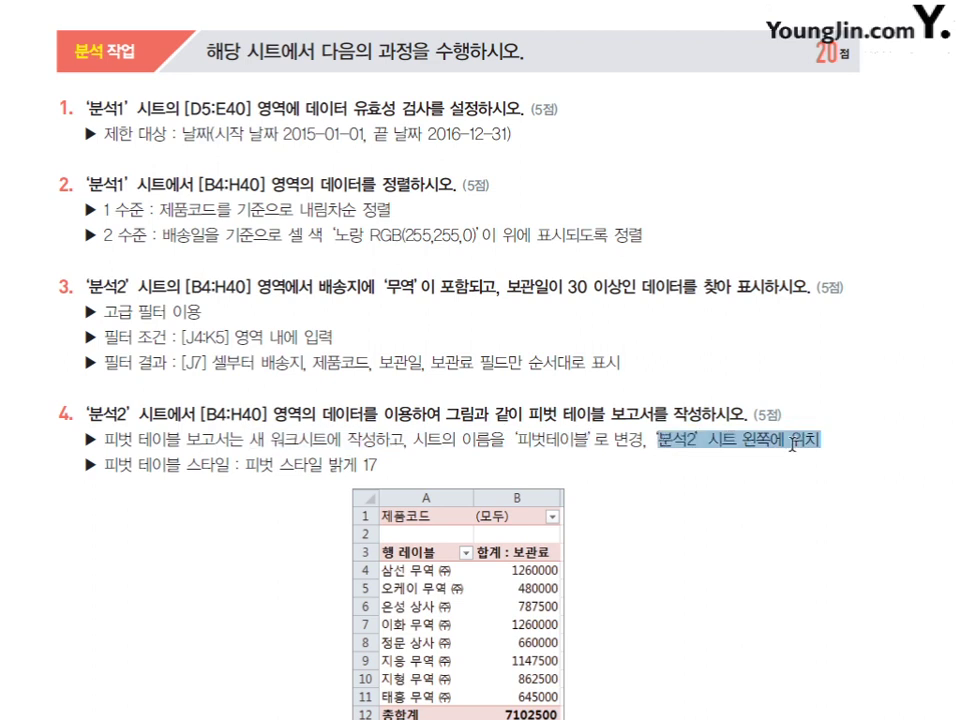
pyautogui.click(752, 525)
pyautogui.moveTo(282, 467); pyautogui.dragTo(379, 467)
pyautogui.click(690, 568)
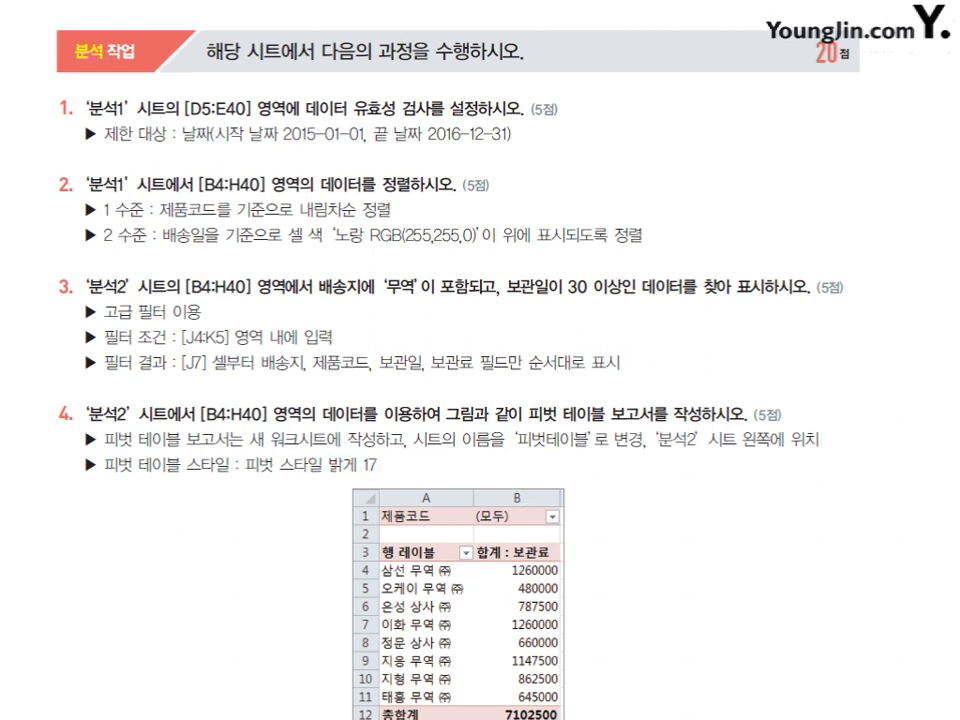
# - Switch to the Excel workbook 07회 and set up data validation on D5:D40 of sheet 분석1, restricting entries to dates (날짜)
pyautogui.hotkey('alt', 'Tab')
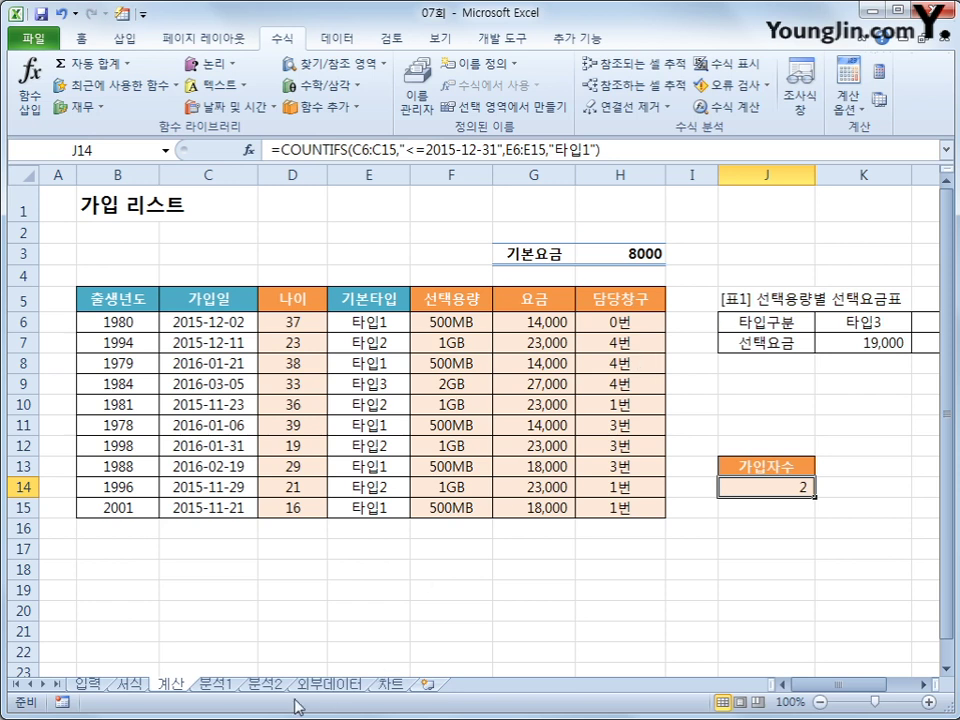
pyautogui.click(212, 684)
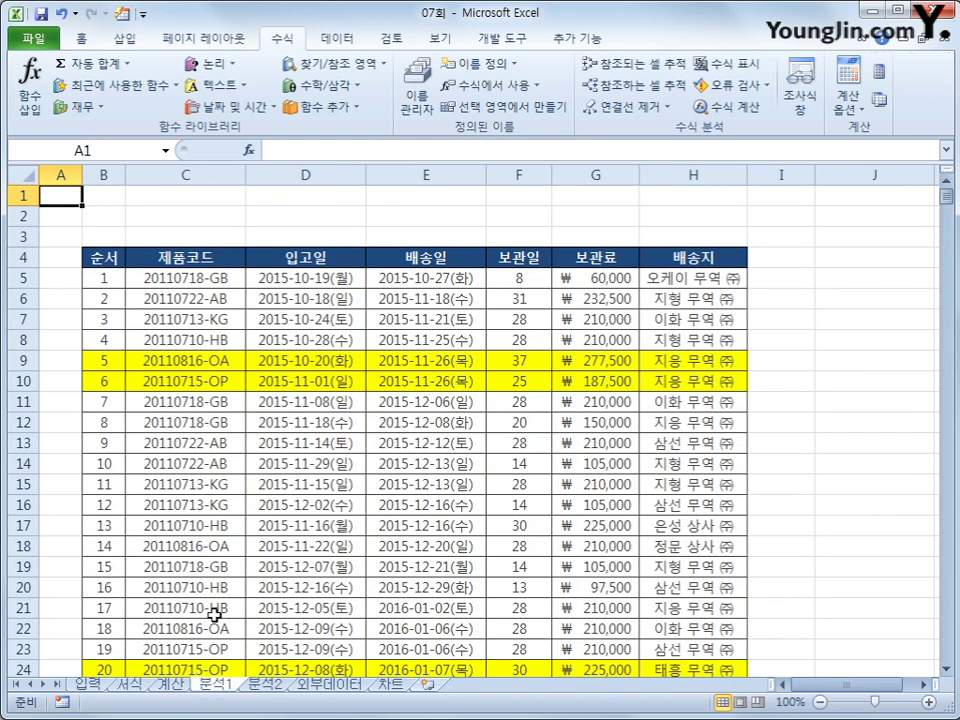
pyautogui.moveTo(265, 278); pyautogui.dragTo(341, 632)
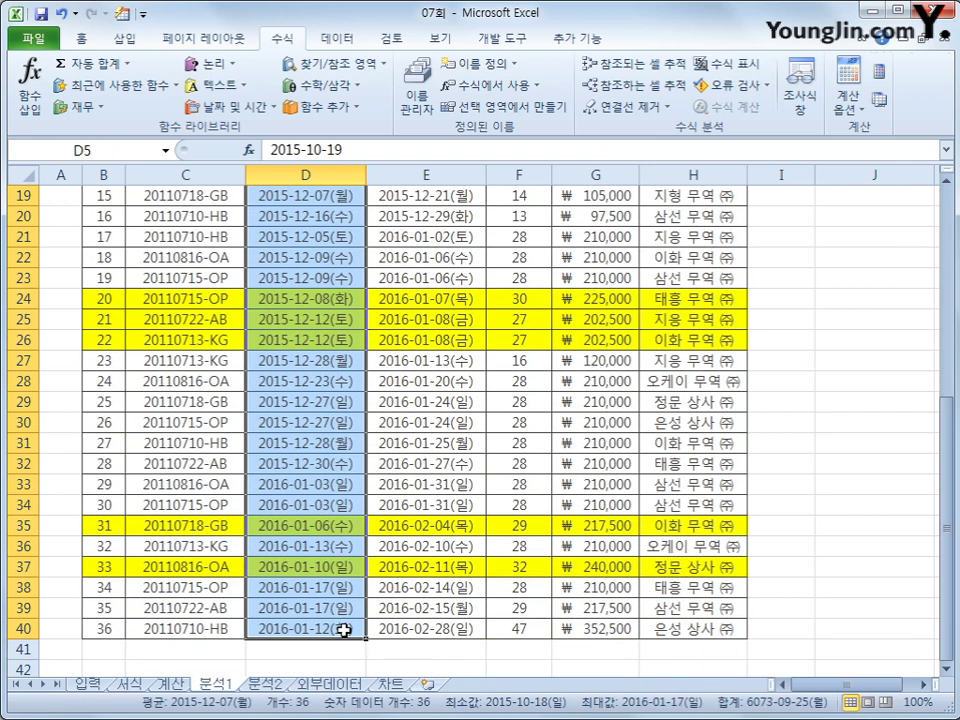
pyautogui.click(337, 38)
pyautogui.click(688, 108)
pyautogui.click(720, 127)
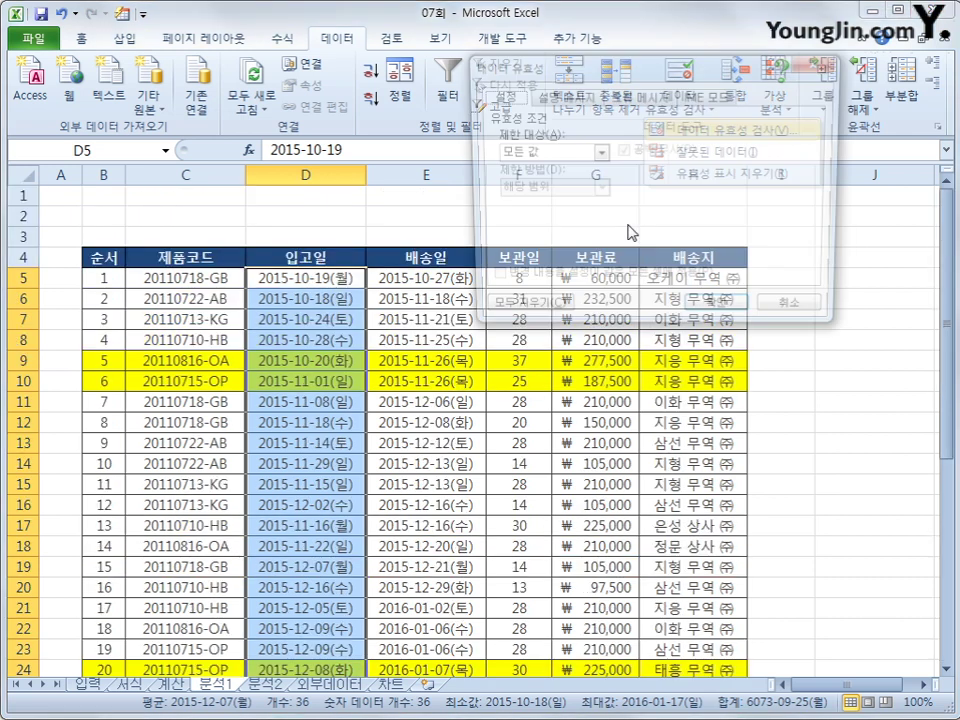
pyautogui.click(598, 153)
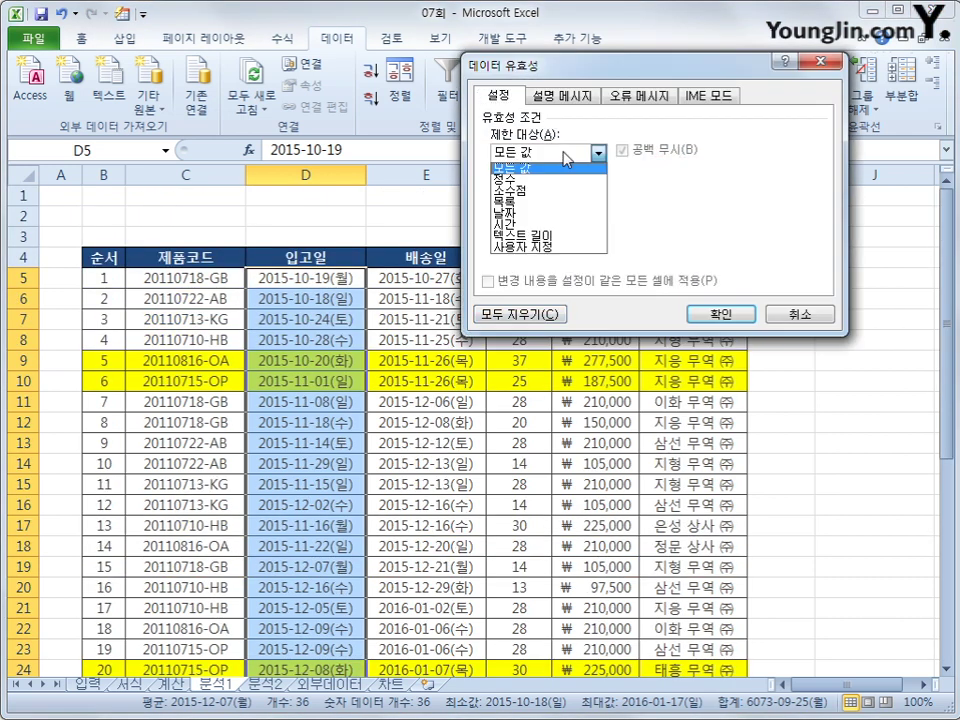
pyautogui.click(548, 214)
# - Set the validation's start date to 2015-01-01 and end date to 2016-12-31, and apply the rule
pyautogui.click(540, 225)
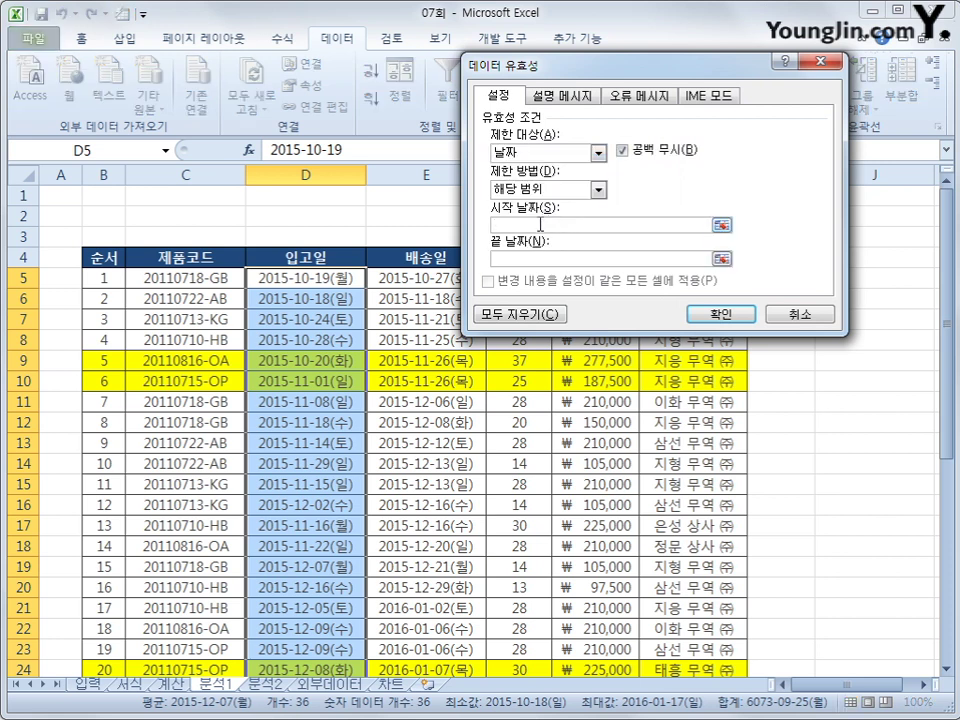
pyautogui.write('2015')
pyautogui.press('Tab')
pyautogui.write('20')
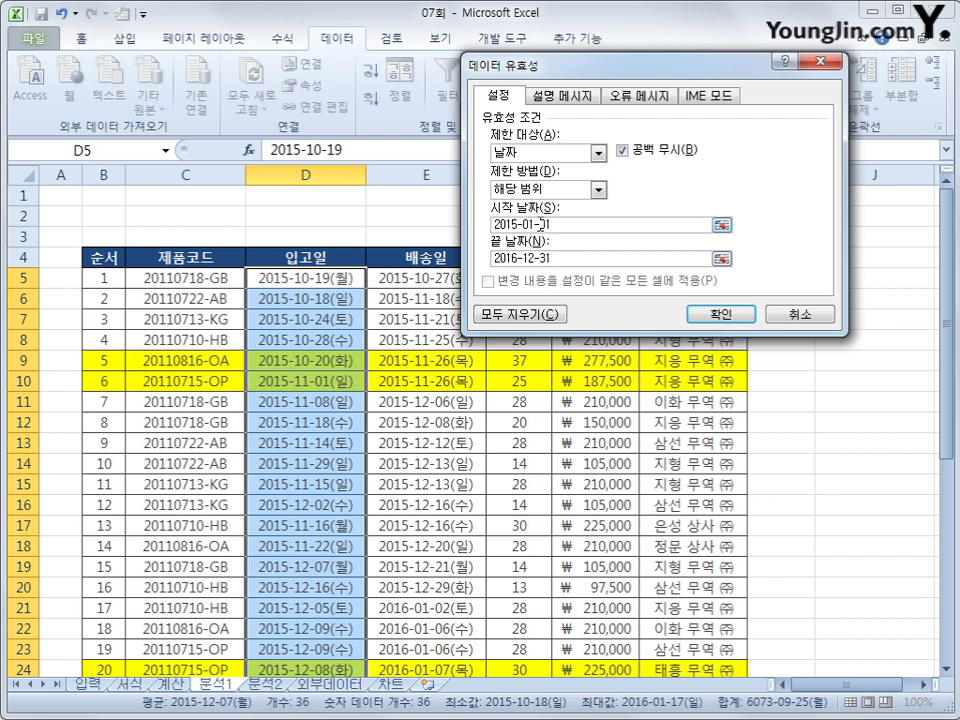
pyautogui.click(718, 313)
# - Try to enter 2017-5-3 in D5 to test the date validation, and discard the entry
pyautogui.click(346, 281)
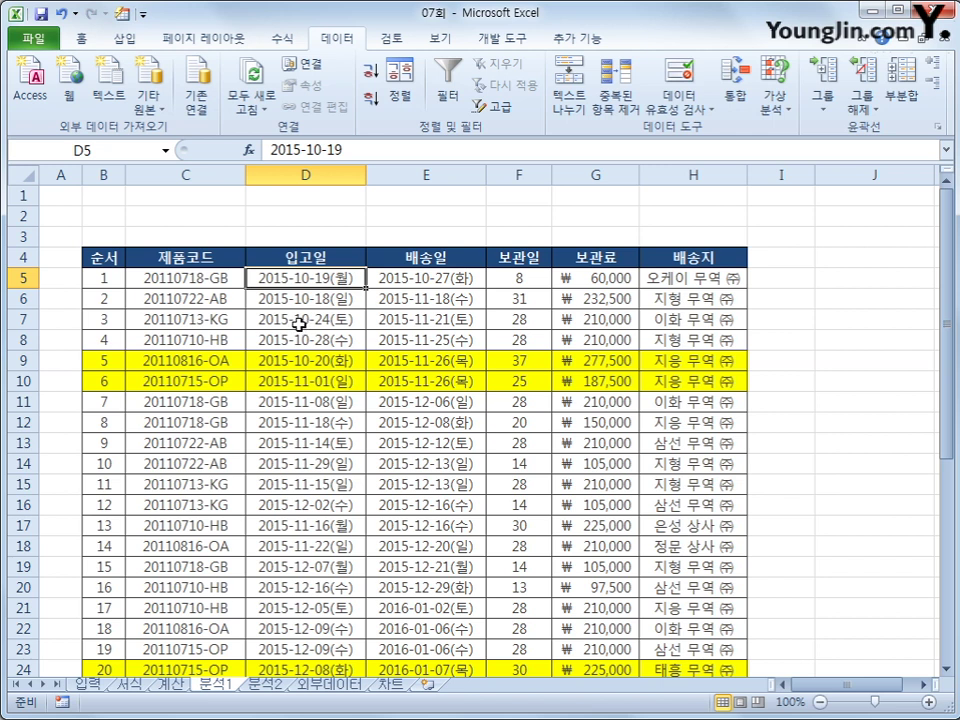
pyautogui.write('2017')
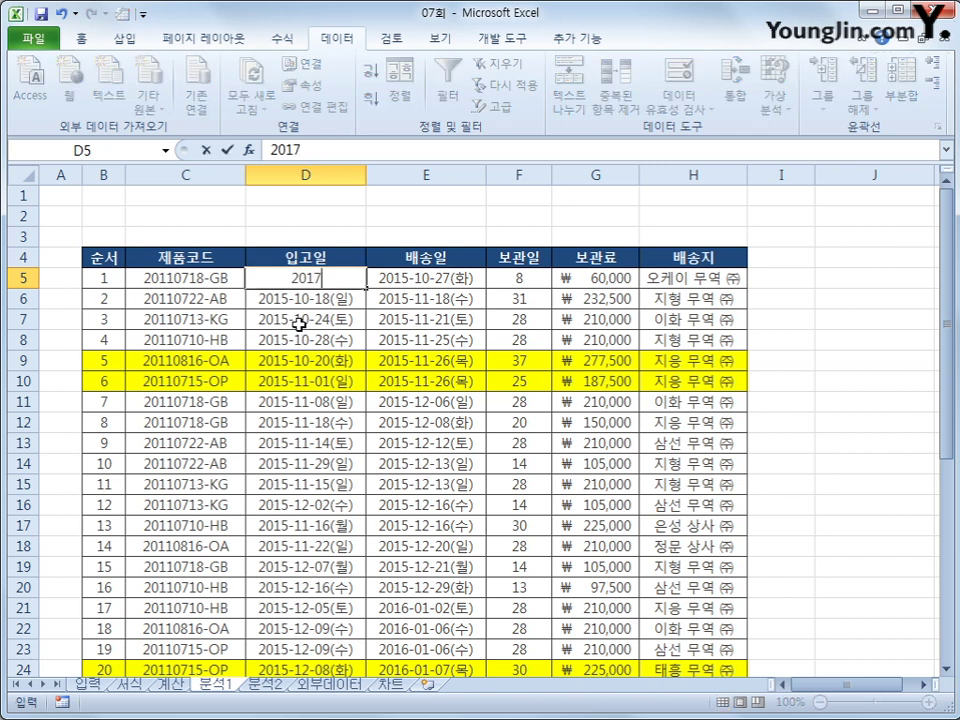
pyautogui.write('-5-3')
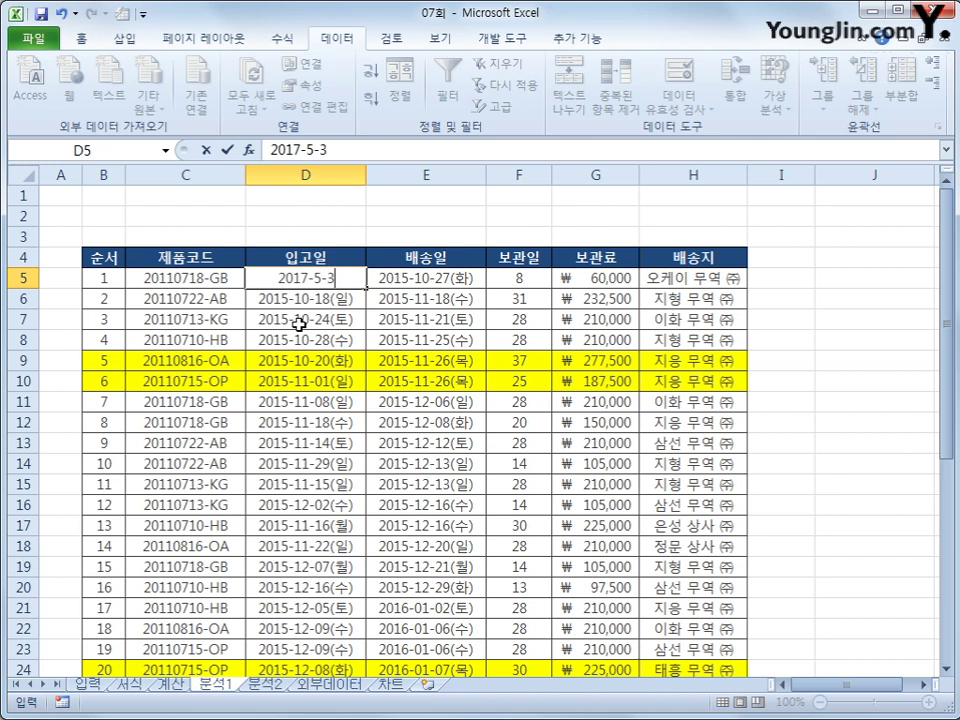
pyautogui.press('Return')
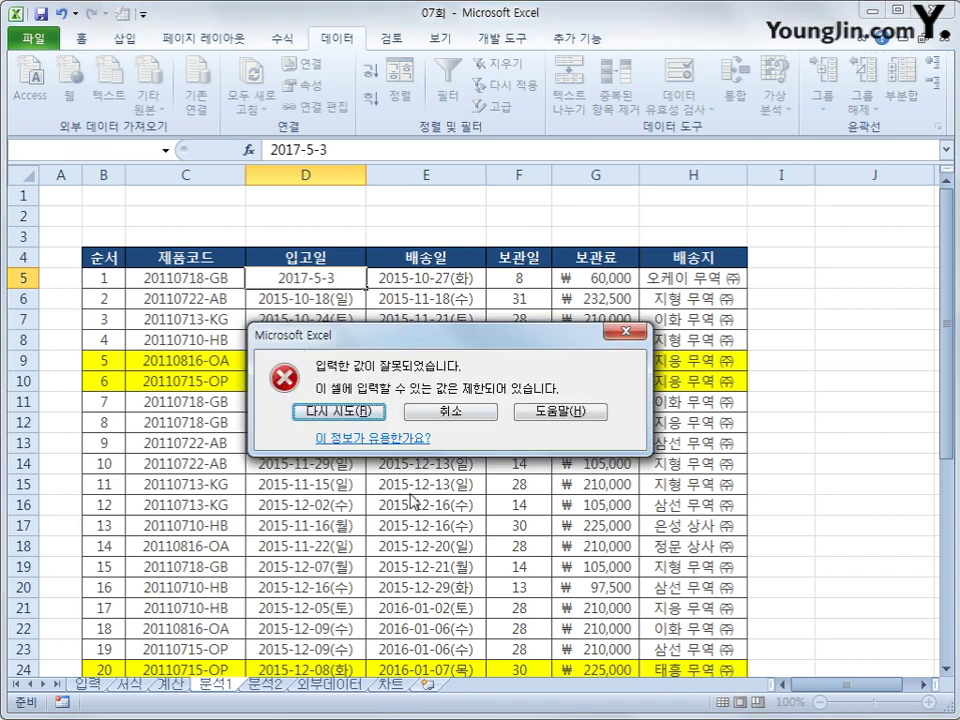
pyautogui.click(451, 412)
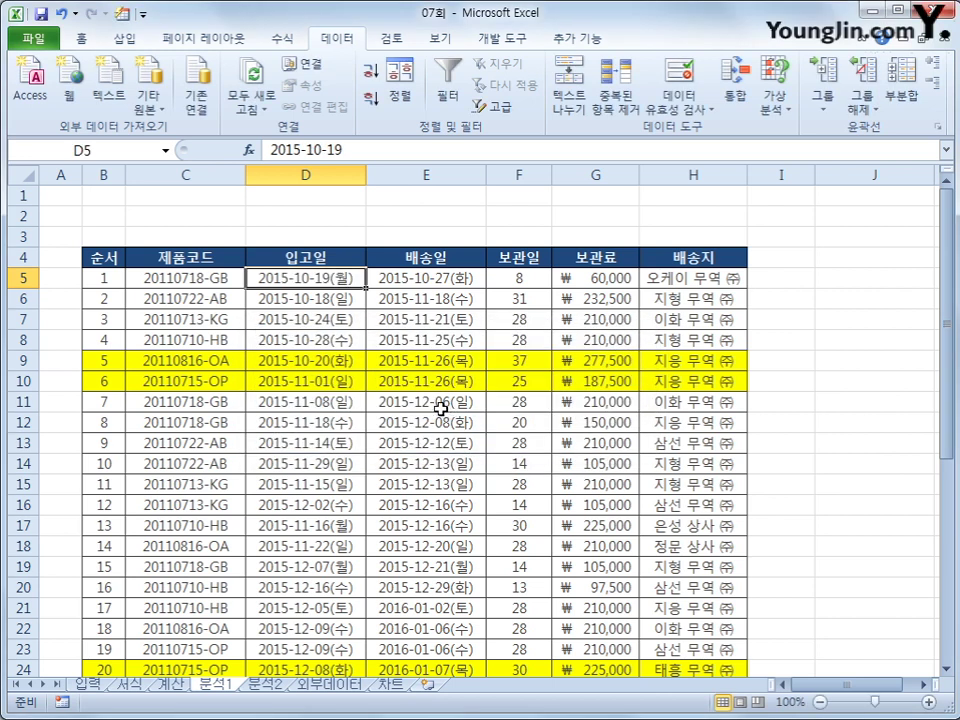
# - Start a custom sort of B4:H40 on 분석1 with 제품코드 in descending order (내림차순) as the first level
pyautogui.moveTo(110, 257); pyautogui.dragTo(647, 615)
pyautogui.scroll(4, 647, 615)
pyautogui.scroll(2, 647, 615)
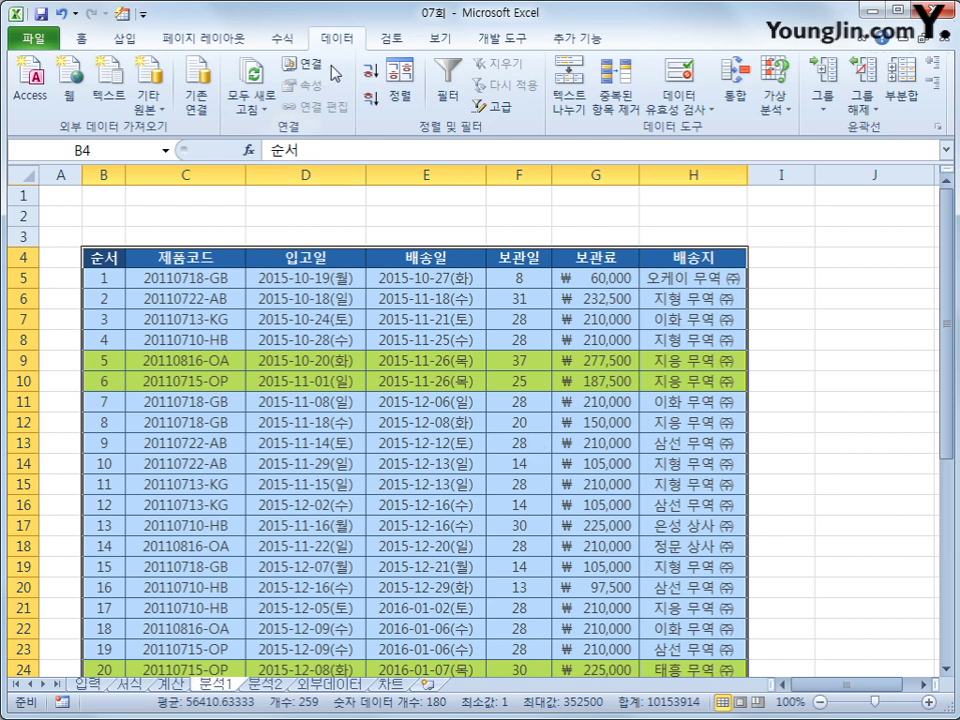
pyautogui.click(399, 96)
pyautogui.moveTo(478, 96); pyautogui.dragTo(385, 108)
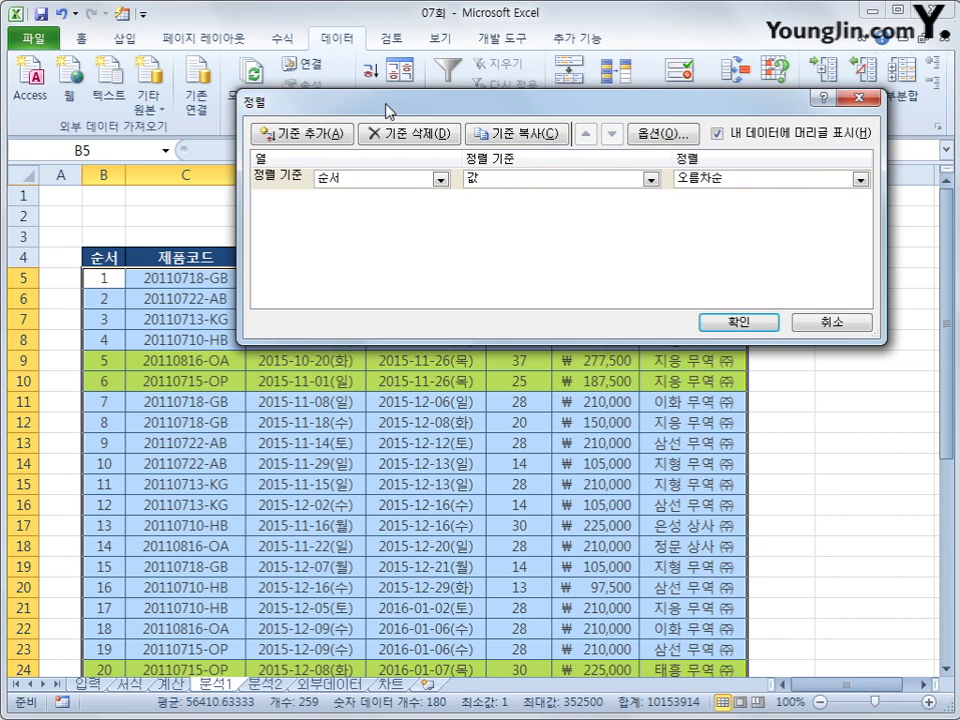
pyautogui.click(439, 180)
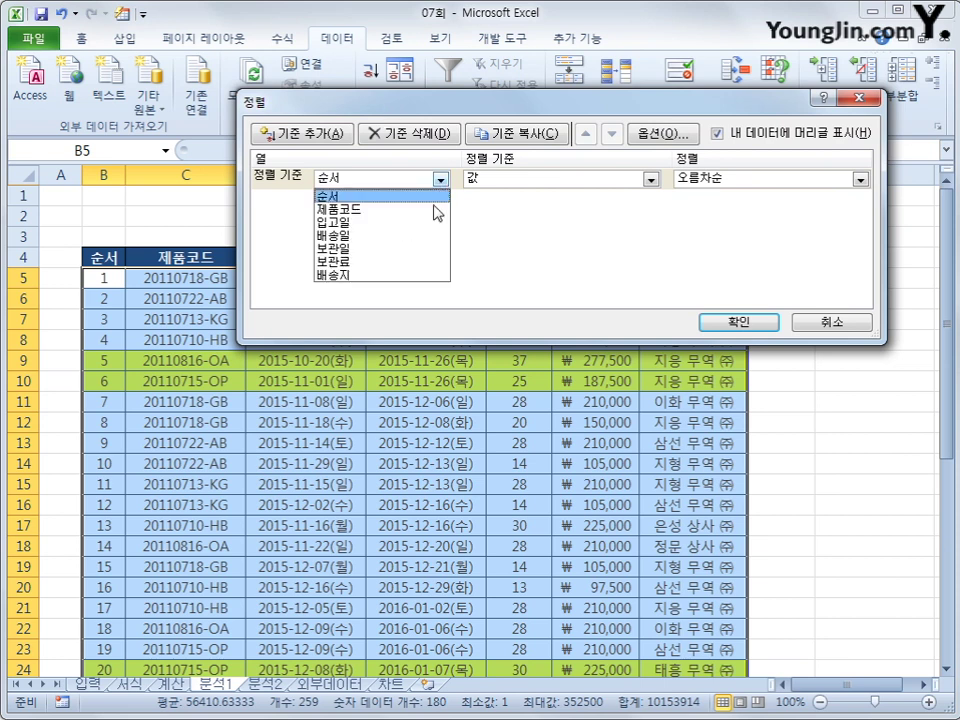
pyautogui.click(720, 180)
pyautogui.click(720, 209)
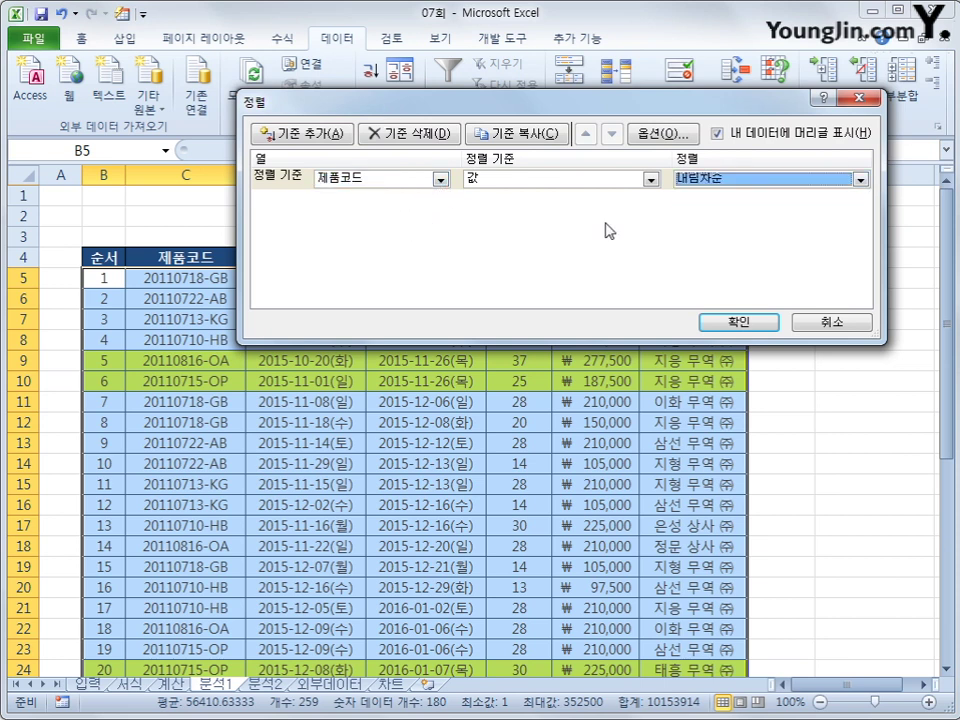
# - Add a second sort level for 배송일 by cell color (셀 색) with yellow on top (위에 표시), and apply the sort
pyautogui.click(340, 142)
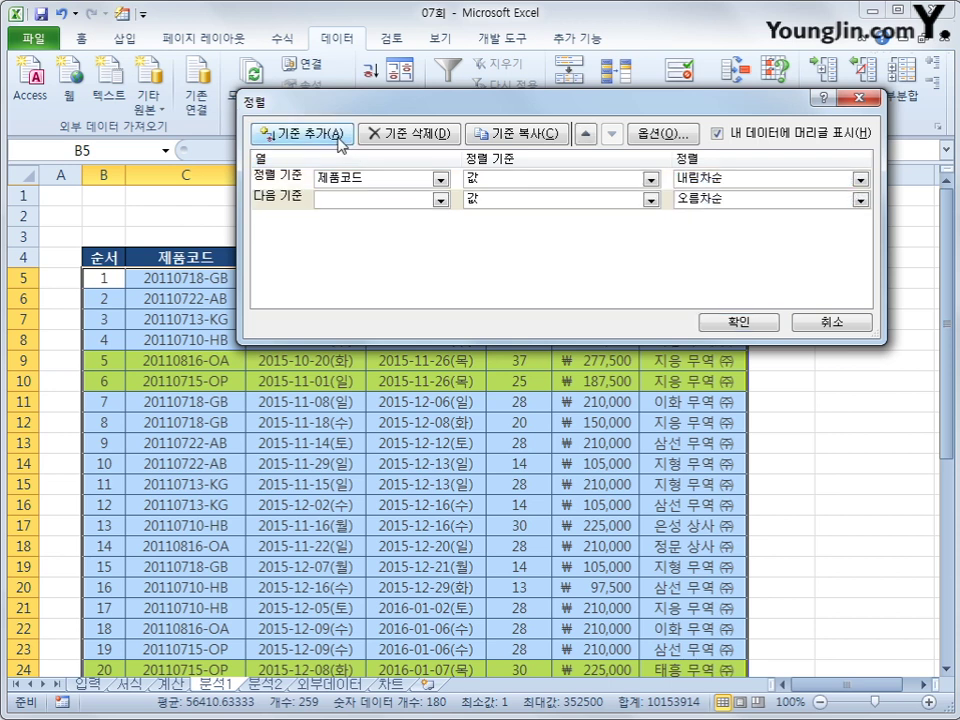
pyautogui.click(440, 199)
pyautogui.click(405, 260)
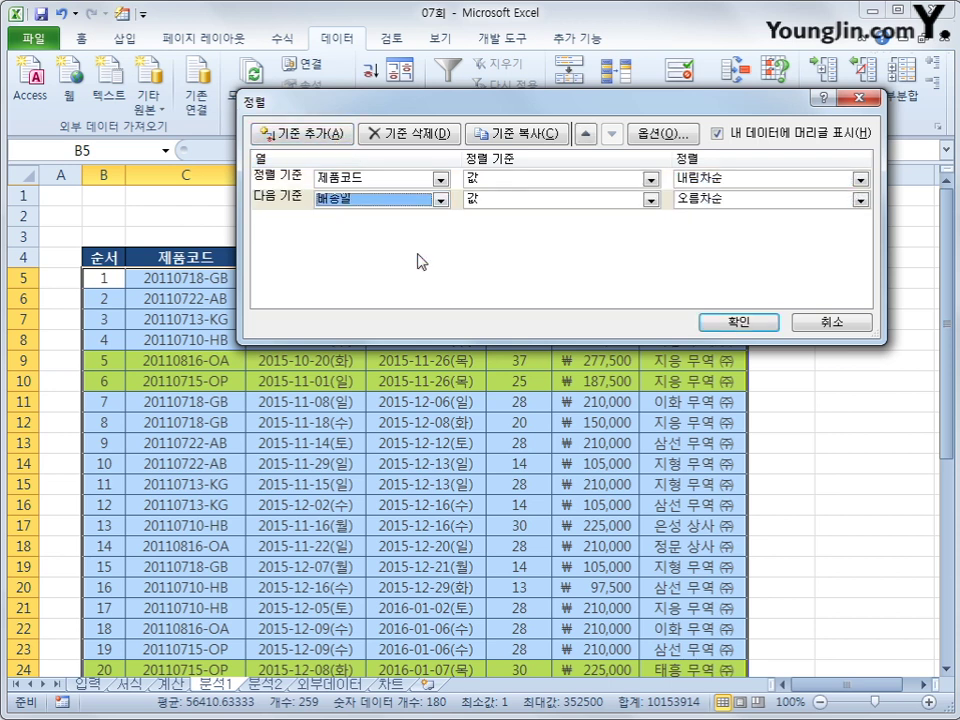
pyautogui.click(651, 200)
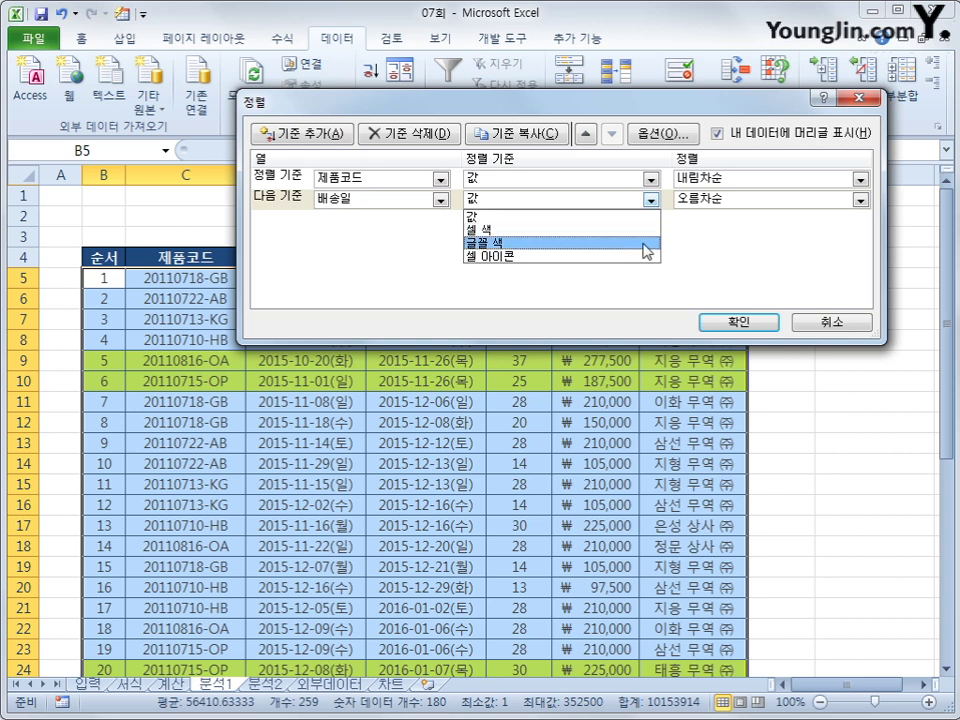
pyautogui.click(645, 230)
pyautogui.click(740, 201)
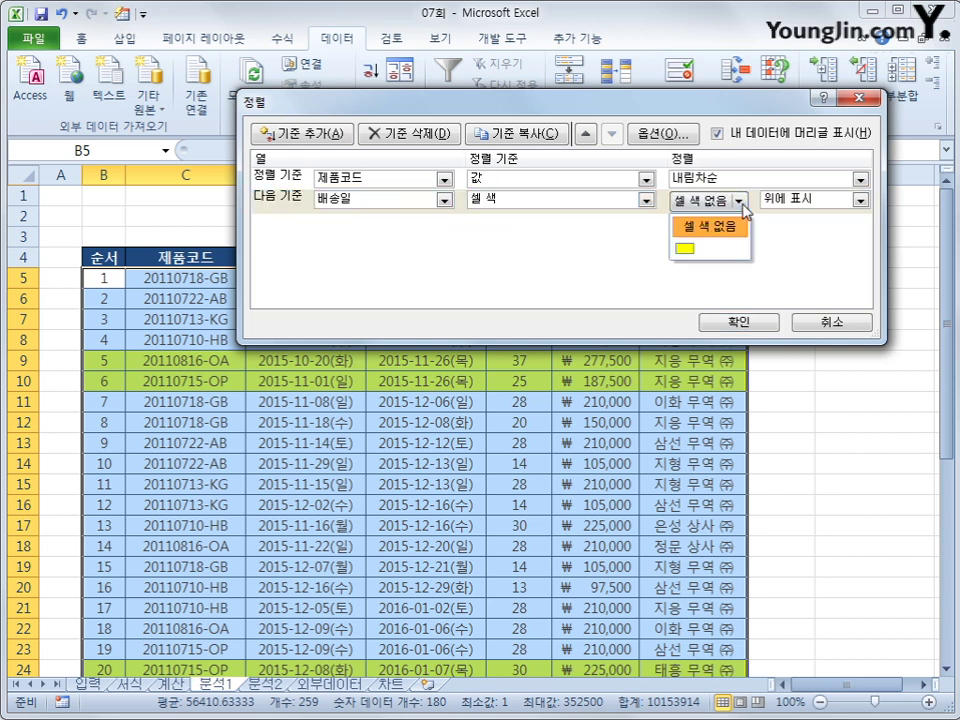
pyautogui.click(697, 258)
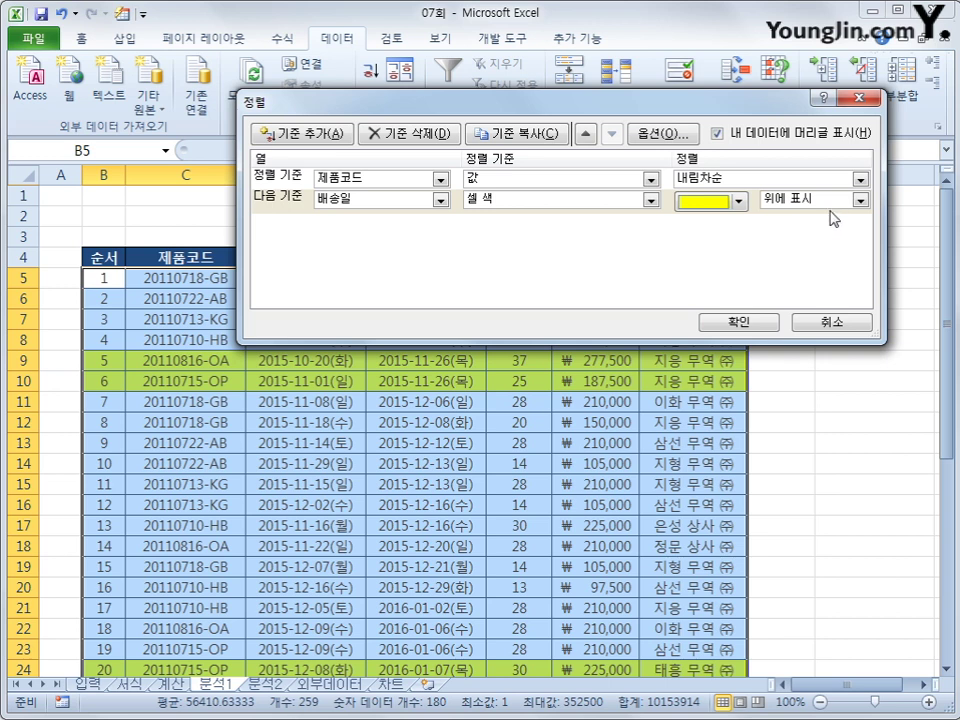
pyautogui.click(737, 321)
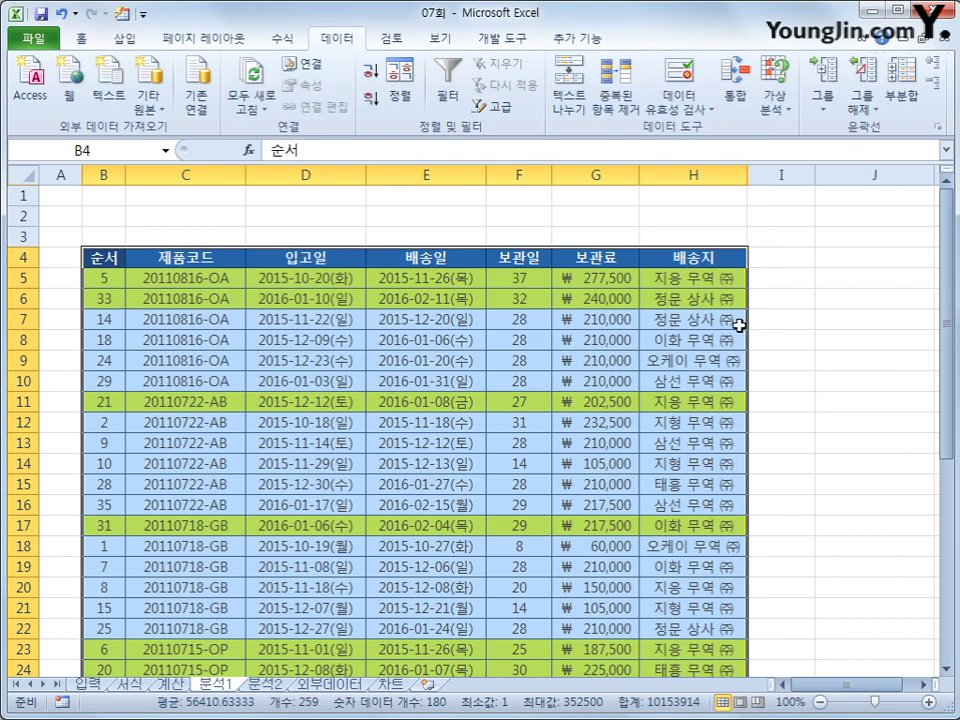
# - On sheet 분석2, copy the 배송지 header from H4 to J4 for the filter criteria
pyautogui.click(265, 684)
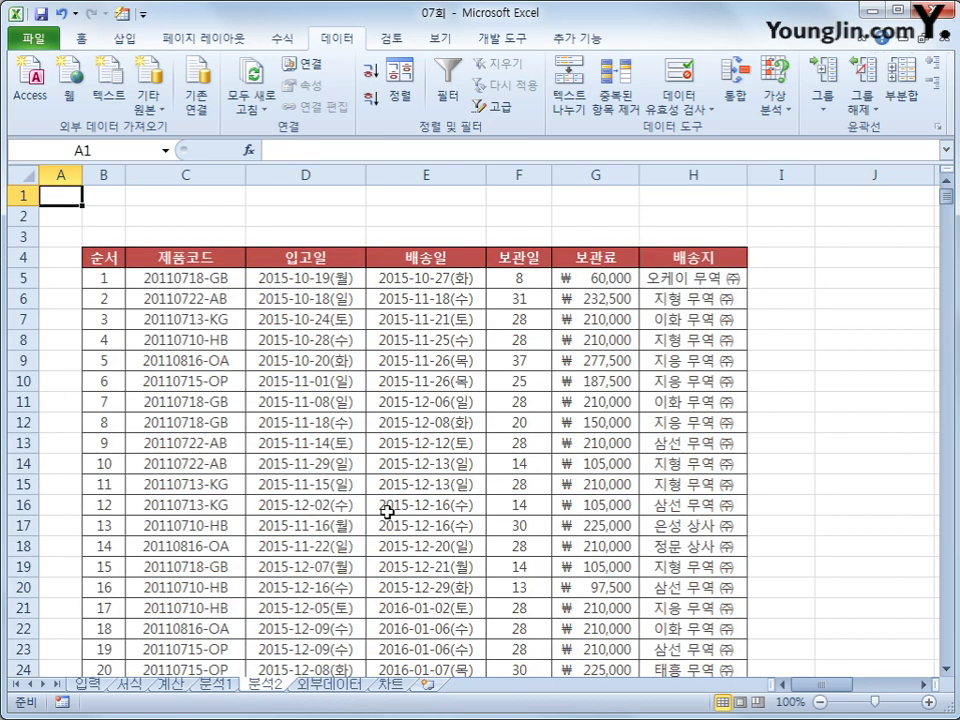
pyautogui.click(835, 259)
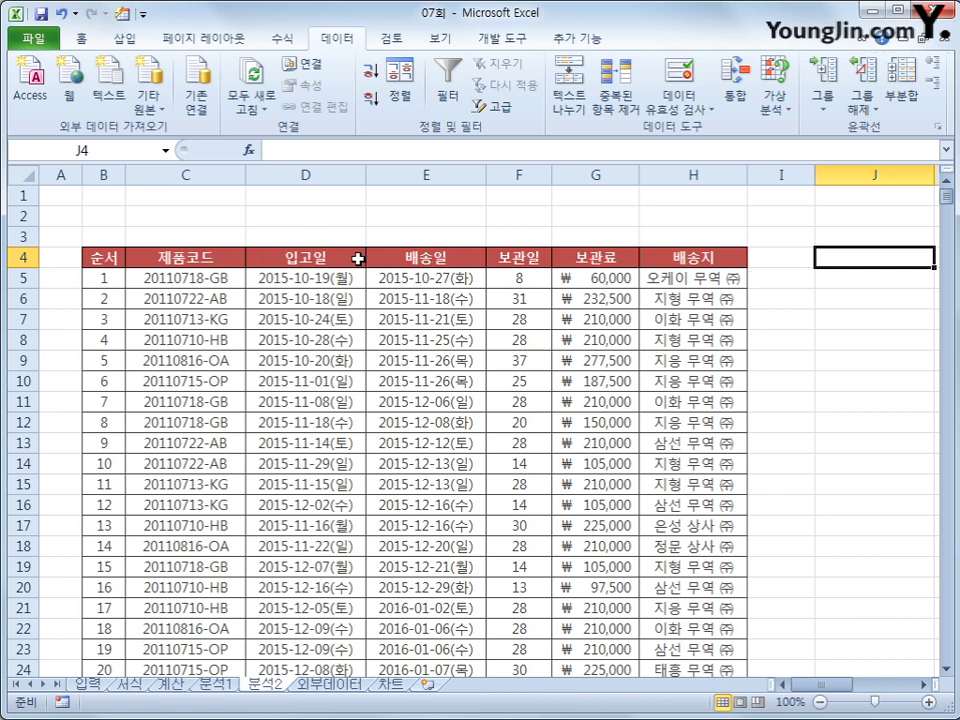
pyautogui.click(679, 263)
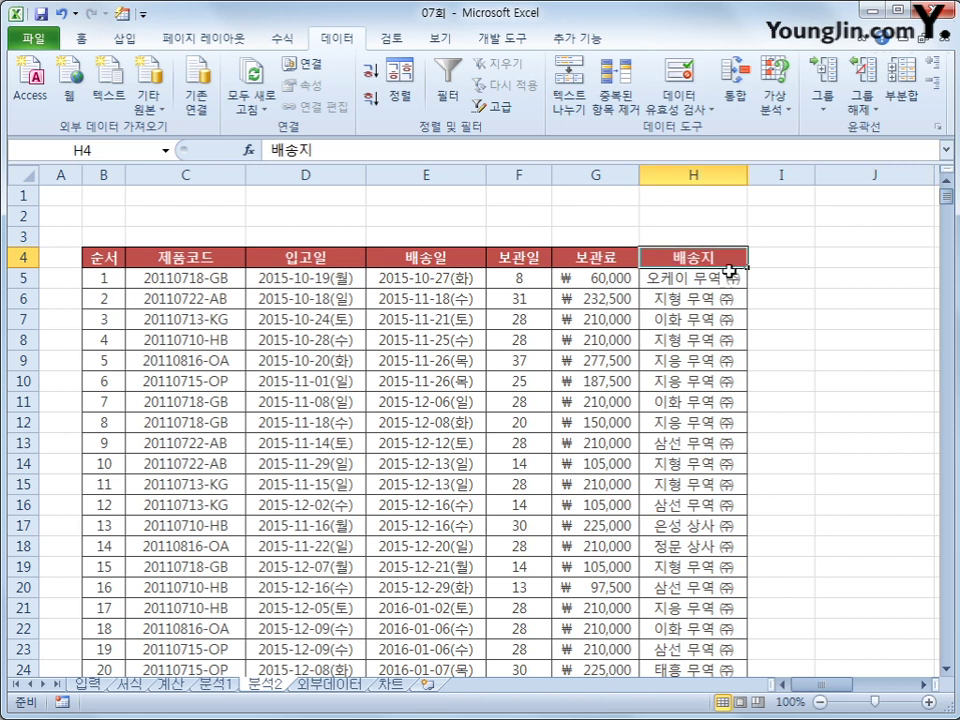
pyautogui.hotkey('ctrl', 'c')
pyautogui.click(863, 260)
pyautogui.hotkey('ctrl', 'v')
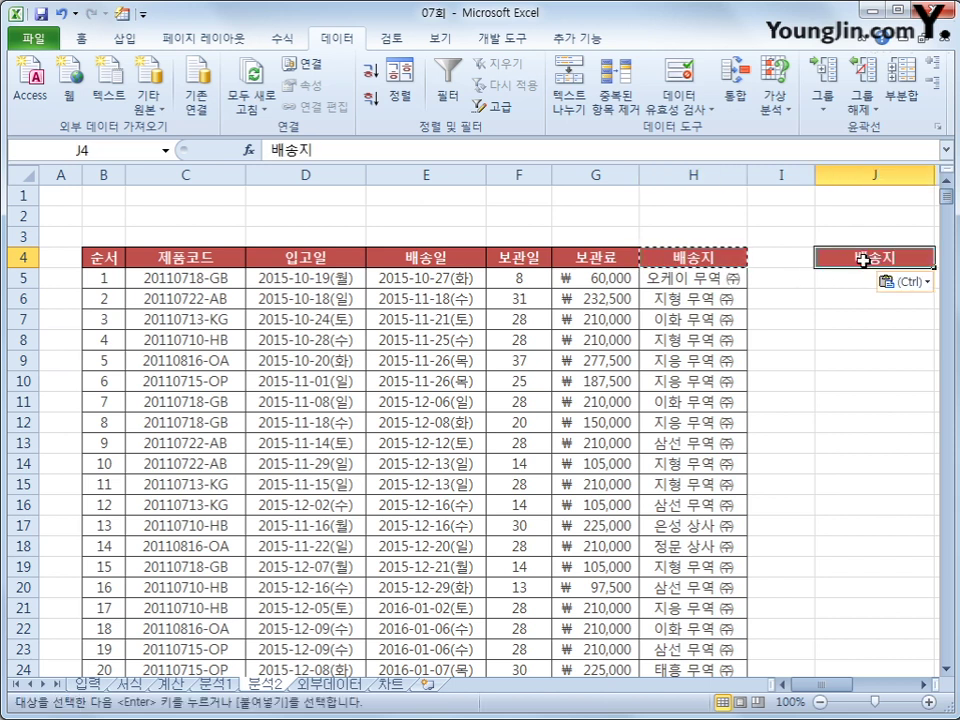
# - Copy the 보관일 header from F4 to K4 as the second filter criteria heading
pyautogui.click(527, 259)
pyautogui.hotkey('ctrl', 'c')
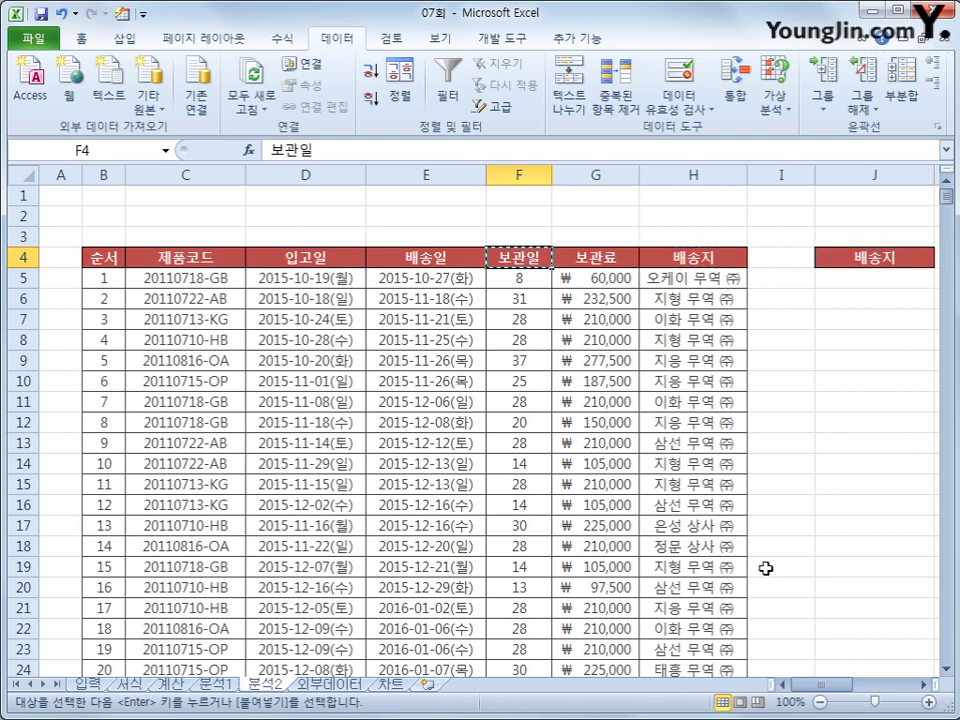
pyautogui.hscroll(1, 905, 457)
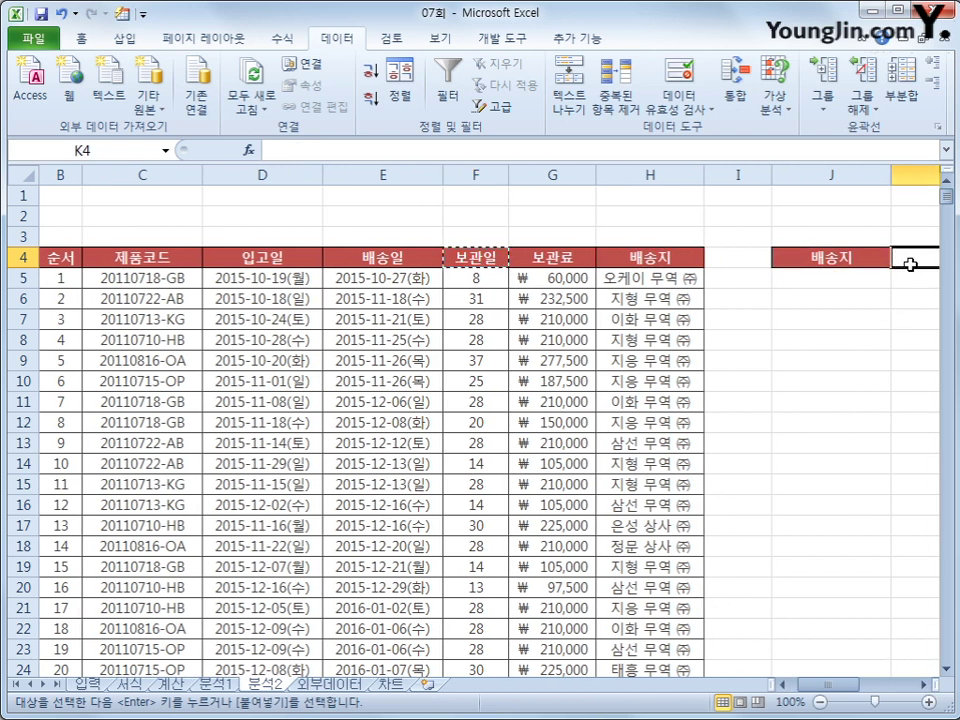
pyautogui.click(911, 258)
pyautogui.hotkey('ctrl', 'v')
# - Enter the filter criteria *무역* under 배송지 in J5 and >=30 under 보관일 in K5
pyautogui.hscroll(4, 849, 274)
pyautogui.click(849, 276)
pyautogui.click(450, 276)
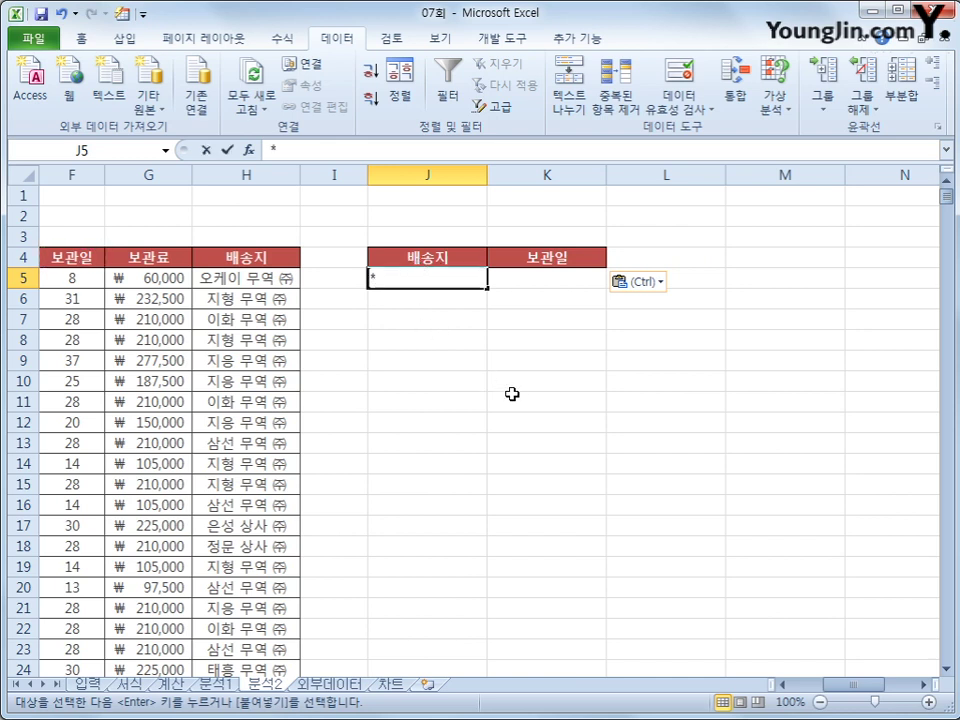
pyautogui.write('*무역*')
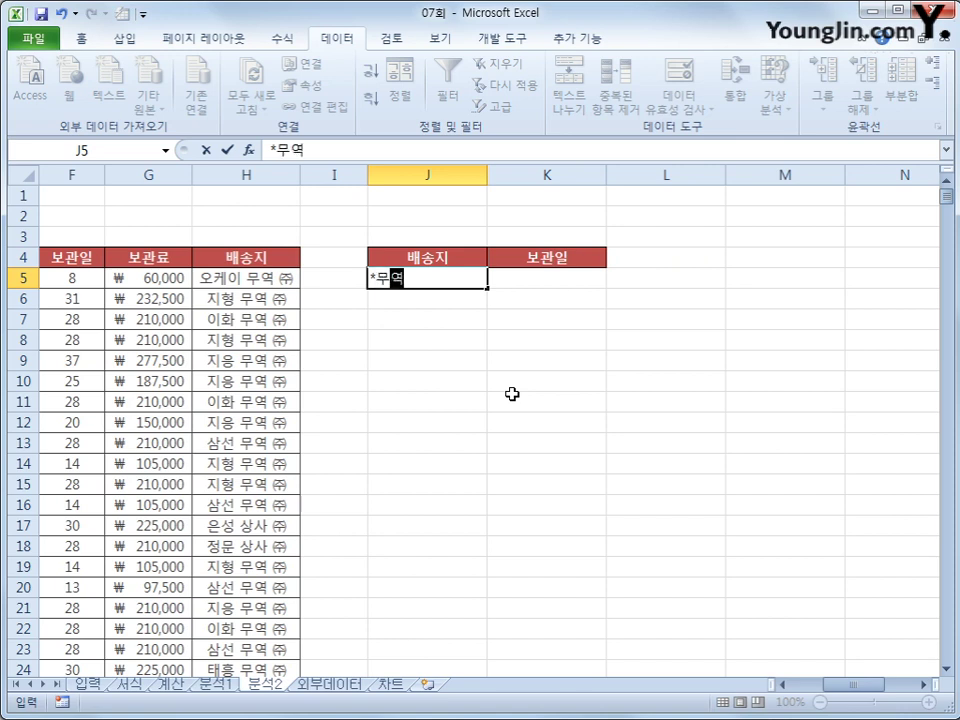
pyautogui.press('Return')
pyautogui.press('Up')
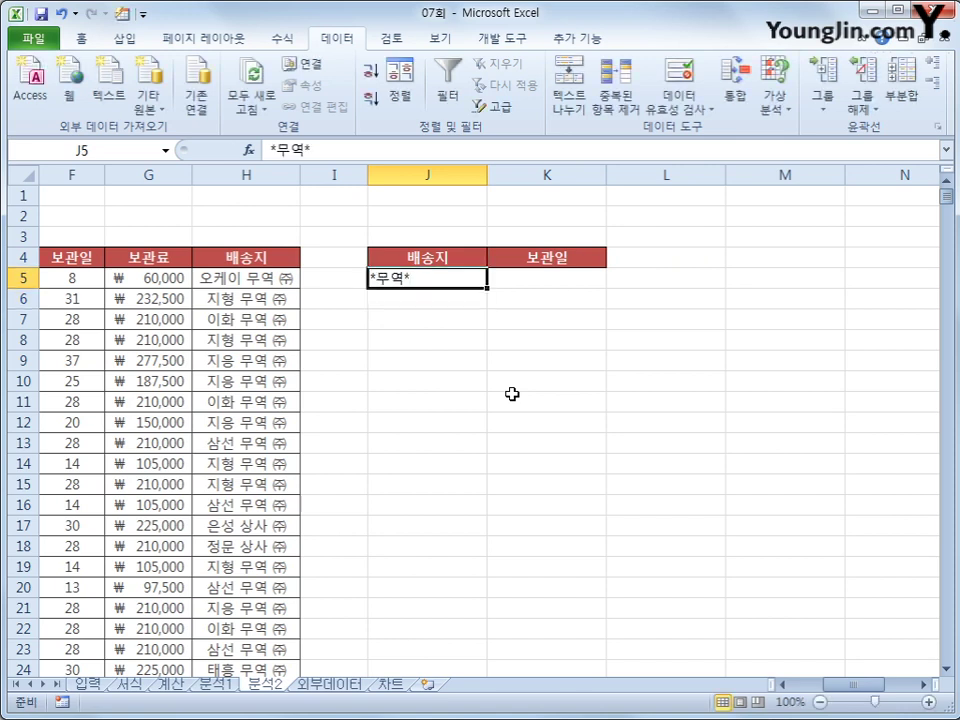
pyautogui.press('Right')
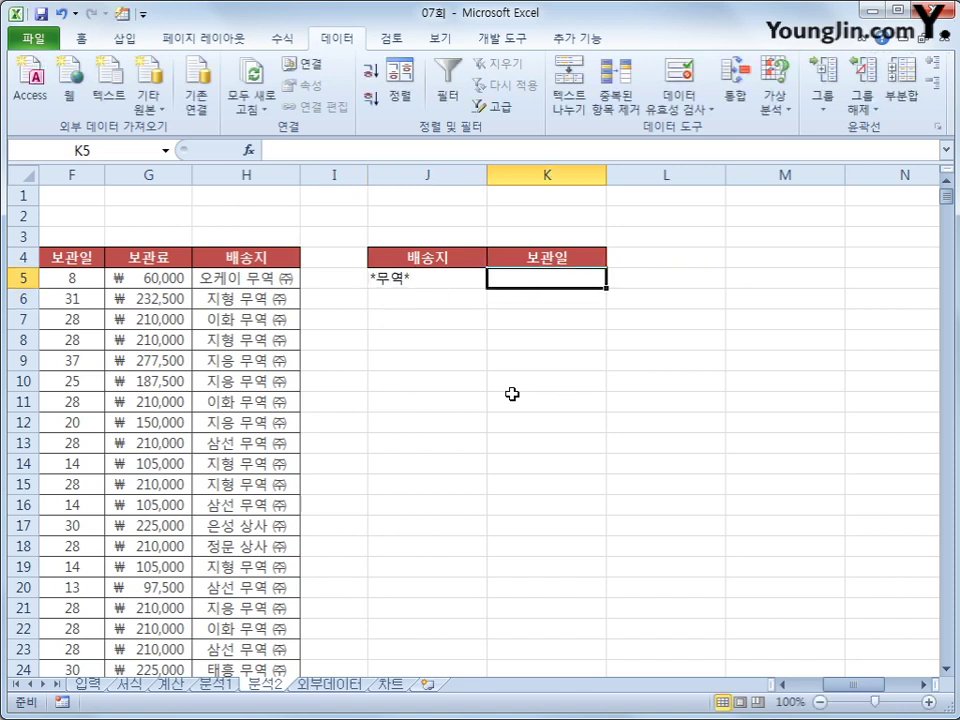
pyautogui.write('>=')
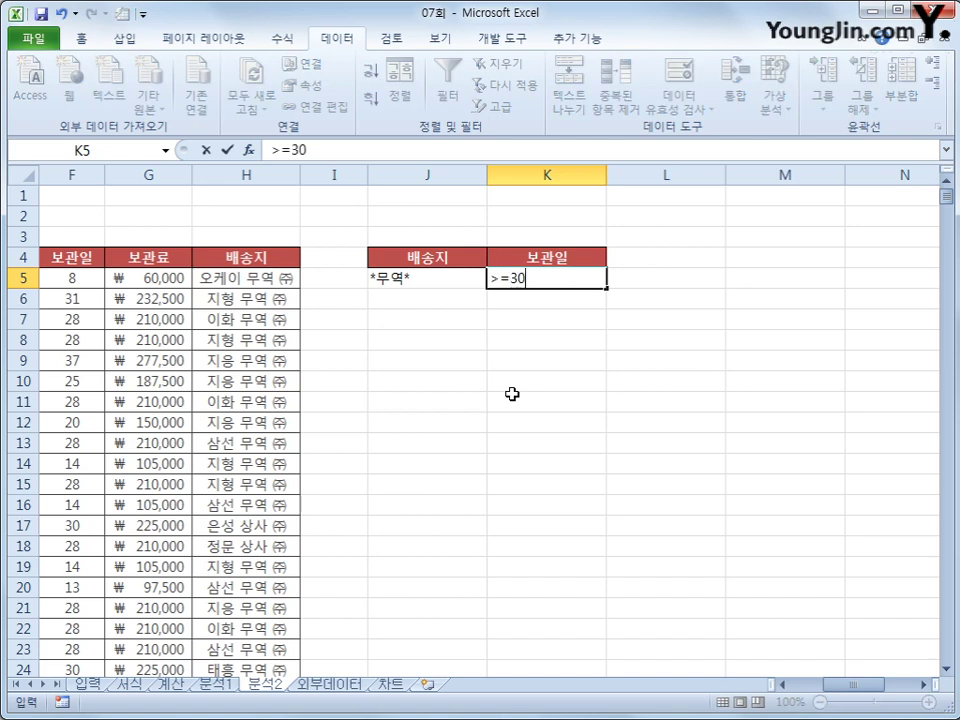
pyautogui.write('30')
pyautogui.press('Return')
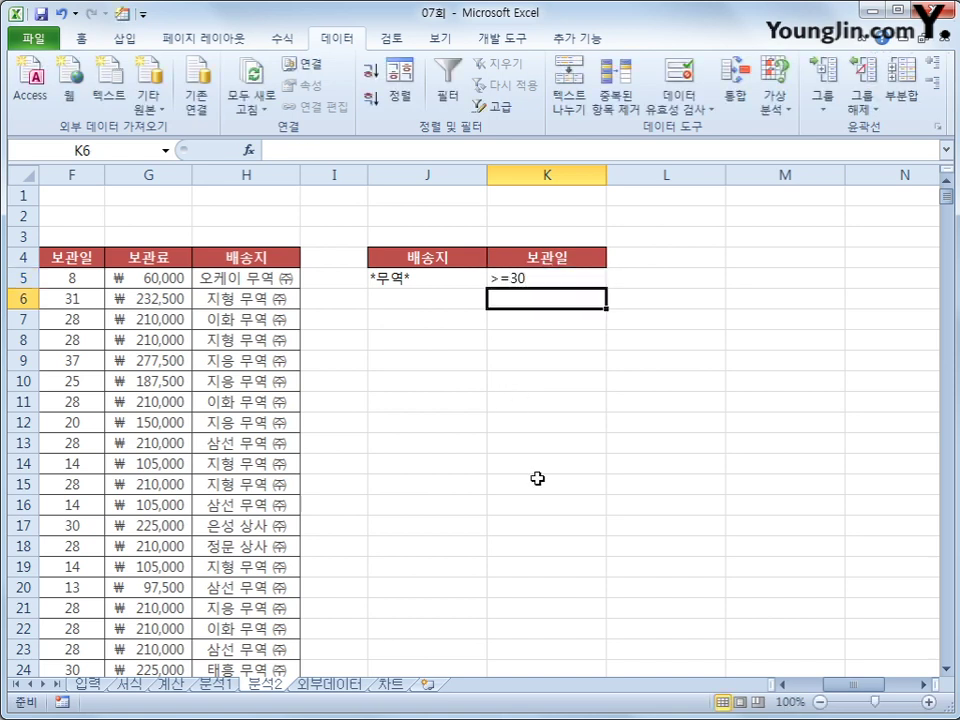
pyautogui.moveTo(855, 684); pyautogui.dragTo(830, 685)
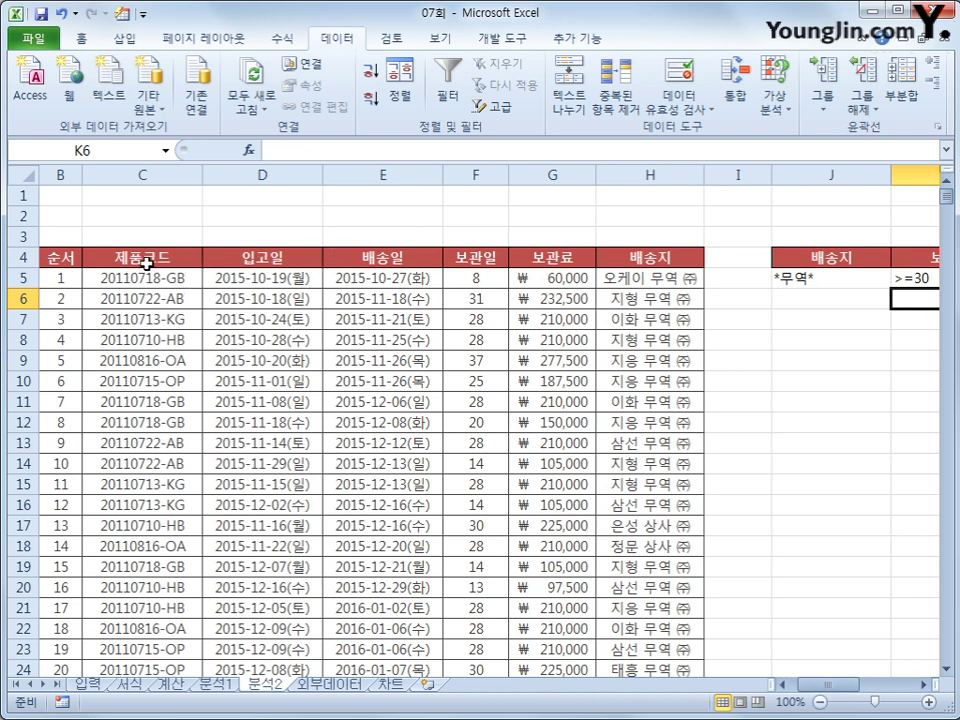
# - Copy the 배송지 header from H4 to J7 as the first heading of the filter output
pyautogui.click(649, 258)
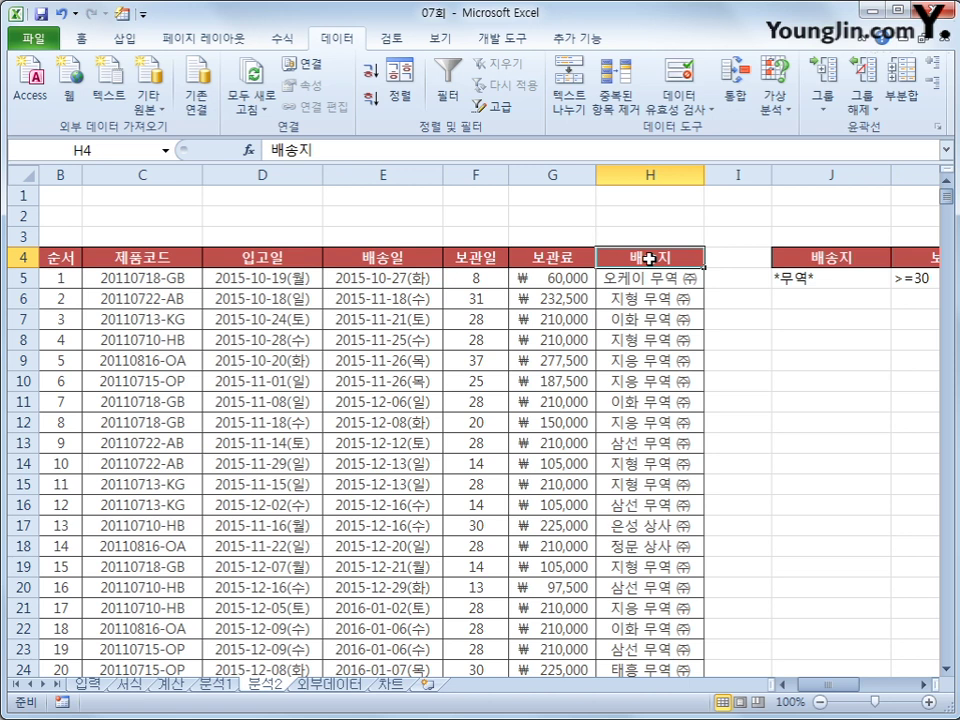
pyautogui.hotkey('ctrl', 'c')
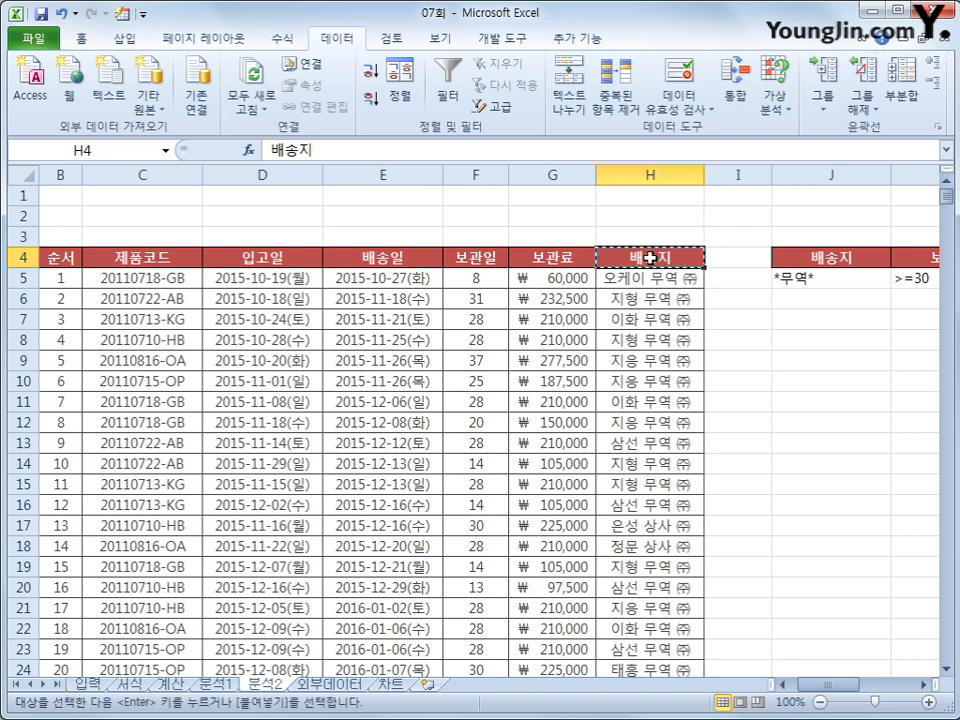
pyautogui.click(818, 341)
pyautogui.click(818, 320)
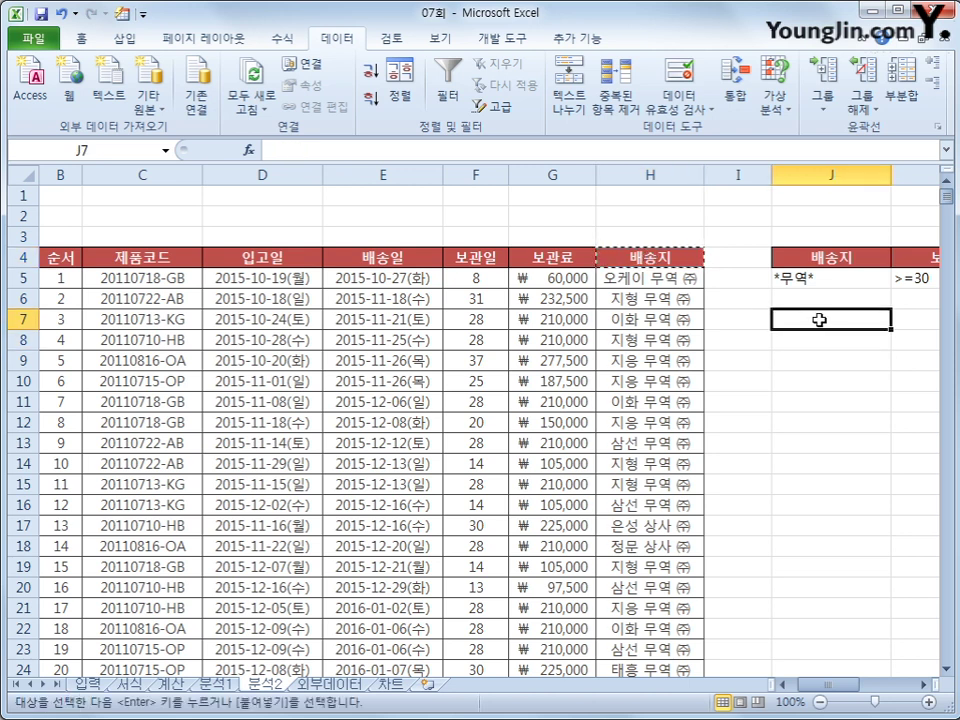
pyautogui.hotkey('ctrl', 'v')
pyautogui.press('ctrl')
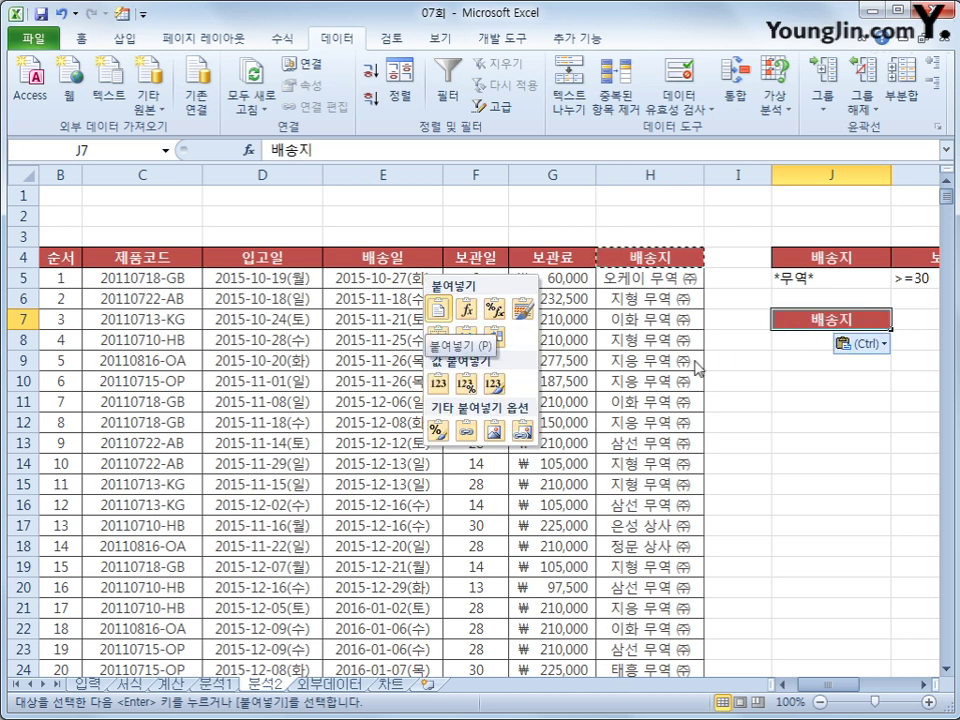
# - Copy the 제품코드, 보관일 and 보관료 headers from row 4 together to K7, beside the 배송지 output heading
pyautogui.click(155, 257)
pyautogui.click(155, 257)
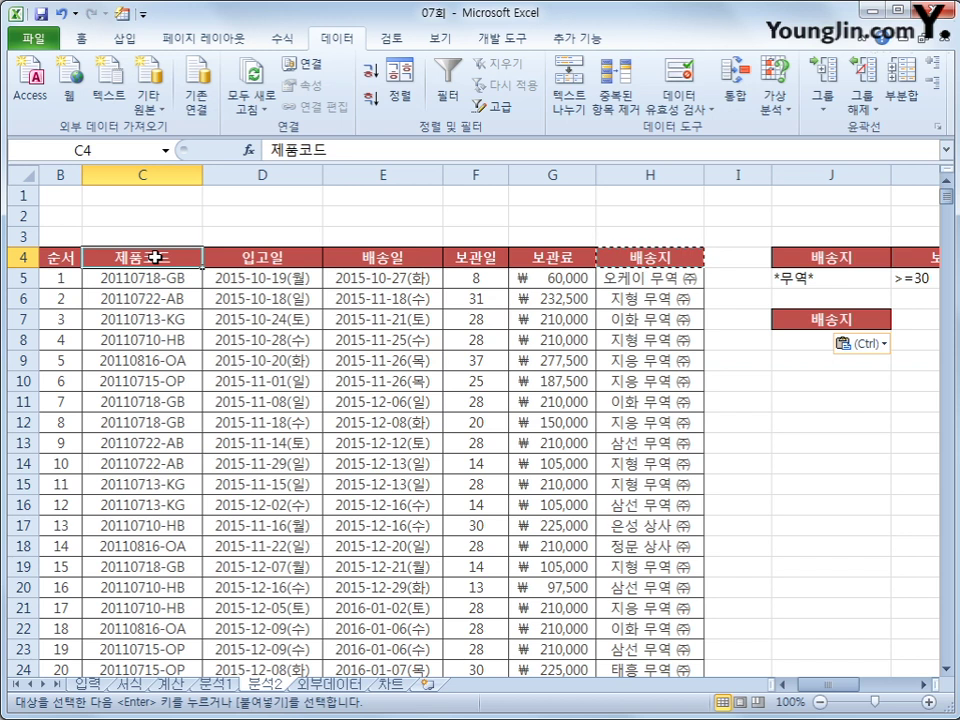
pyautogui.keyDown('ctrl'); pyautogui.click(485, 259); pyautogui.keyUp('ctrl')
pyautogui.keyDown('ctrl'); pyautogui.click(546, 257); pyautogui.keyUp('ctrl')
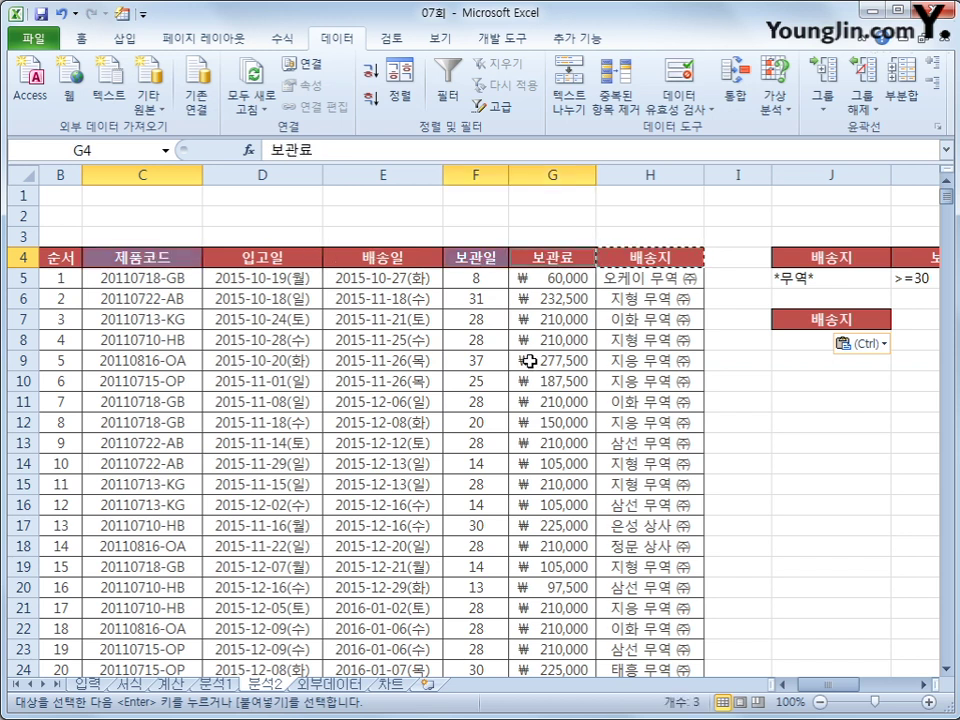
pyautogui.hotkey('ctrl', 'c')
pyautogui.click(900, 320)
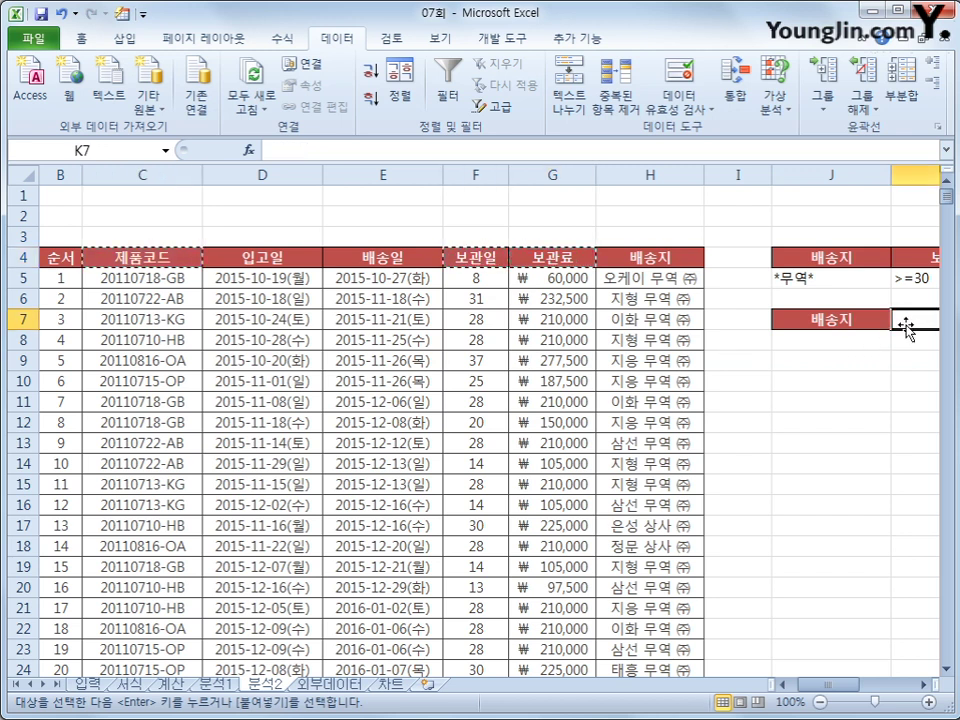
pyautogui.hotkey('ctrl', 'v')
pyautogui.click(615, 525)
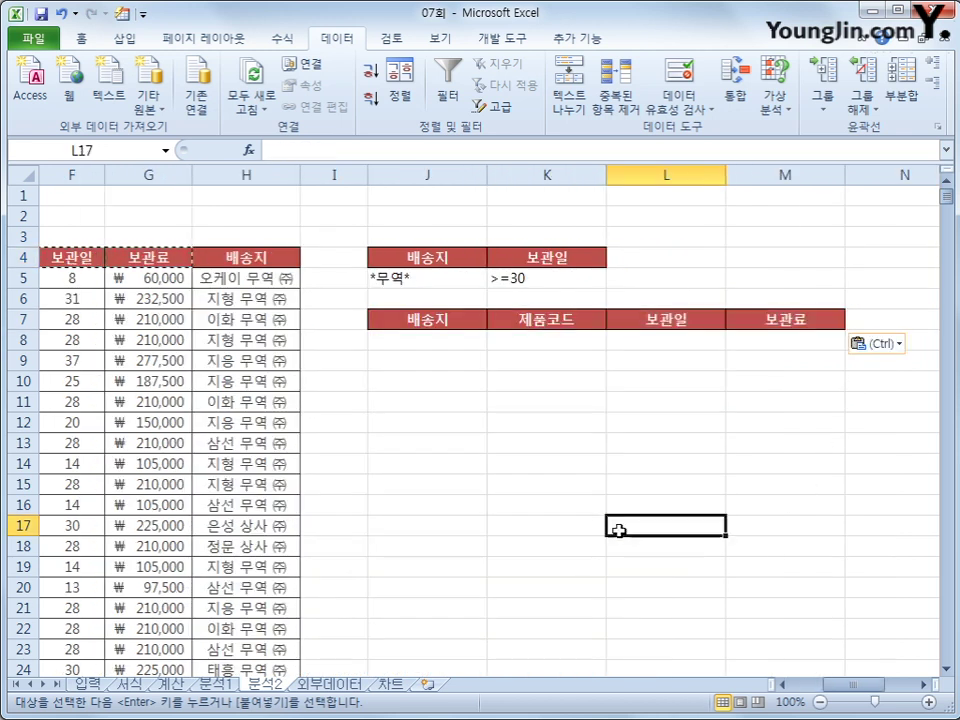
pyautogui.click(456, 321)
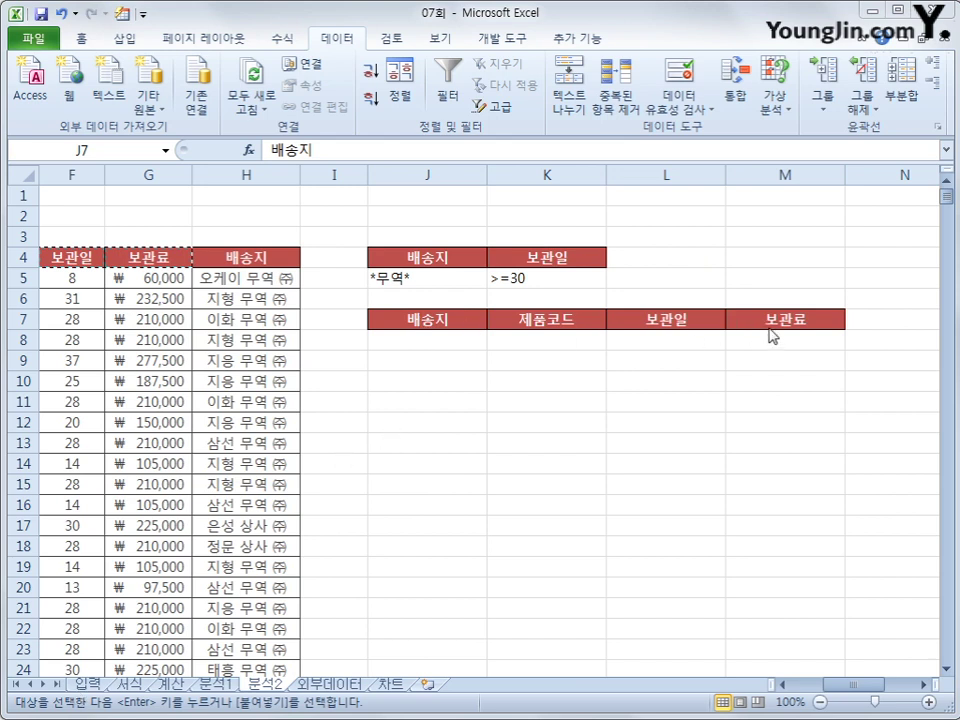
# - Start an advanced filter on the list B4:H40 and set its criteria range to J4:K5
pyautogui.click(153, 383)
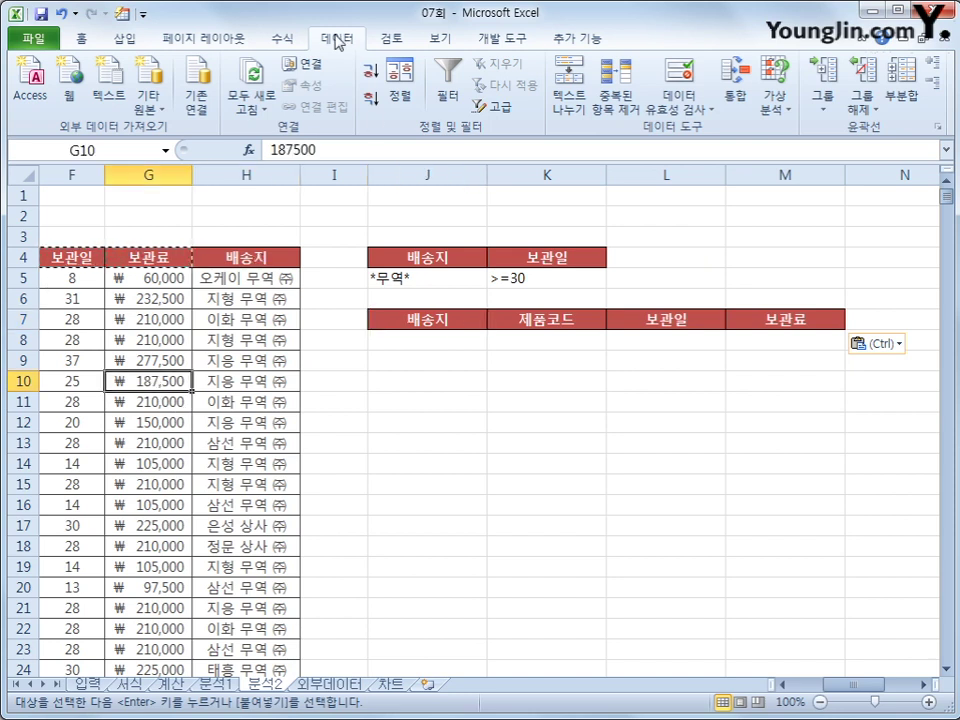
pyautogui.click(497, 105)
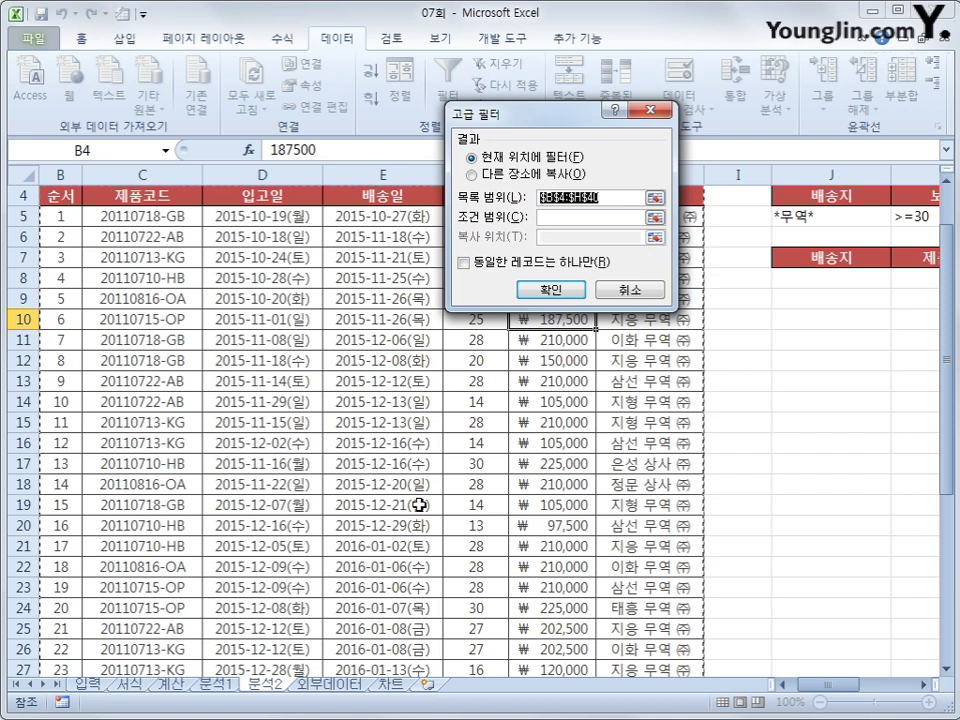
pyautogui.scroll(-7, 420, 504)
pyautogui.scroll(7, 418, 505)
pyautogui.scroll(1, 412, 505)
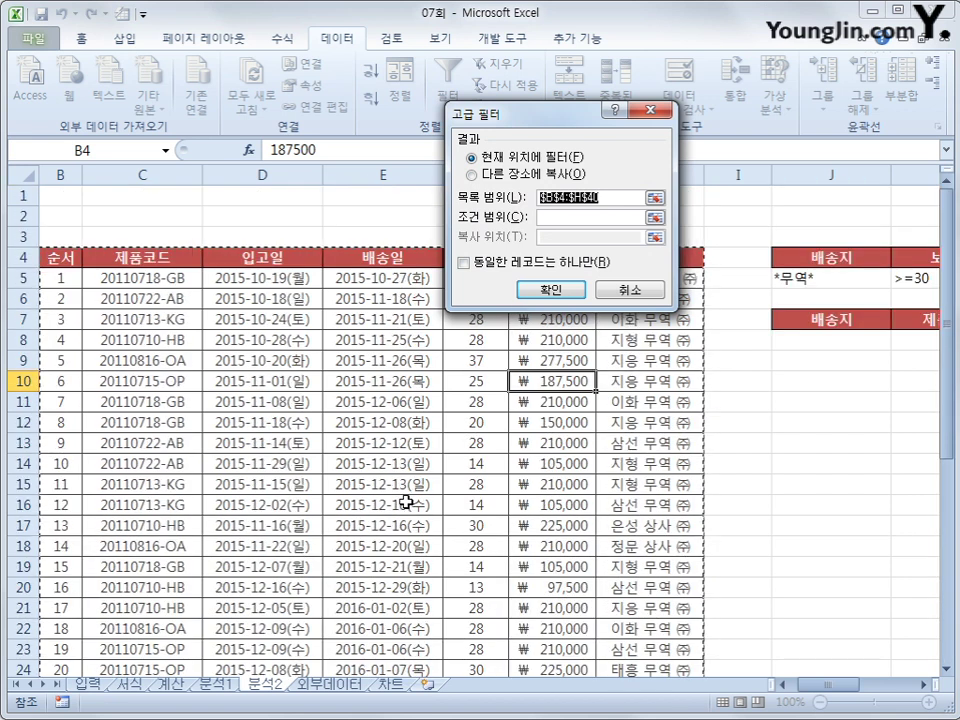
pyautogui.click(628, 222)
pyautogui.moveTo(800, 258); pyautogui.dragTo(903, 278)
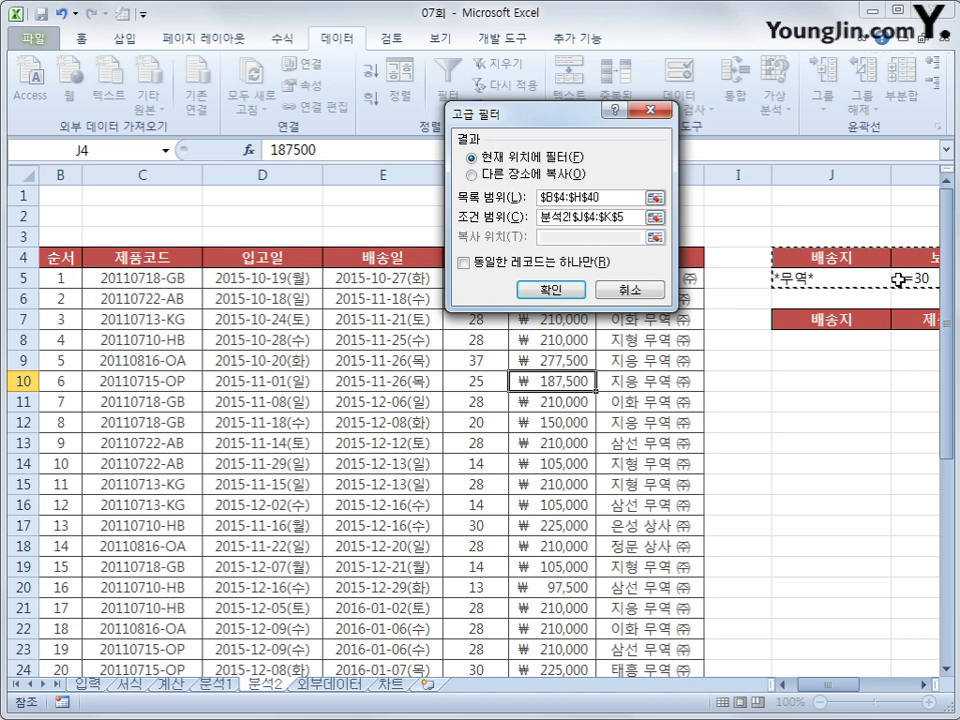
# - Set the advanced filter to copy to another location (다른 장소에 복사) at J7:M7, run it, and check the extracted 배송지 and 보관일 values
pyautogui.click(545, 176)
pyautogui.click(600, 237)
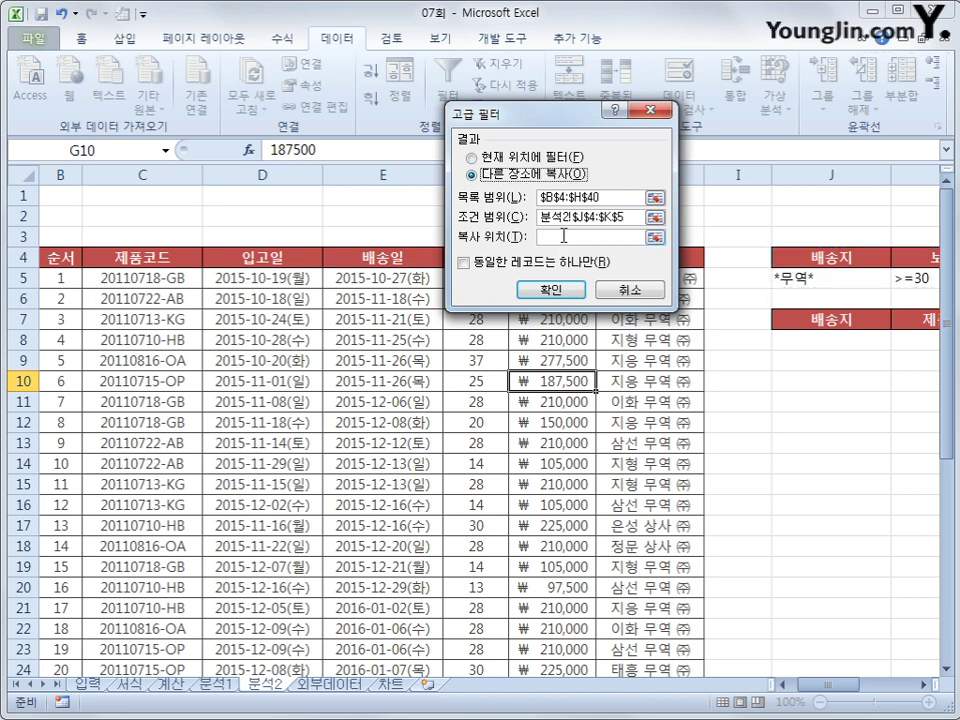
pyautogui.moveTo(803, 319)
pyautogui.mouseDown()
pyautogui.moveTo(946, 328)
pyautogui.moveTo(803, 324)
pyautogui.mouseUp()
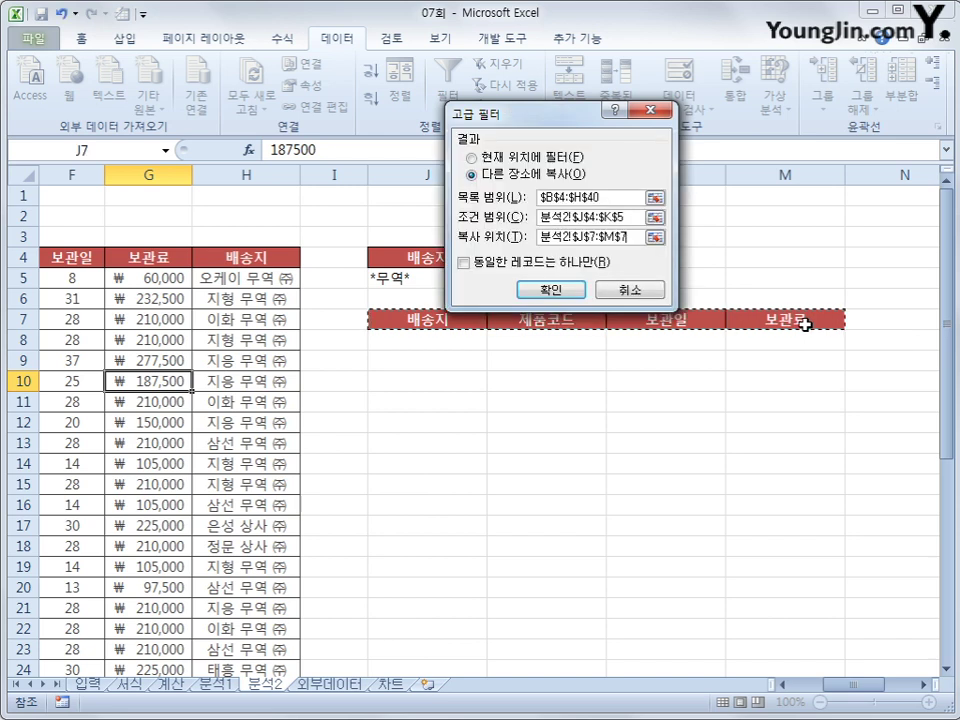
pyautogui.click(564, 289)
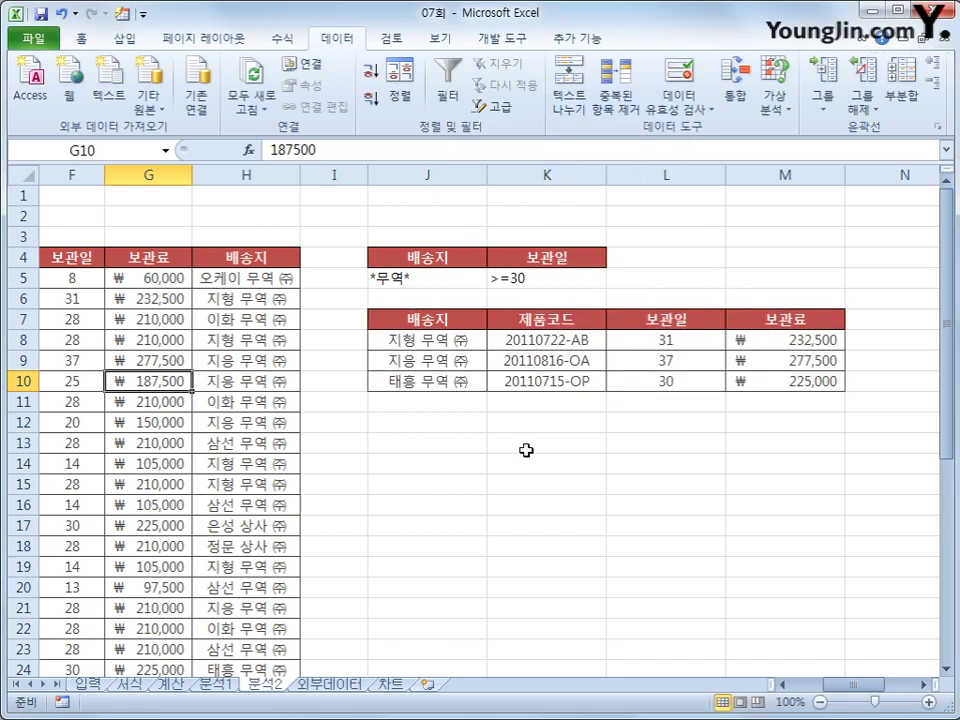
pyautogui.moveTo(432, 342); pyautogui.dragTo(438, 382)
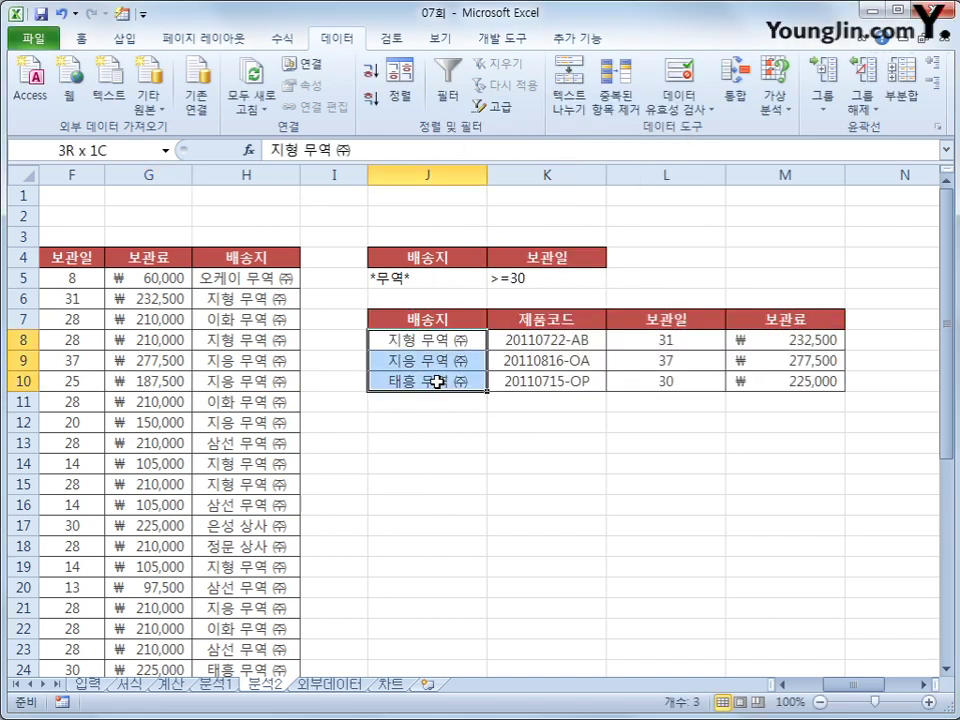
pyautogui.moveTo(643, 343); pyautogui.dragTo(645, 386)
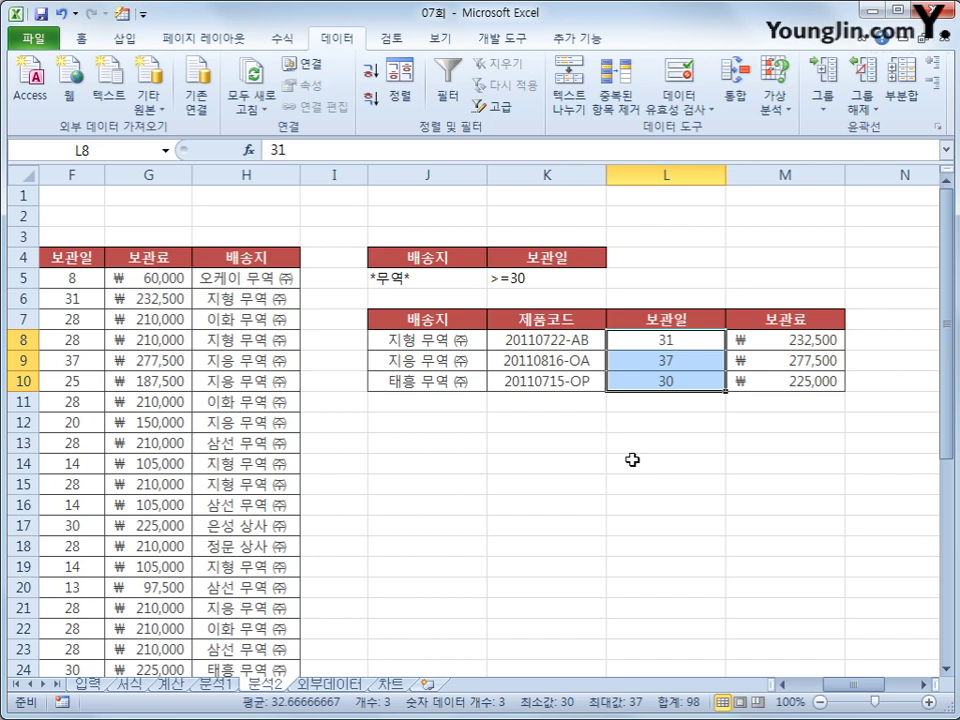
# - Create a pivot table from 분석2!B4:H40 on a new worksheet
pyautogui.click(842, 686)
pyautogui.click(98, 256)
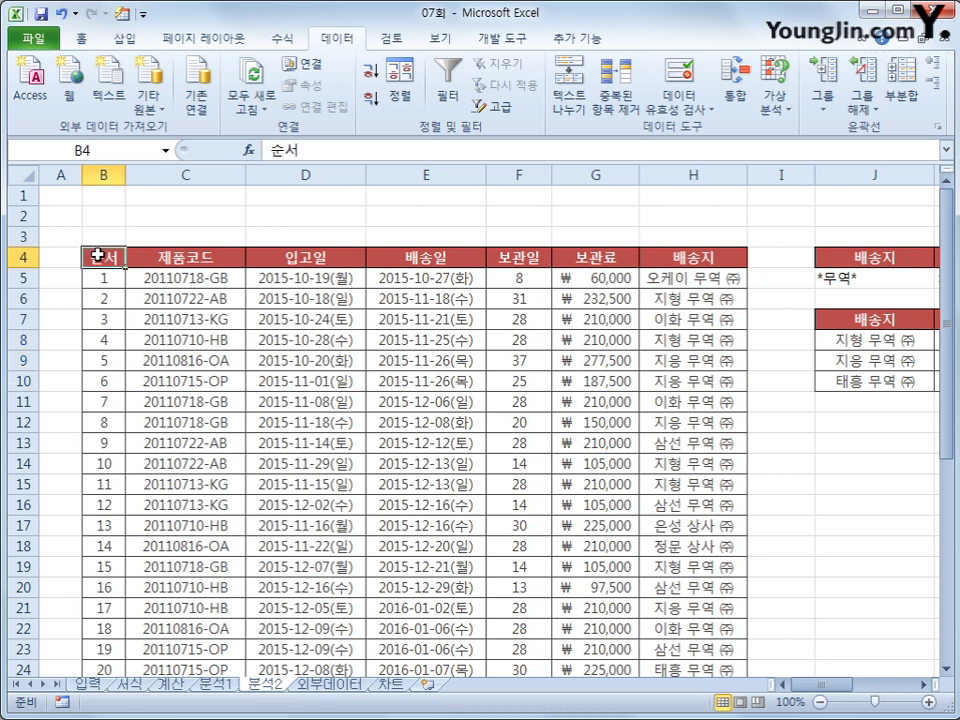
pyautogui.click(124, 38)
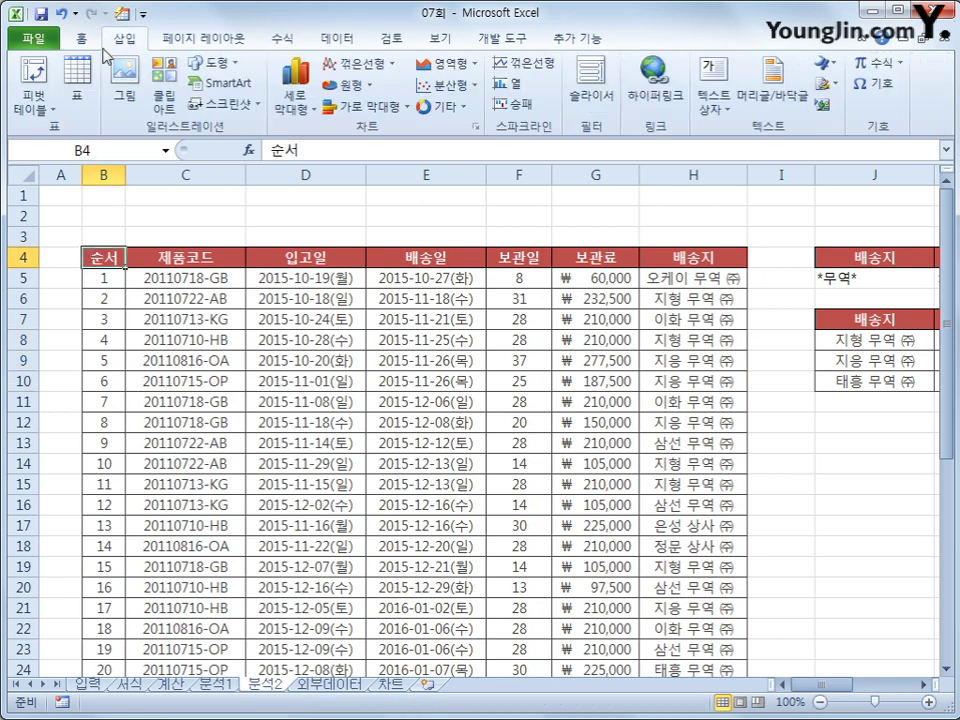
pyautogui.click(37, 84)
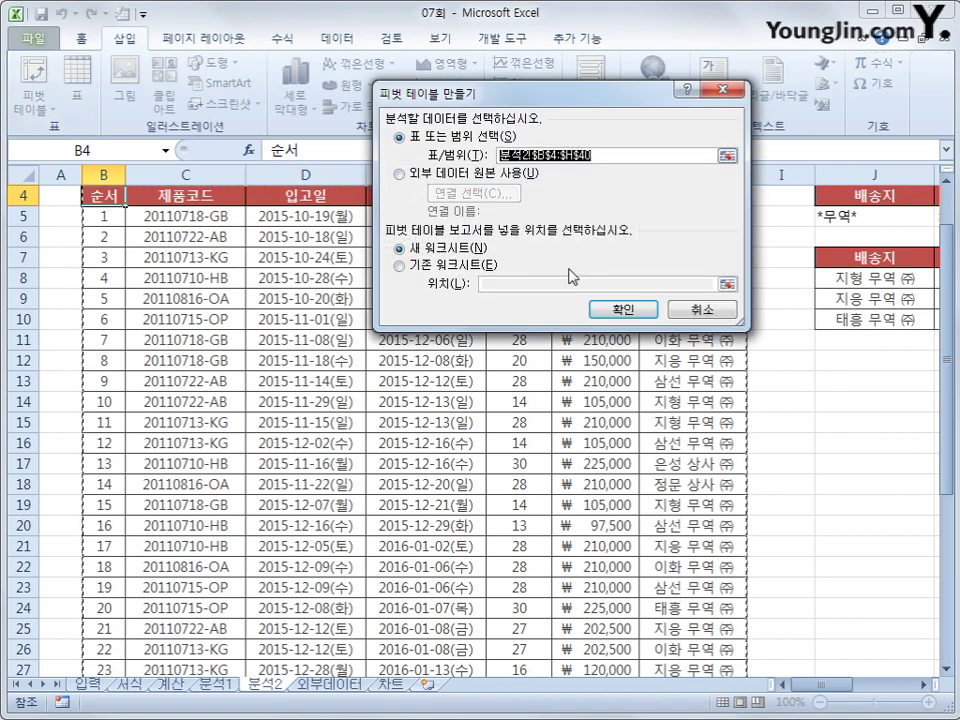
pyautogui.scroll(-5, 700, 651)
pyautogui.scroll(3, 697, 651)
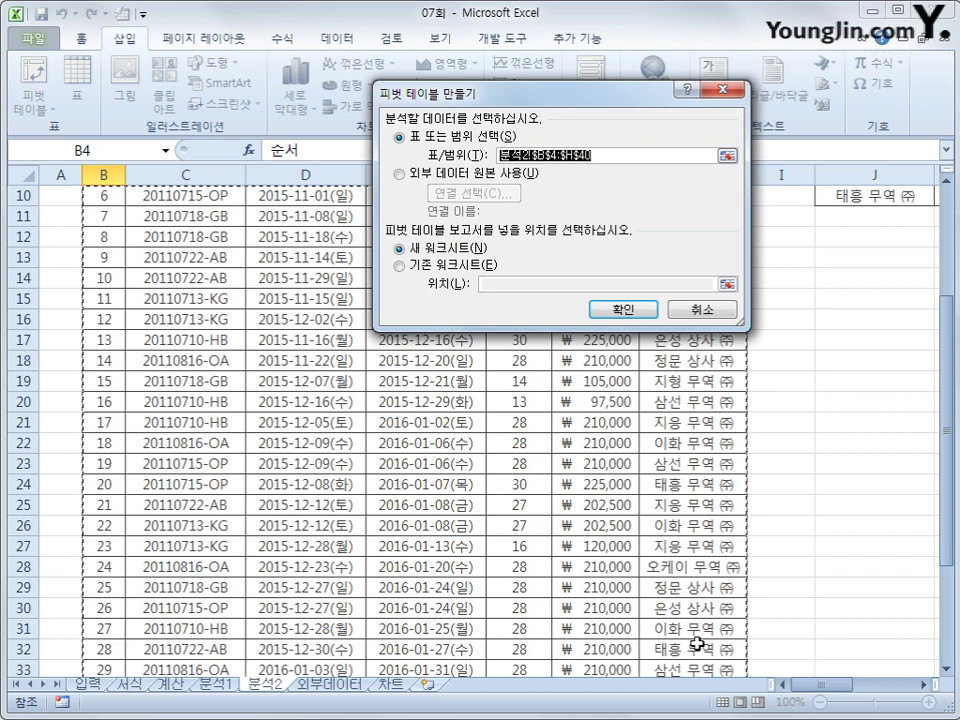
pyautogui.click(604, 310)
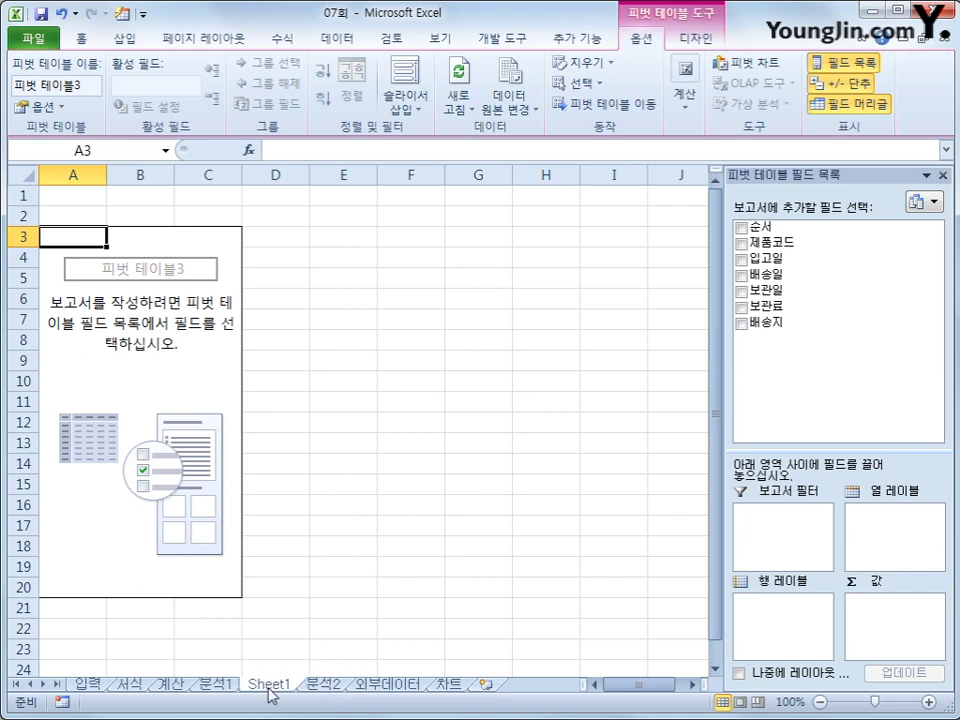
# - Rename the new pivot table worksheet as 피벗테이블
pyautogui.doubleClick(268, 686)
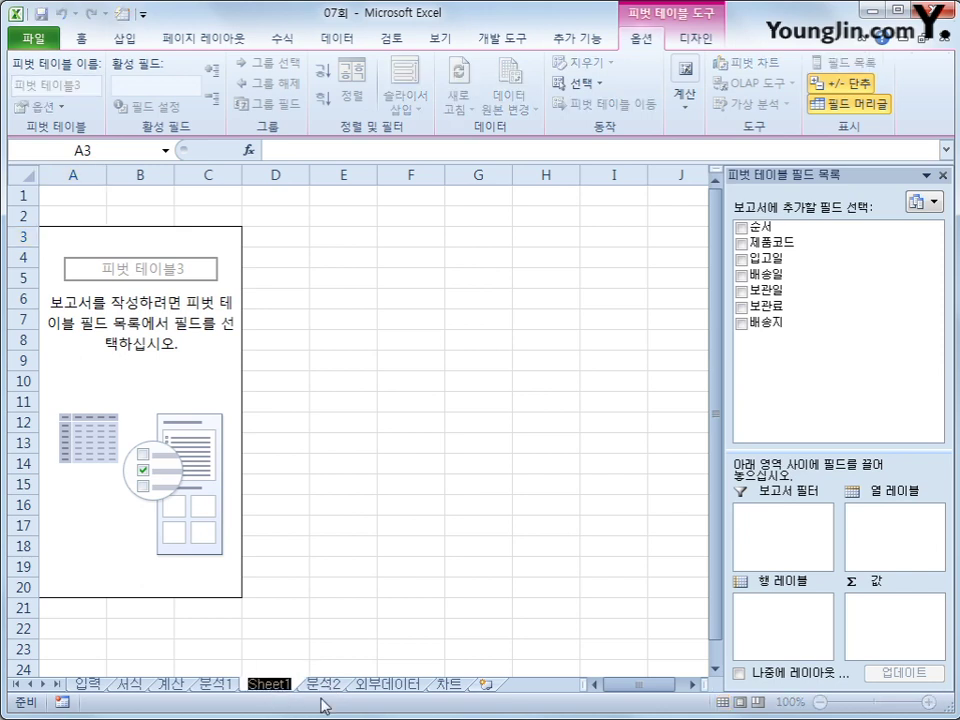
pyautogui.write('피벗테이블')
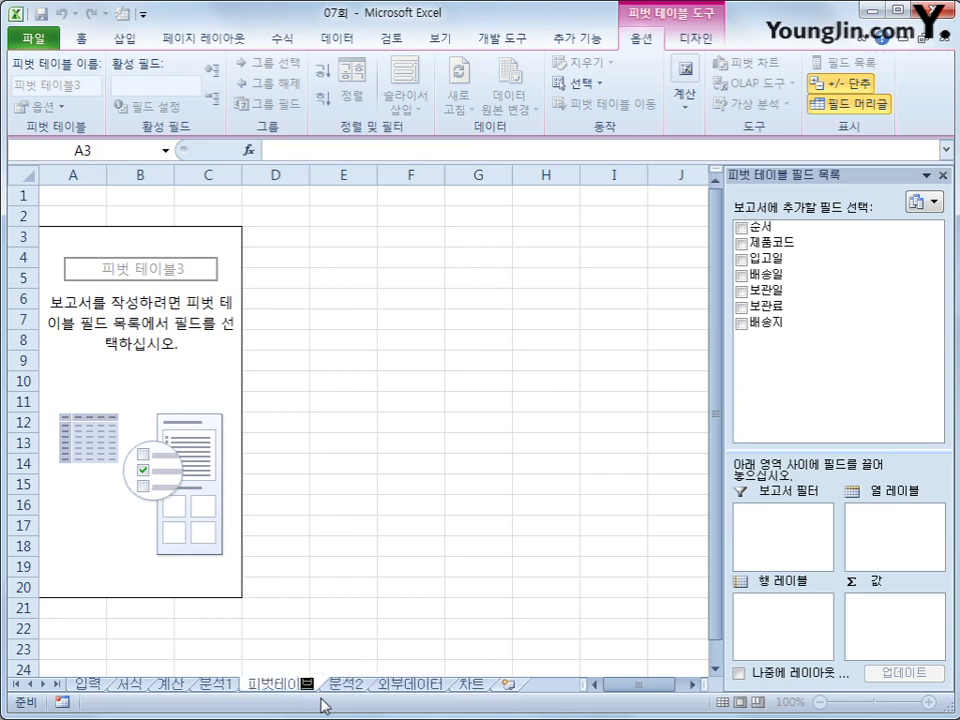
pyautogui.press('Return')
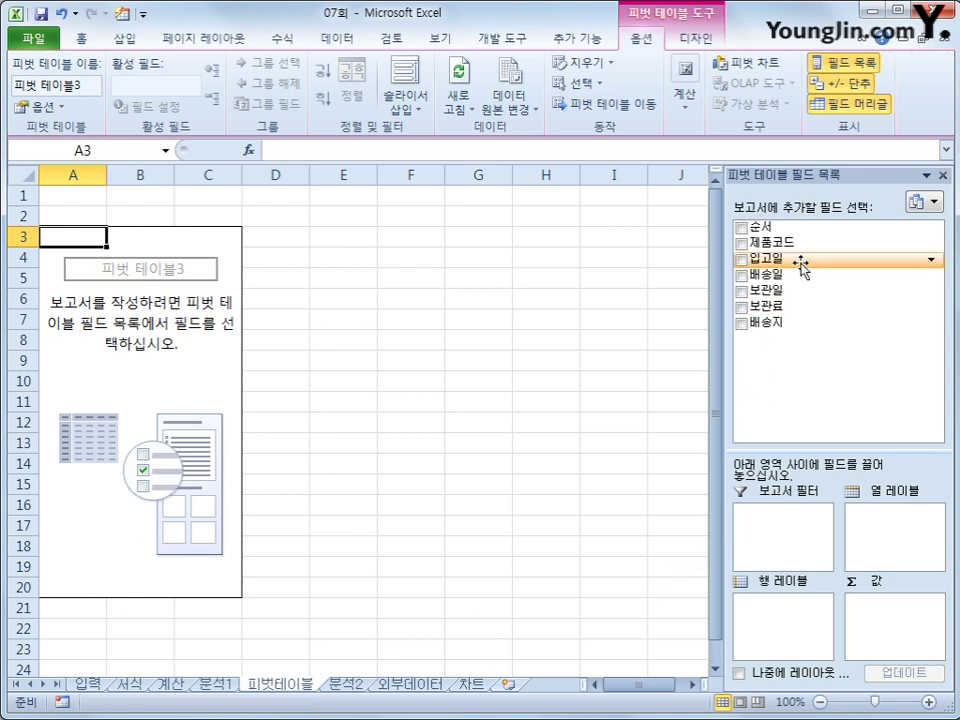
# - Lay out the pivot table with 배송지 as row labels, 제품코드 as report filter and the sum of 보관료 as values
pyautogui.moveTo(789, 324); pyautogui.dragTo(777, 634)
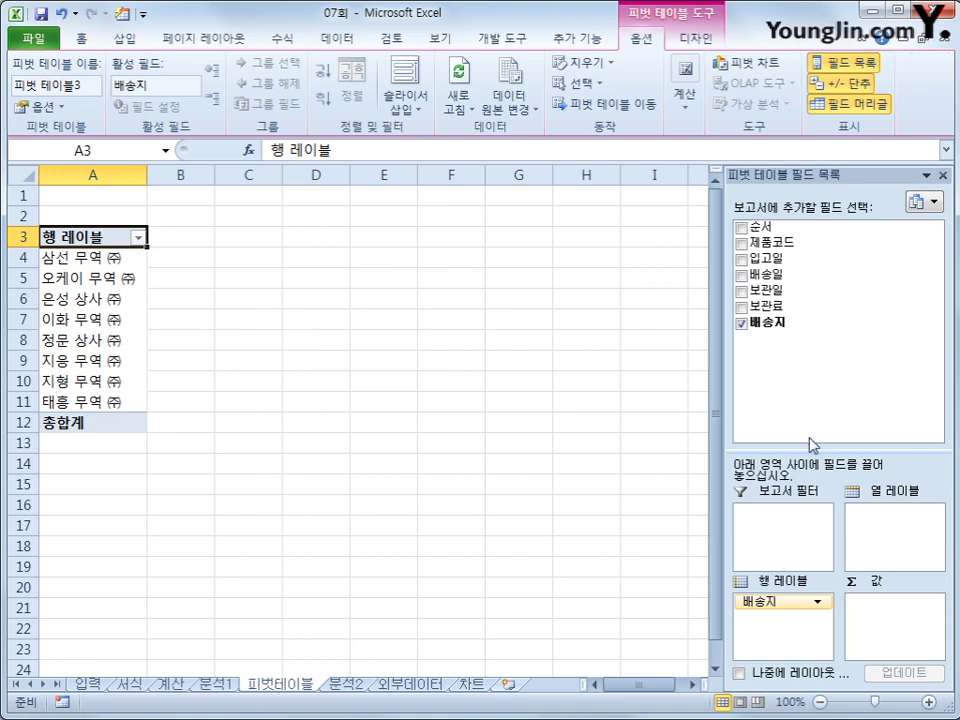
pyautogui.moveTo(770, 243); pyautogui.dragTo(803, 524)
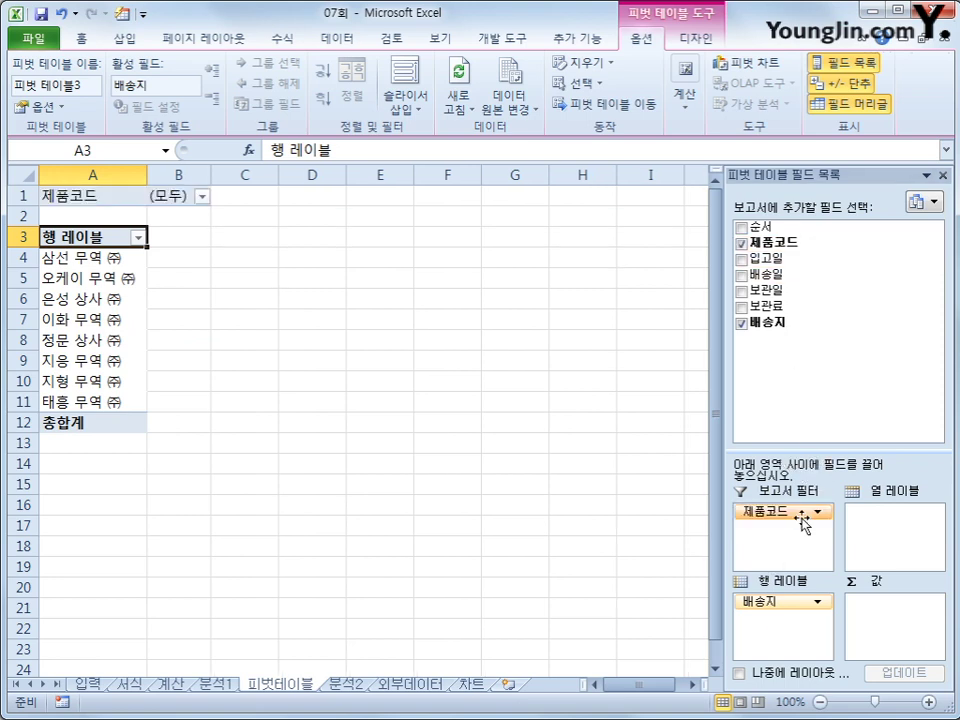
pyautogui.moveTo(785, 308); pyautogui.dragTo(893, 640)
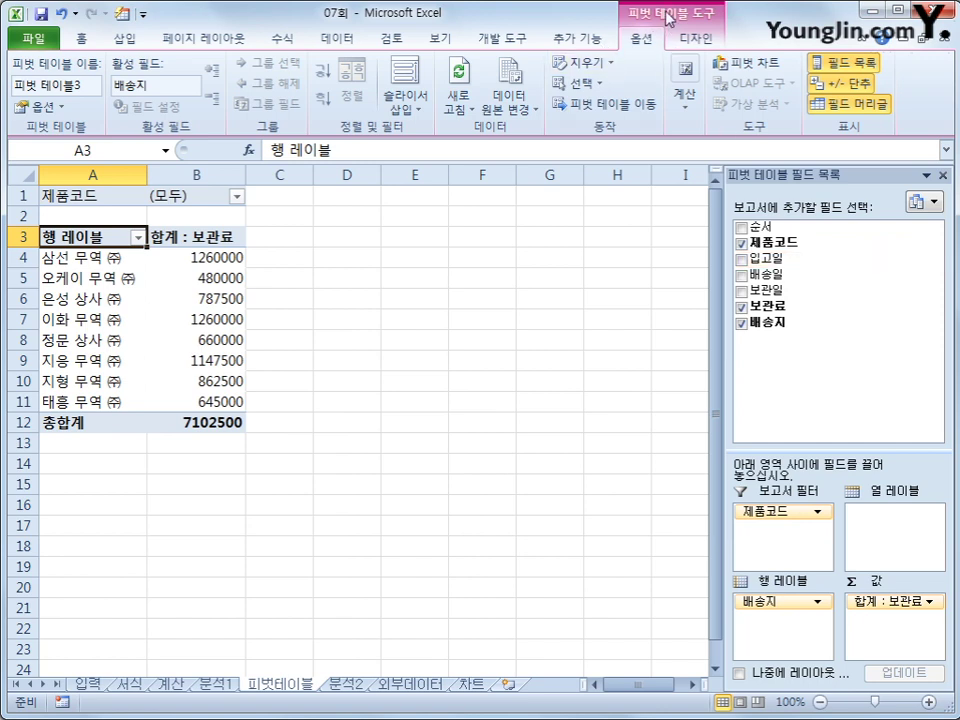
# - Apply the pivot table style 피벗 스타일 밝게 17
pyautogui.click(700, 37)
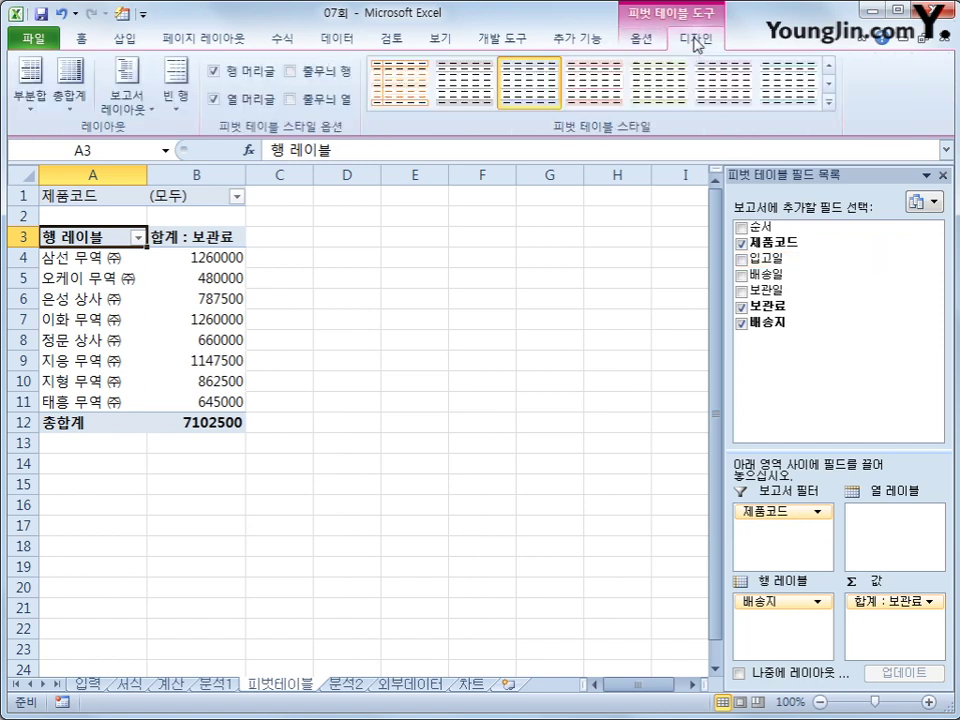
pyautogui.click(829, 103)
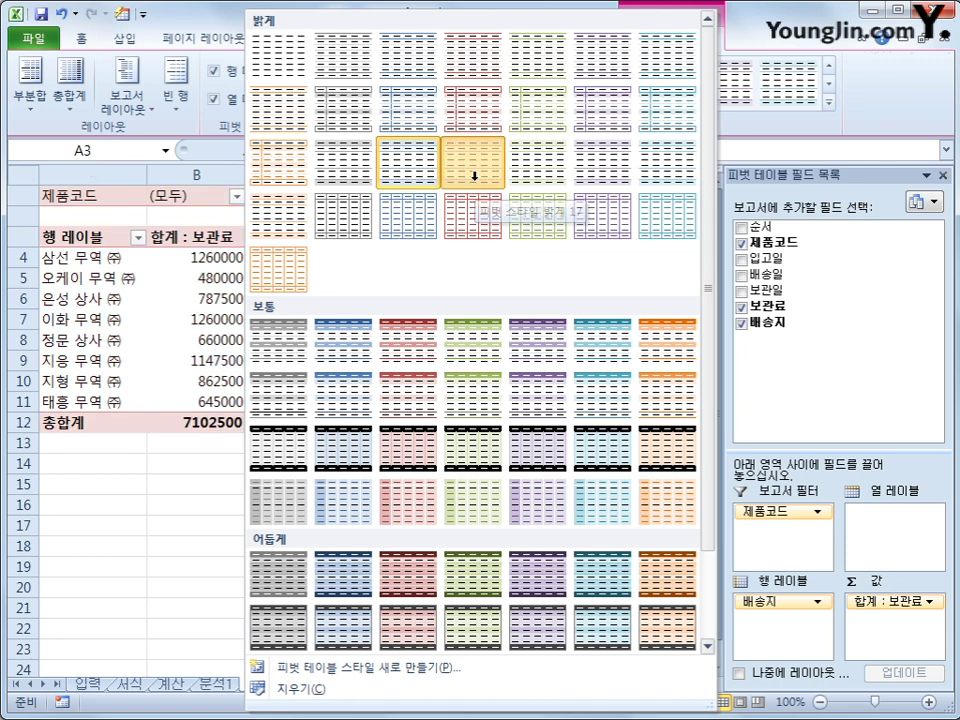
pyautogui.click(476, 190)
pyautogui.click(389, 509)
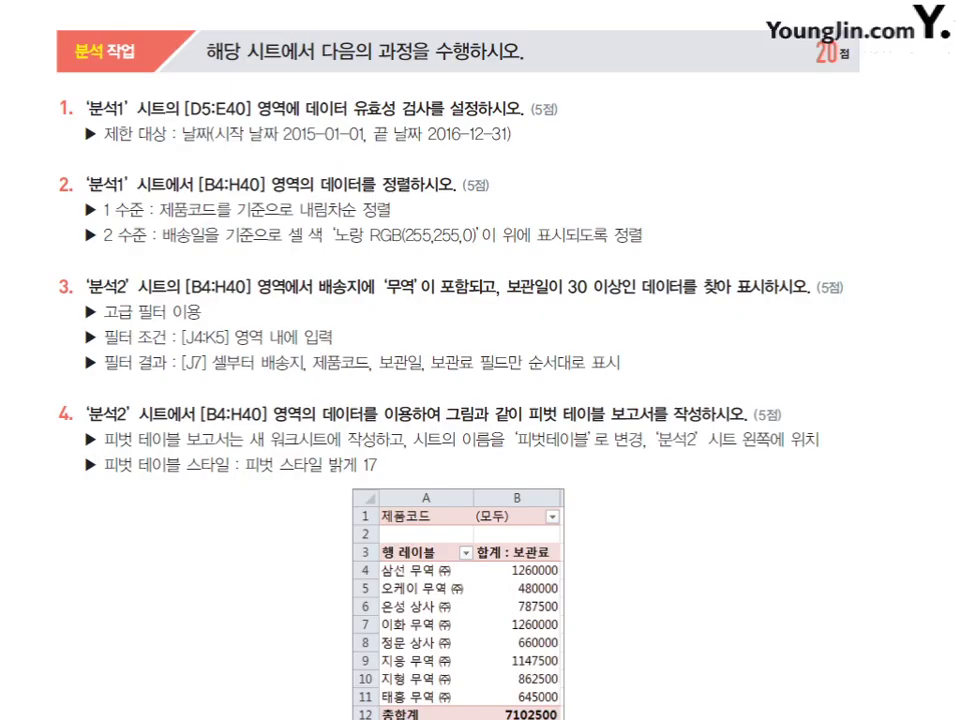
# - Switch to the exam document and read the 기타 작업 section, especially the file path for the external data import
pyautogui.scroll(-10, 866, 430)
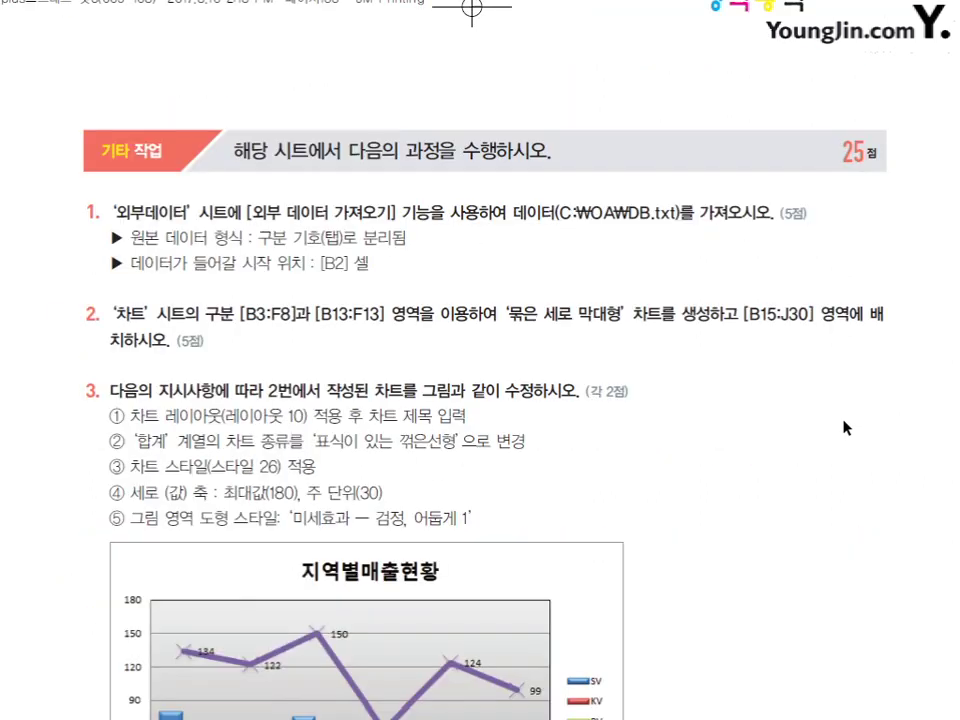
pyautogui.scroll(3, 843, 426)
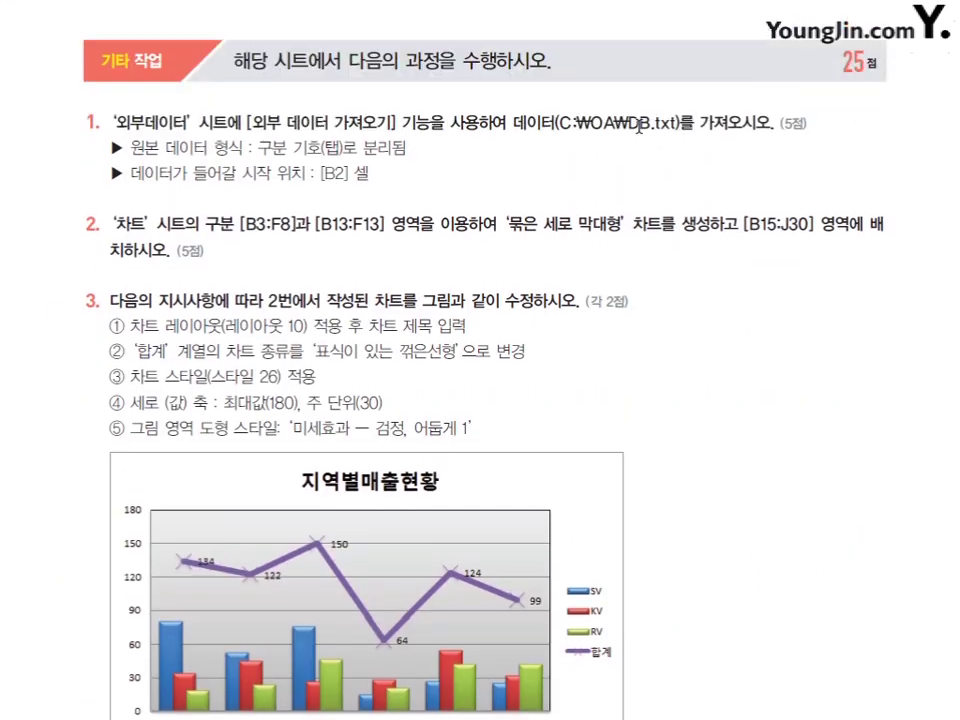
pyautogui.moveTo(640, 122); pyautogui.dragTo(677, 128)
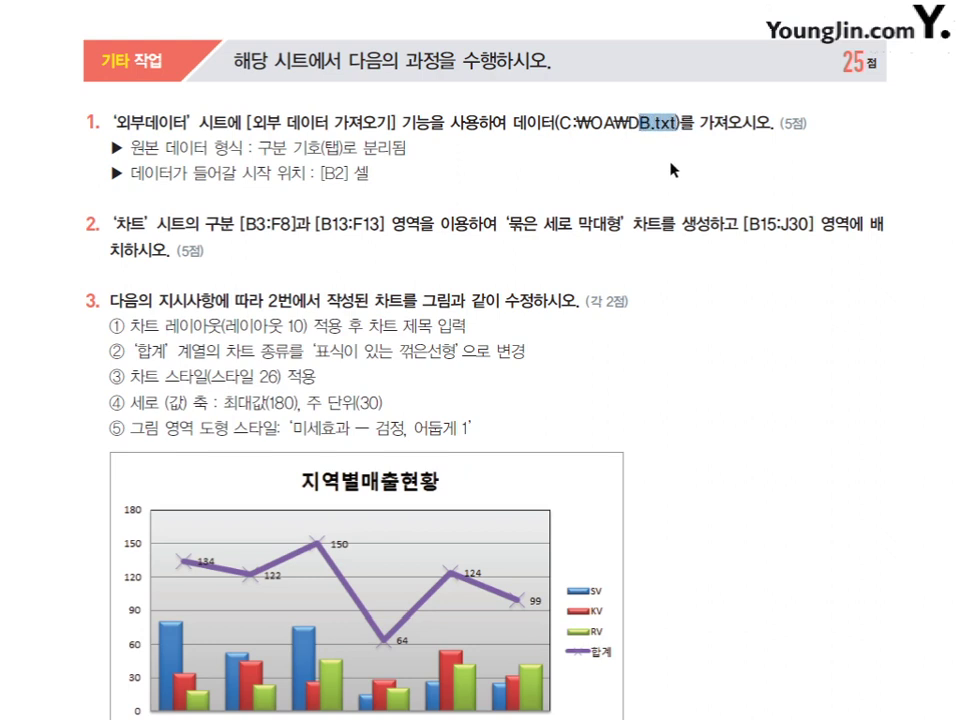
# - Read the exam document's start cell for the data import and the source ranges, chart type and placement range for the chart
pyautogui.click(380, 180)
pyautogui.moveTo(298, 149); pyautogui.dragTo(377, 152)
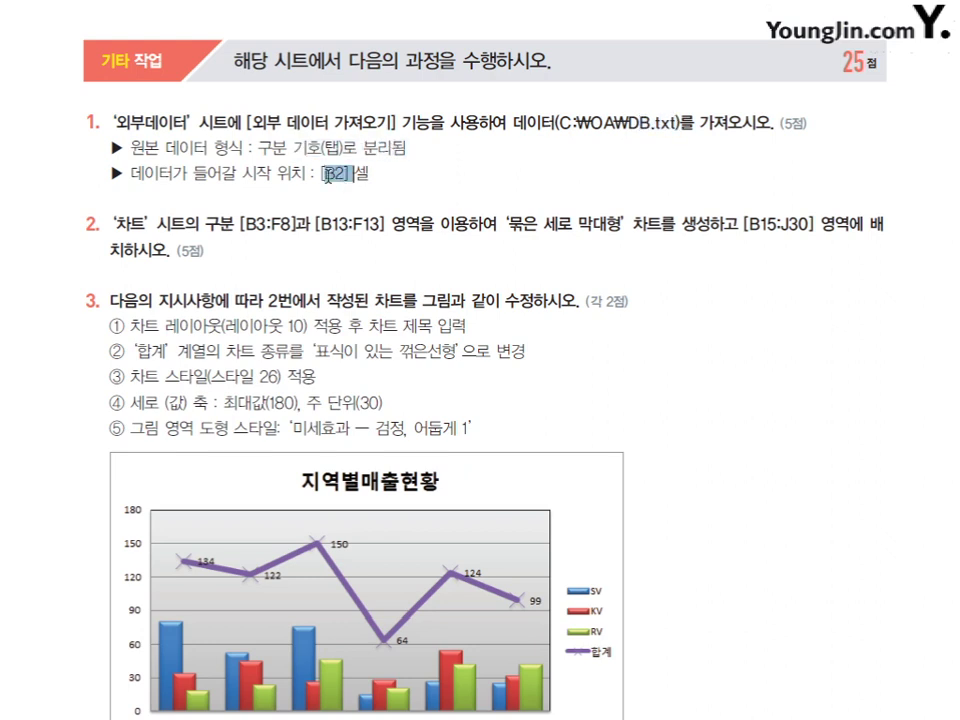
pyautogui.click(478, 199)
pyautogui.moveTo(240, 228); pyautogui.dragTo(620, 234)
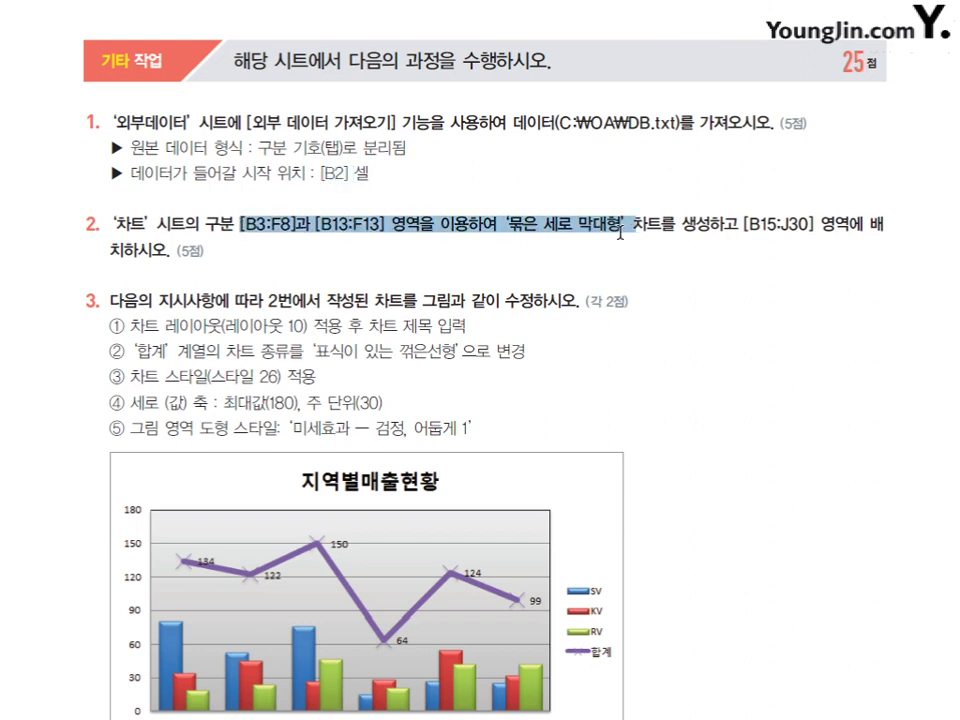
pyautogui.moveTo(743, 224); pyautogui.dragTo(816, 224)
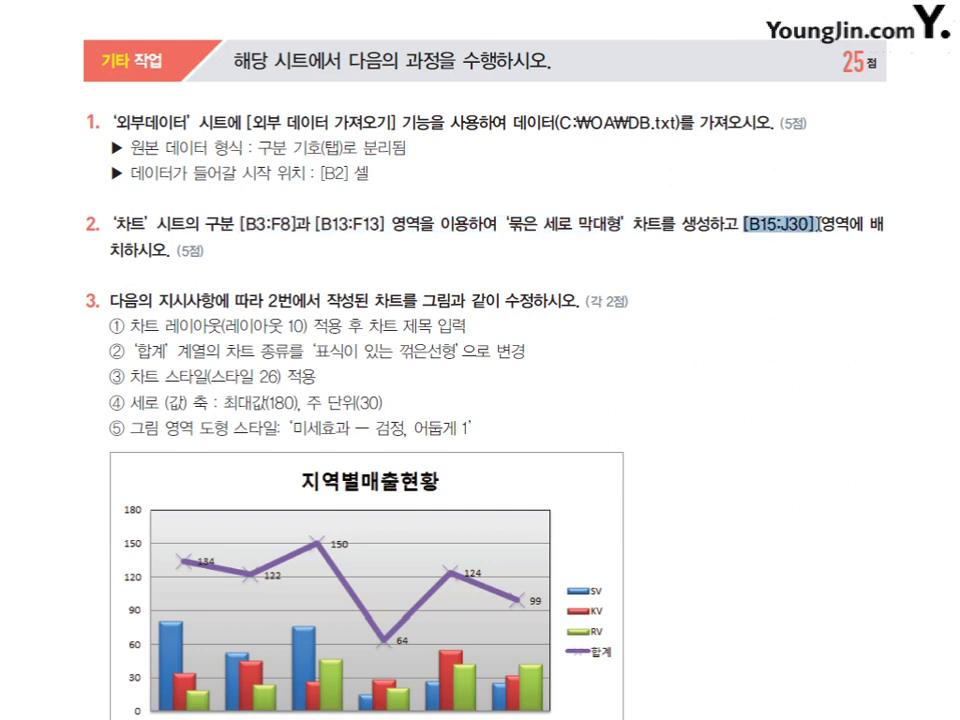
pyautogui.press('Right')
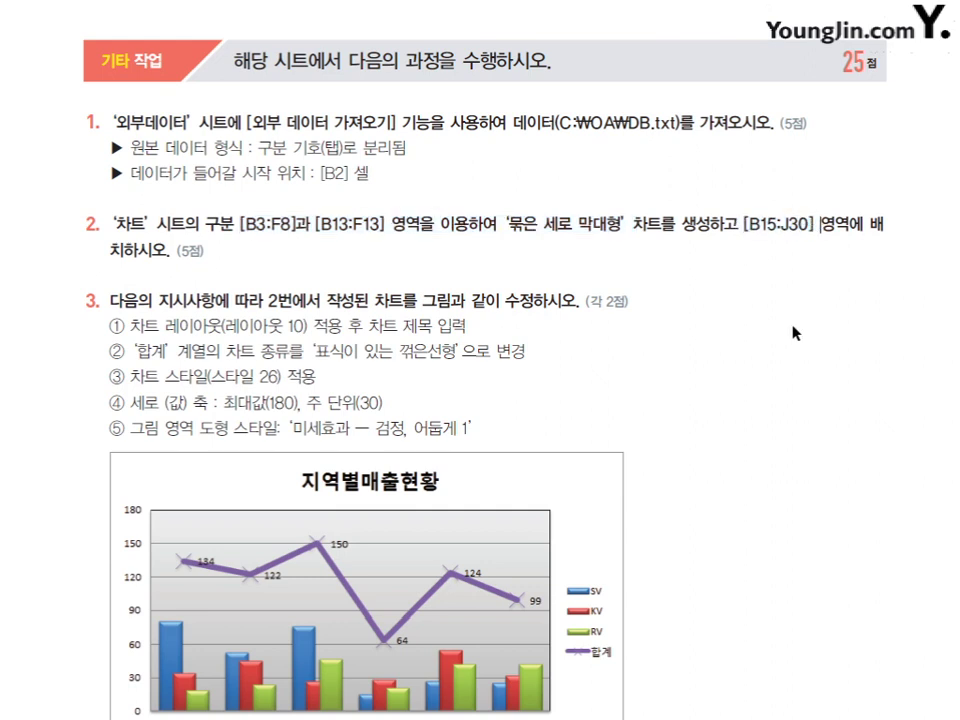
# - Read the five chart modification instructions covering layout, 합계 series type, chart style, vertical axis and plot area style
pyautogui.scroll(-2, 795, 333)
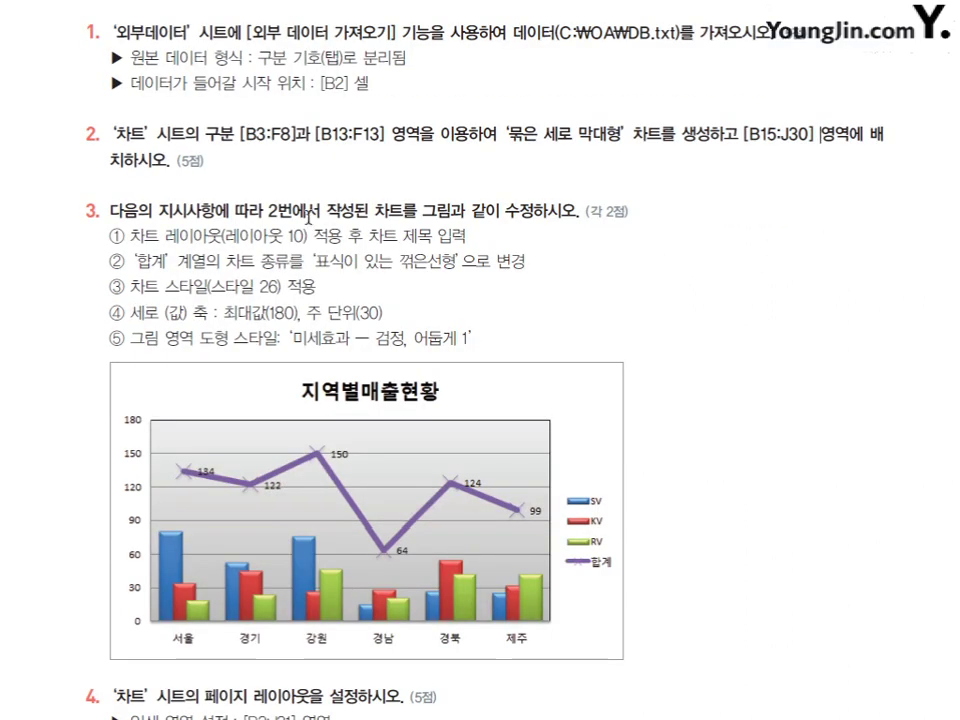
pyautogui.moveTo(176, 236); pyautogui.dragTo(446, 240)
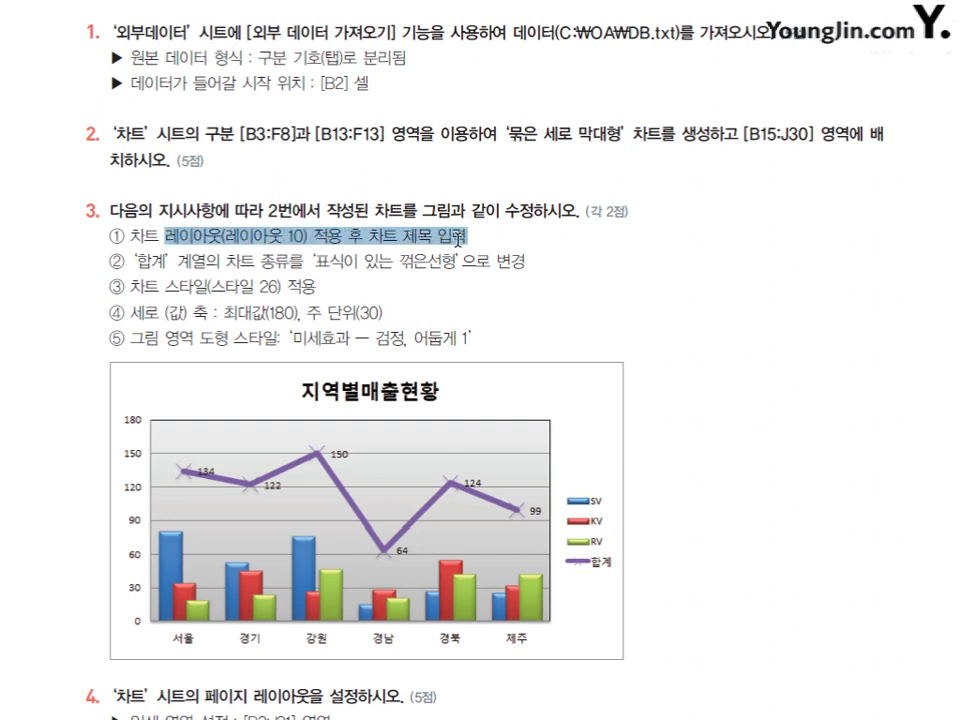
pyautogui.press('Right')
pyautogui.moveTo(121, 262); pyautogui.dragTo(434, 264)
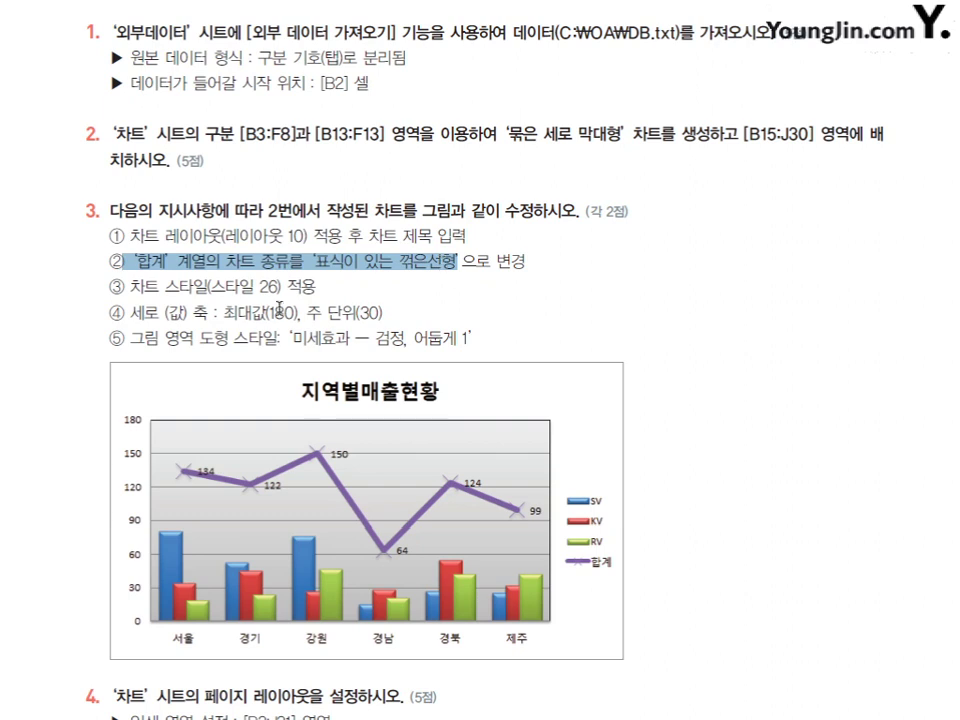
pyautogui.moveTo(208, 288); pyautogui.dragTo(292, 288)
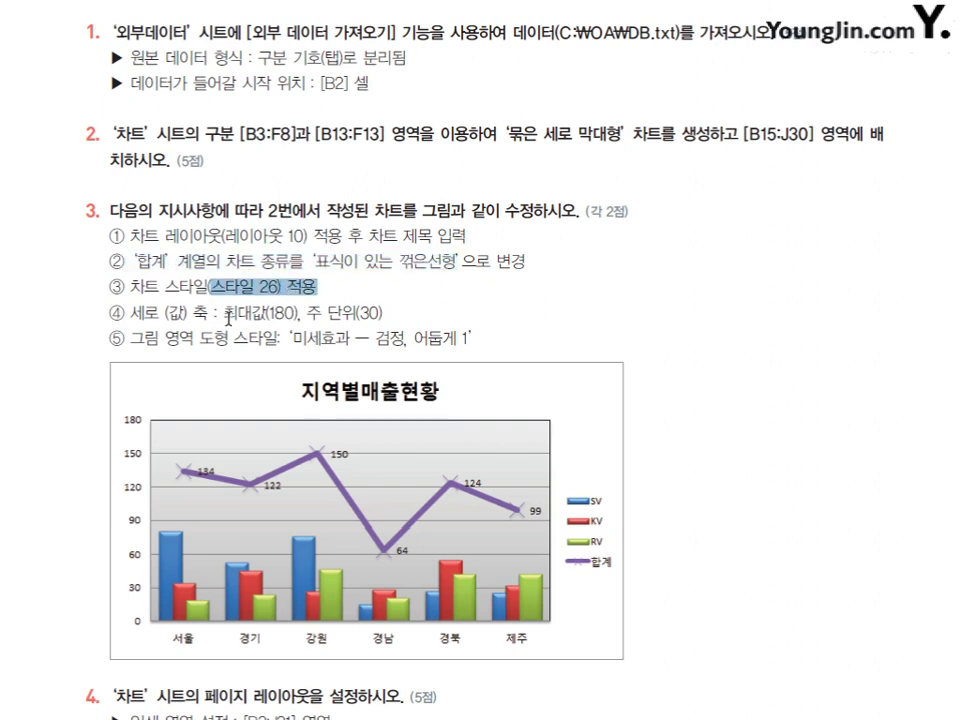
pyautogui.moveTo(223, 313); pyautogui.dragTo(382, 313)
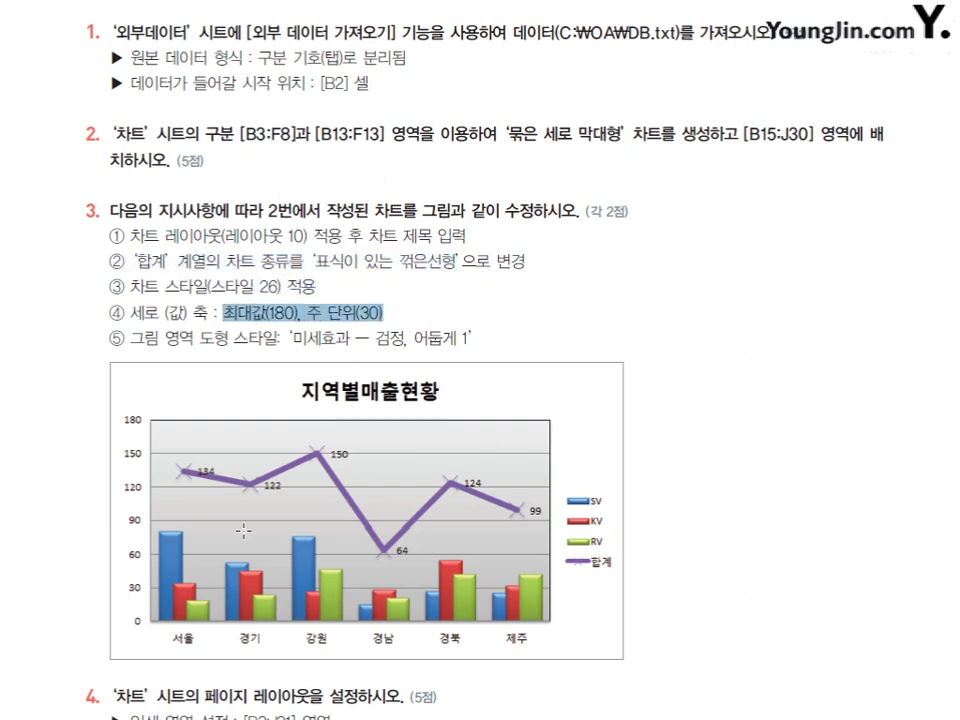
pyautogui.moveTo(278, 339); pyautogui.dragTo(469, 345)
pyautogui.click(632, 357)
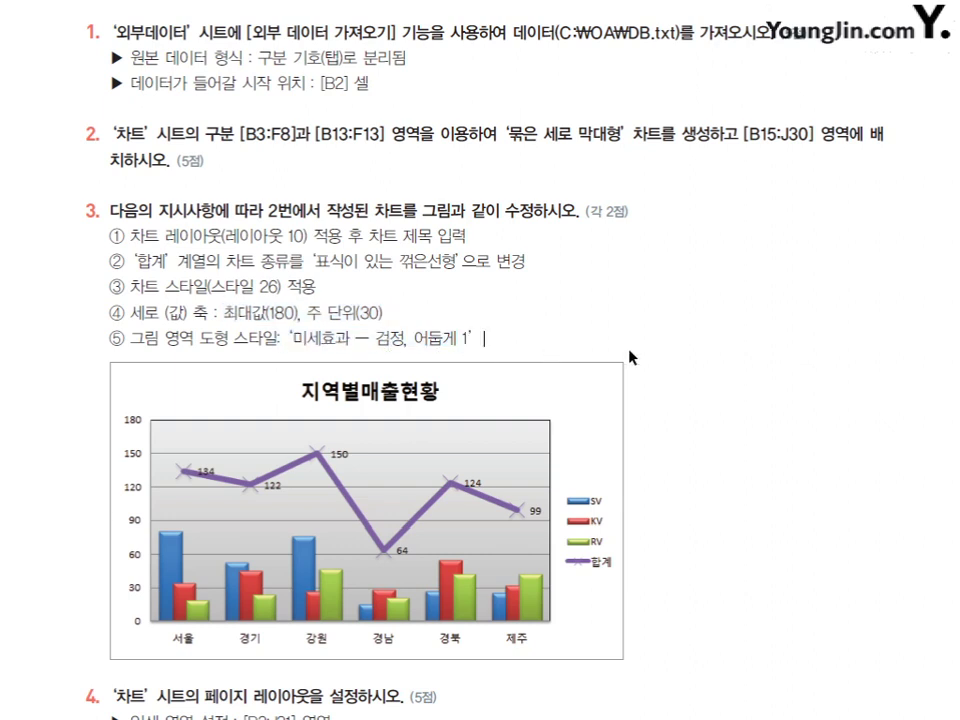
# - Read the page layout instructions for the '차트' sheet, covering the print area and the header
pyautogui.scroll(-3, 632, 352)
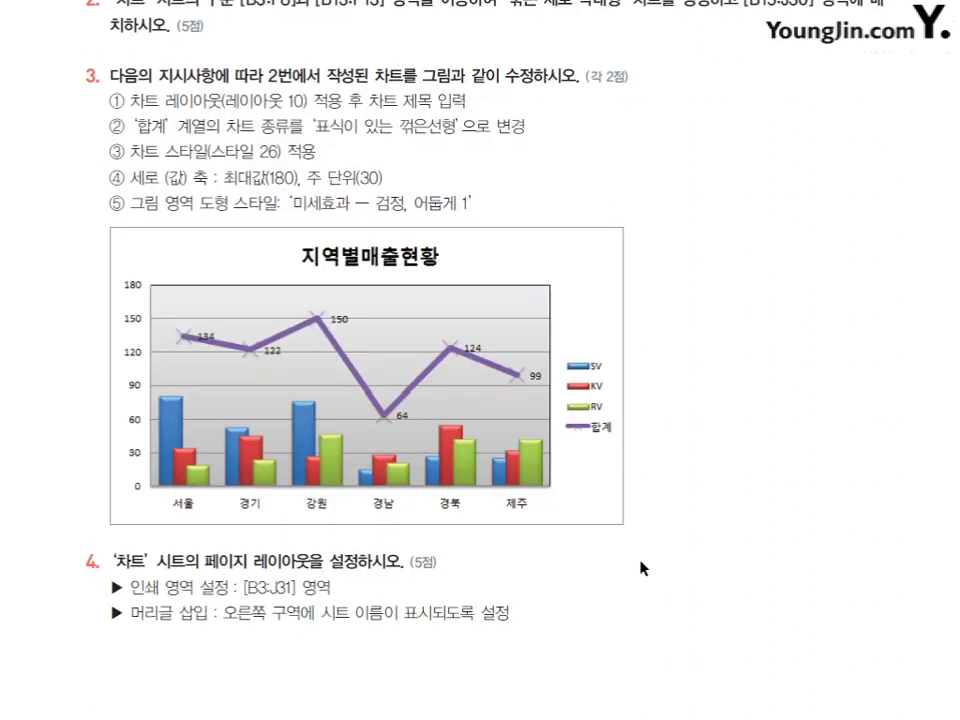
pyautogui.moveTo(237, 592); pyautogui.dragTo(332, 589)
pyautogui.press('Right')
pyautogui.moveTo(320, 614); pyautogui.dragTo(376, 617)
pyautogui.press('Right')
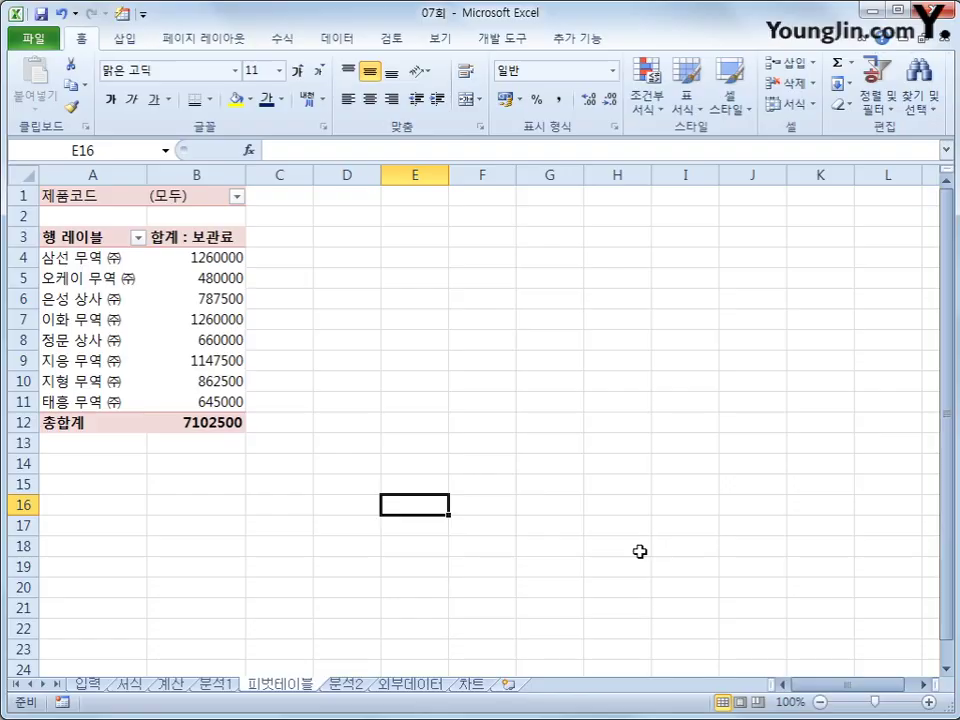
# - Switch to Excel and start importing the text file DB from the 07회 folder at cell B2 of the '외부데이터' sheet
pyautogui.click(392, 685)
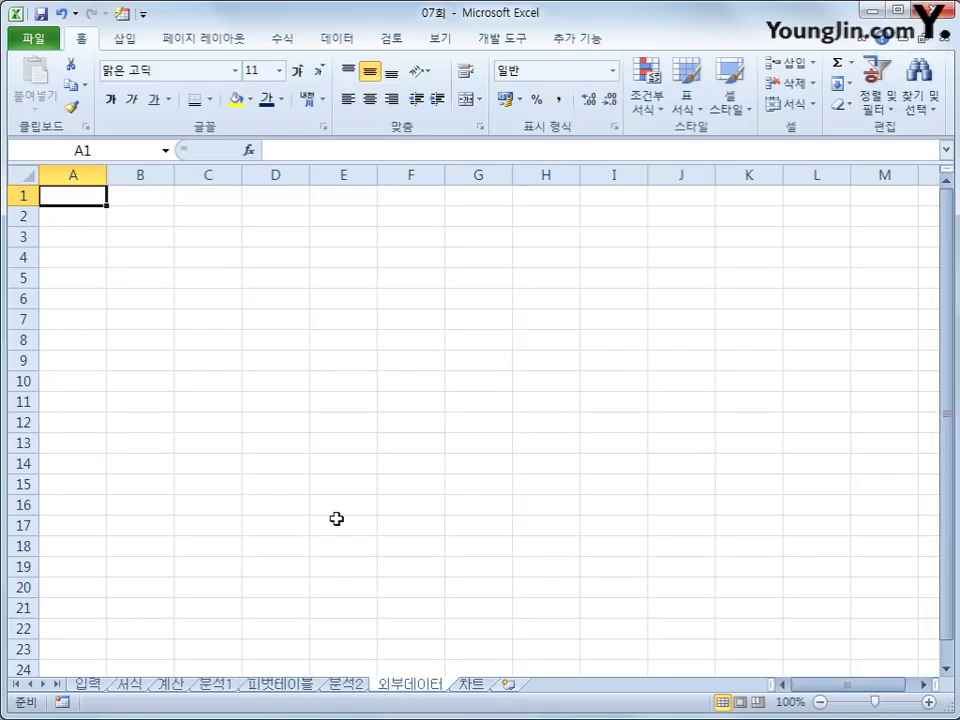
pyautogui.click(149, 219)
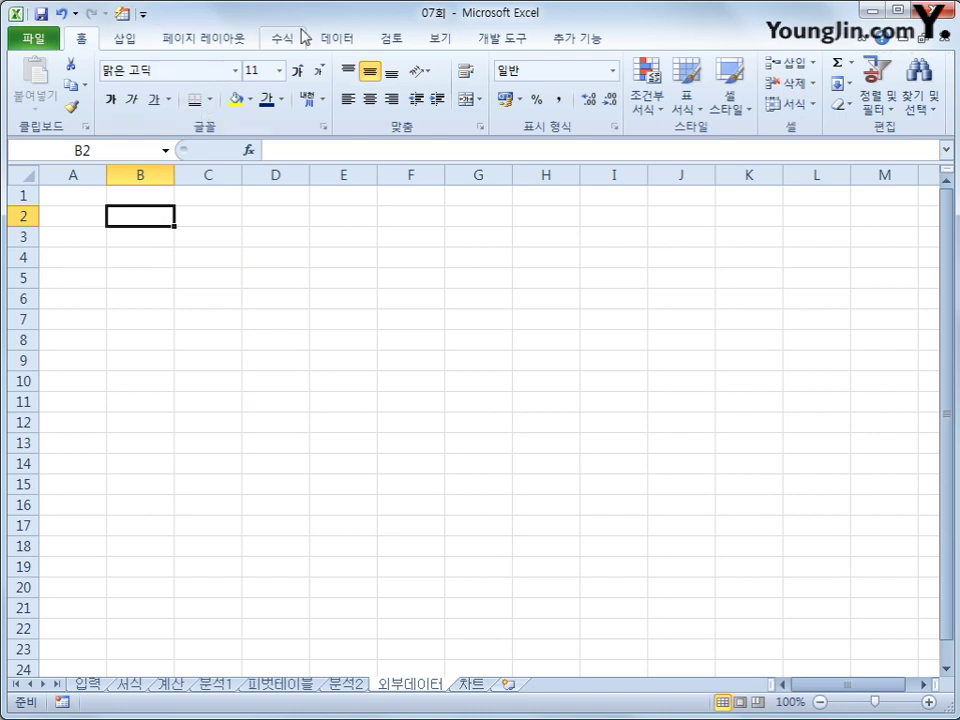
pyautogui.click(336, 44)
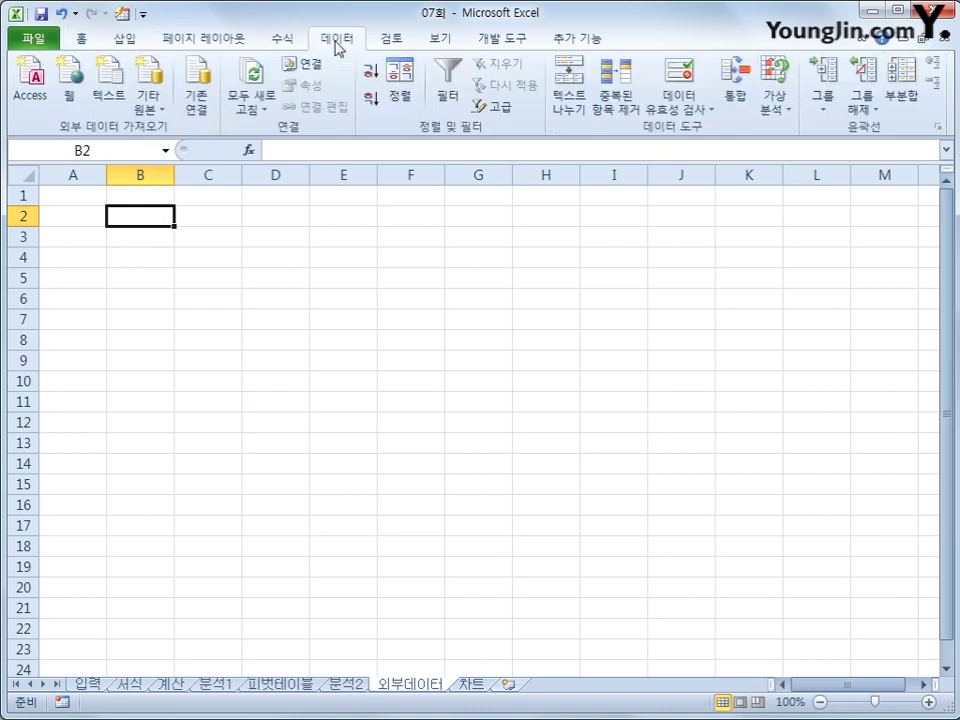
pyautogui.click(110, 95)
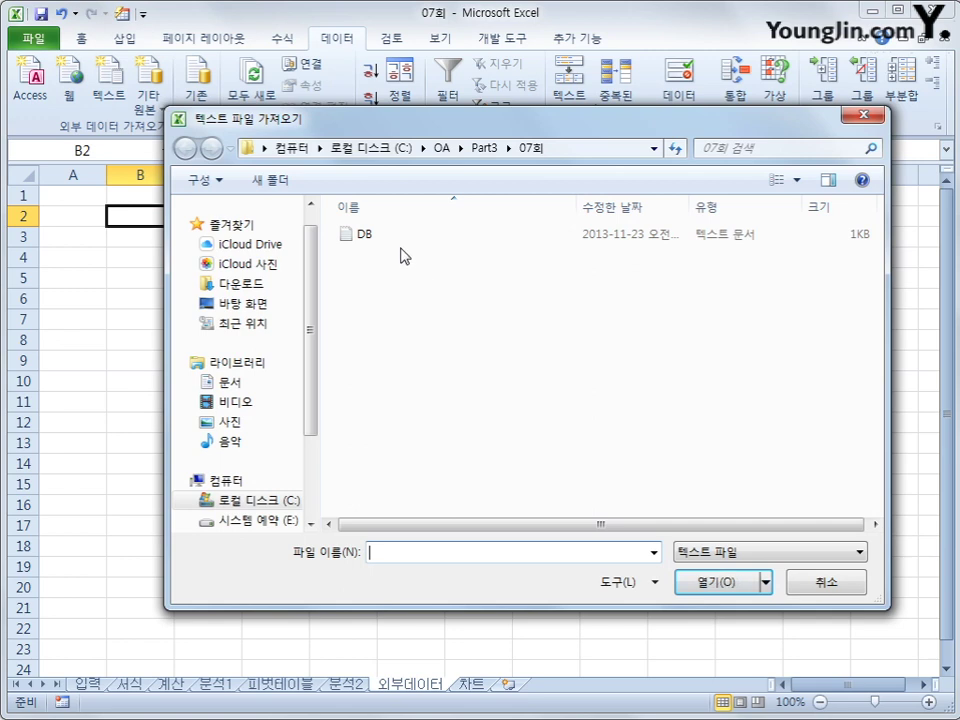
pyautogui.click(394, 236)
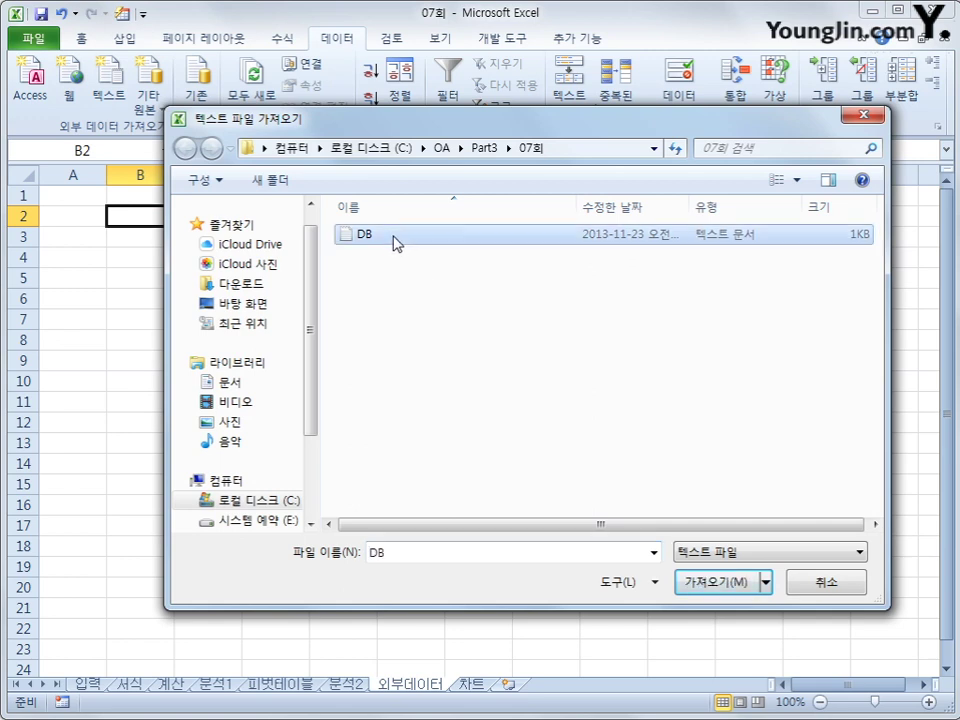
pyautogui.click(703, 584)
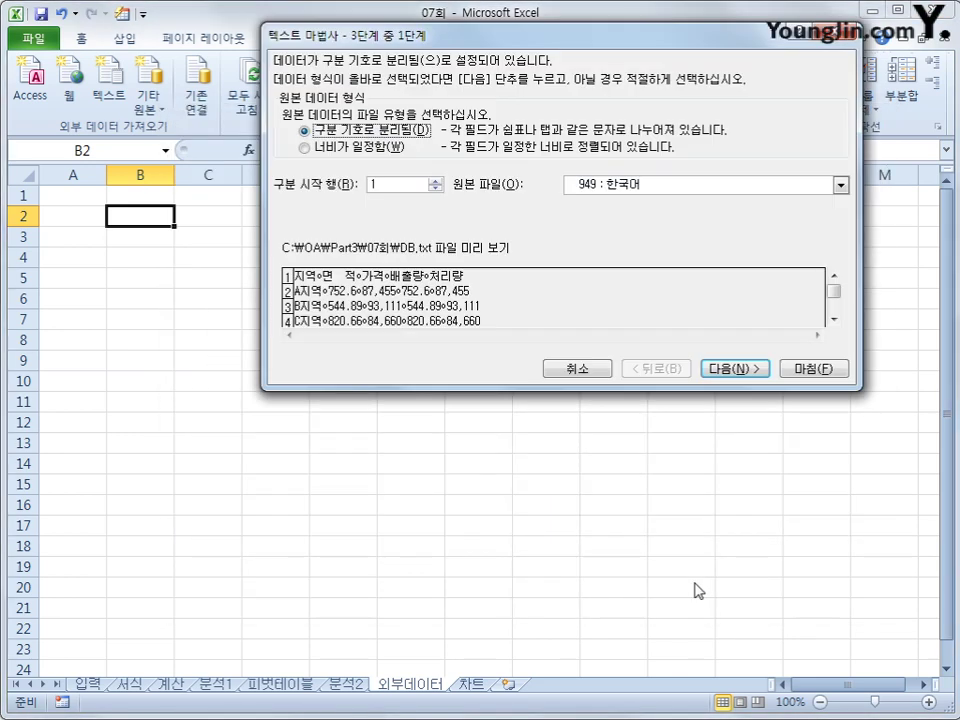
# - Split the text data by the tab delimiter and finish the import into the existing worksheet at cell B2
pyautogui.click(734, 370)
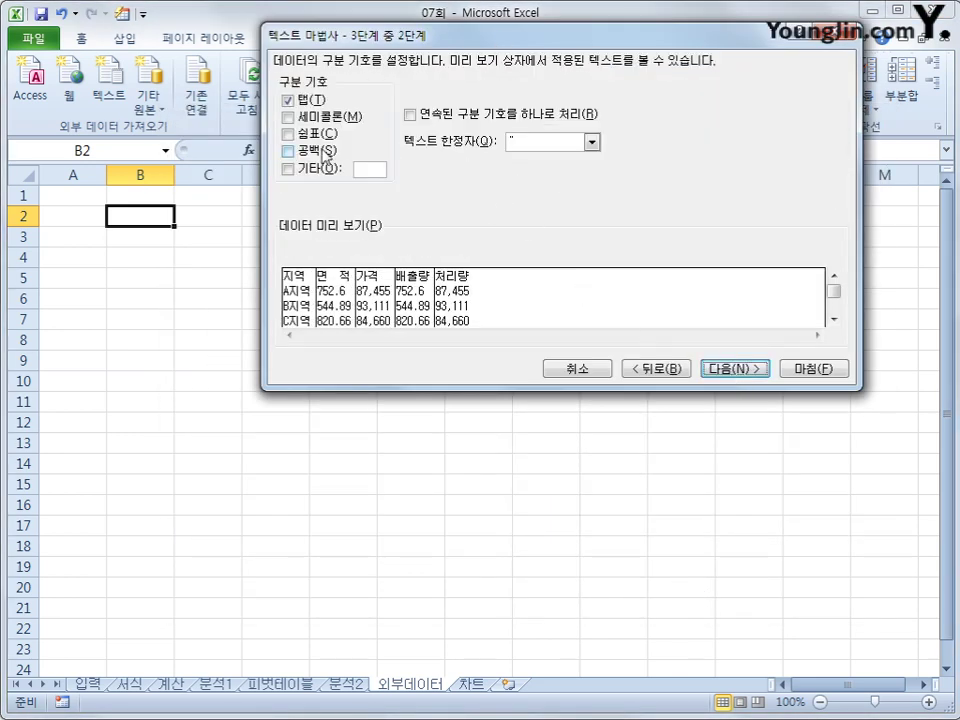
pyautogui.click(296, 102)
pyautogui.click(298, 103)
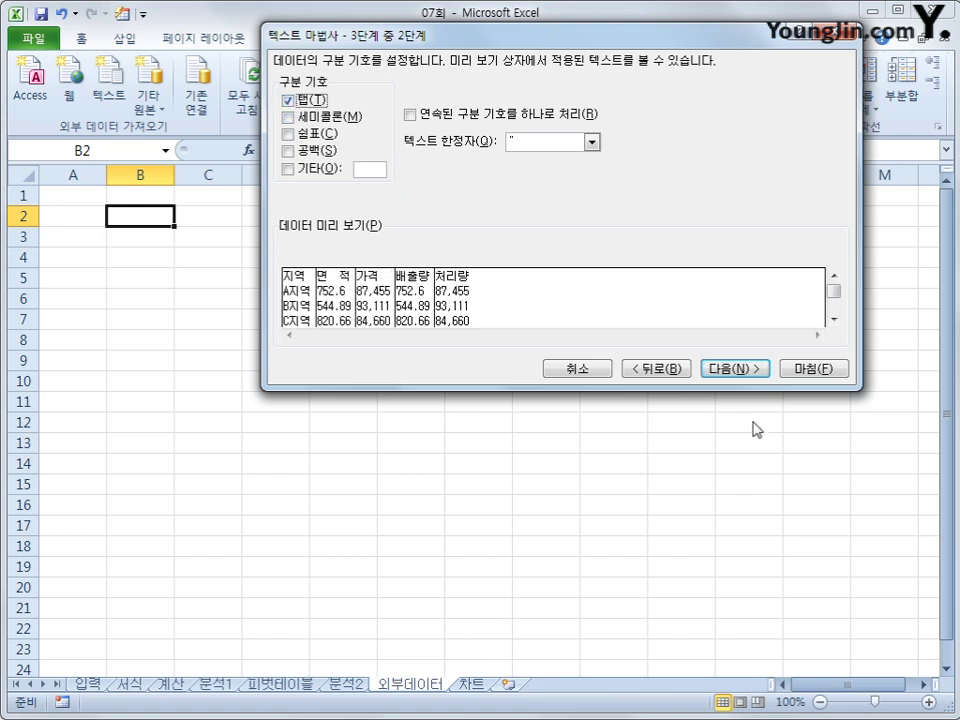
pyautogui.click(737, 370)
pyautogui.click(814, 370)
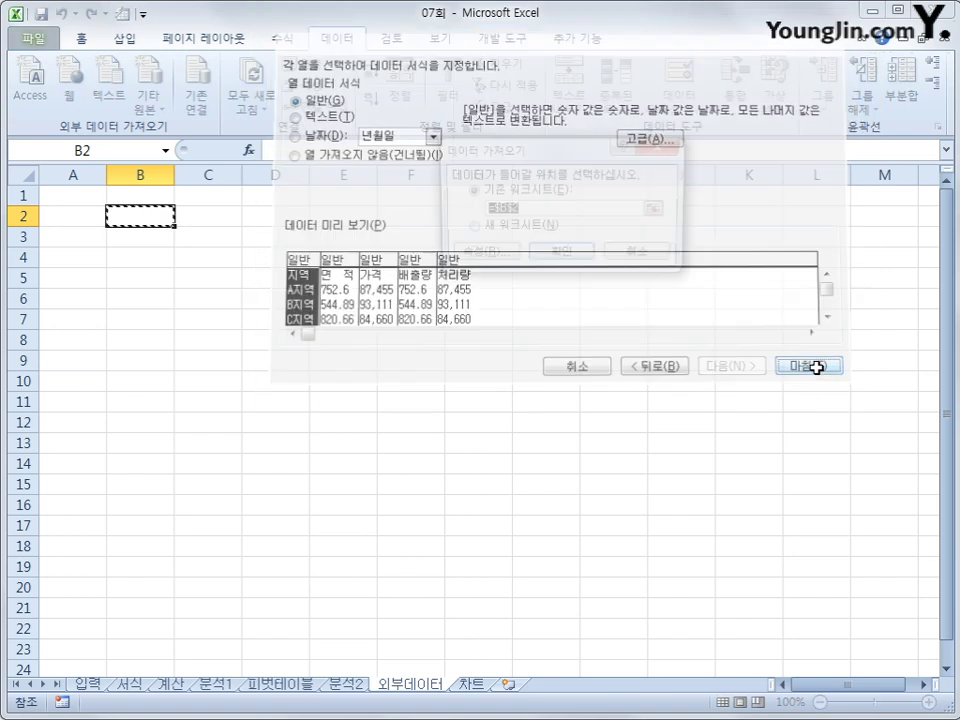
pyautogui.click(572, 257)
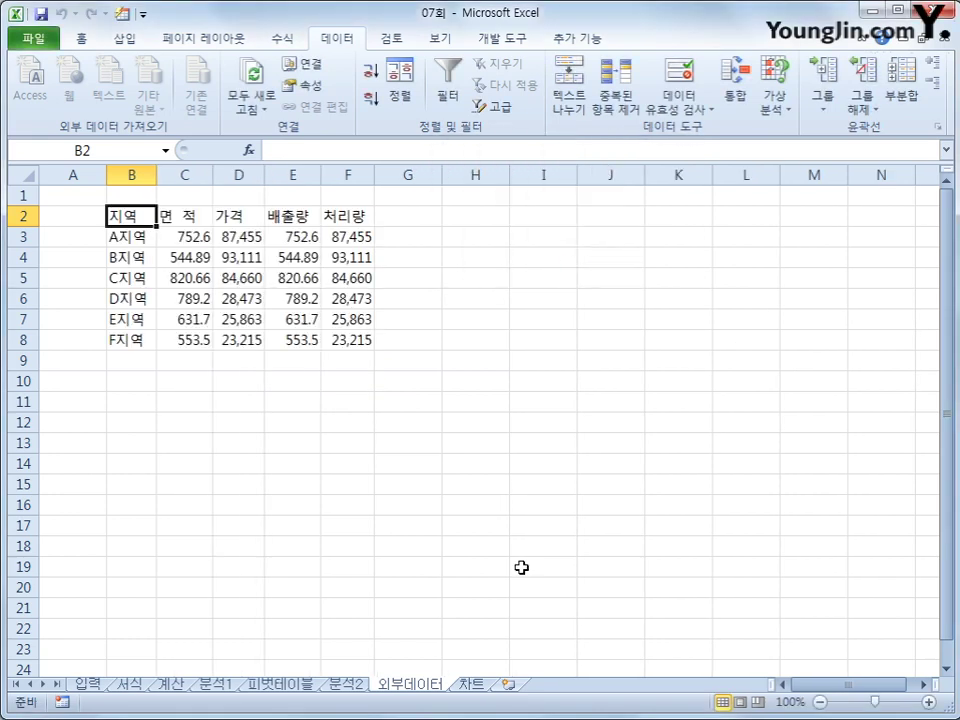
# - Create a 2-D clustered column chart from ranges B3:F8 and B13:F13 on the '차트' sheet
pyautogui.click(471, 686)
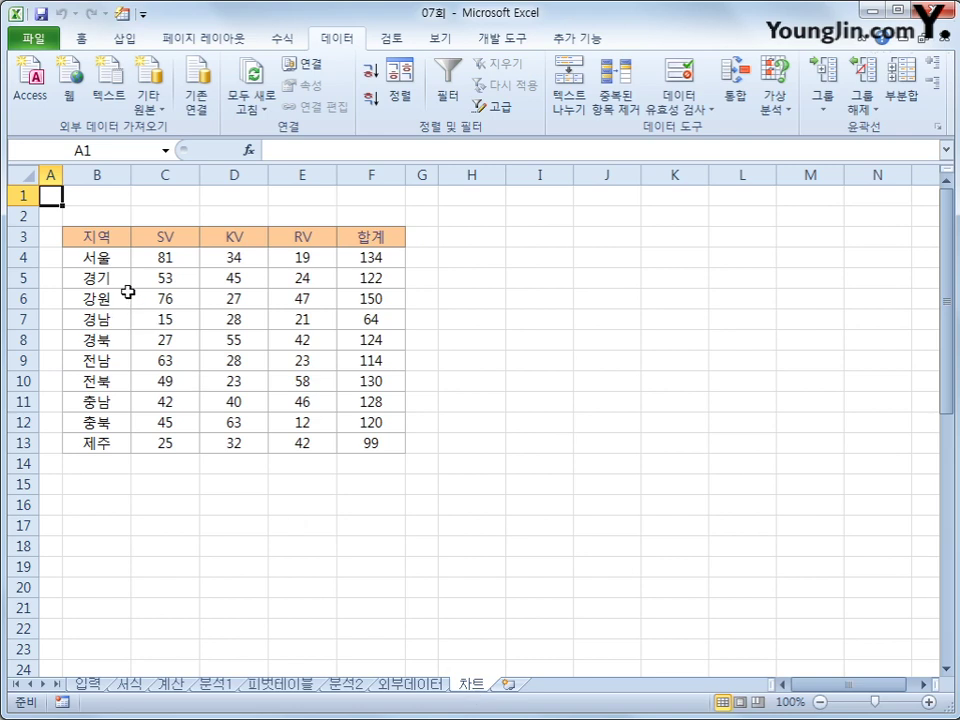
pyautogui.click(113, 242)
pyautogui.moveTo(113, 242); pyautogui.dragTo(375, 343)
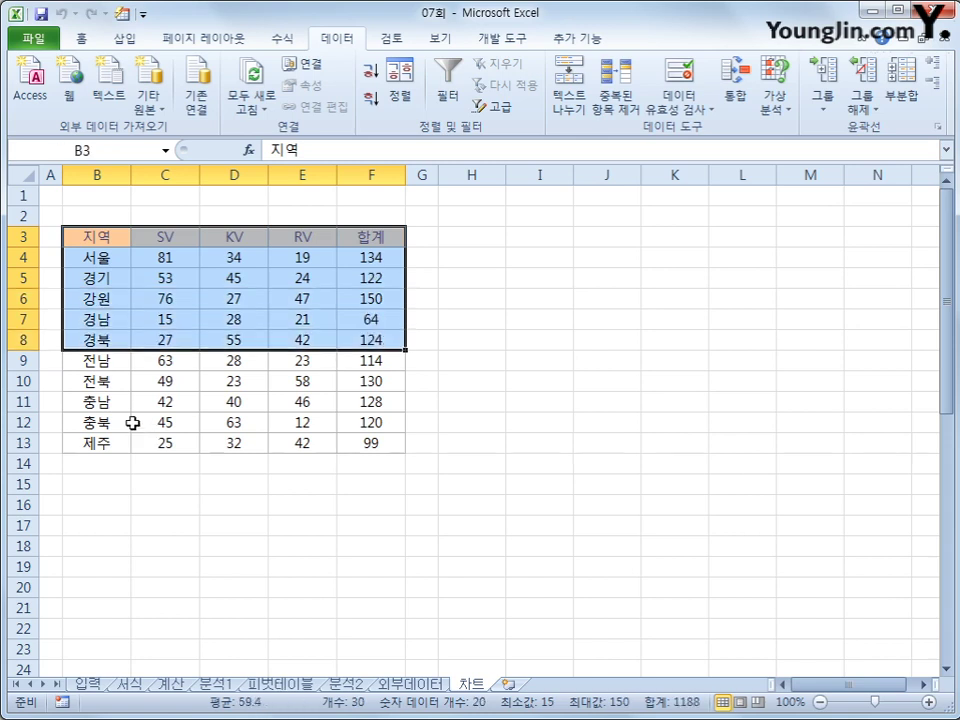
pyautogui.moveTo(94, 446); pyautogui.dragTo(366, 448)
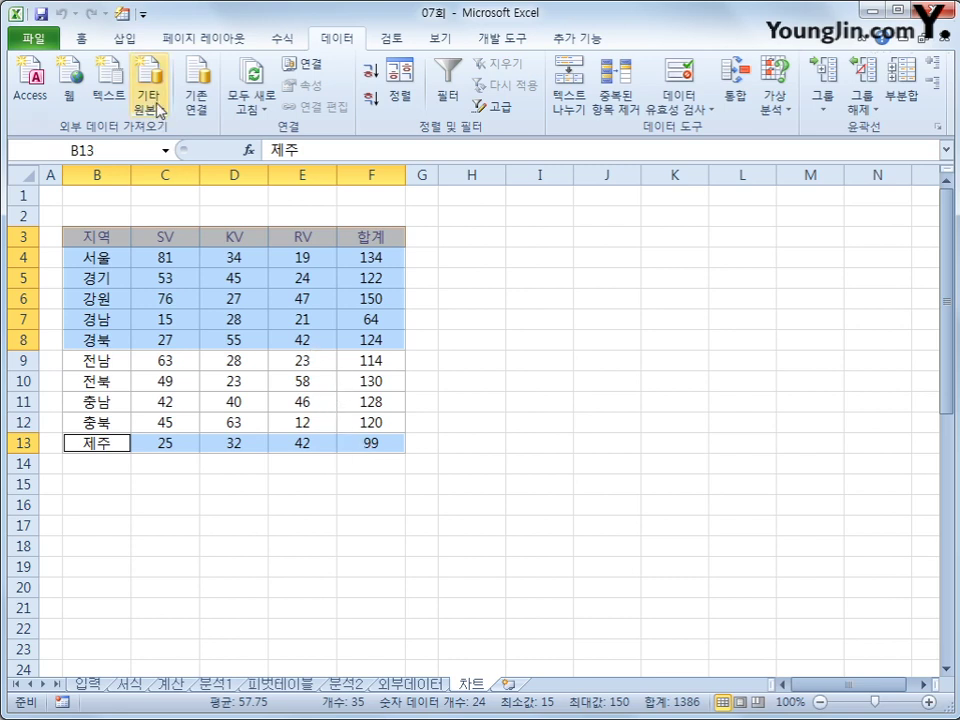
pyautogui.click(126, 40)
pyautogui.click(294, 88)
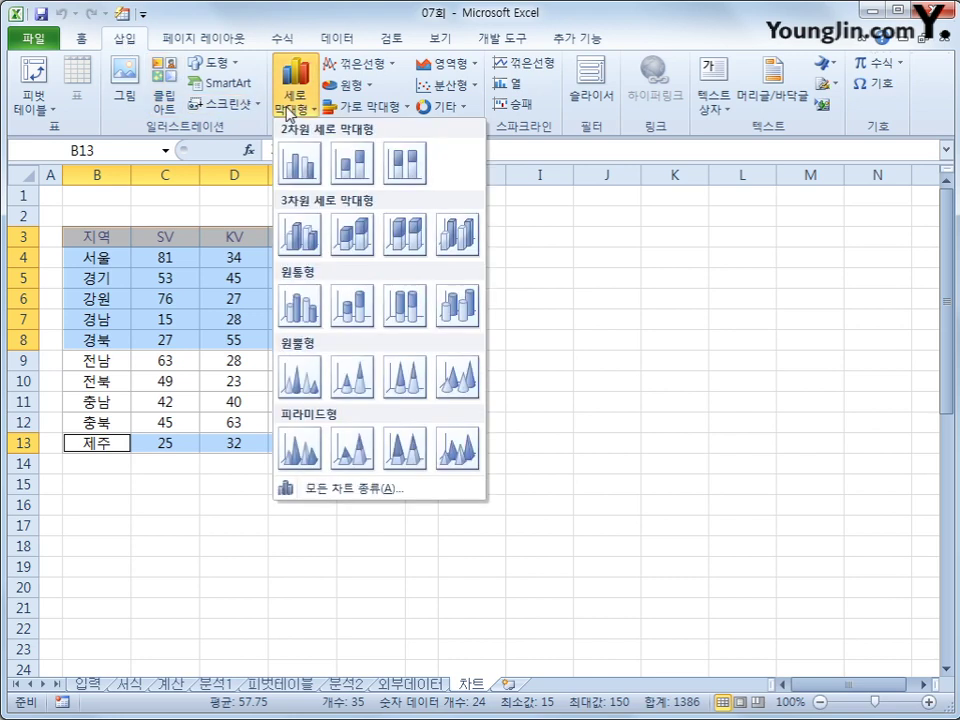
pyautogui.click(296, 170)
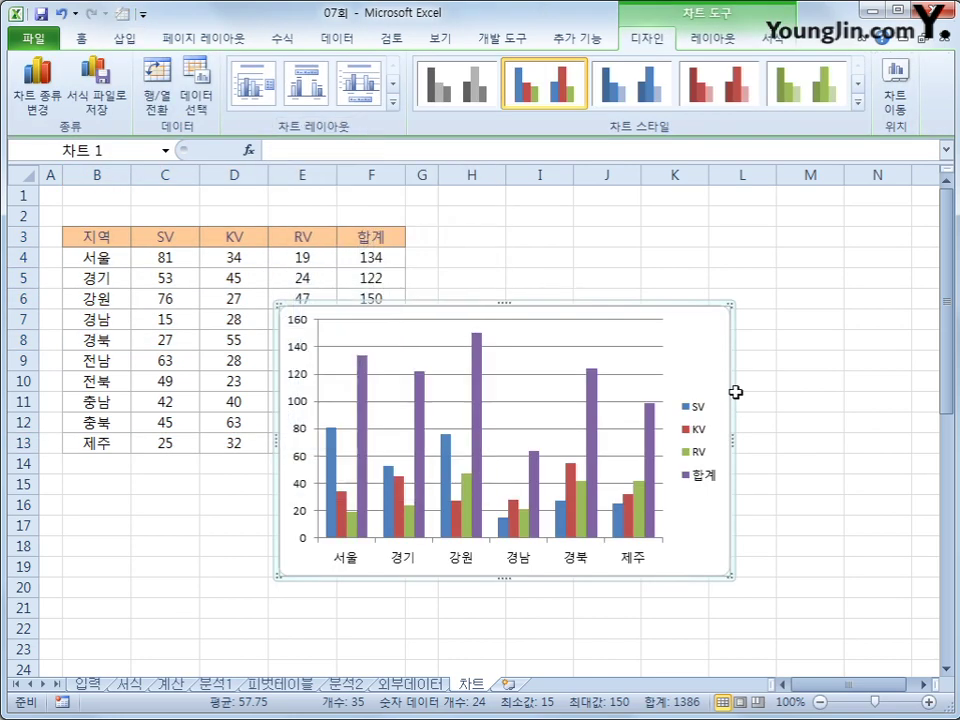
# - Move and resize the new chart so that it fills the range B15:J30
pyautogui.moveTo(716, 335); pyautogui.dragTo(510, 506)
pyautogui.scroll(-3, 510, 506)
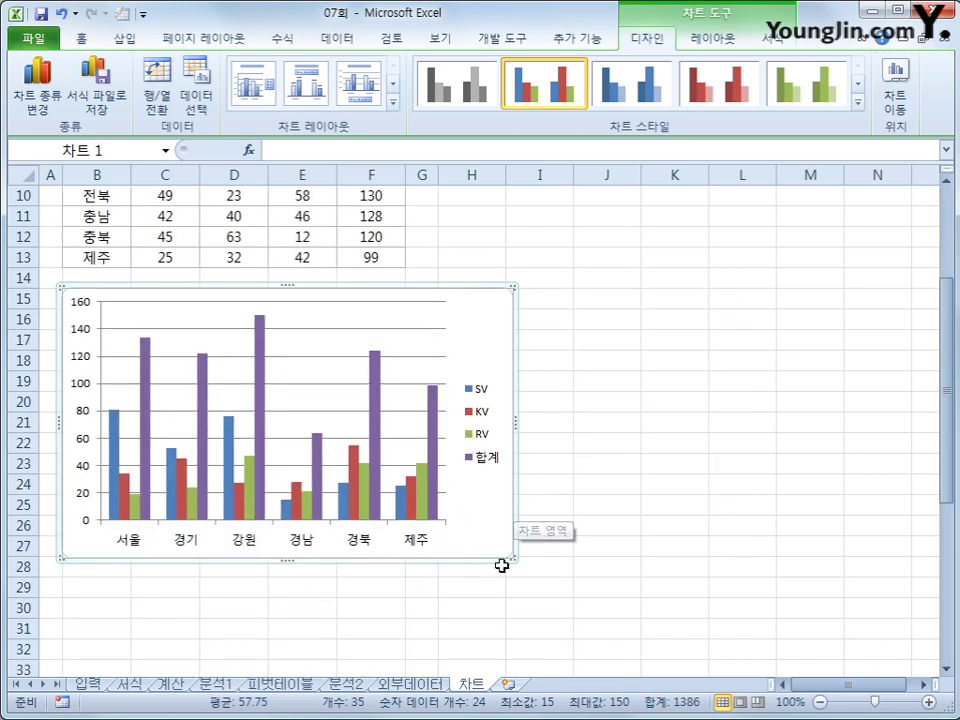
pyautogui.moveTo(511, 557); pyautogui.dragTo(629, 611)
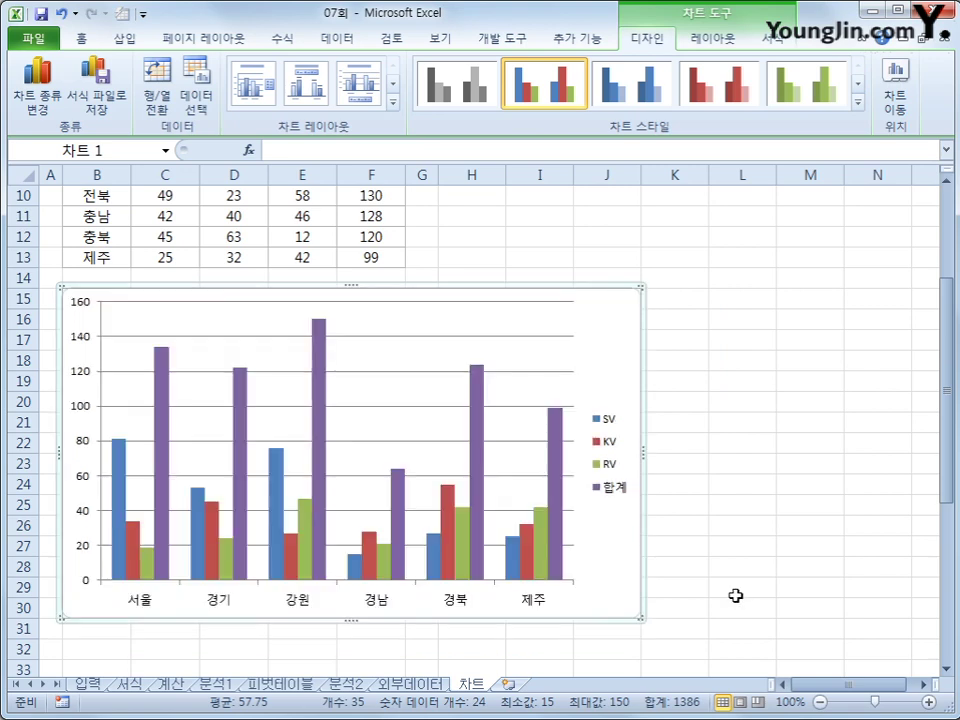
# - Apply chart layout 10 to the chart and set its title to 지역별매출현황
pyautogui.click(392, 103)
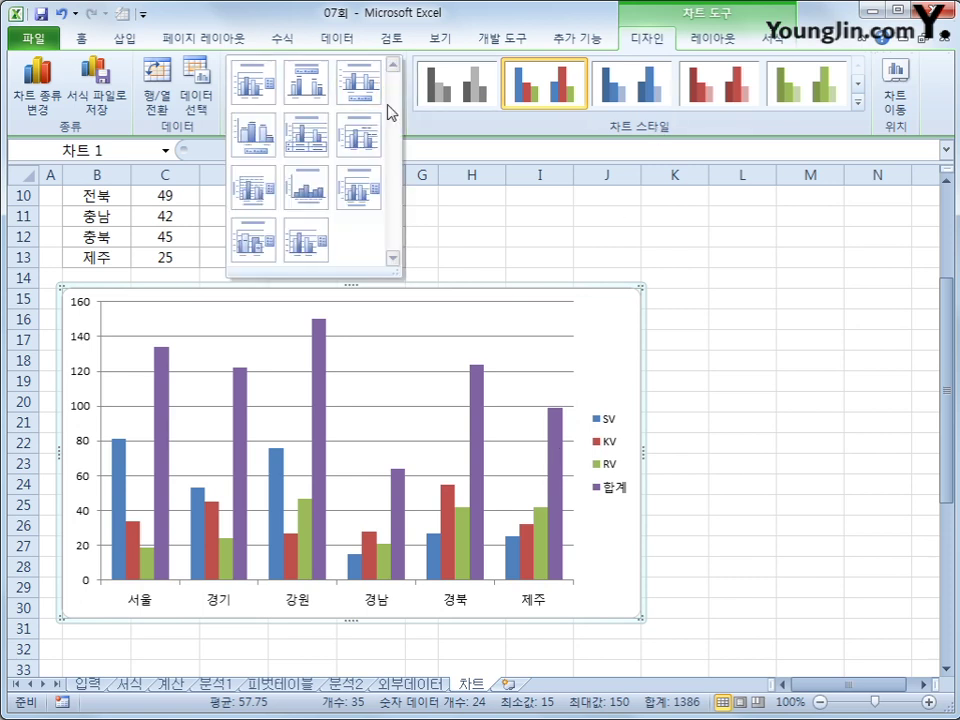
pyautogui.click(250, 243)
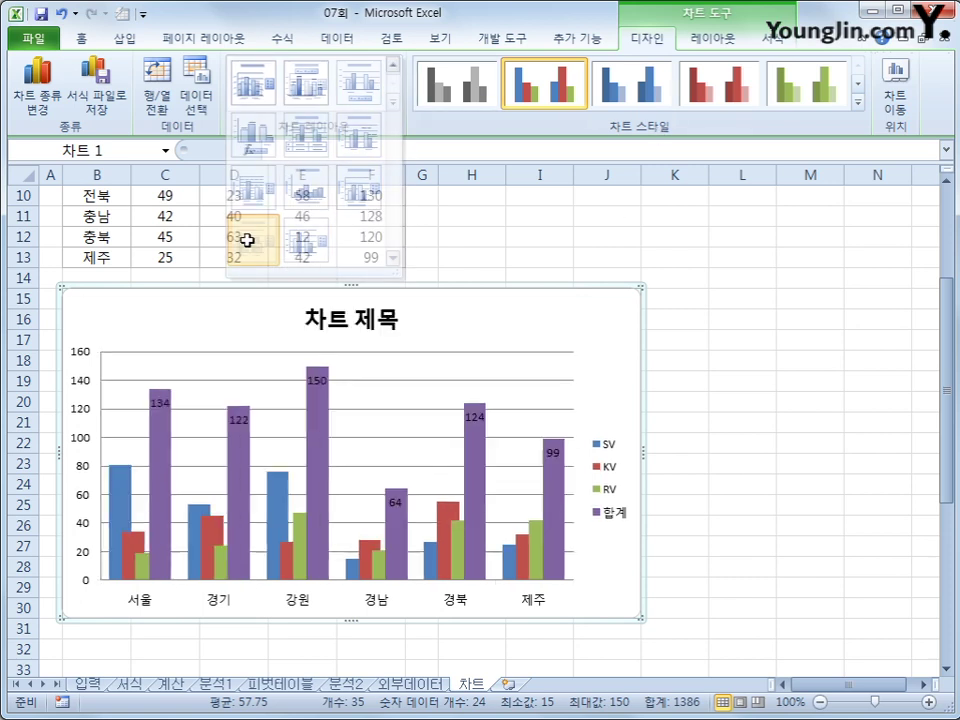
pyautogui.click(352, 314)
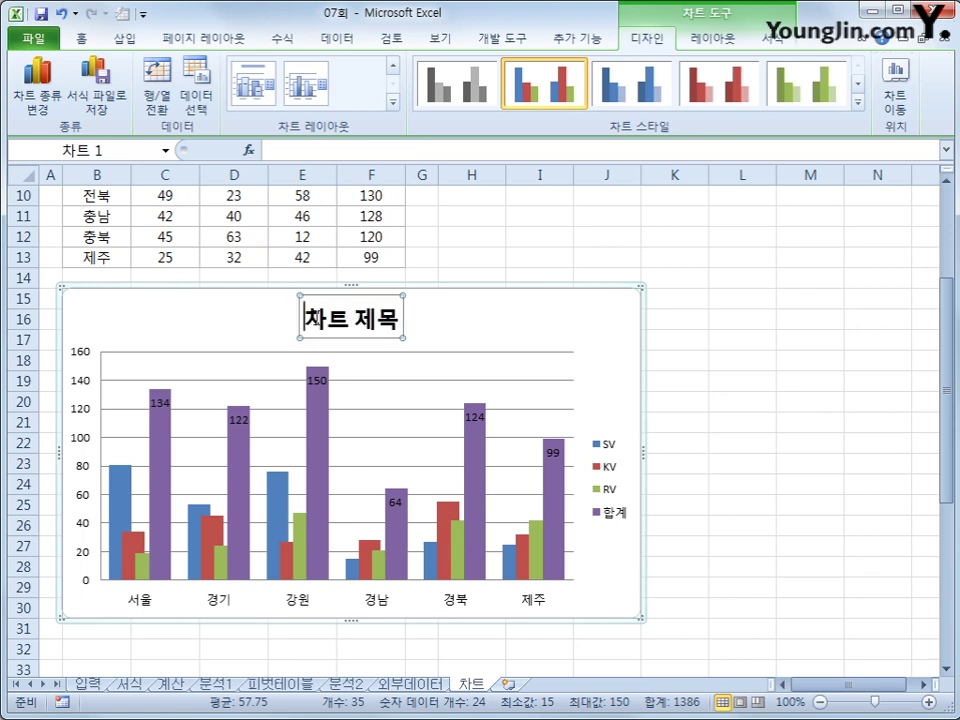
pyautogui.moveTo(305, 318); pyautogui.dragTo(388, 318)
pyautogui.write('지역ㅁ')
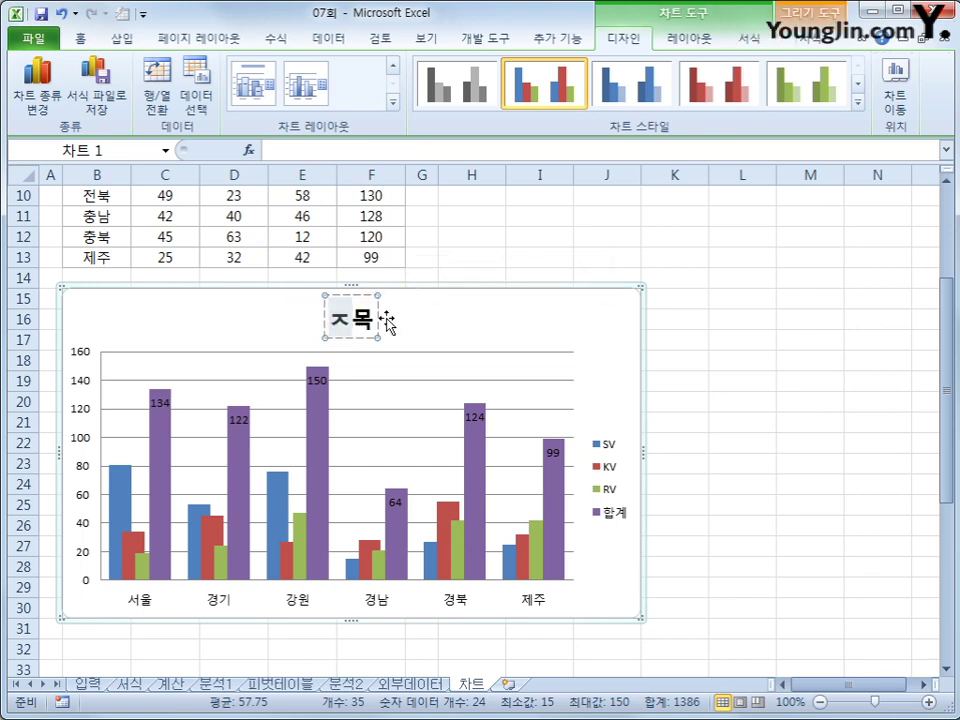
pyautogui.write('별매출')
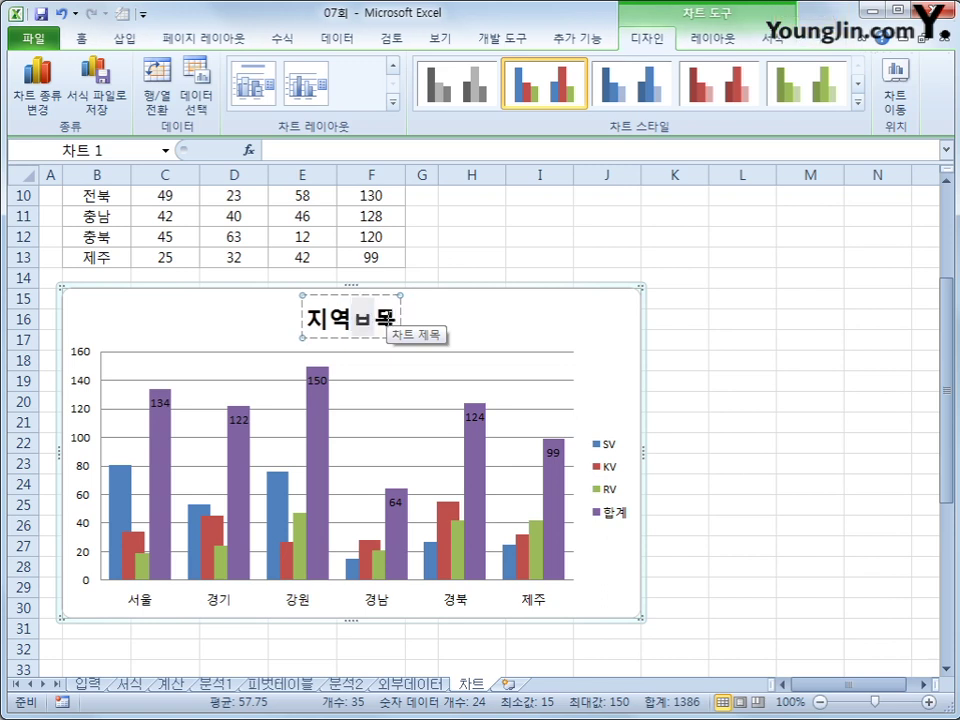
pyautogui.write('현황')
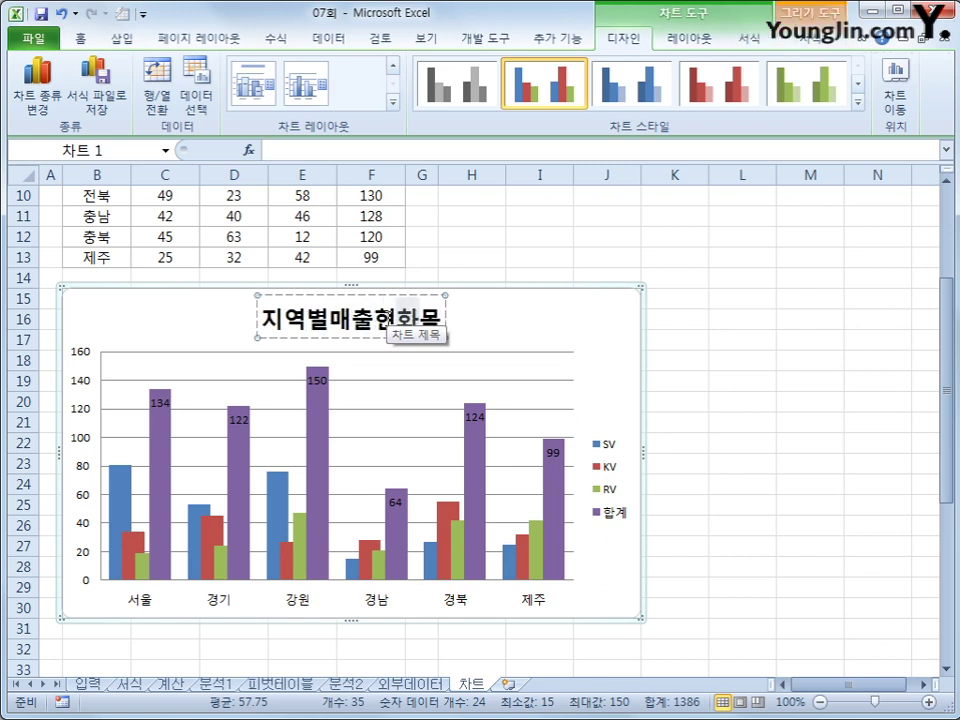
pyautogui.press('Delete')
pyautogui.click(529, 342)
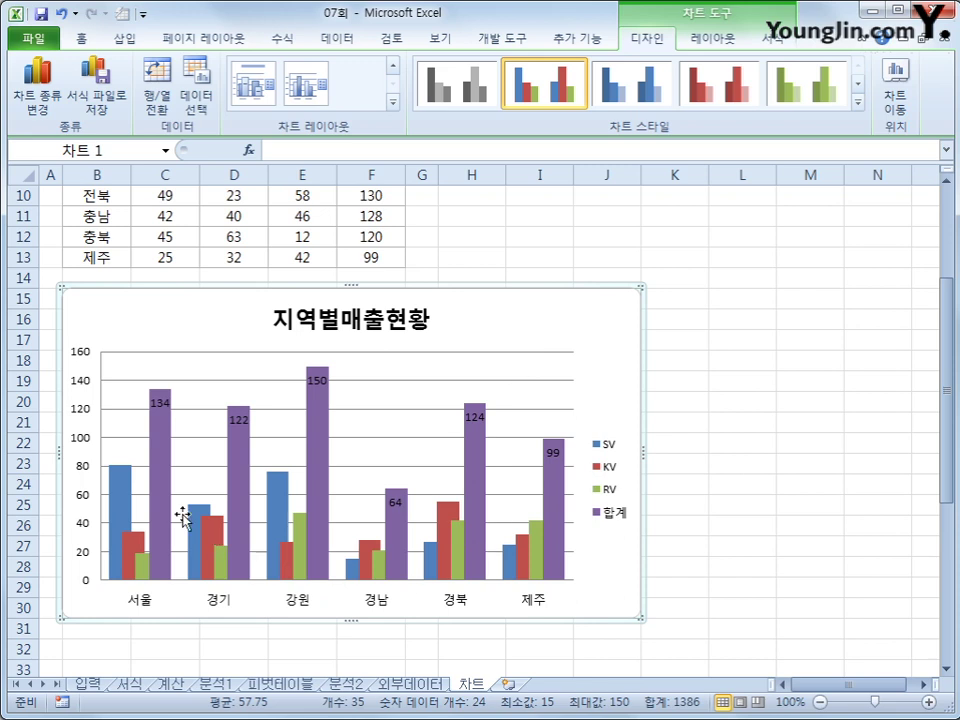
# - Change the 합계 series to a line with markers and apply the multicolour bevelled chart style 26
pyautogui.click(156, 443)
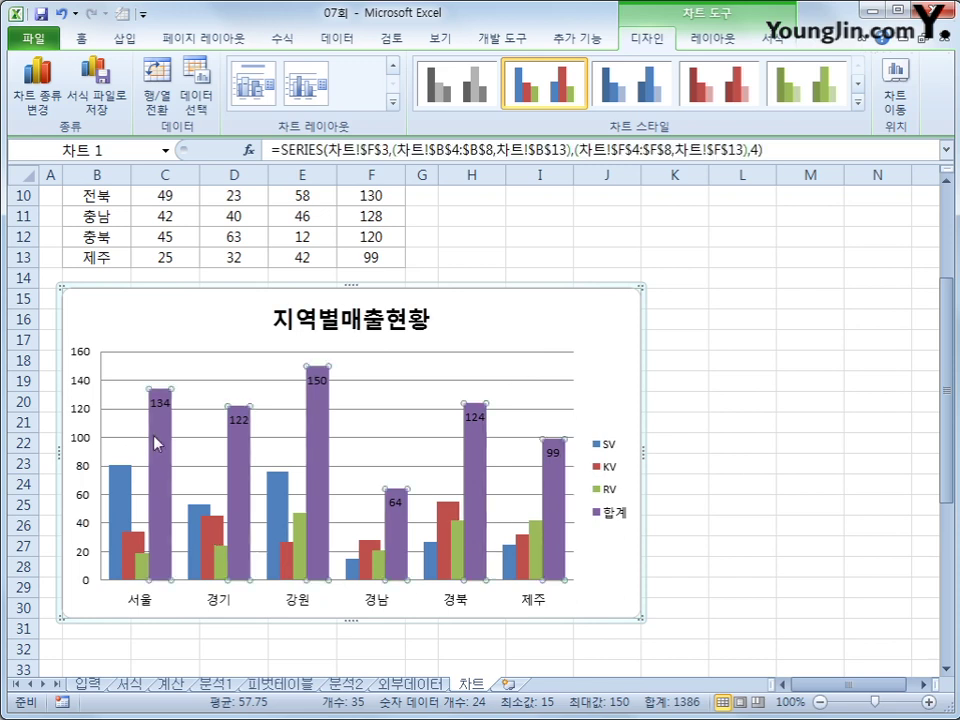
pyautogui.rightClick(156, 443)
pyautogui.click(290, 496)
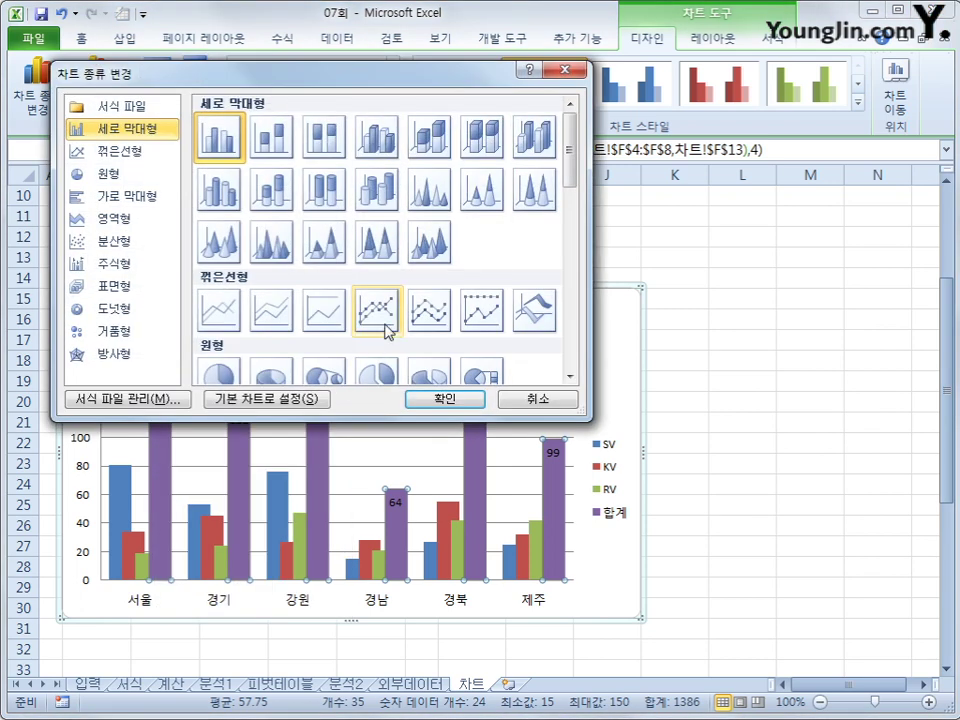
pyautogui.click(386, 330)
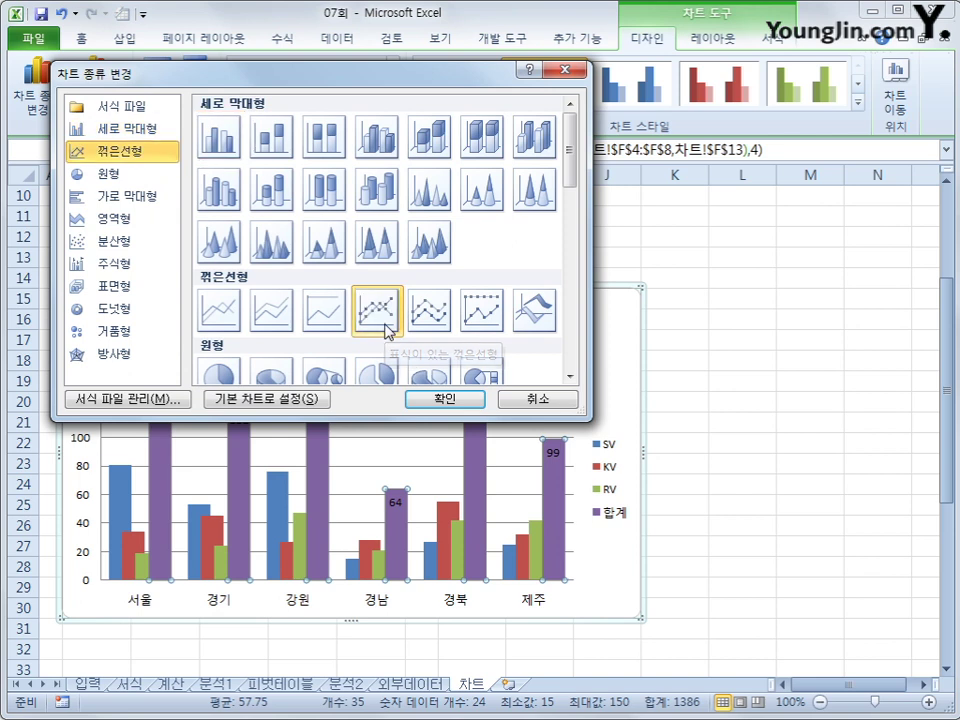
pyautogui.click(434, 400)
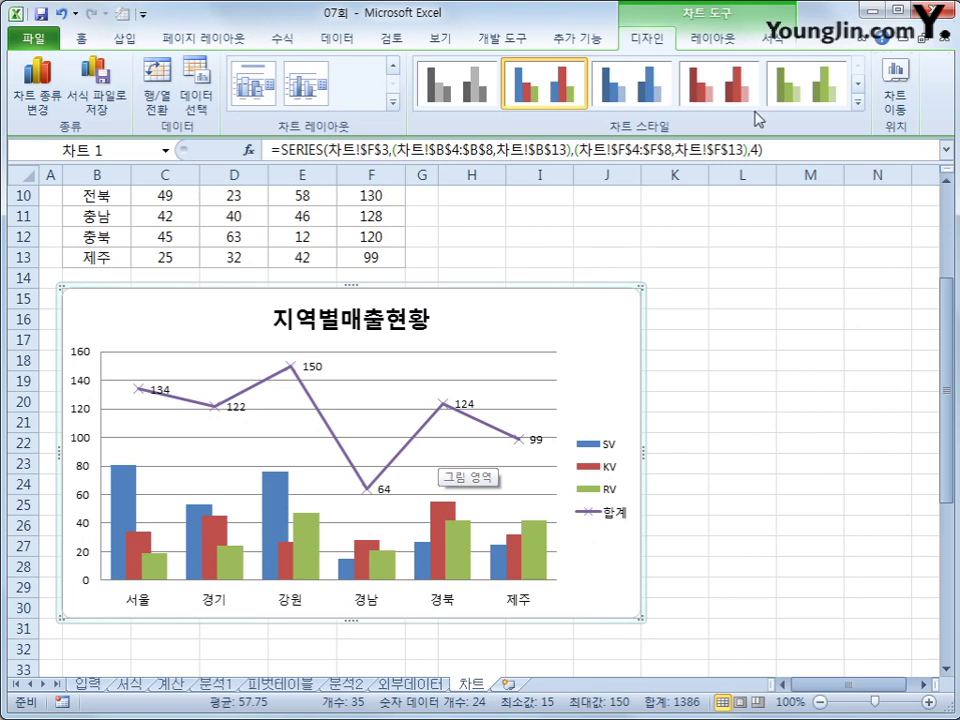
pyautogui.click(857, 101)
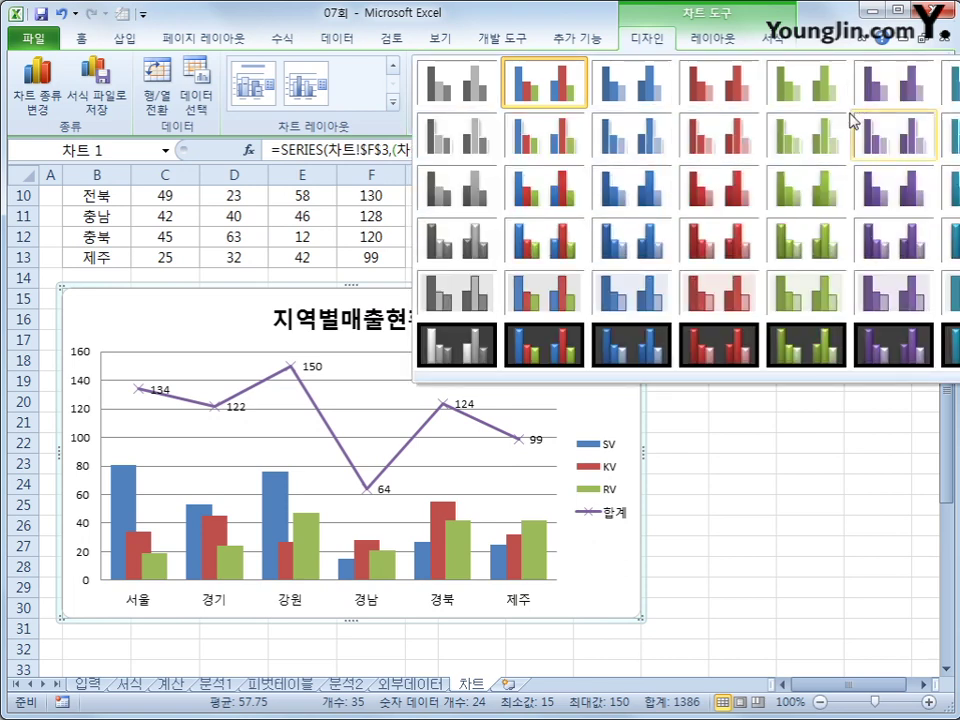
pyautogui.click(543, 257)
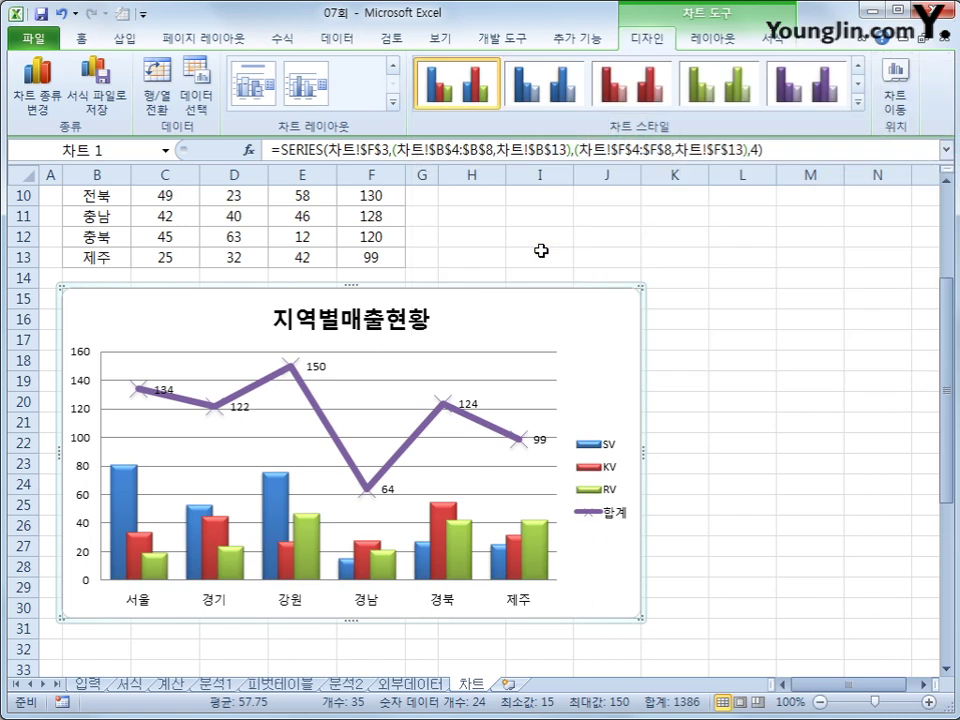
# - Fix the vertical value axis at a maximum of 180 and a major unit of 30
pyautogui.click(90, 416)
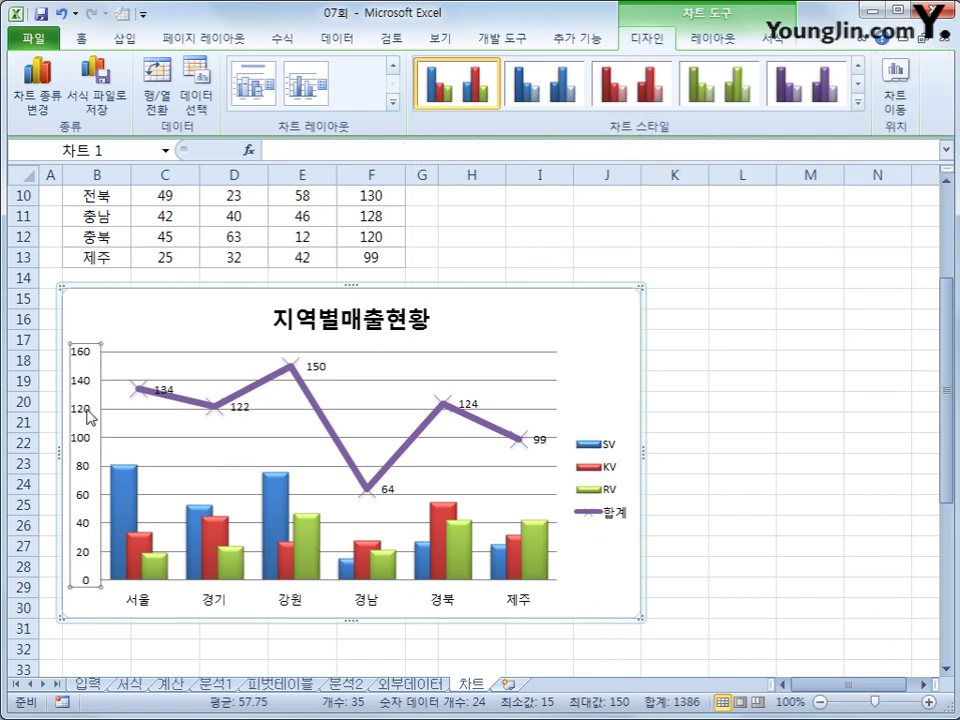
pyautogui.rightClick(90, 416)
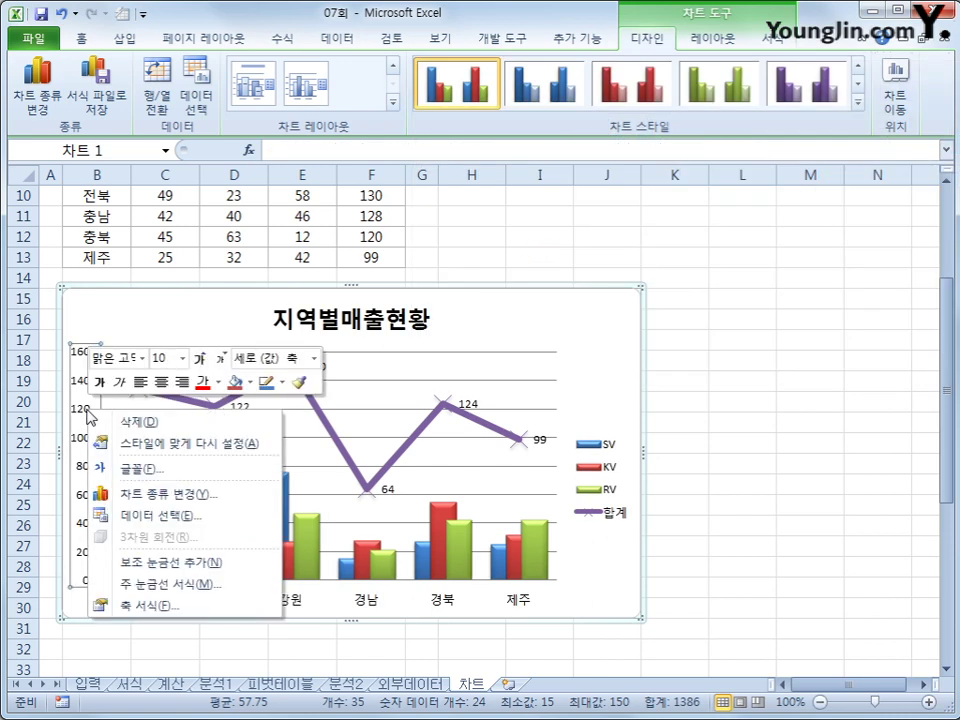
pyautogui.click(150, 605)
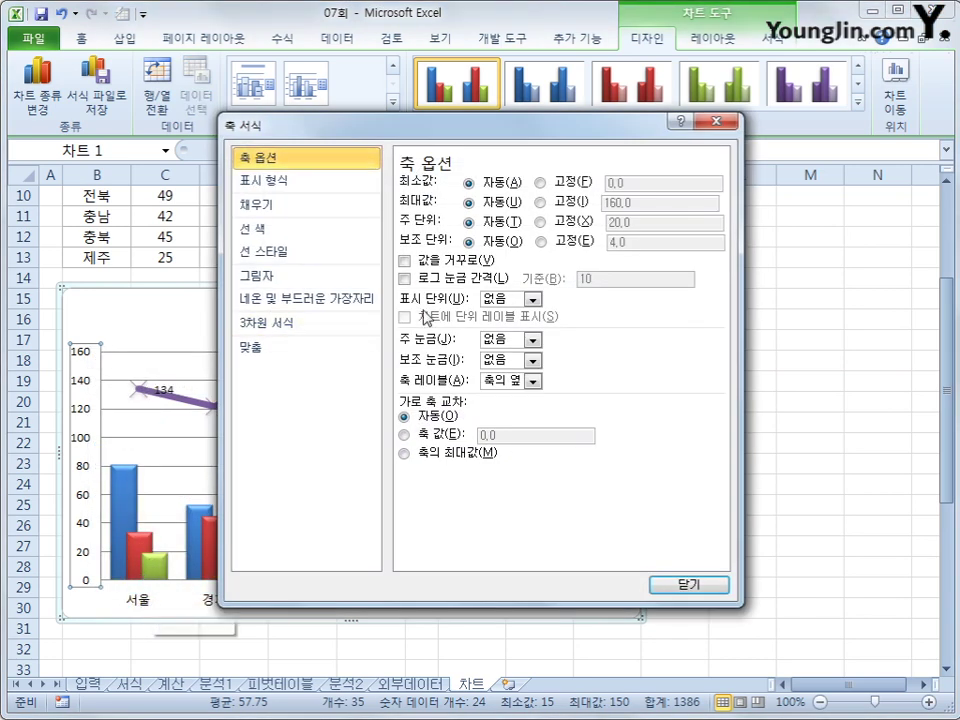
pyautogui.click(541, 201)
pyautogui.moveTo(633, 206); pyautogui.dragTo(535, 188)
pyautogui.write('180')
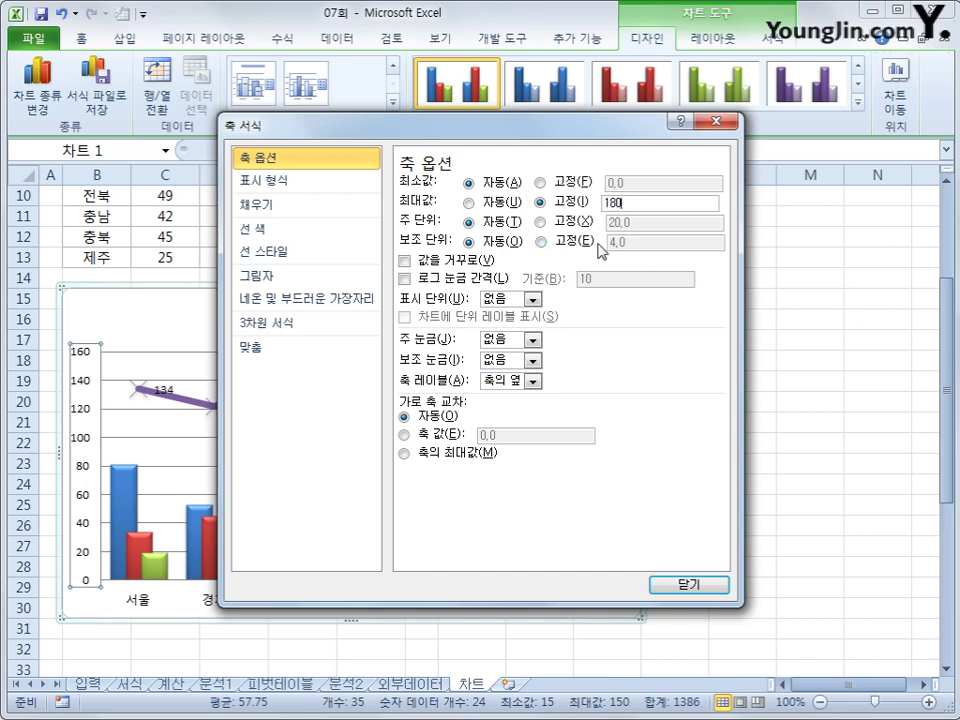
pyautogui.click(540, 221)
pyautogui.moveTo(647, 222); pyautogui.dragTo(543, 211)
pyautogui.write('30')
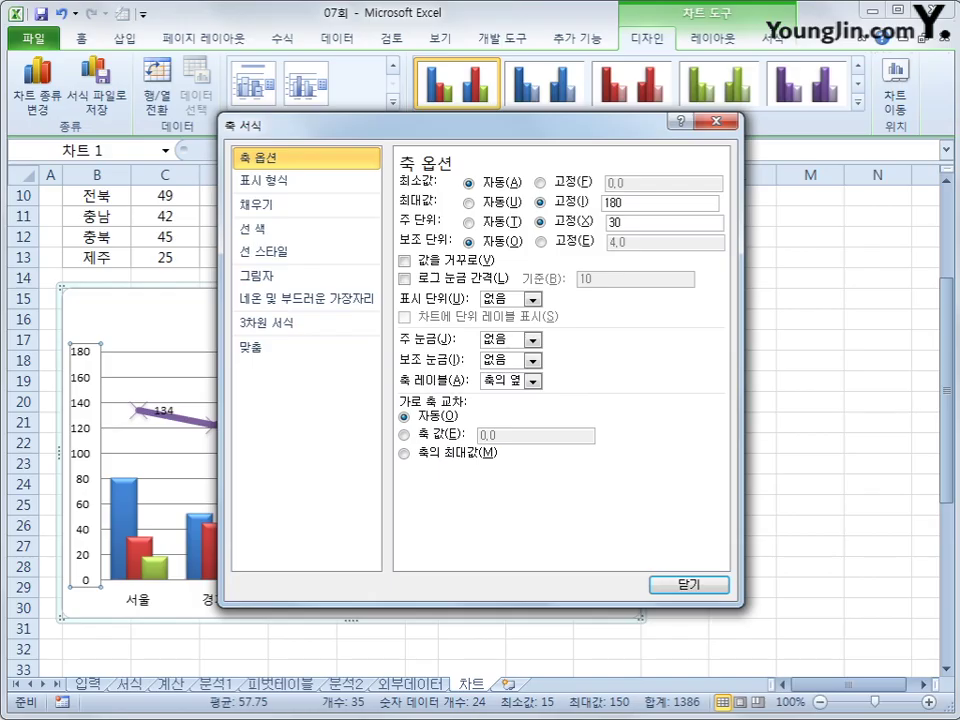
pyautogui.click(714, 584)
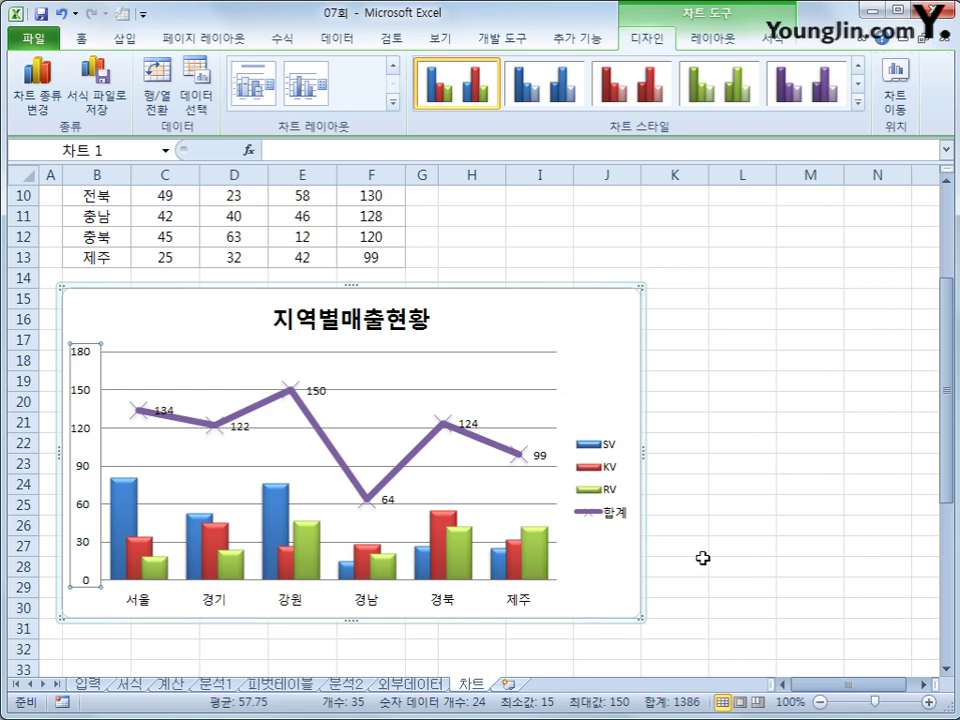
# - Apply the subtle-effect black shape style with light grey gradient to the chart's plot area
pyautogui.click(495, 366)
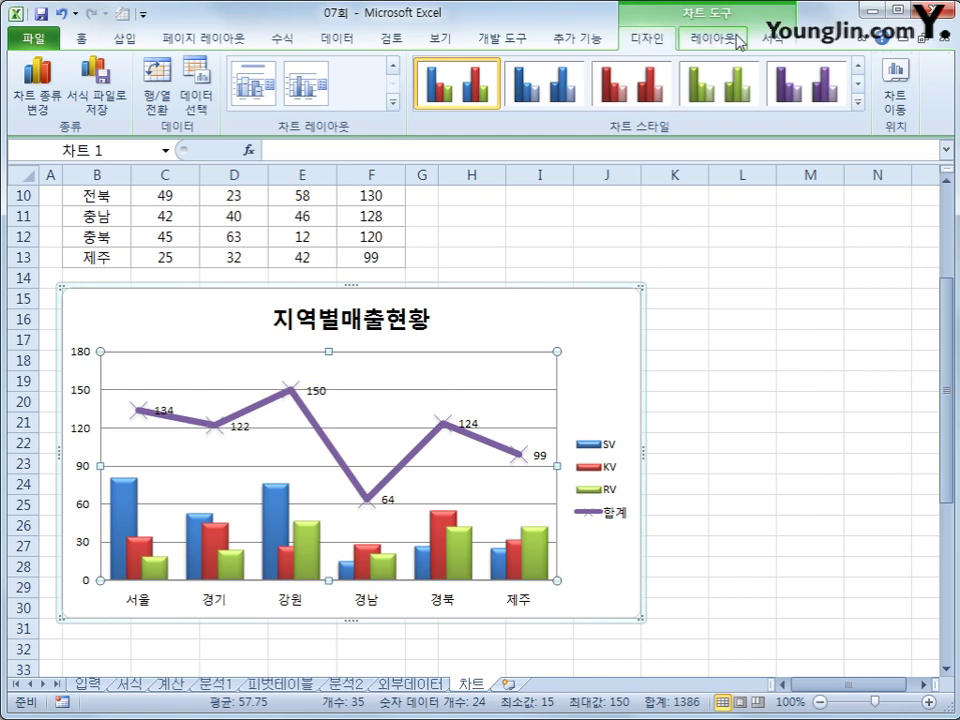
pyautogui.click(768, 40)
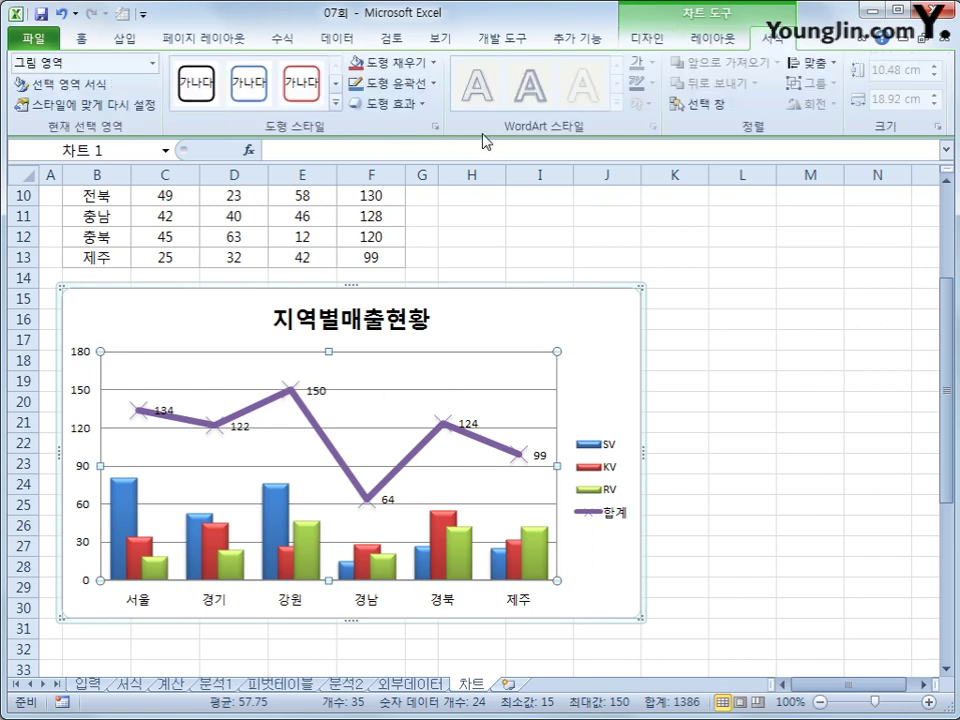
pyautogui.click(337, 103)
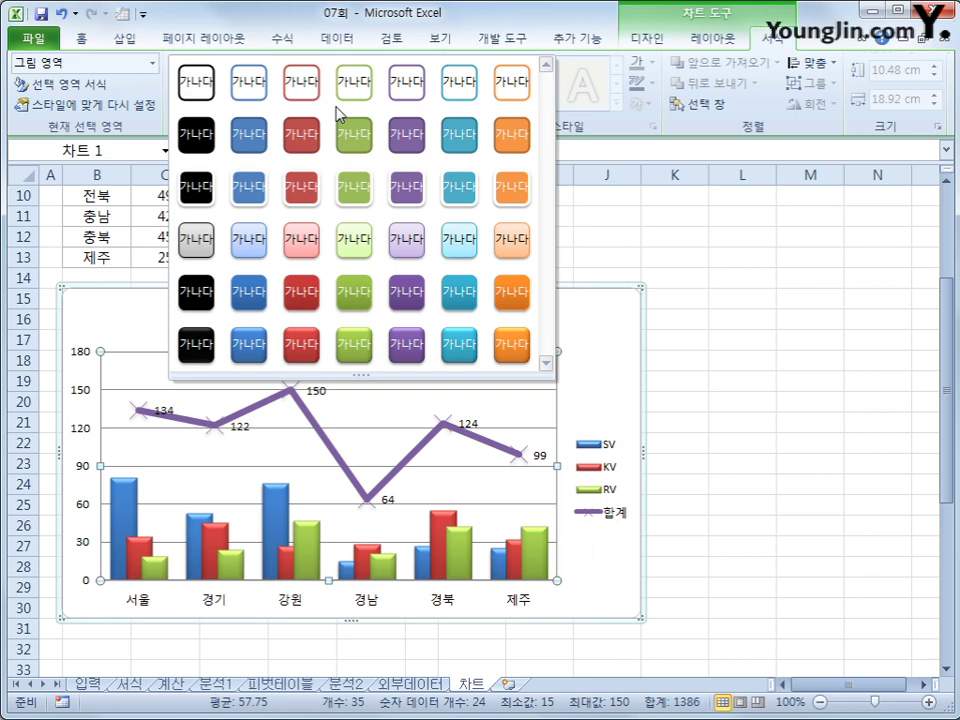
pyautogui.click(197, 240)
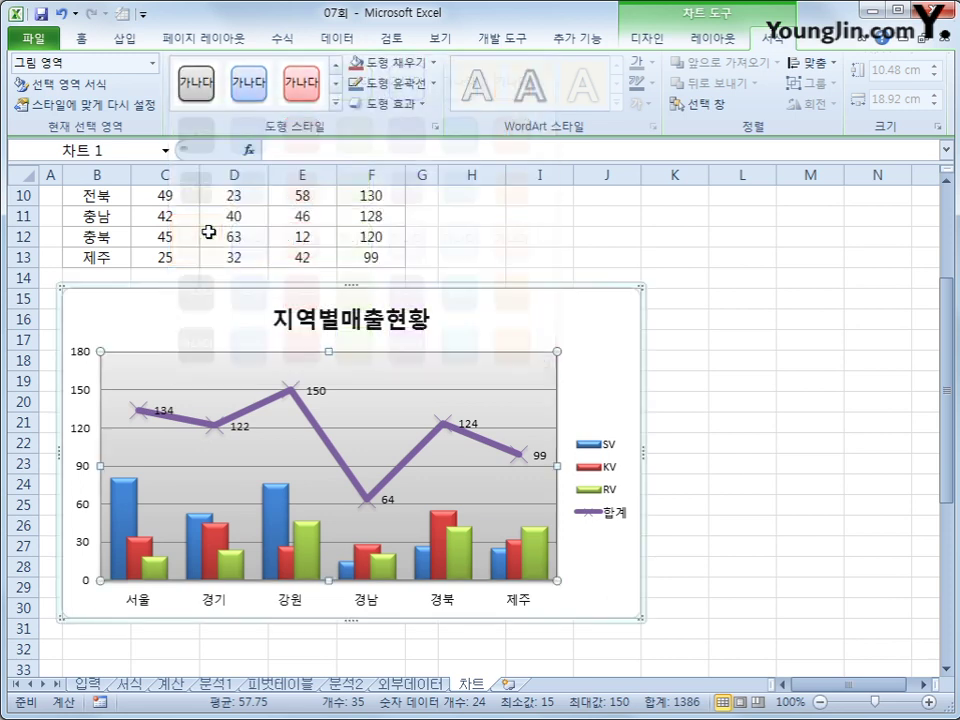
pyautogui.click(752, 470)
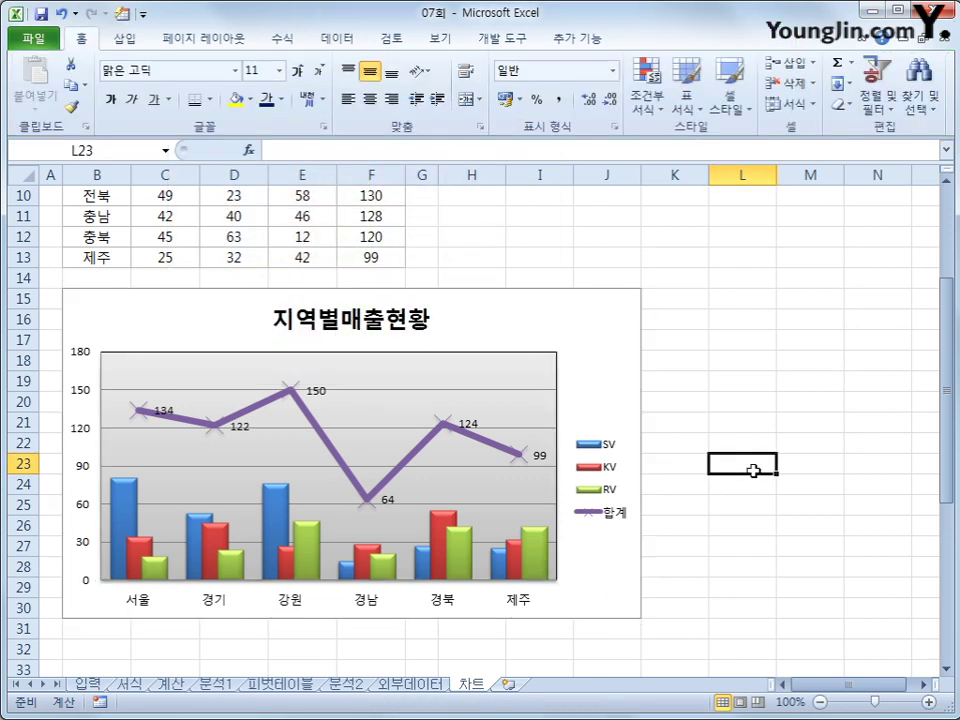
# - Set the print area to B3:J30 so that it covers both the data table and the chart
pyautogui.scroll(3, 752, 470)
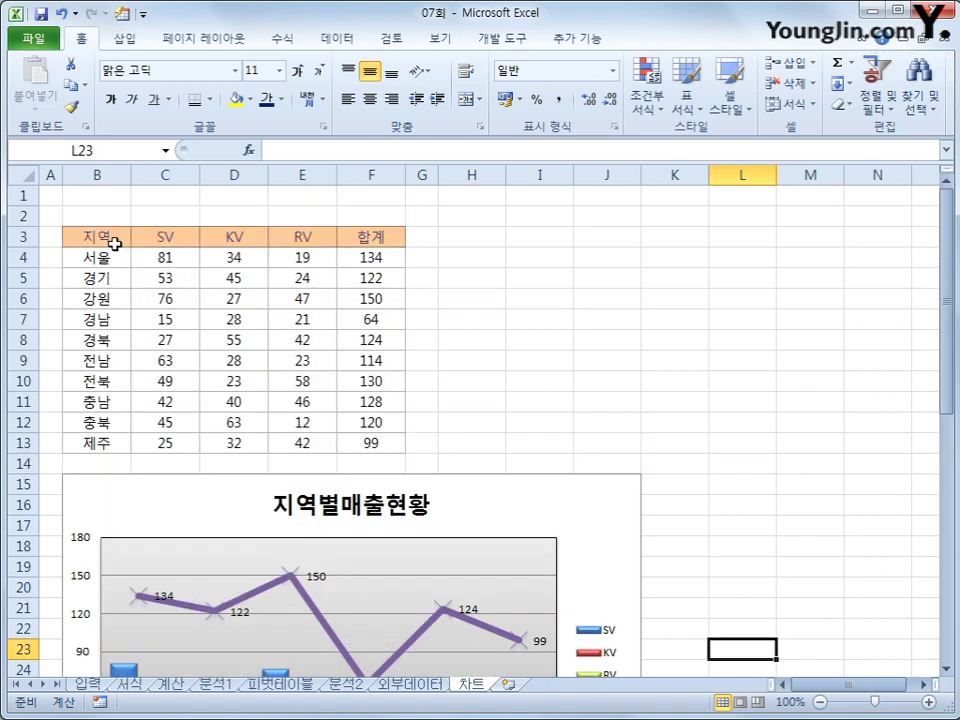
pyautogui.click(103, 237)
pyautogui.moveTo(103, 237); pyautogui.dragTo(601, 480)
pyautogui.scroll(5, 589, 528)
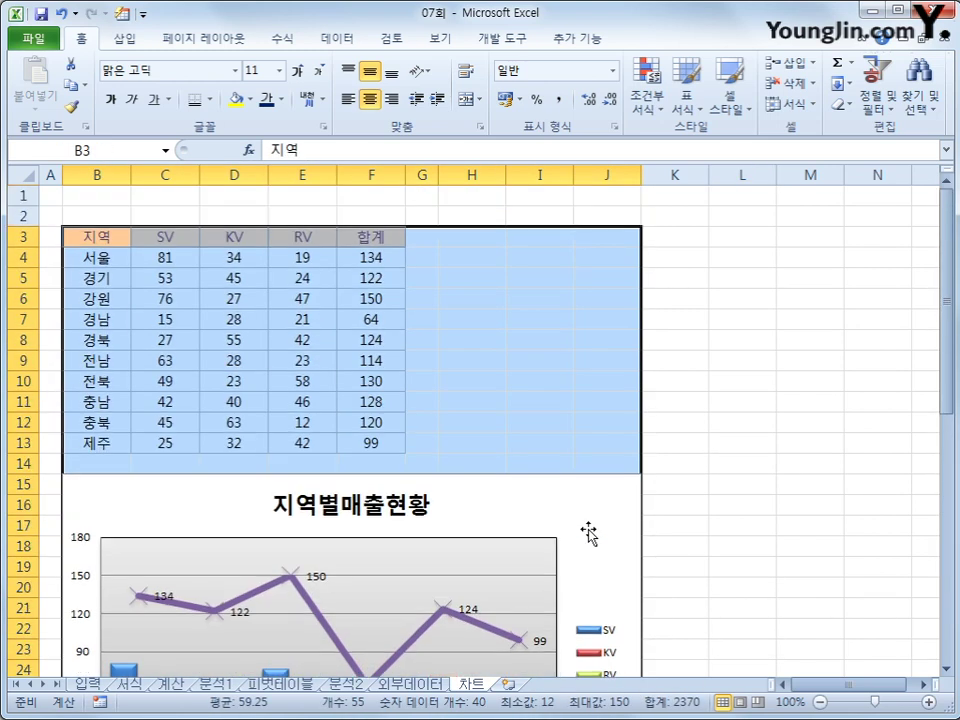
pyautogui.click(190, 40)
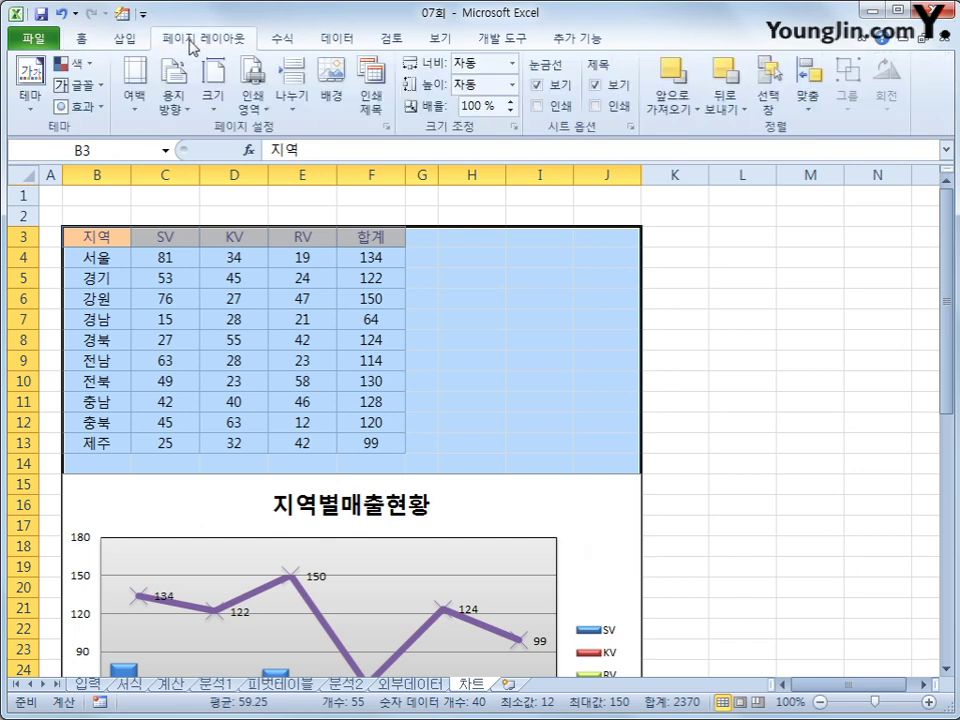
pyautogui.click(253, 100)
pyautogui.click(284, 131)
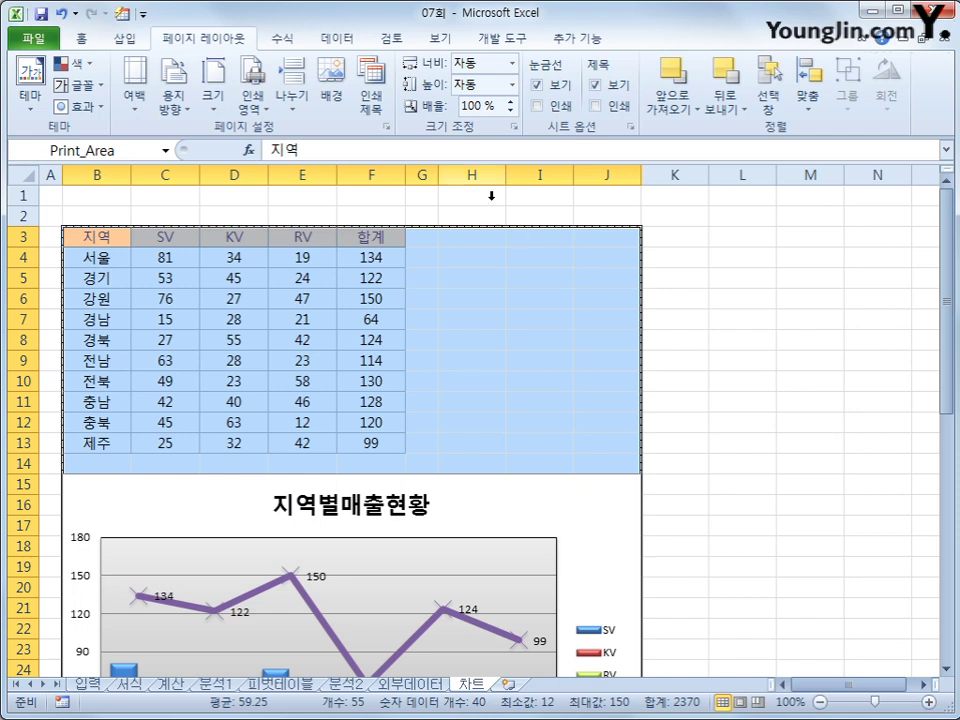
# - Add a custom page header that shows the sheet name in its right section
pyautogui.click(391, 128)
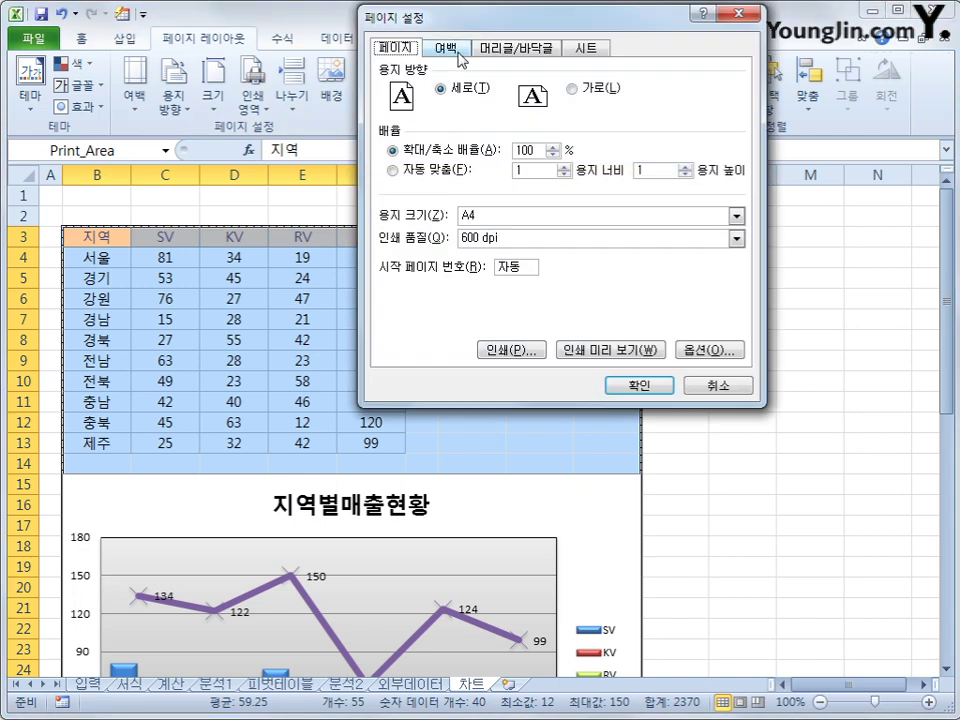
pyautogui.click(496, 52)
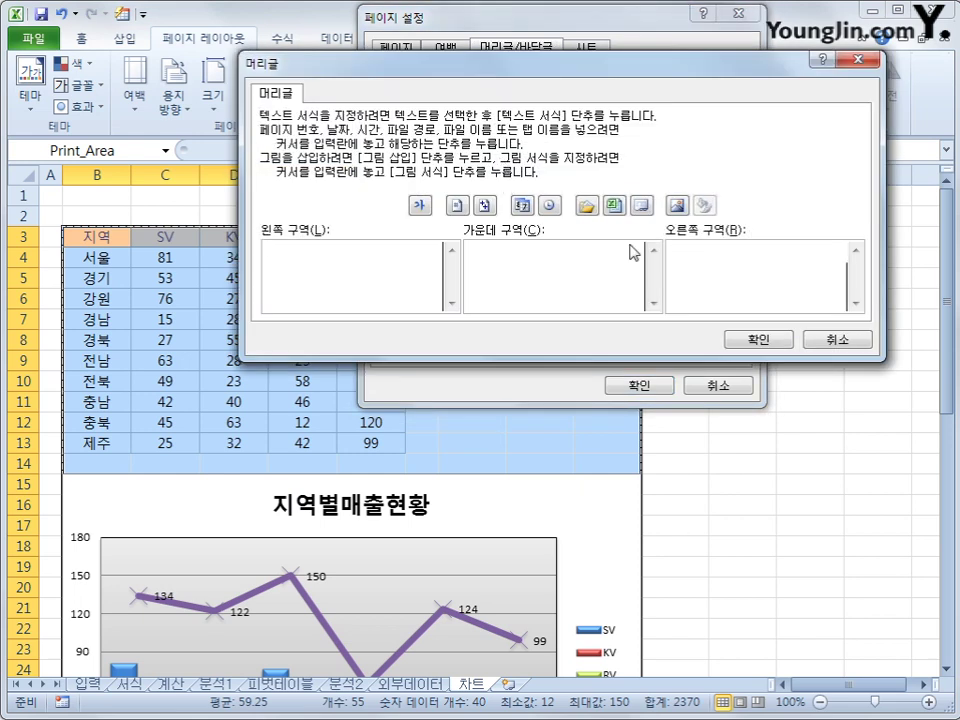
pyautogui.click(641, 208)
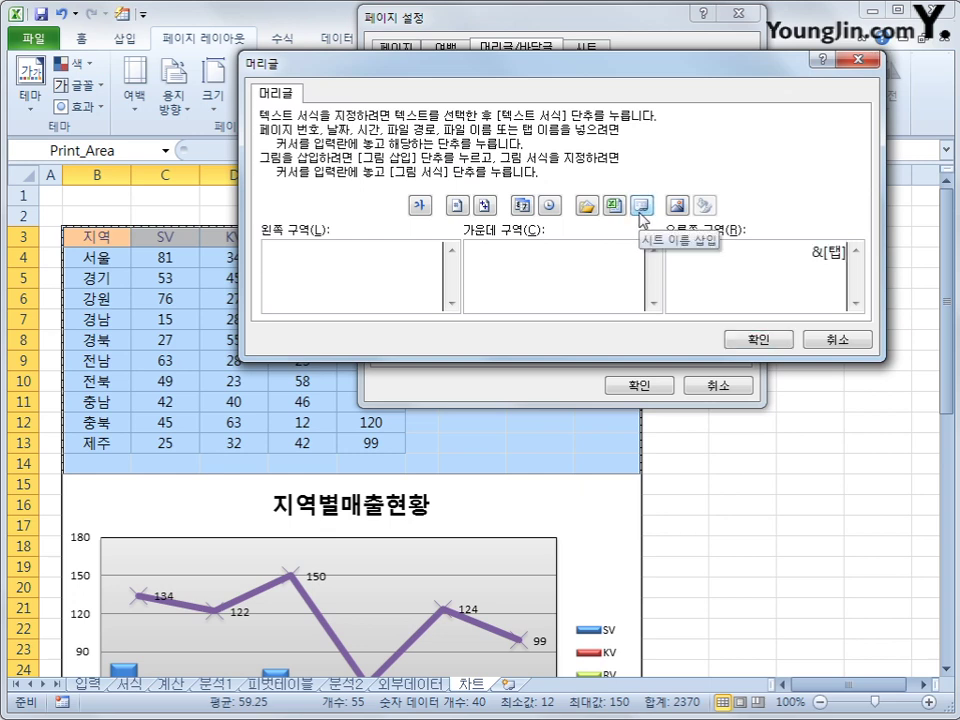
pyautogui.click(748, 341)
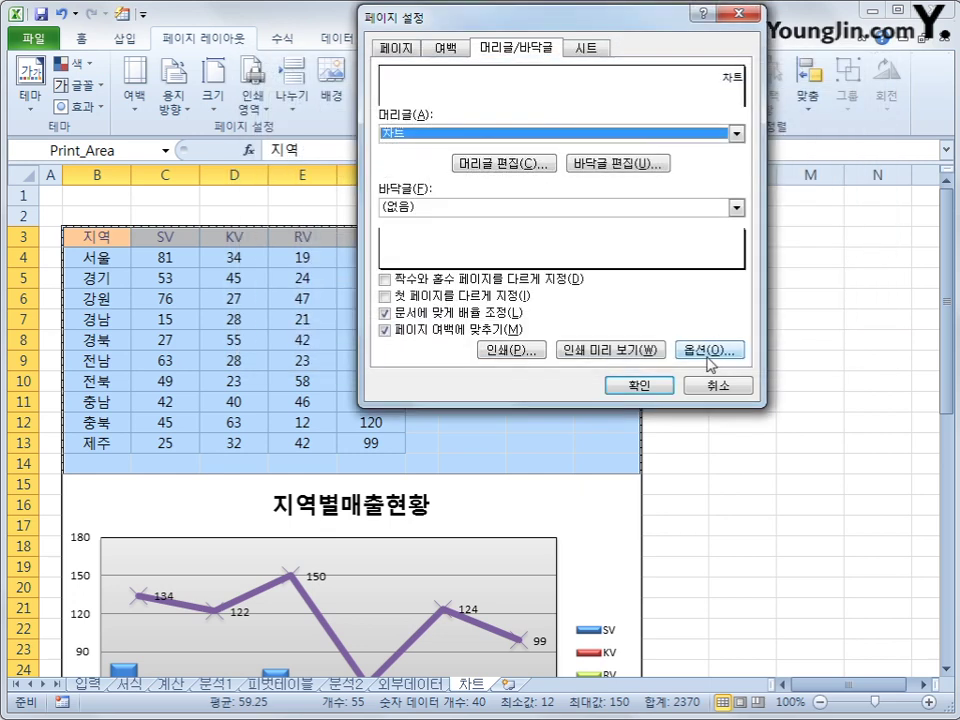
pyautogui.click(667, 386)
# - Check the print area and page header of the '차트' sheet in the print preview
pyautogui.click(762, 483)
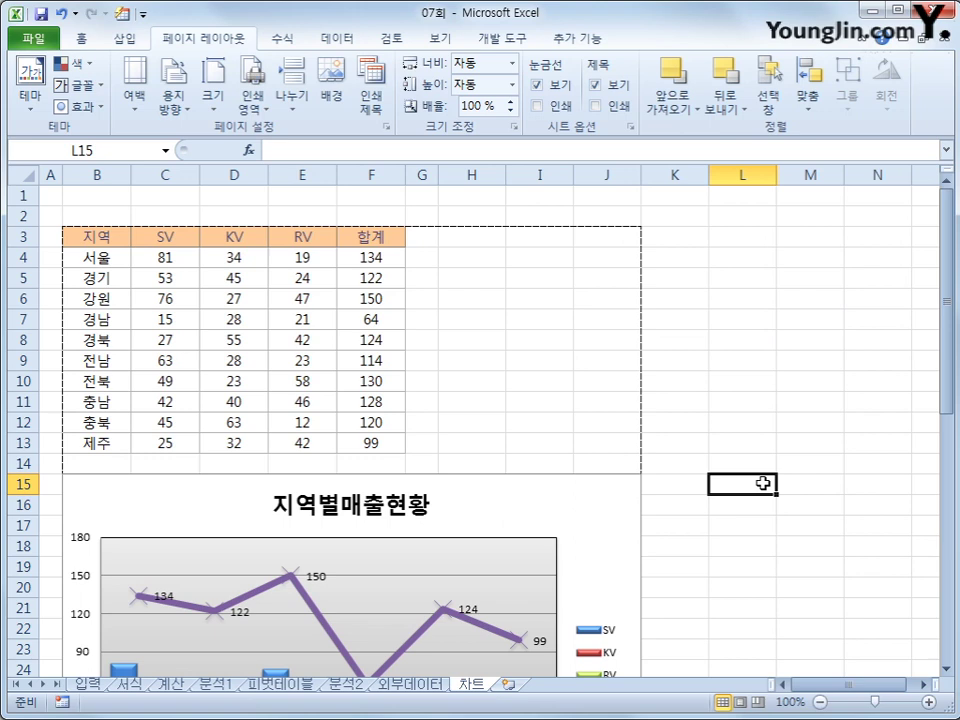
pyautogui.click(38, 41)
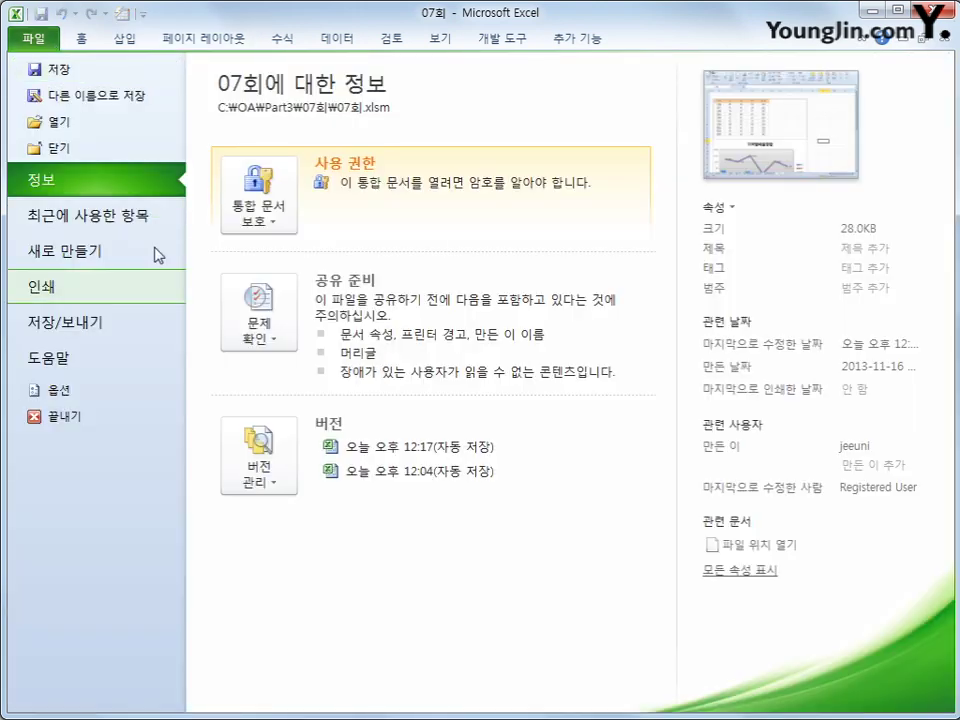
pyautogui.click(168, 304)
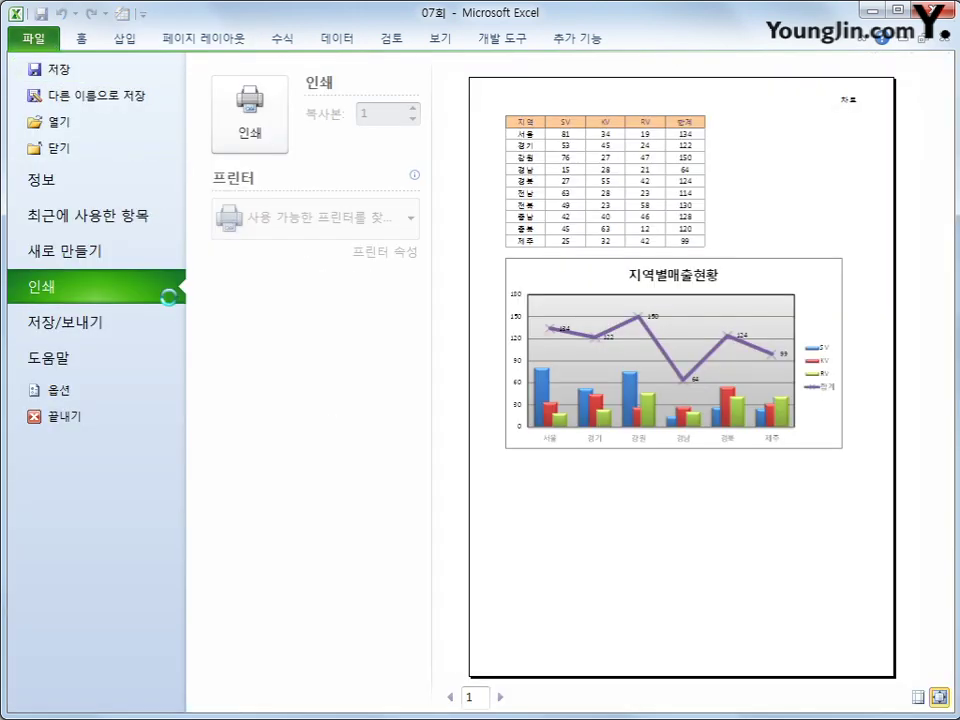